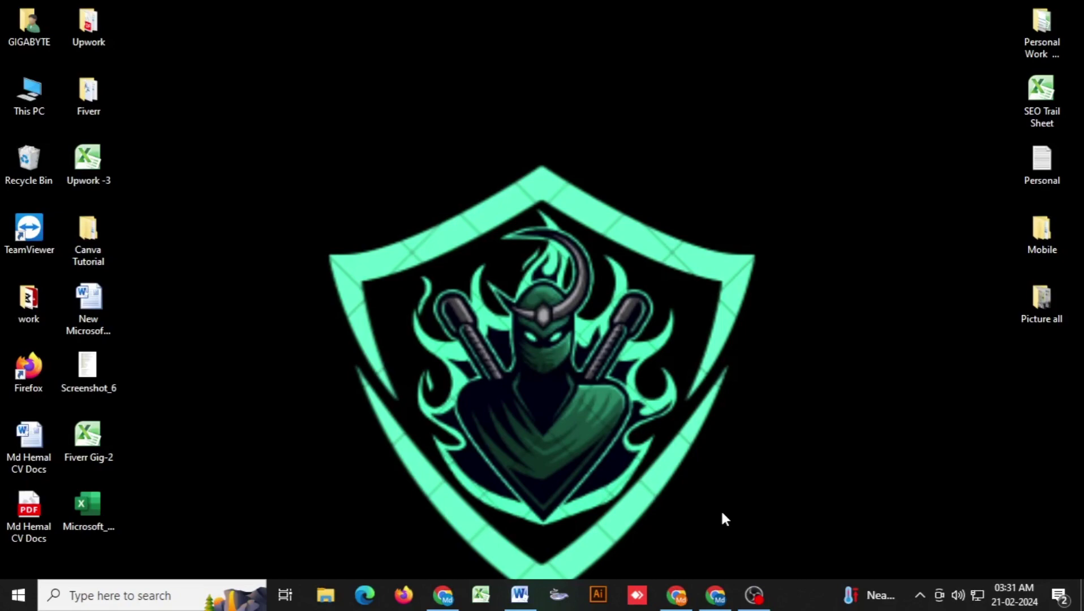
Launch Google Chrome from the taskbar on a blank New Tab page.
left_click(715, 595)
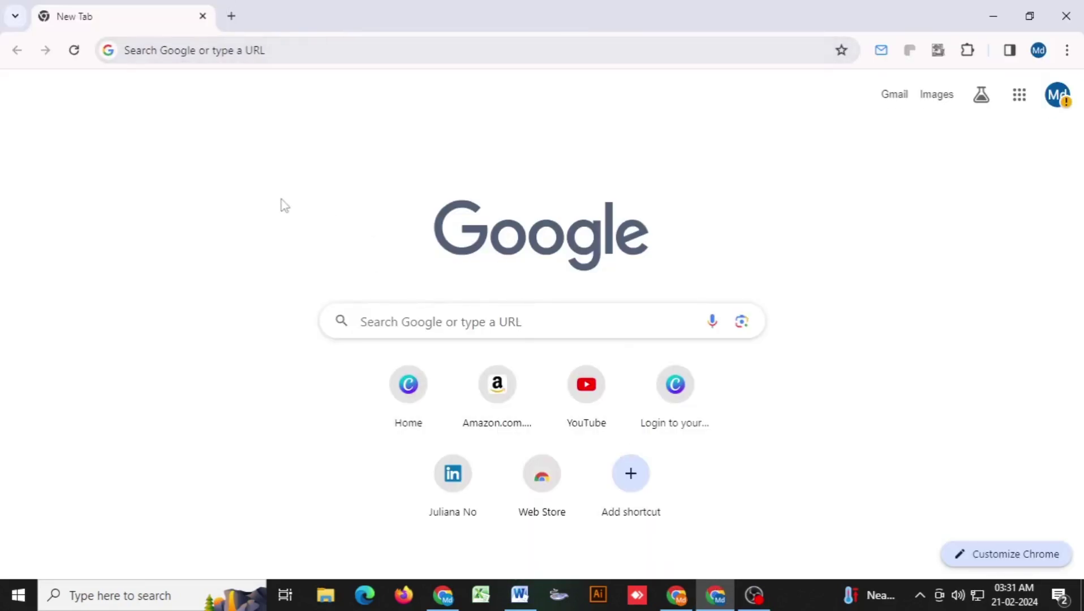
Go to canva.com by accepting the address bar's autocomplete suggestion.
left_click(274, 51)
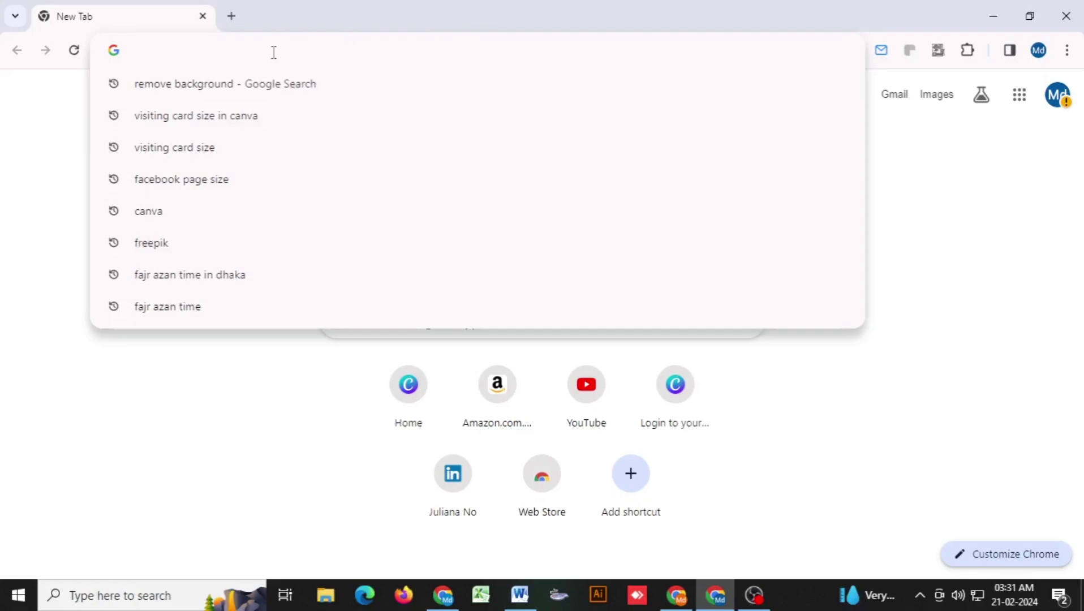
type("ca")
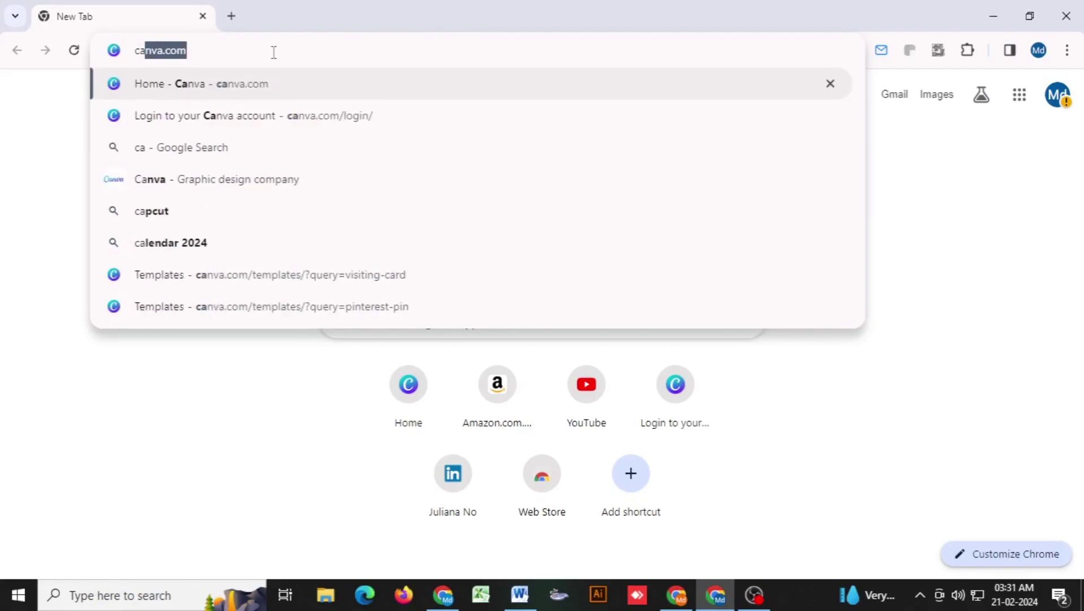
key("Right")
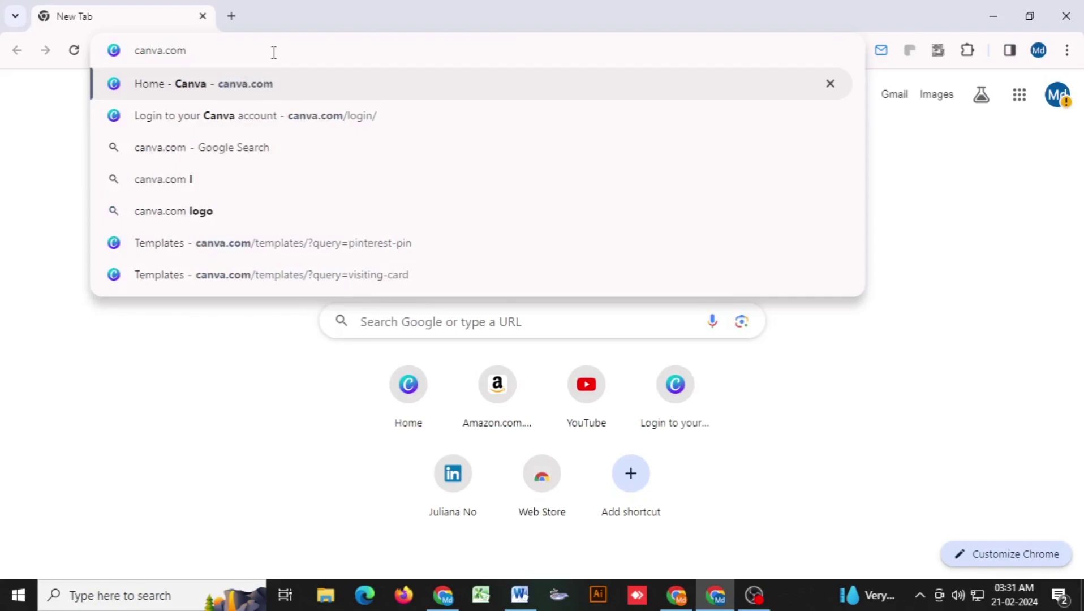
key("Return")
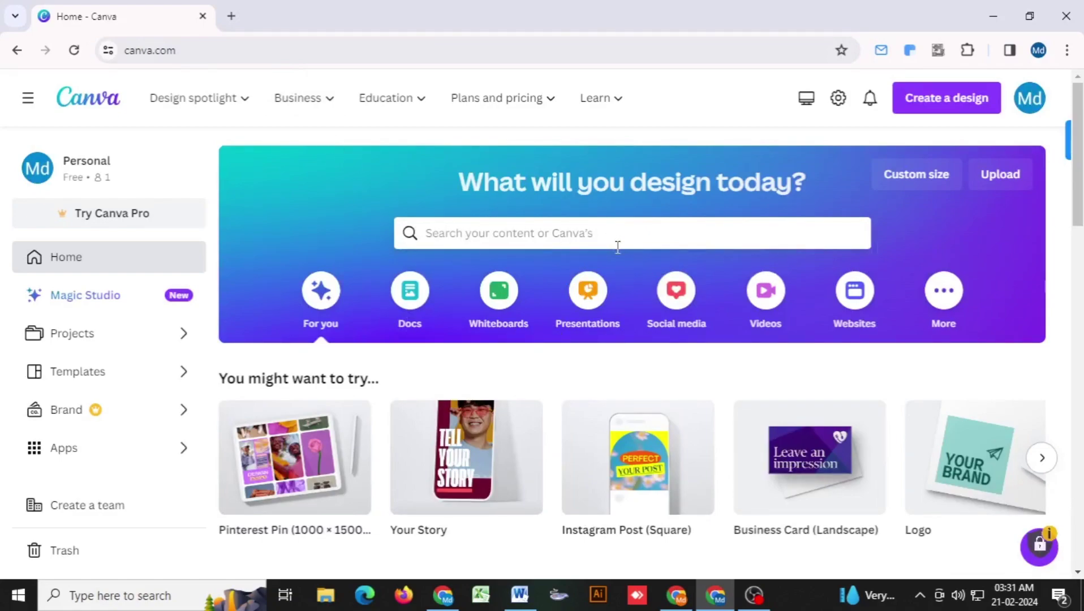
Search Canva for 'business card' templates.
left_click(549, 239)
type("b")
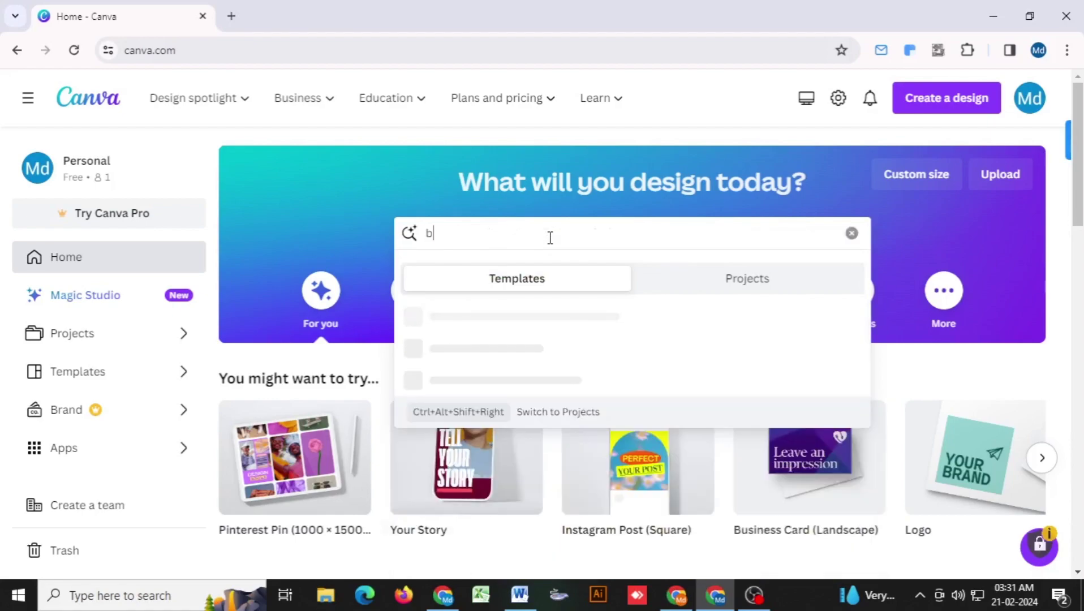
type("u")
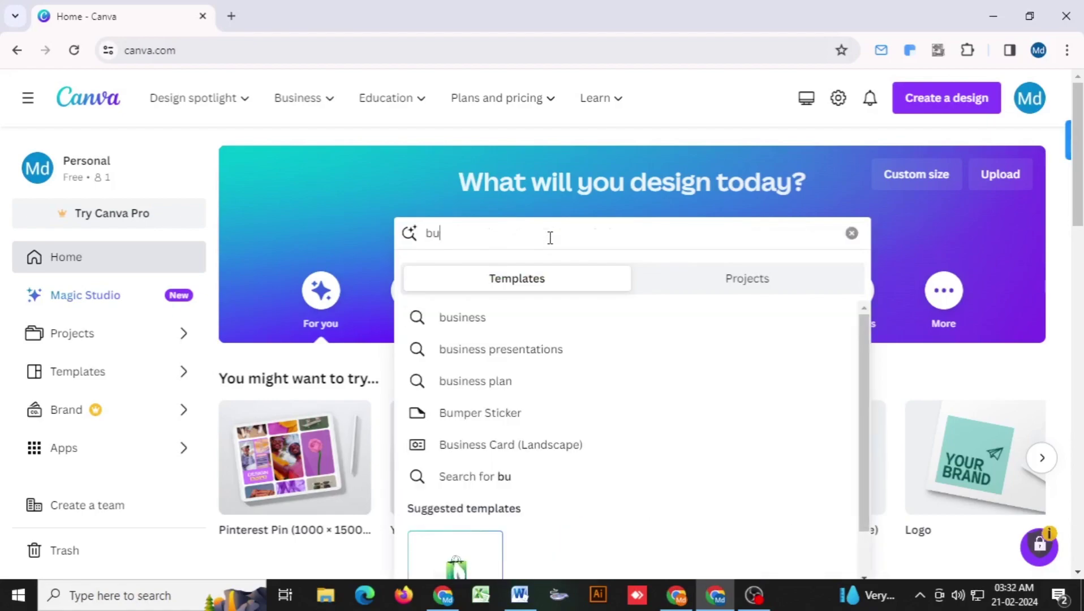
type("sine")
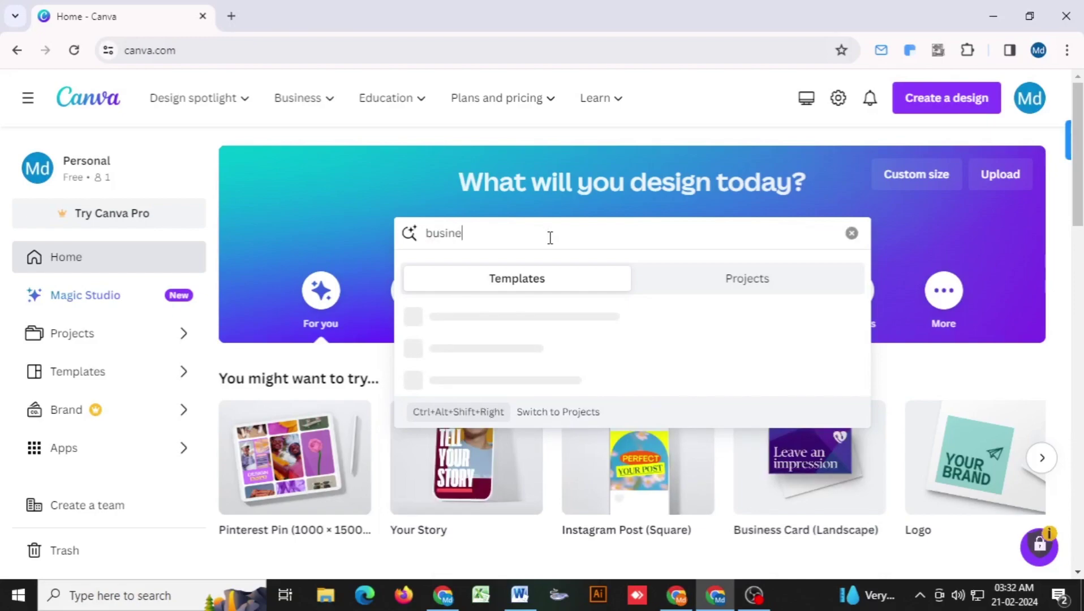
type("ss ca")
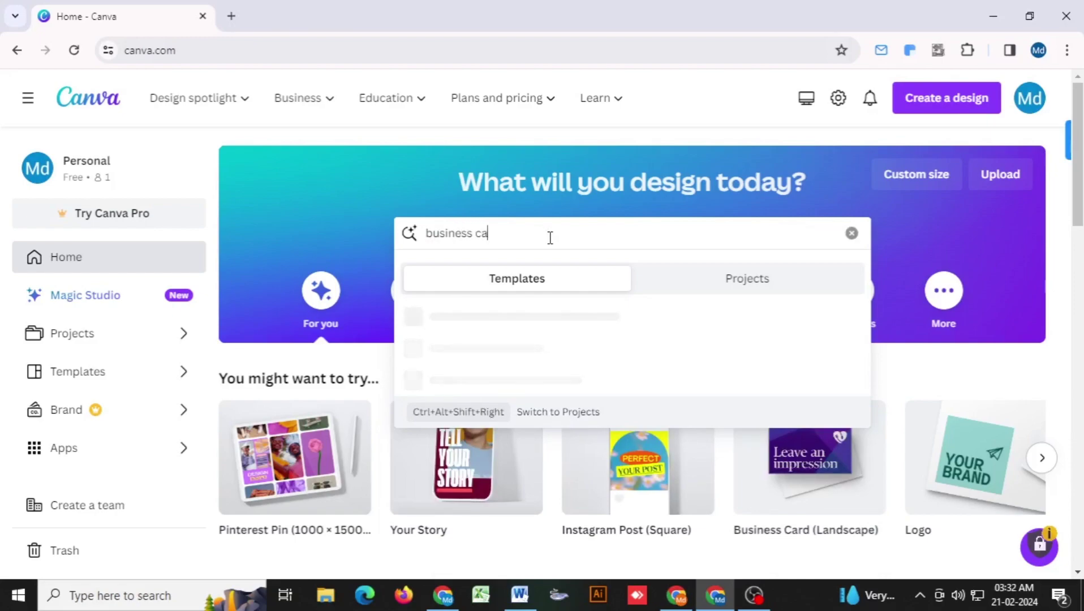
type("rd")
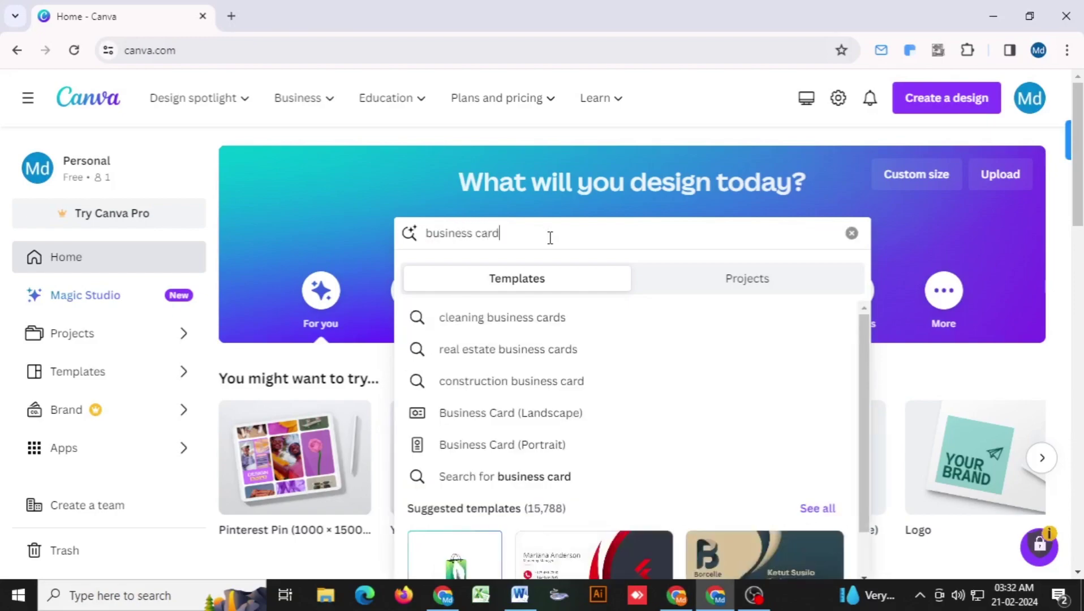
key("Return")
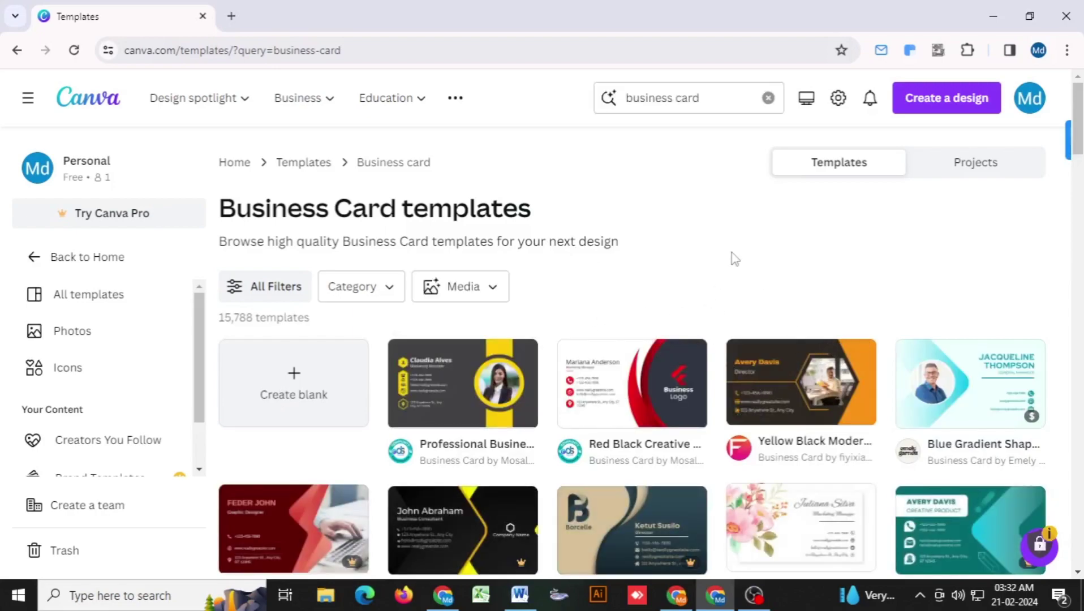
scroll(683, 425, "down", 3)
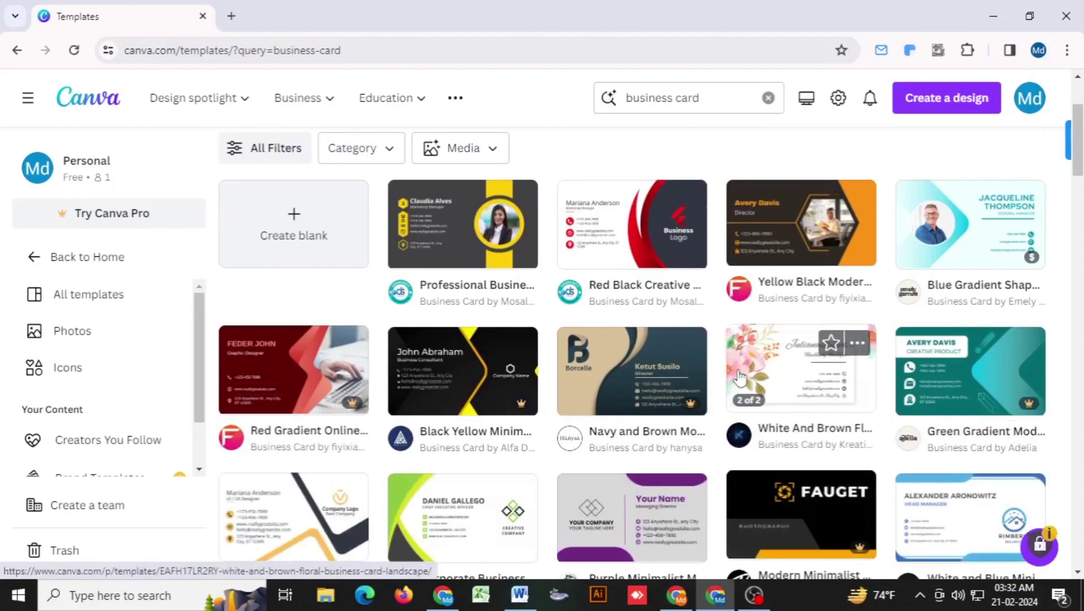
scroll(763, 337, "down", 1)
scroll(761, 338, "down", 2)
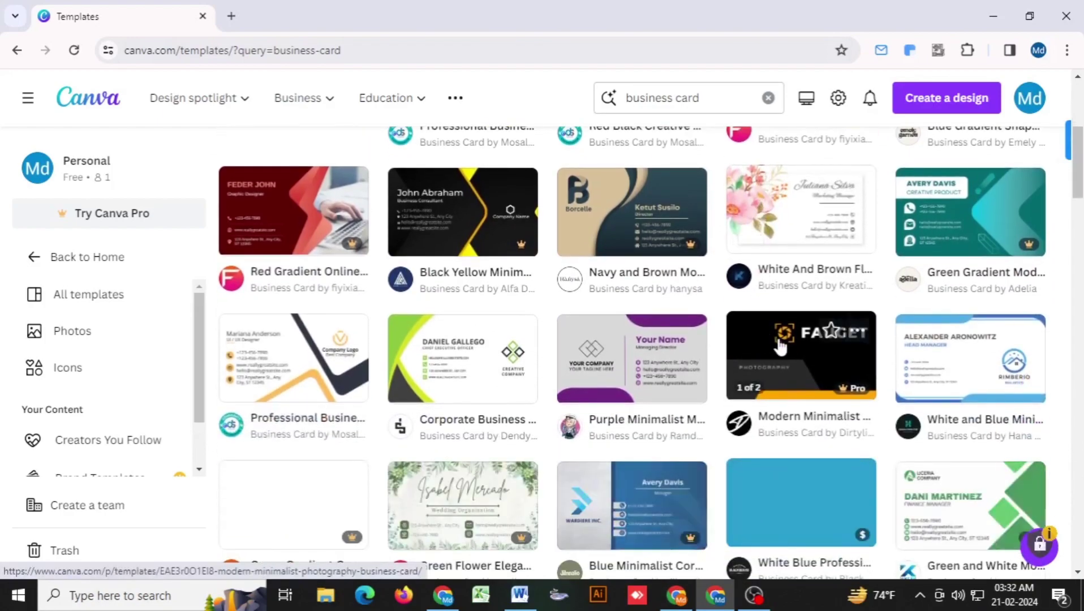
scroll(747, 356, "down", 3)
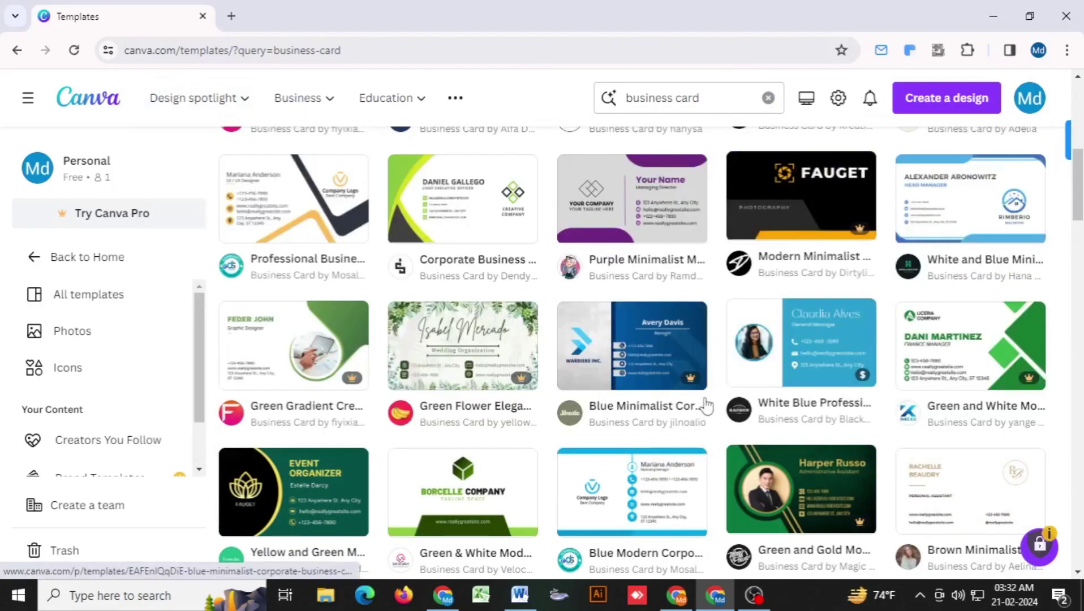
scroll(707, 406, "up", 3)
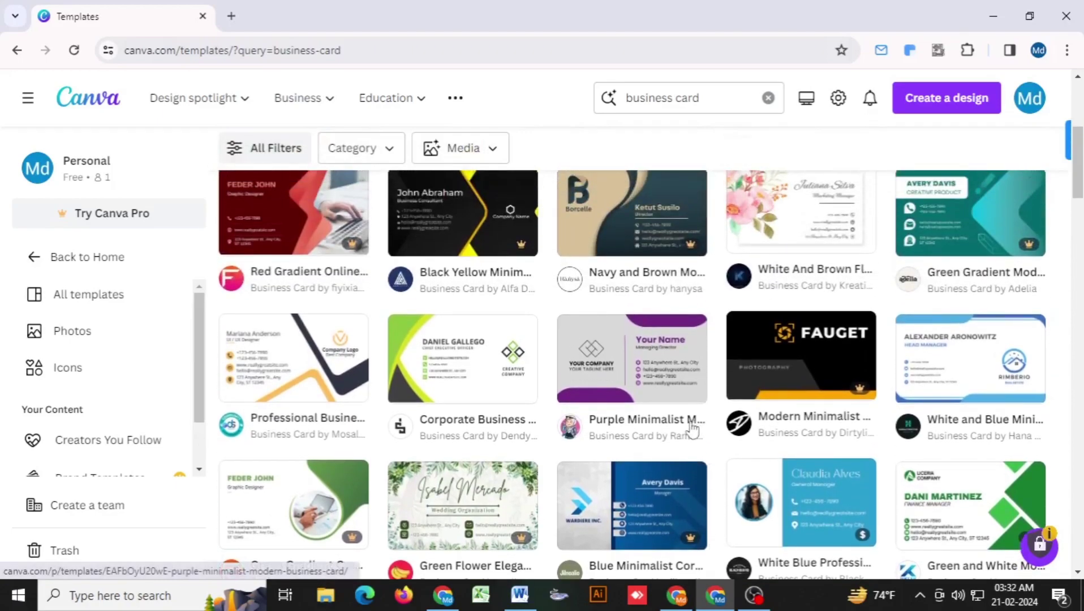
scroll(601, 385, "down", 7)
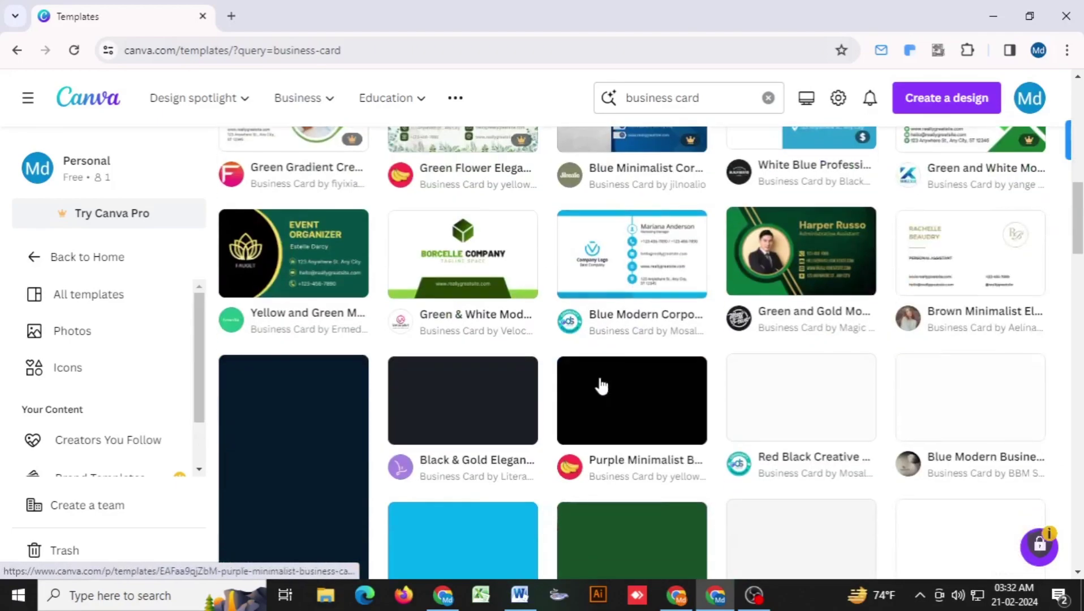
scroll(601, 384, "down", 4)
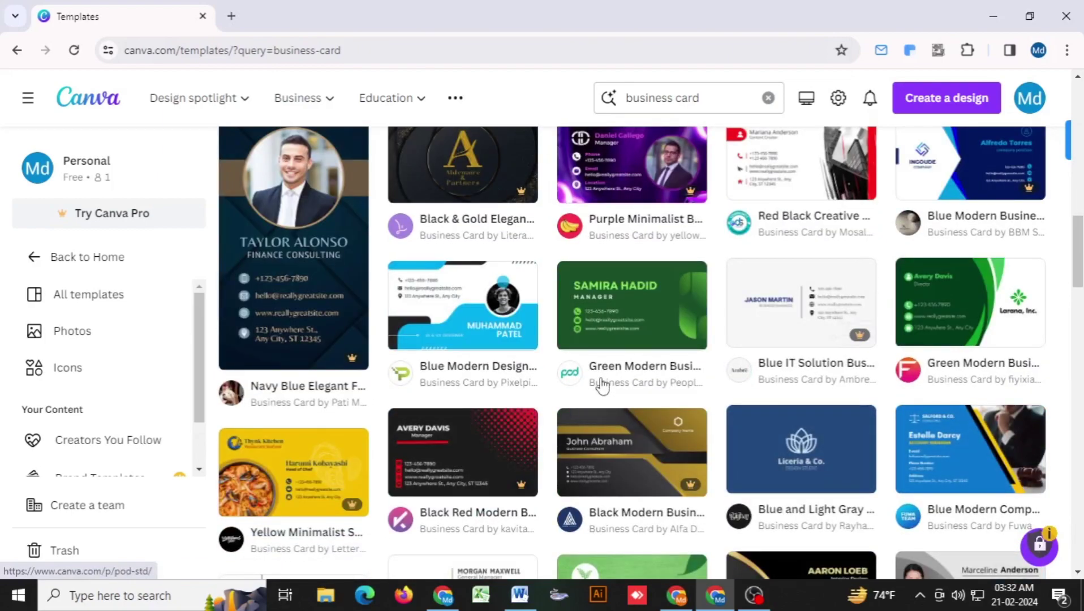
scroll(965, 342, "down", 3)
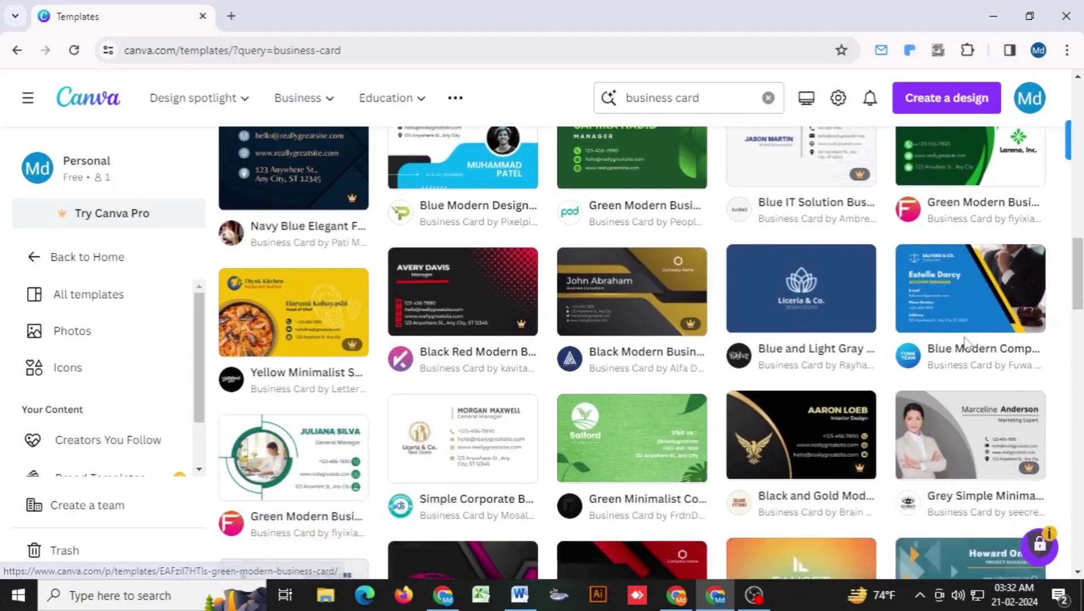
scroll(956, 373, "down", 3)
scroll(956, 362, "down", 1)
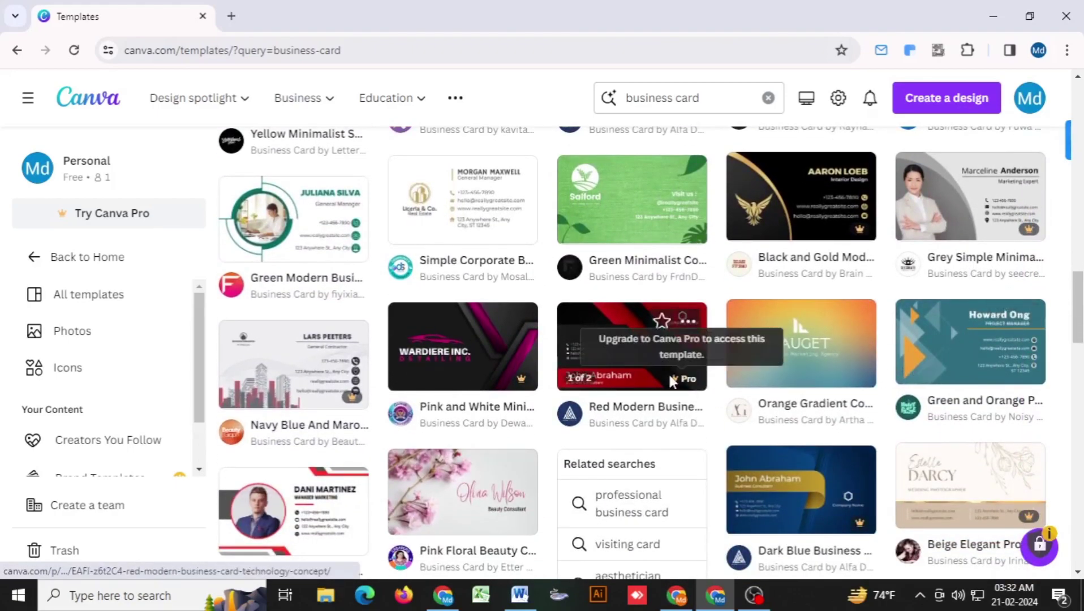
scroll(845, 385, "down", 2)
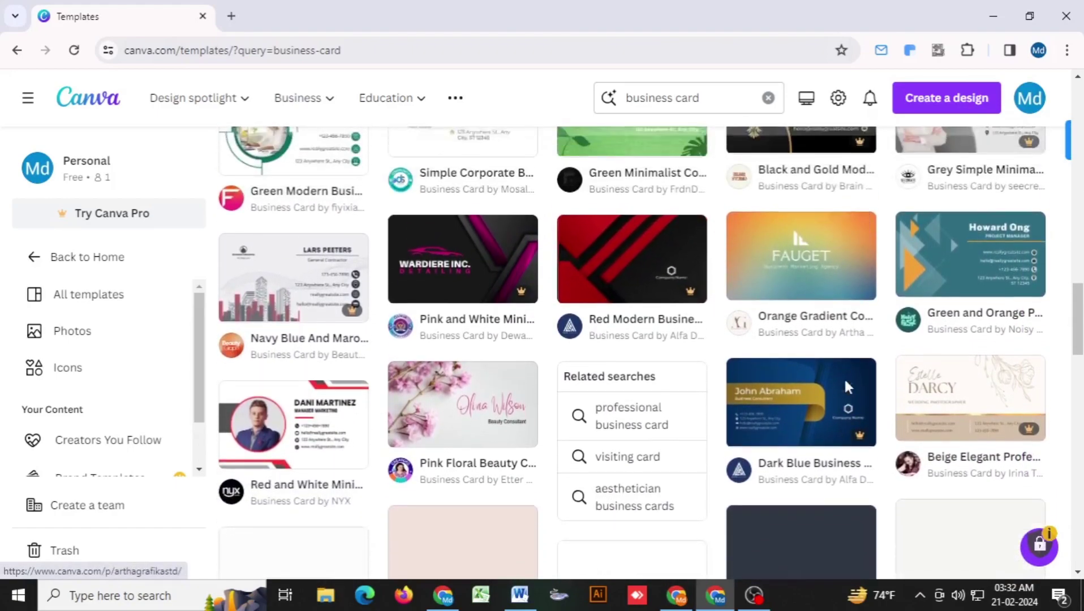
scroll(847, 386, "down", 3)
scroll(848, 387, "up", 1)
scroll(883, 367, "up", 2)
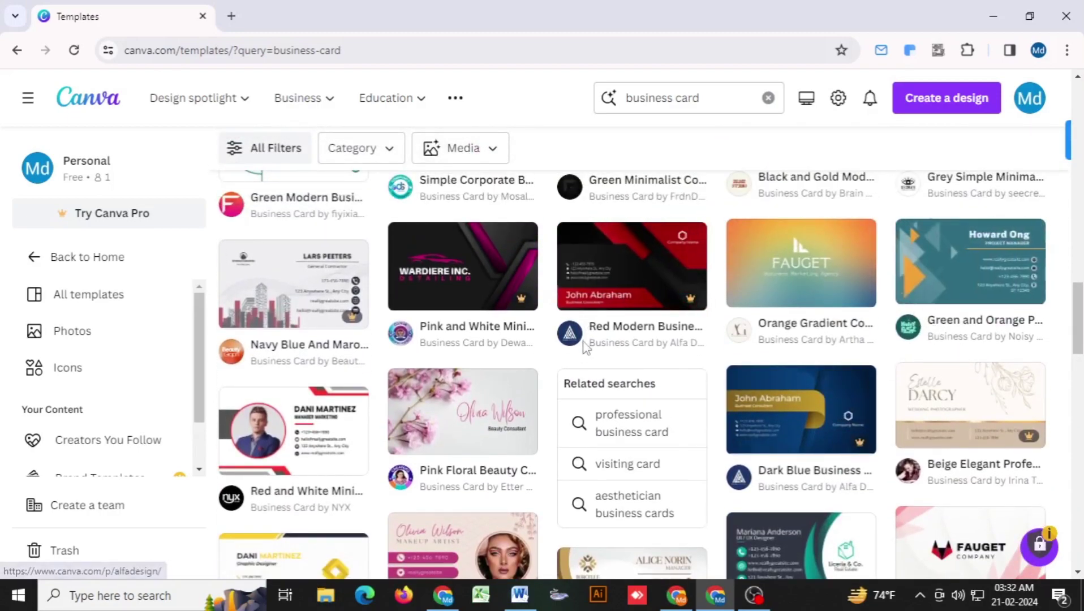
scroll(586, 348, "down", 1)
scroll(299, 387, "down", 1)
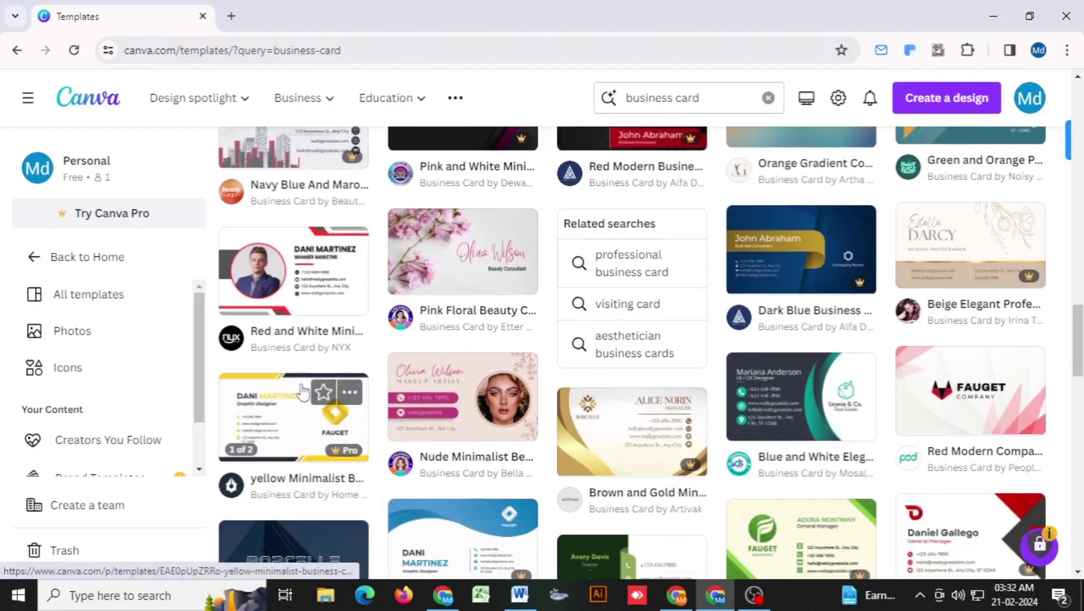
scroll(302, 390, "down", 1)
scroll(302, 390, "down", 1)
scroll(300, 384, "down", 2)
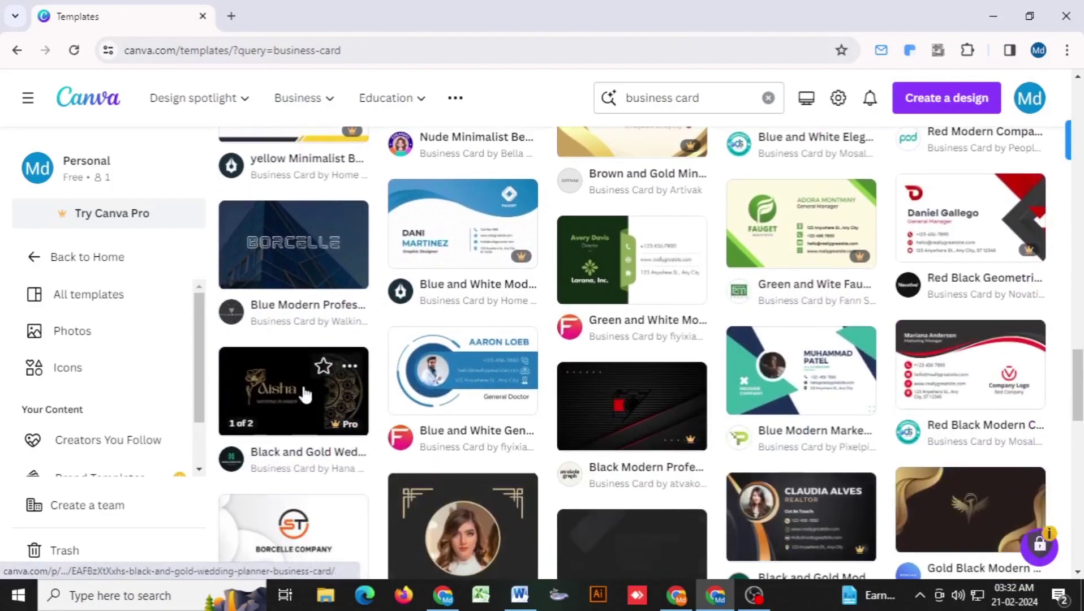
scroll(746, 505, "down", 2)
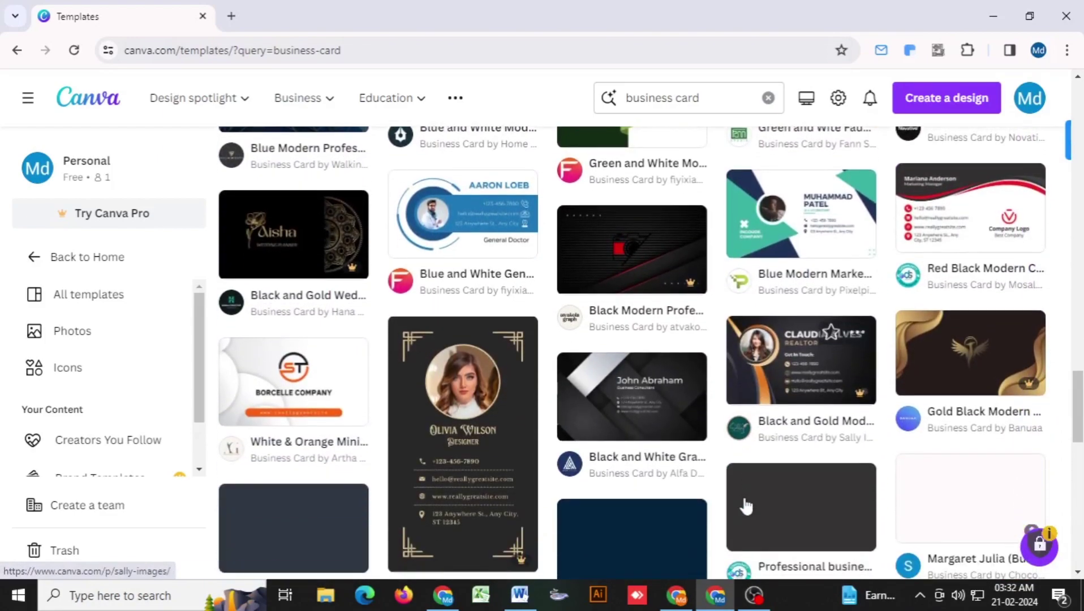
scroll(542, 380, "down", 4)
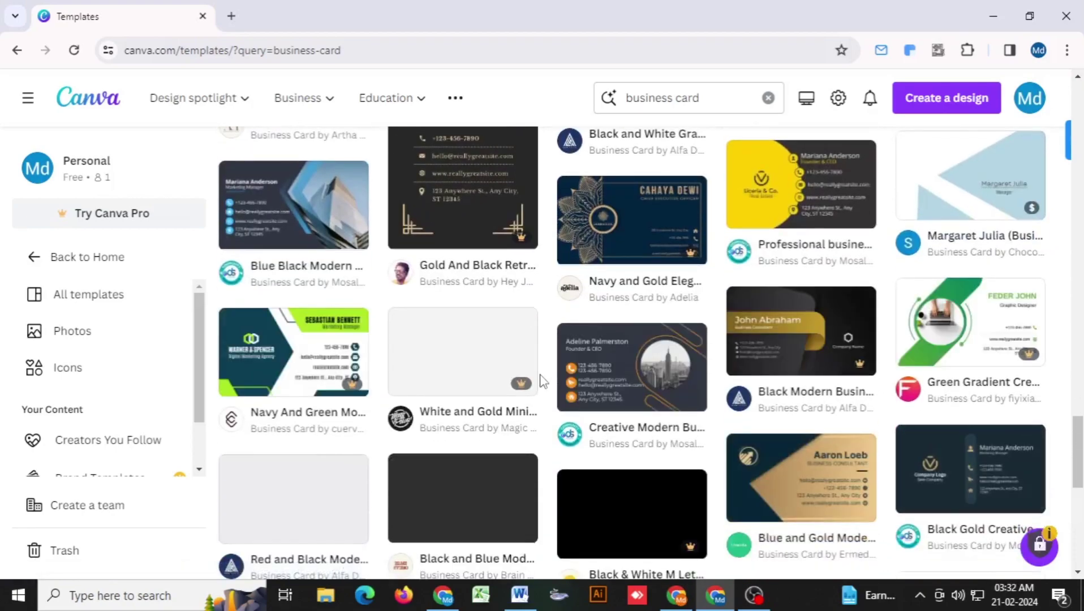
scroll(573, 382, "down", 1)
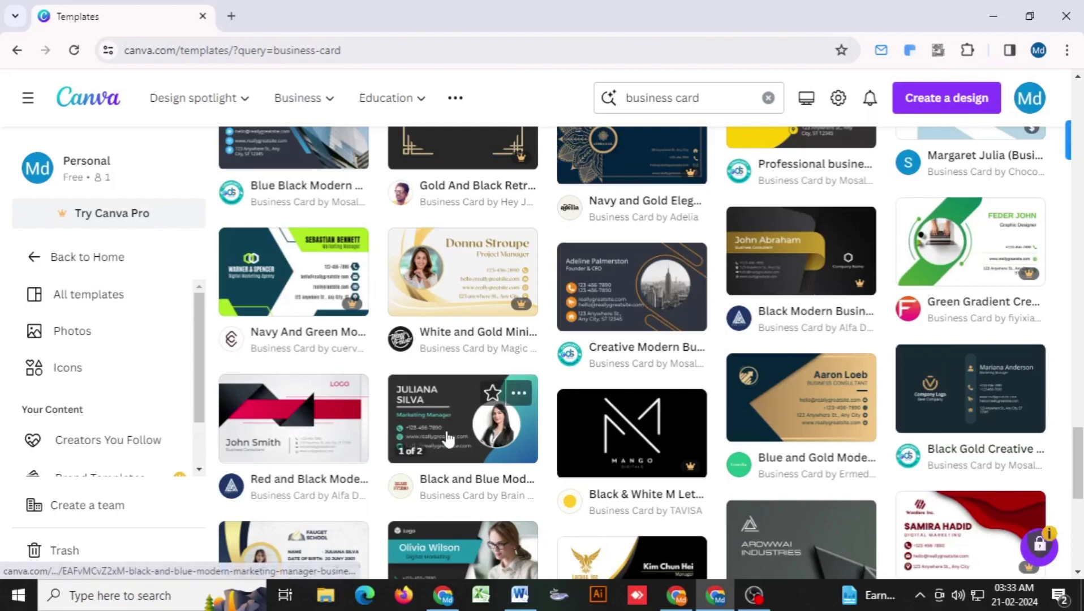
mouse_move(462, 418)
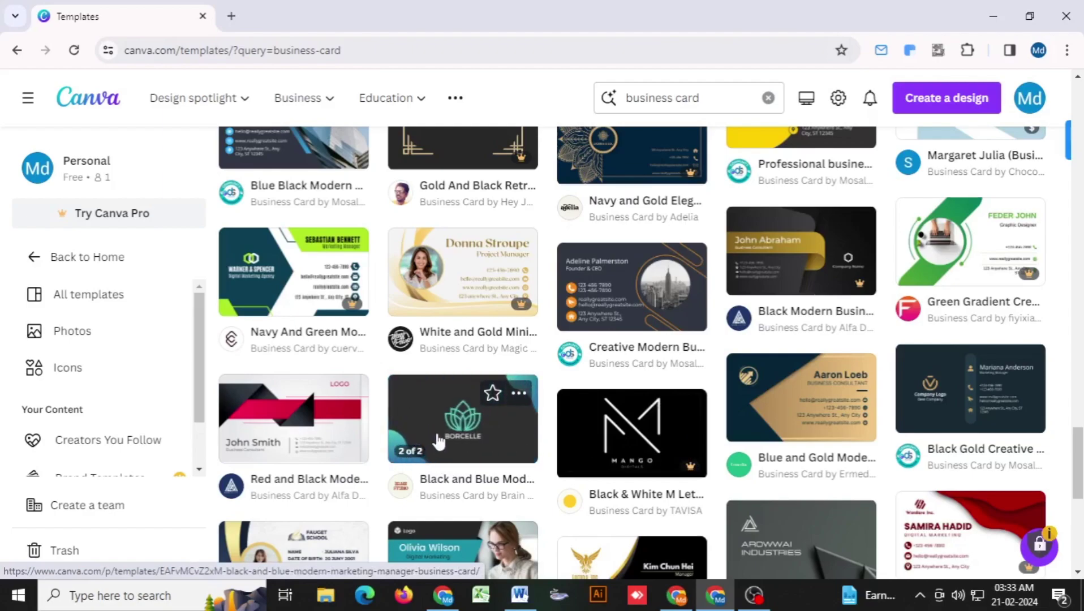
scroll(441, 442, "down", 1)
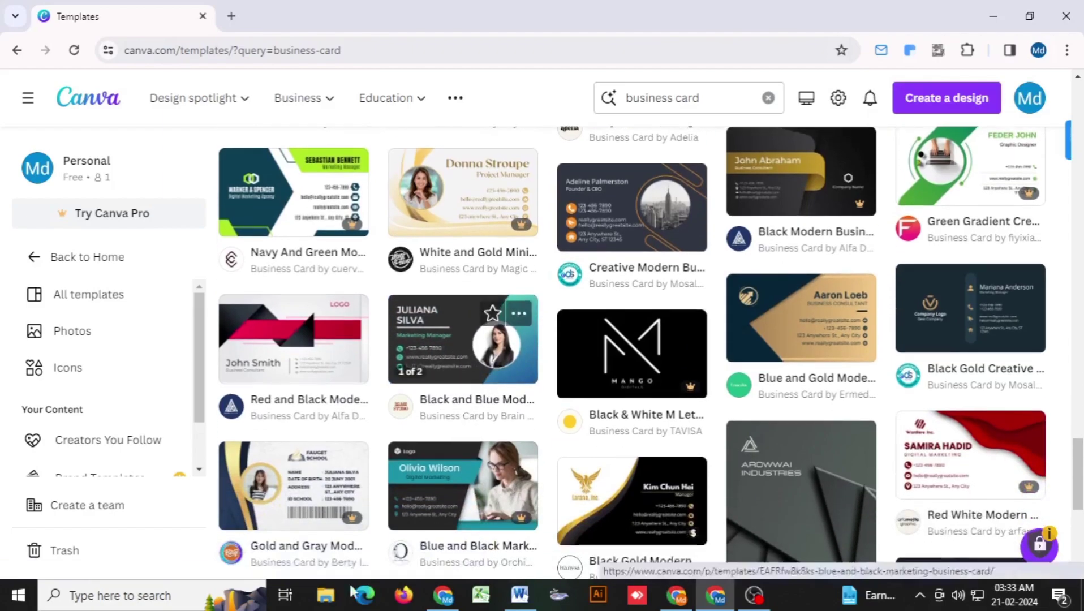
scroll(503, 427, "down", 2)
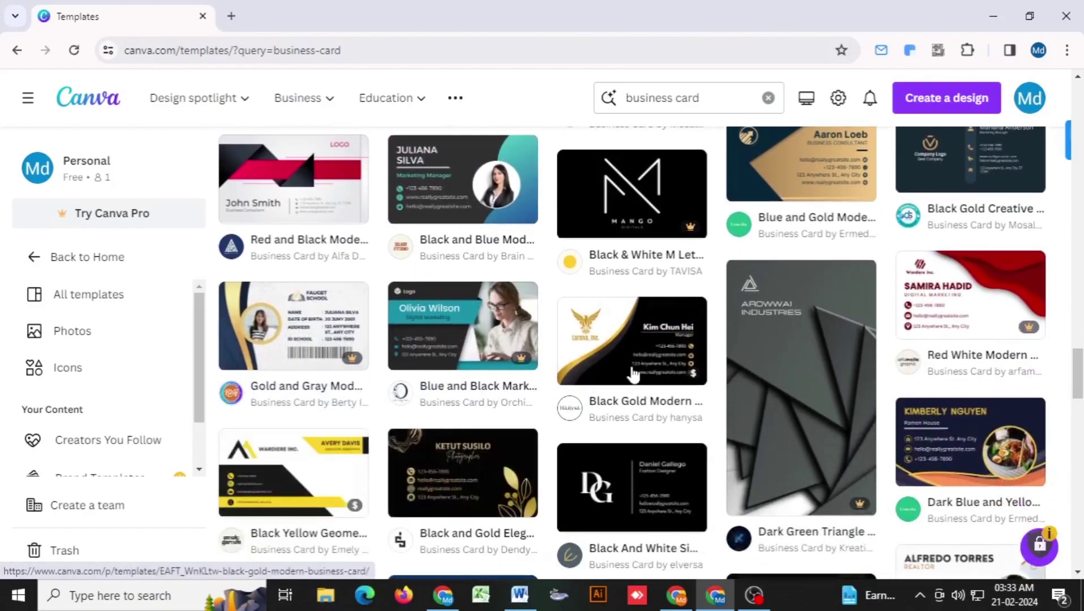
scroll(461, 274, "up", 2)
Open the Black and Blue Modern Marketing Manager Business Card template for editing.
left_click(463, 342)
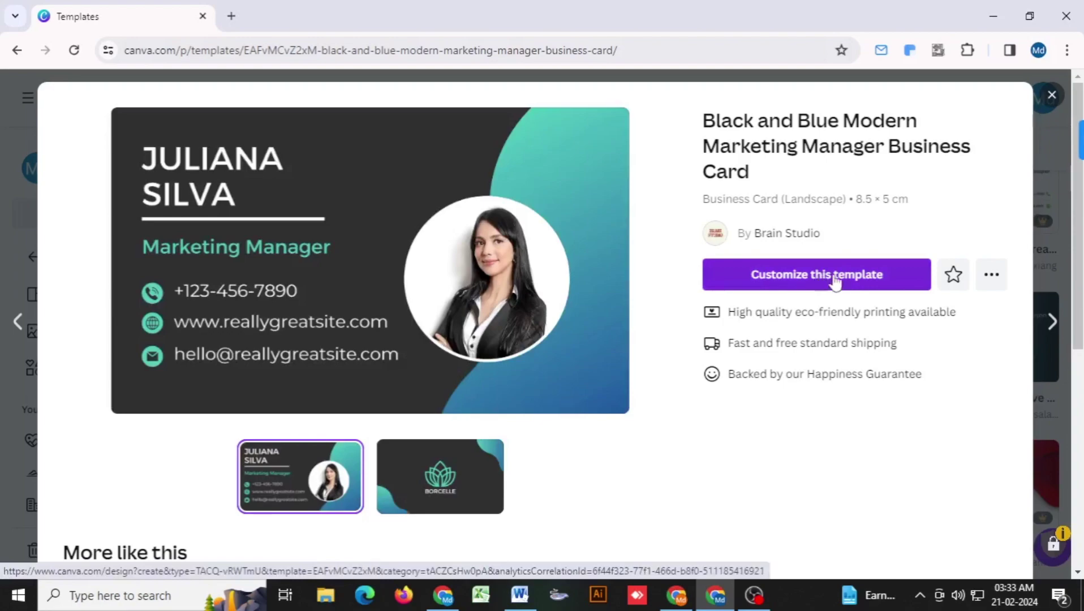
left_click(835, 281)
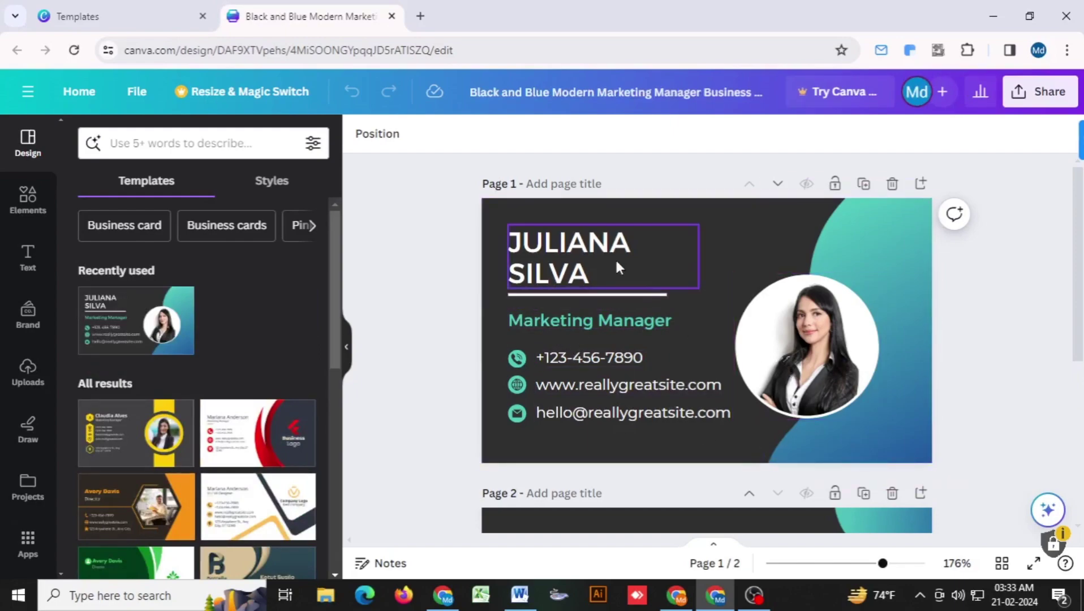
Find the Blue Gradient Shape Business Card in the Templates panel and open its details.
scroll(181, 368, "down", 2)
scroll(181, 333, "down", 1)
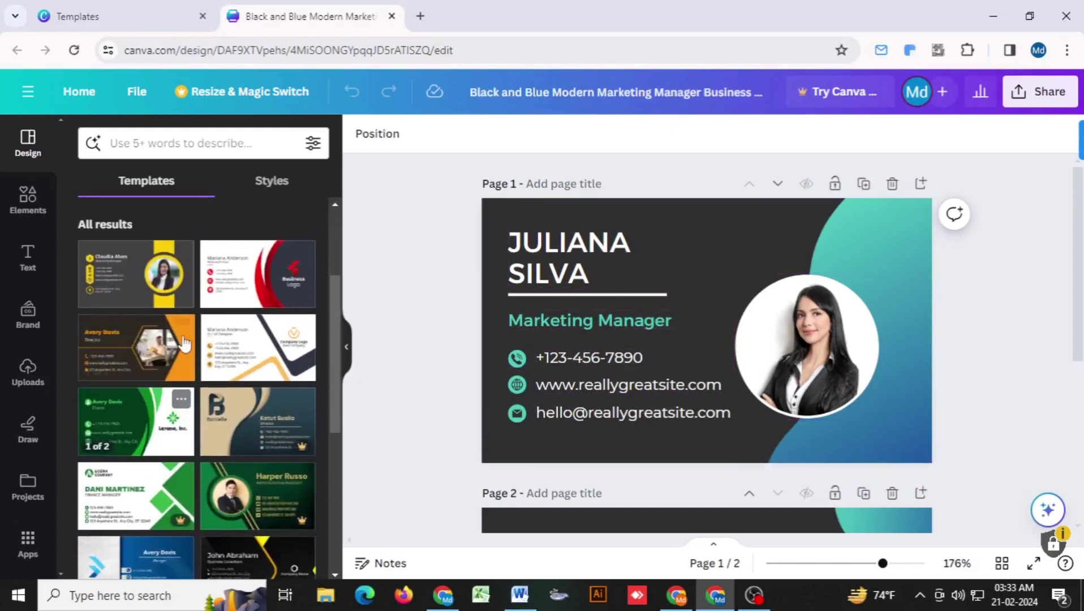
mouse_move(136, 421)
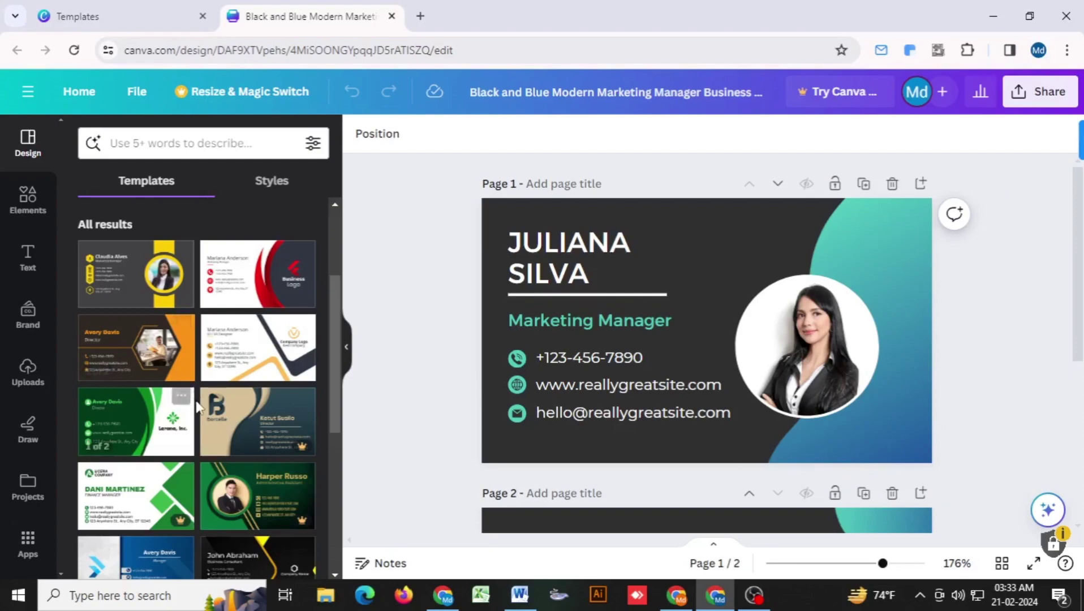
scroll(188, 351, "down", 1)
scroll(195, 452, "down", 2)
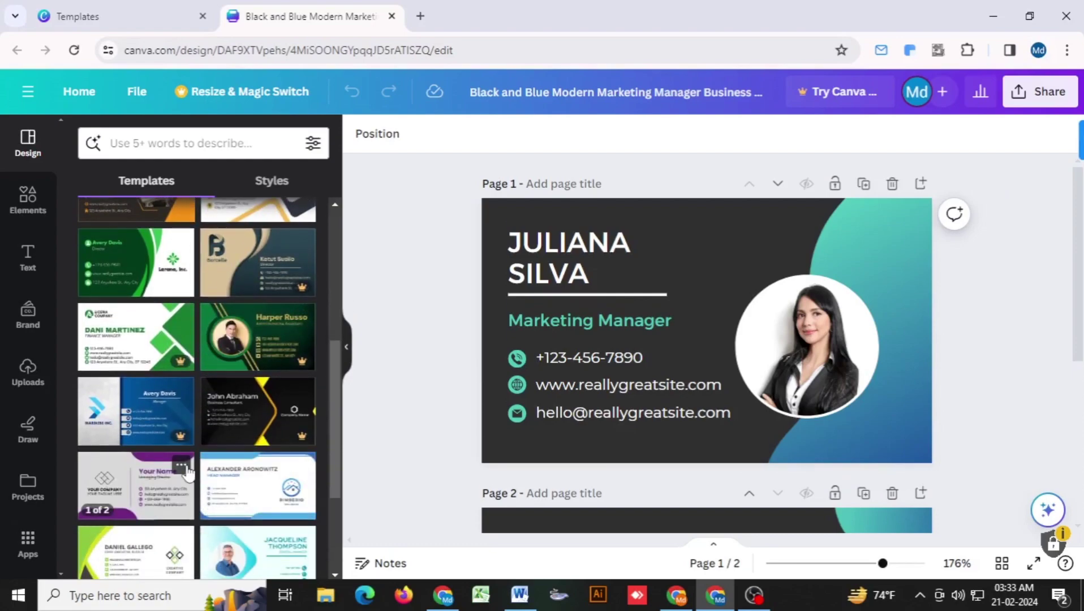
scroll(189, 471, "down", 3)
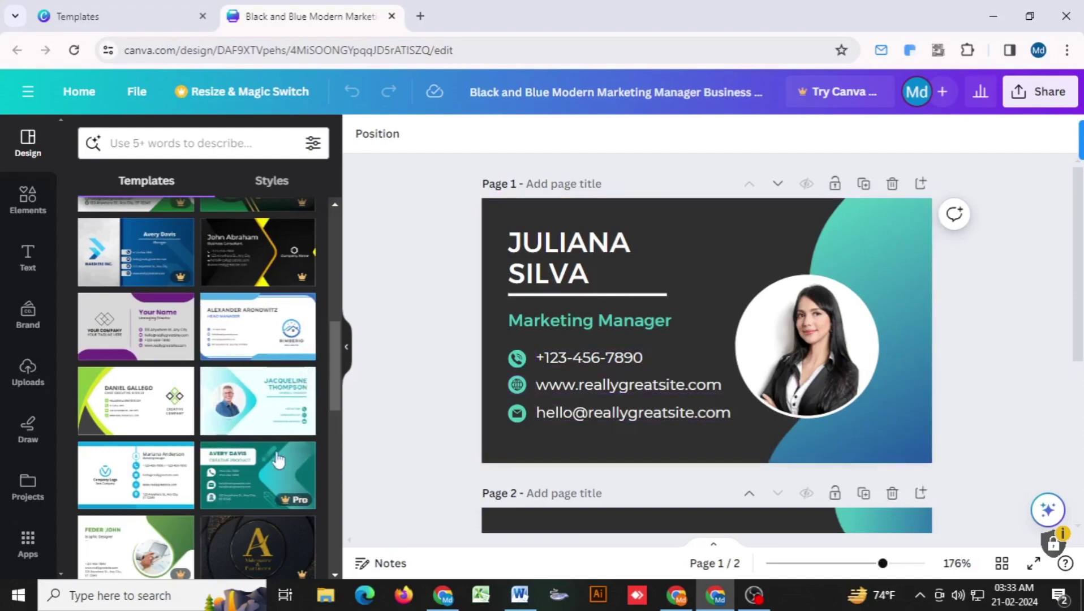
scroll(249, 421, "down", 4)
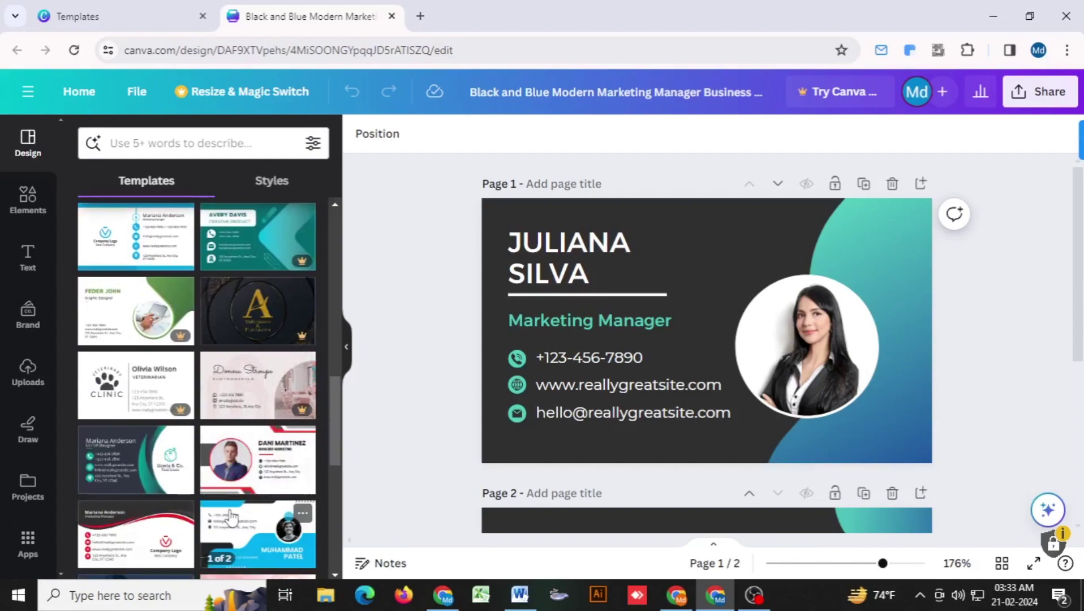
scroll(231, 516, "up", 3)
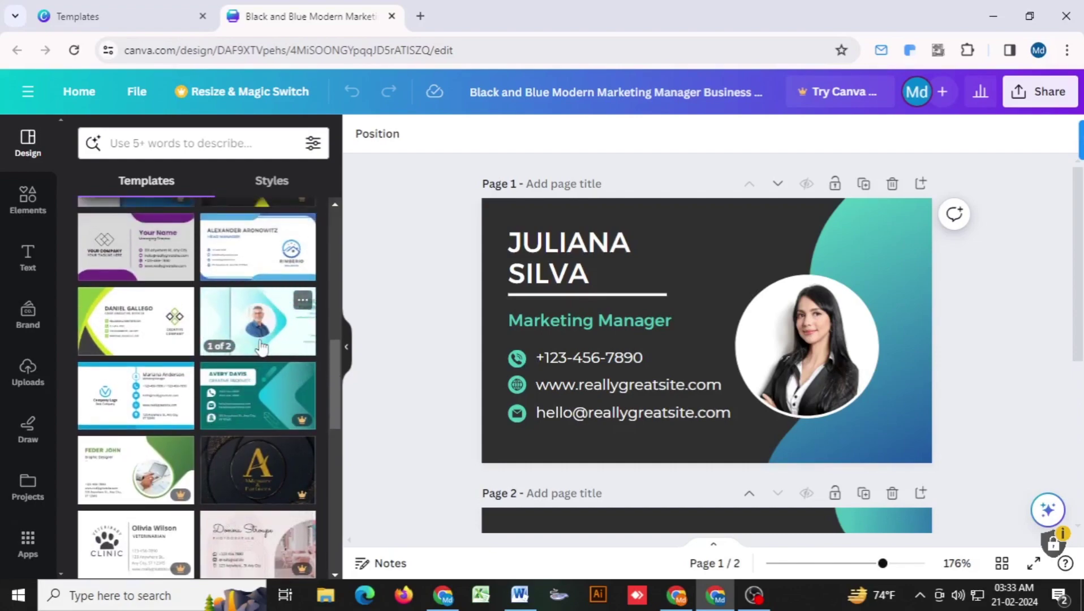
left_click(261, 346)
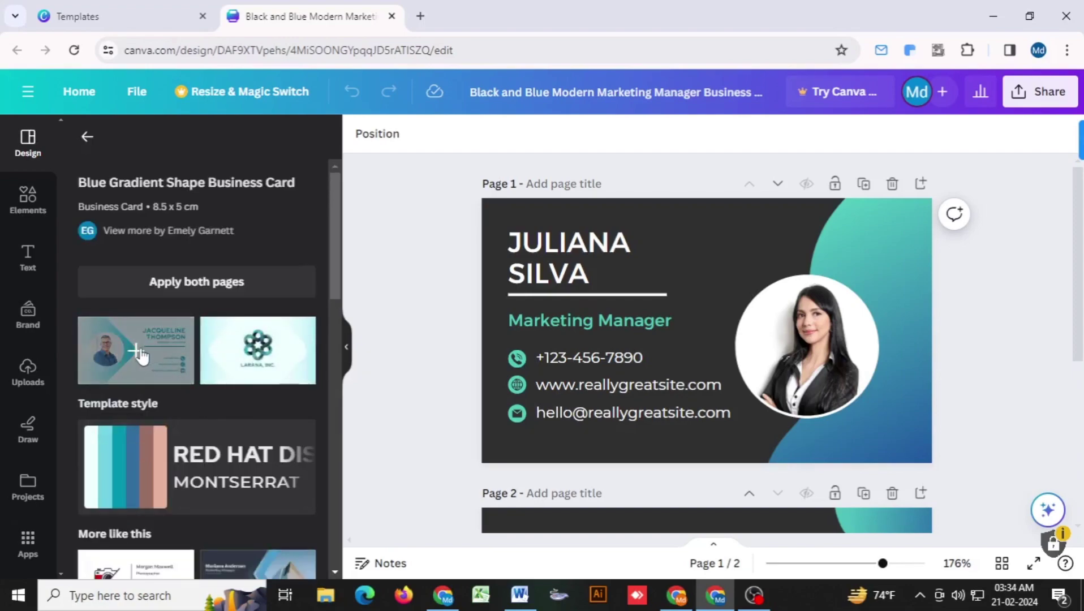
Apply the light cyan front to page 1 and the LARANA, INC. back to page 2.
left_click(140, 356)
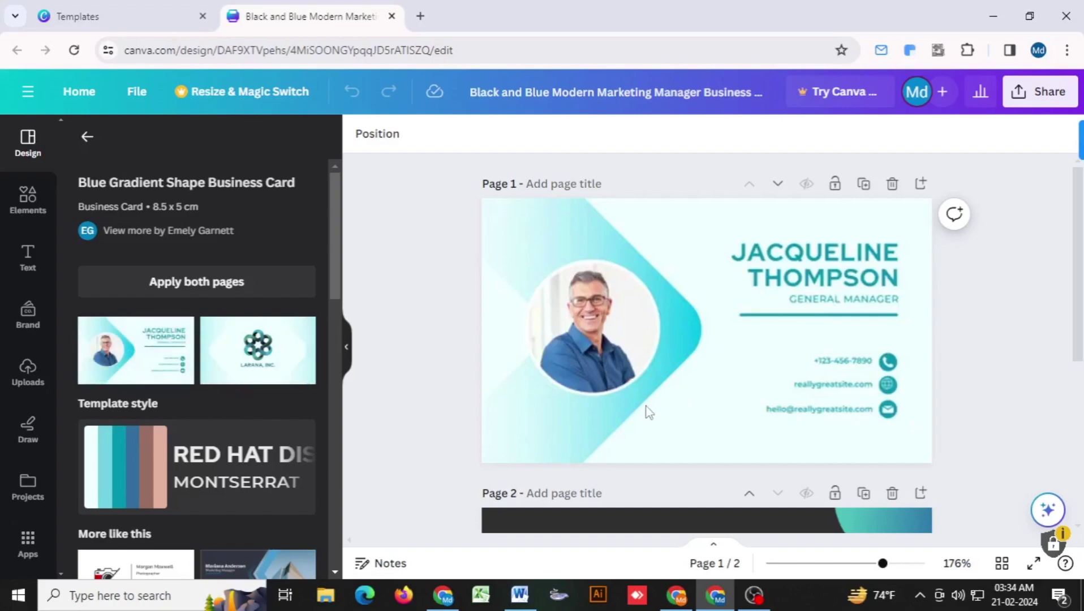
scroll(704, 430, "down", 2)
scroll(708, 464, "down", 4)
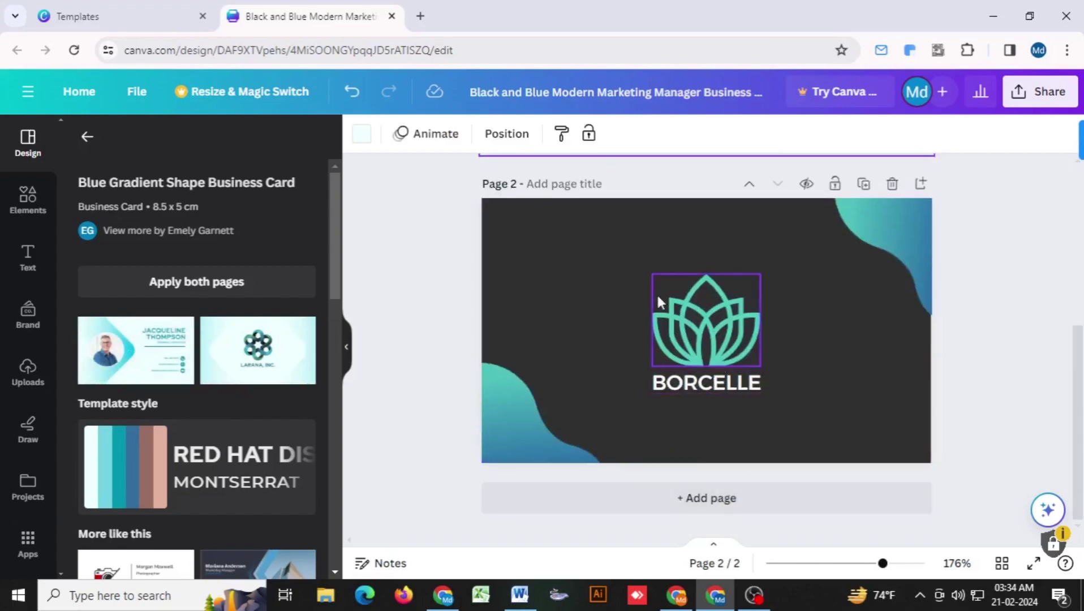
left_click(257, 357)
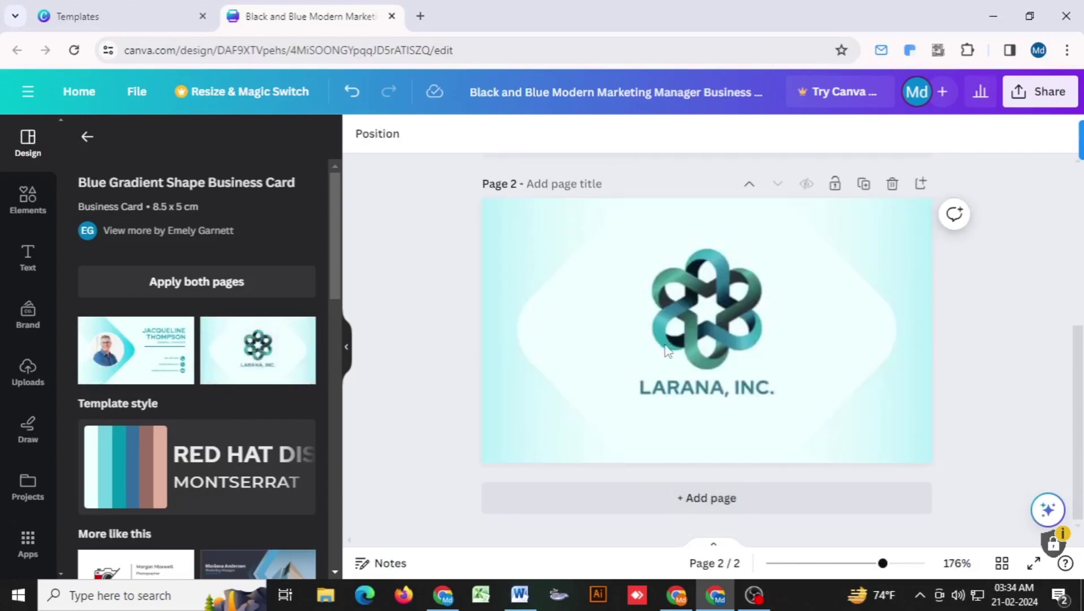
scroll(679, 359, "up", 1)
scroll(702, 367, "up", 4)
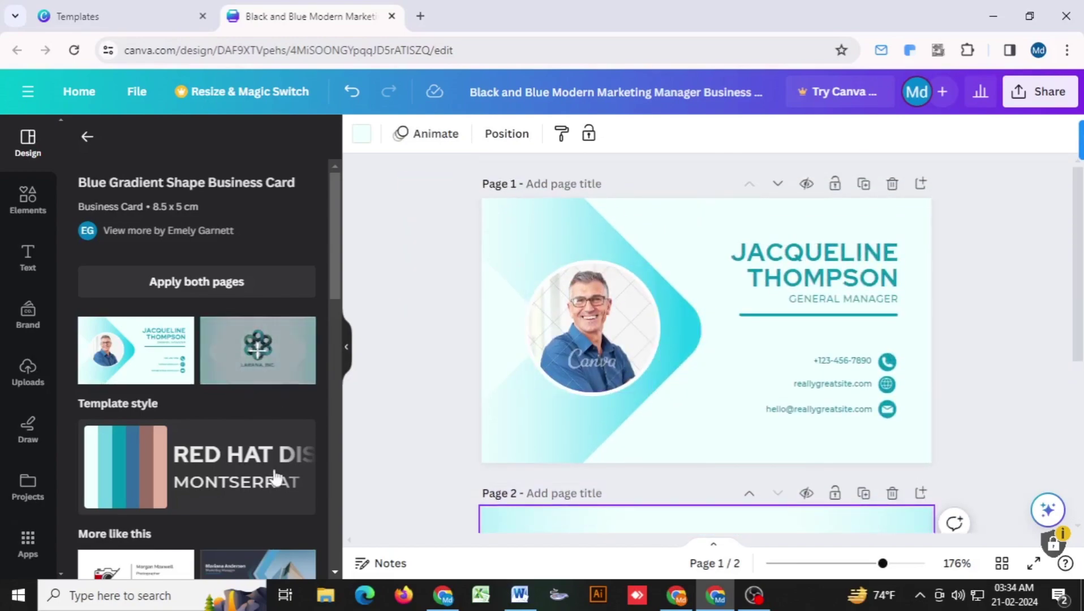
scroll(275, 478, "down", 5)
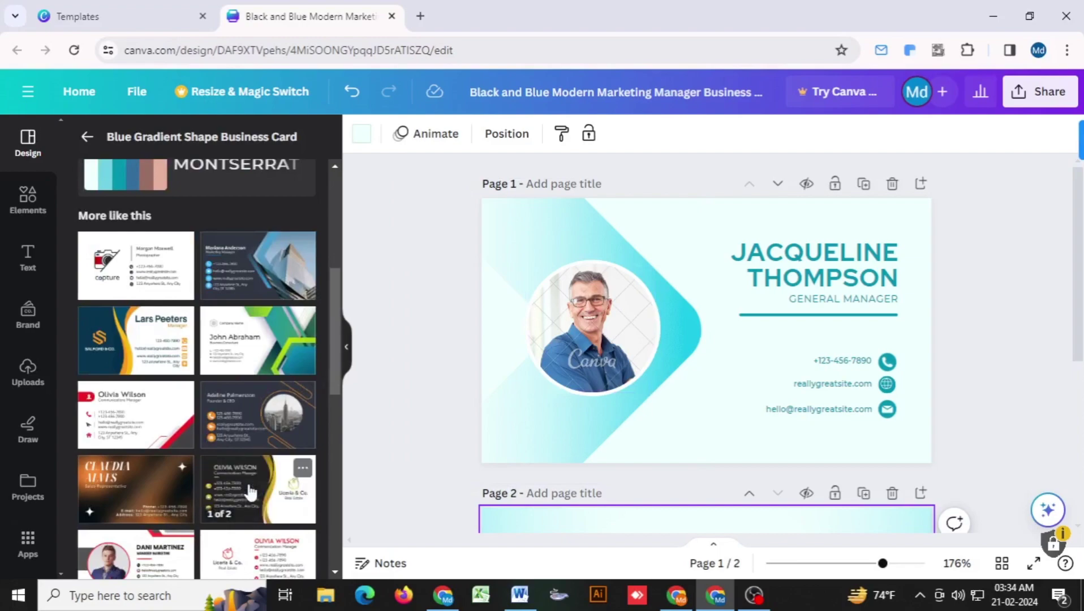
Delete the sample portrait from the front card's circular photo frame.
scroll(149, 383, "down", 3)
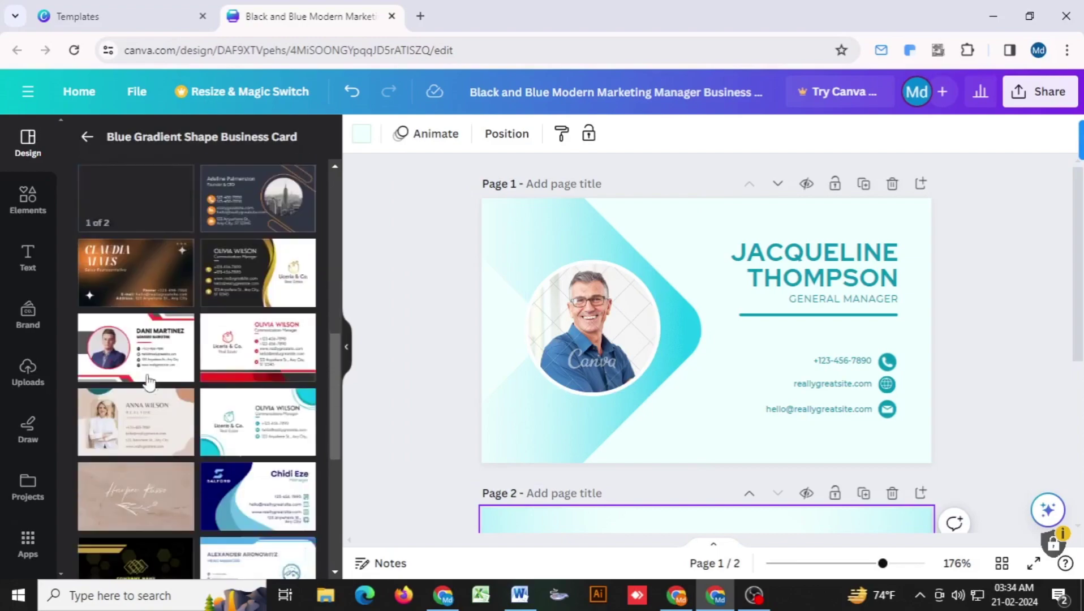
scroll(169, 387, "up", 3)
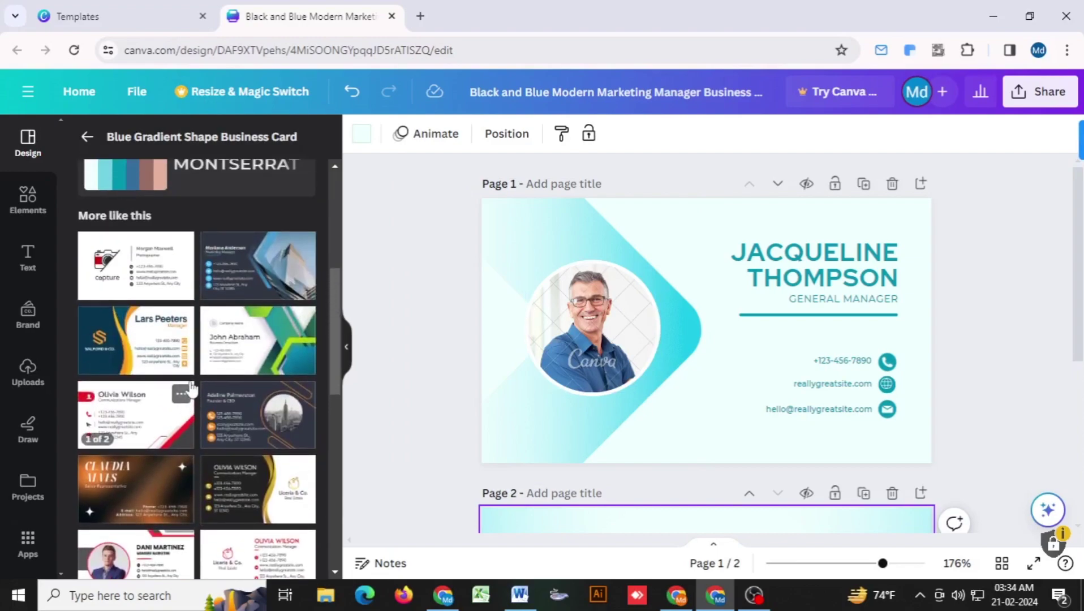
left_click(616, 339)
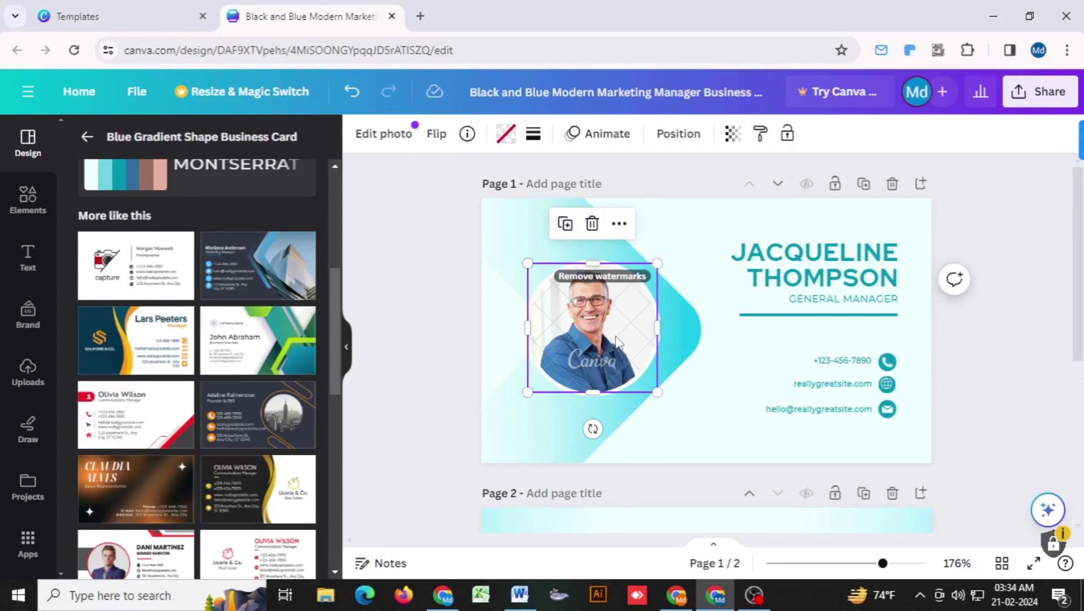
key("Delete")
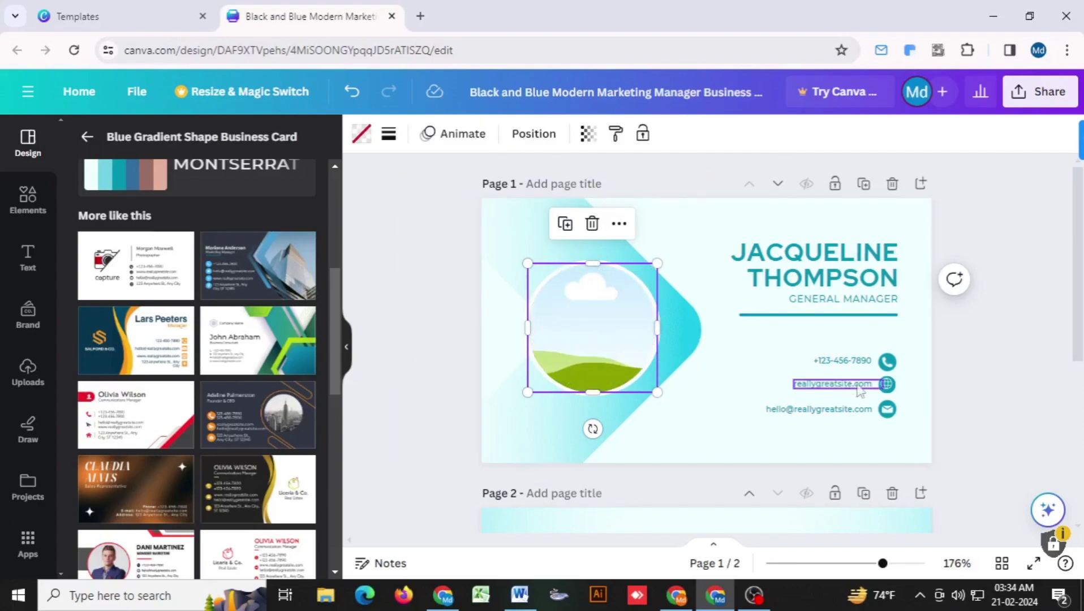
Replace the sample name on the front with the cardholder's full name.
double_click(799, 261)
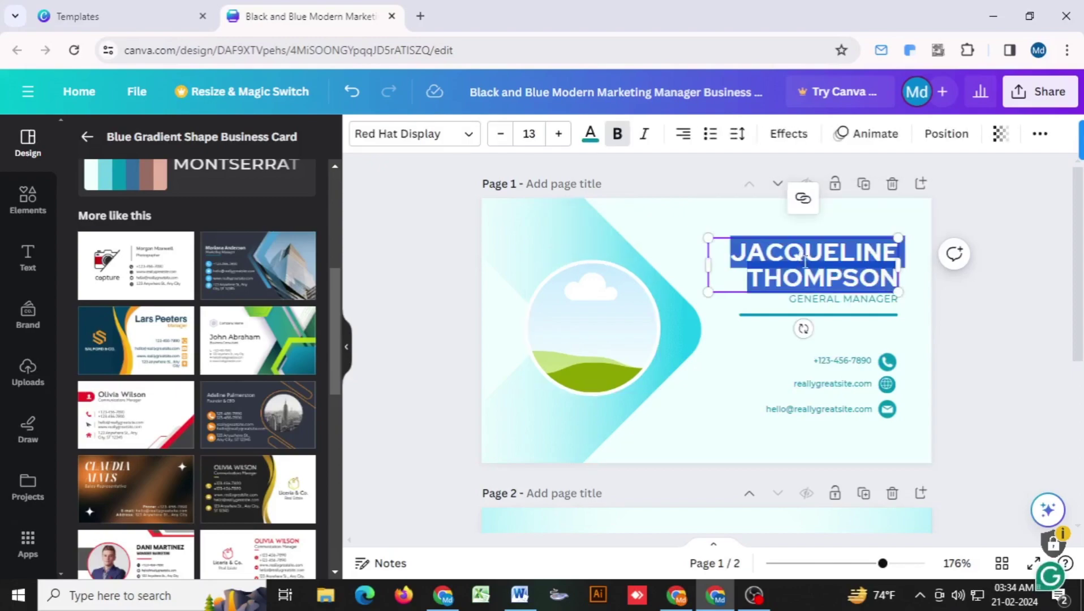
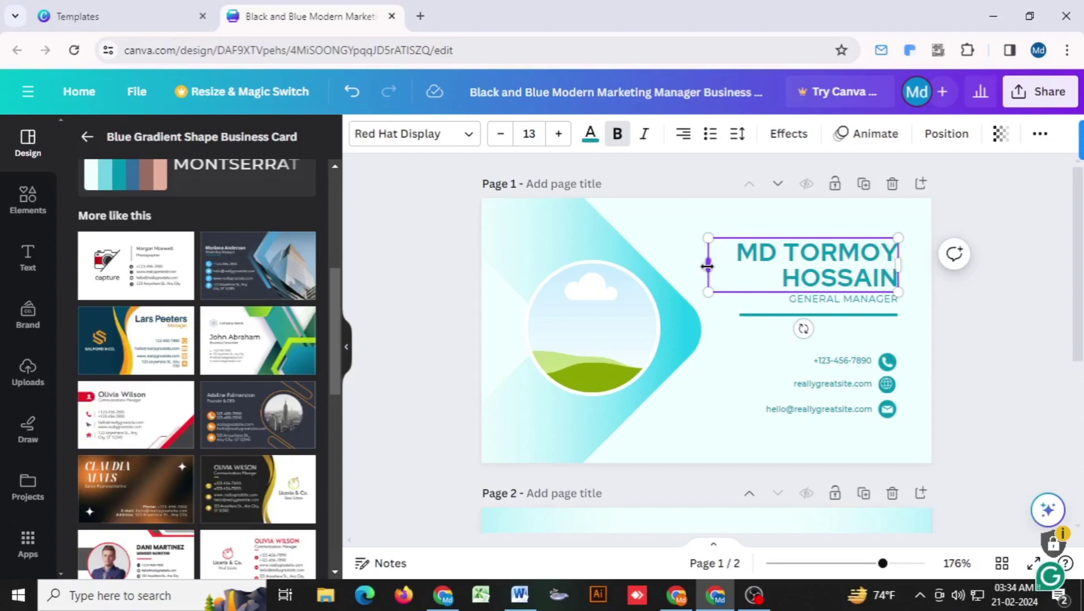
Resize the name to fit one line and align it above GENERAL MANAGER.
left_click_drag(706, 266, 601, 267)
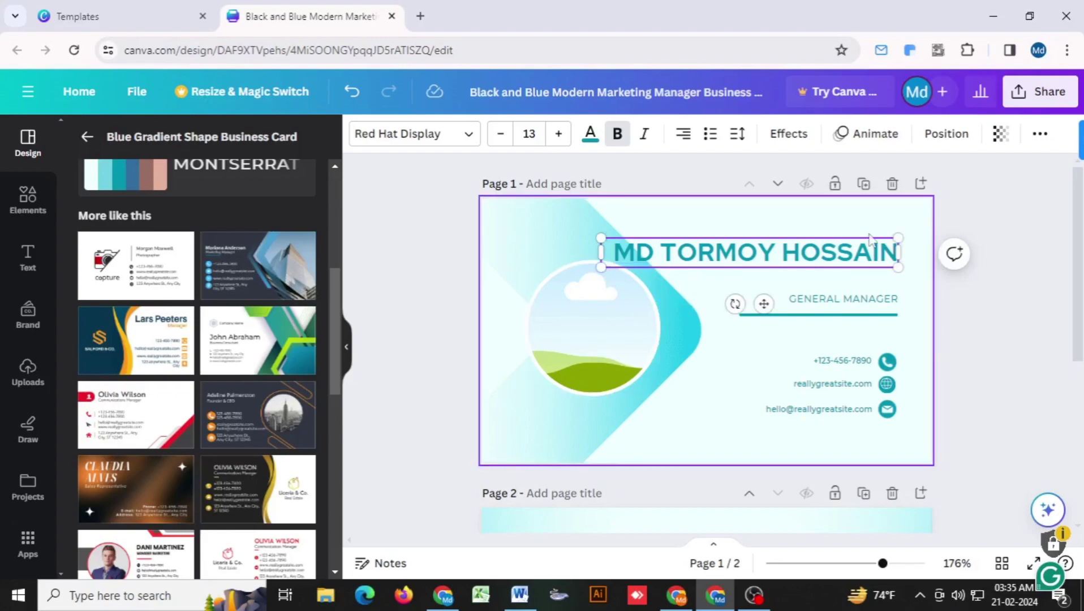
left_click_drag(898, 235, 810, 256)
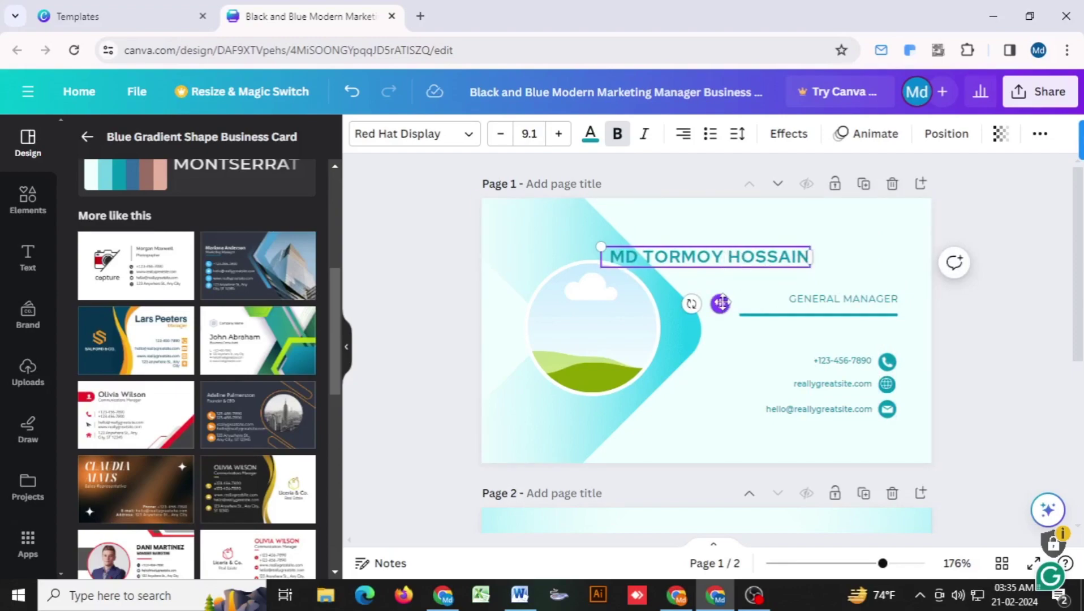
left_click_drag(720, 303, 804, 321)
left_click(820, 245)
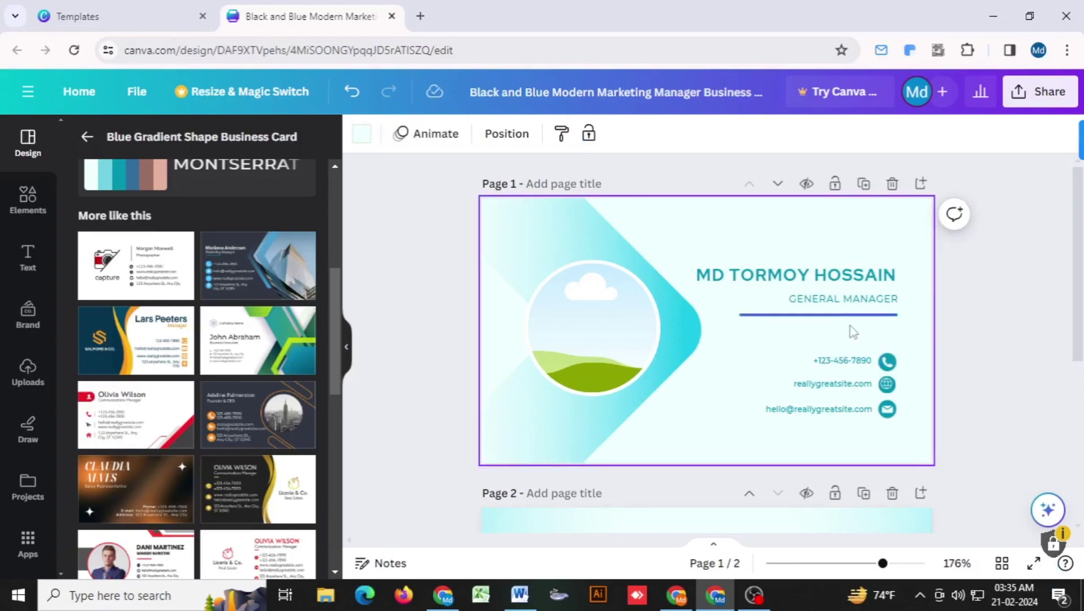
Replace the sample phone number and nudge it into line with the other contacts.
left_click(841, 365)
double_click(842, 362)
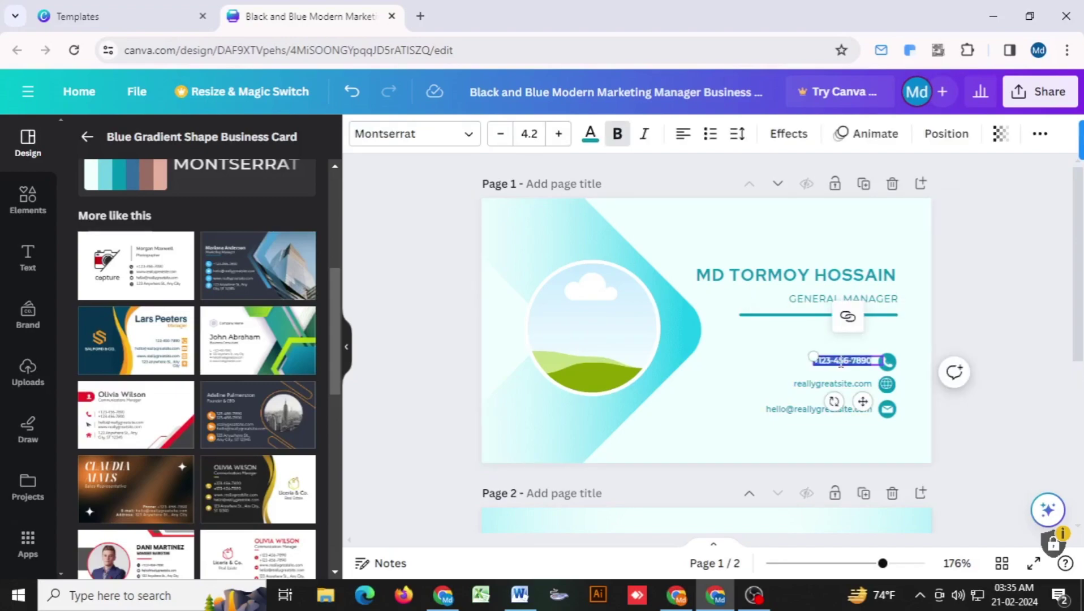
key("BackSpace")
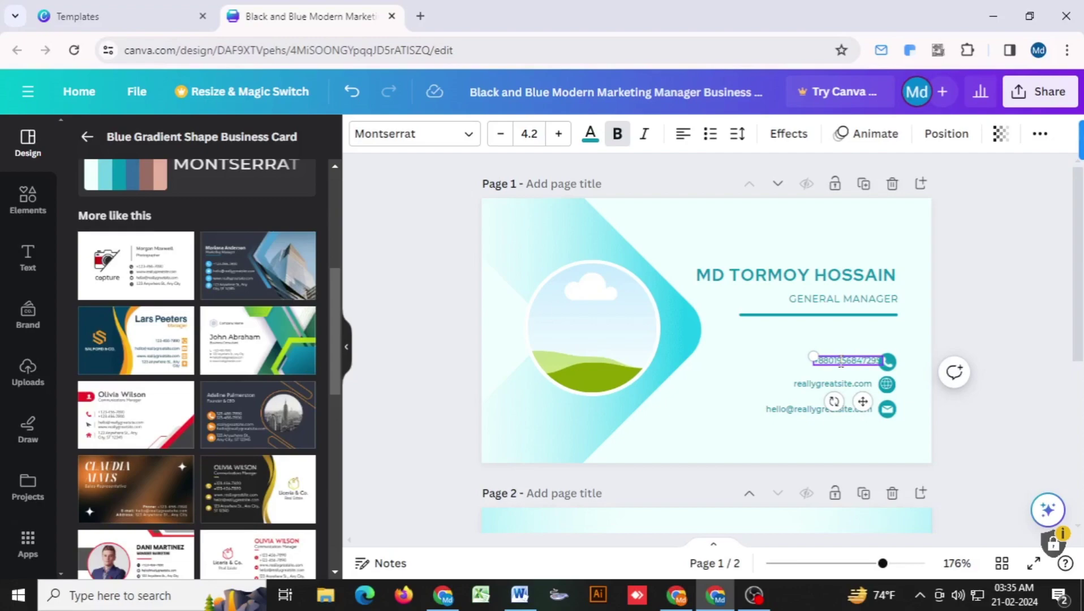
left_click(846, 334)
left_click(854, 367)
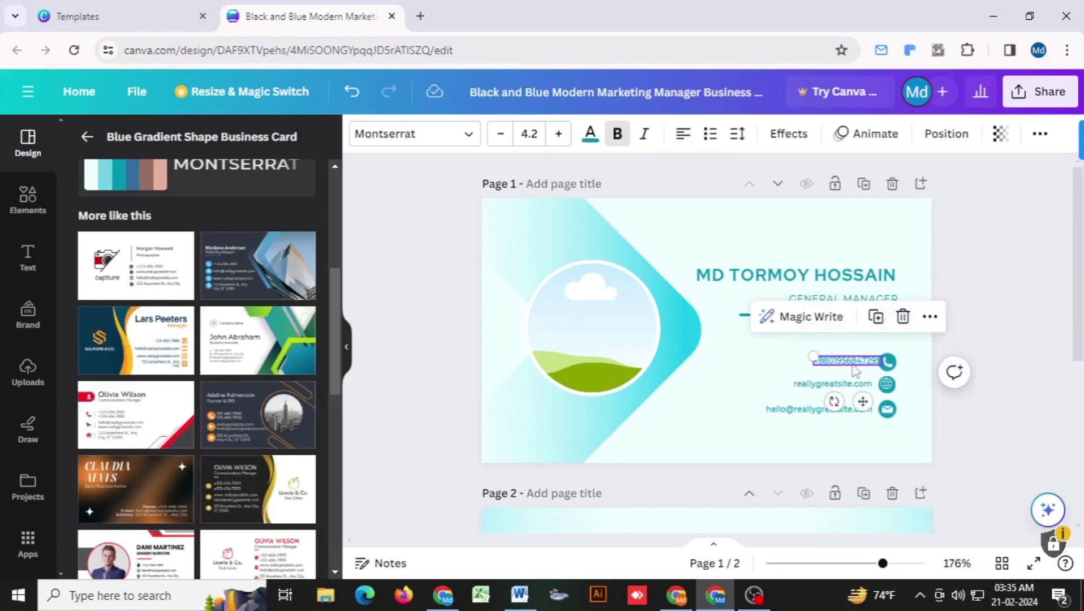
key("shift+Left")
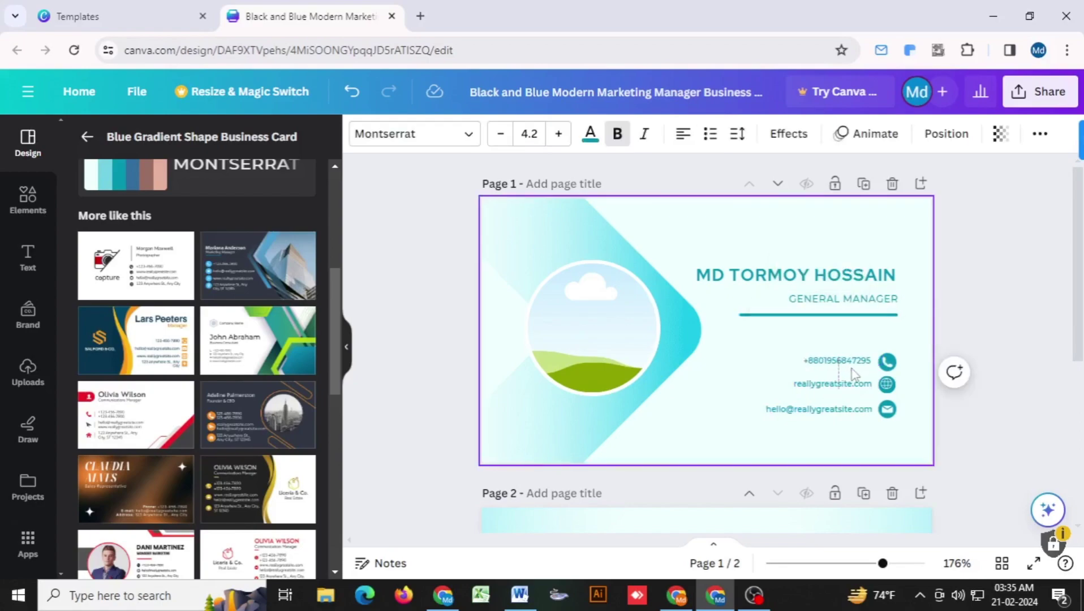
left_click_drag(854, 374, 858, 373)
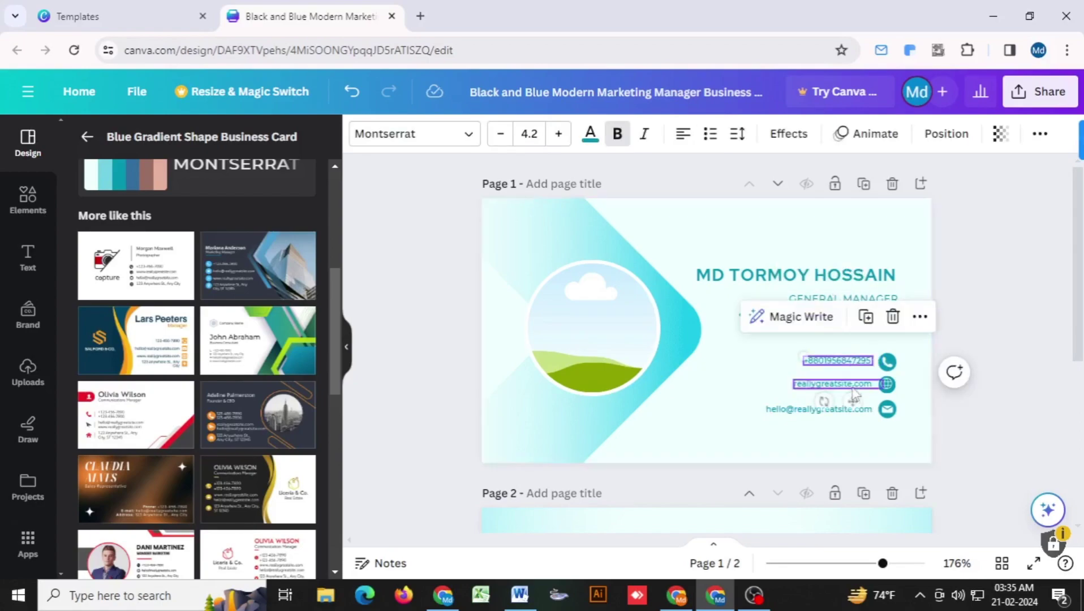
left_click(983, 383)
left_click(835, 387)
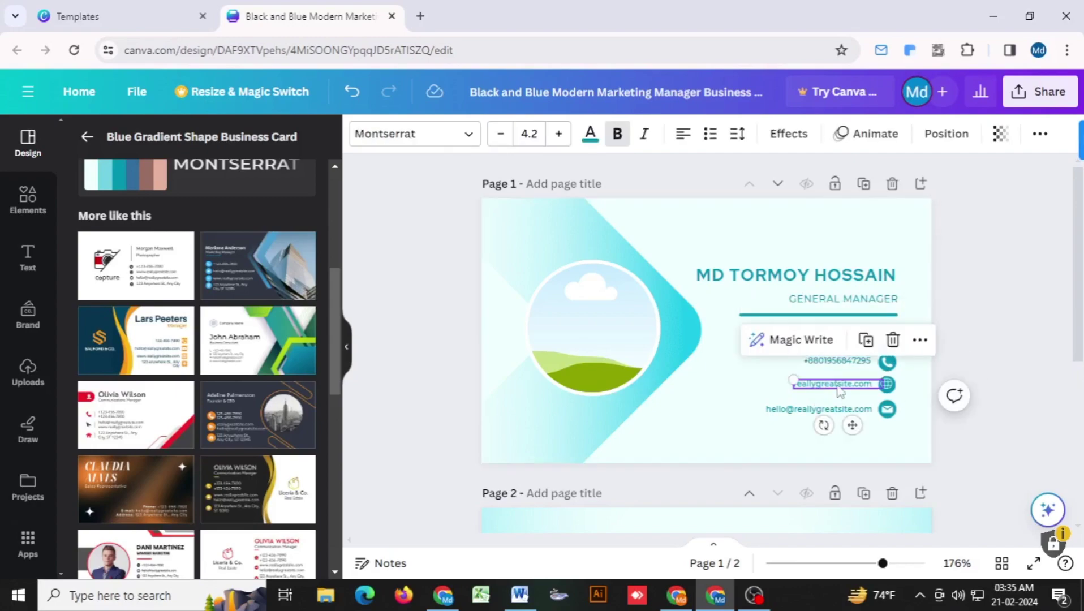
left_click(839, 387)
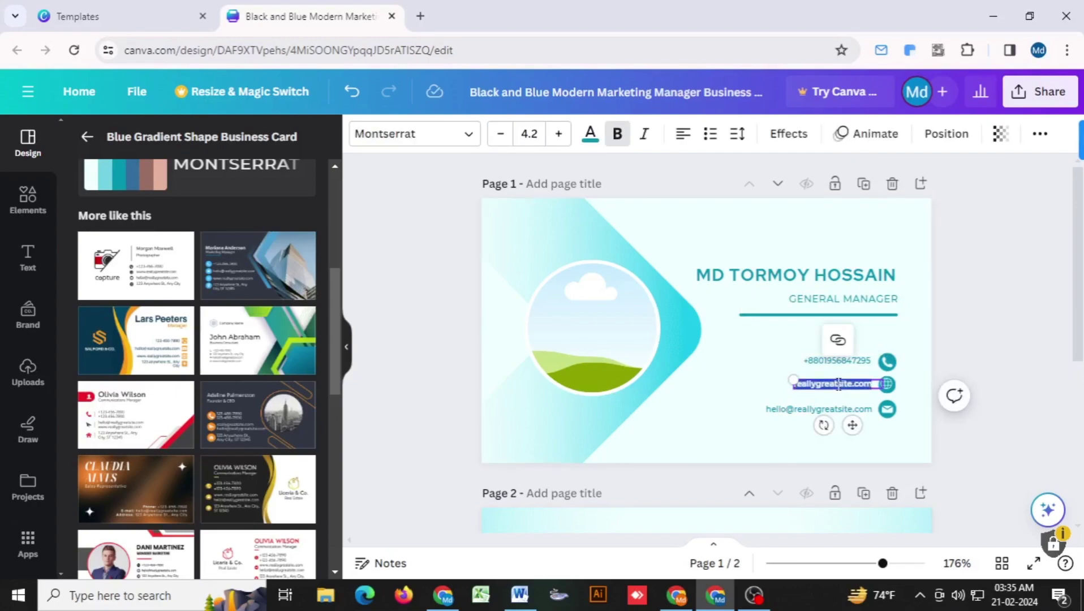
type("www.xyz")
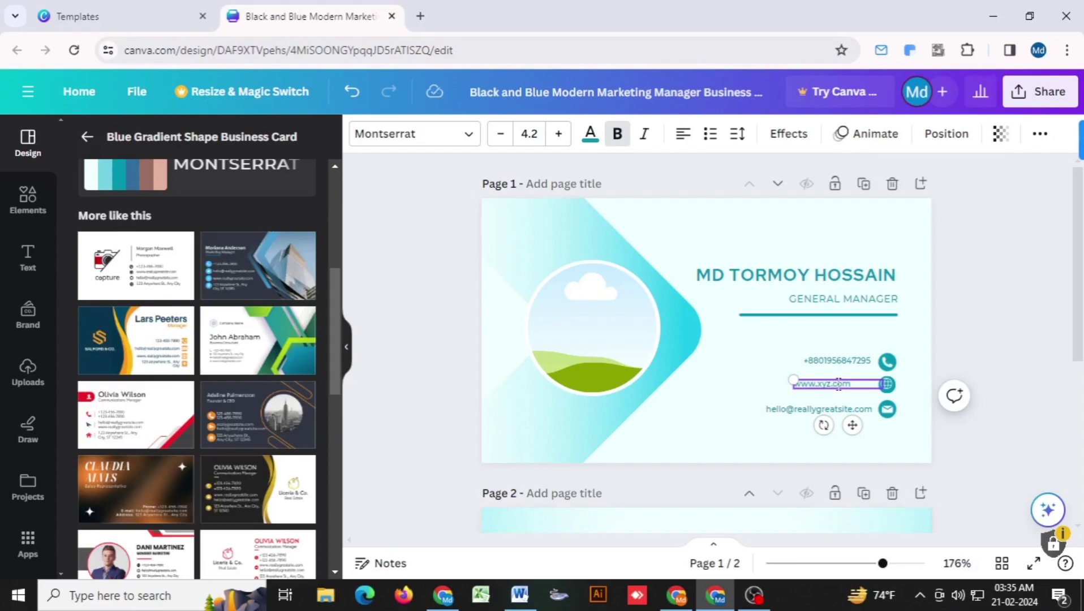
key("Return")
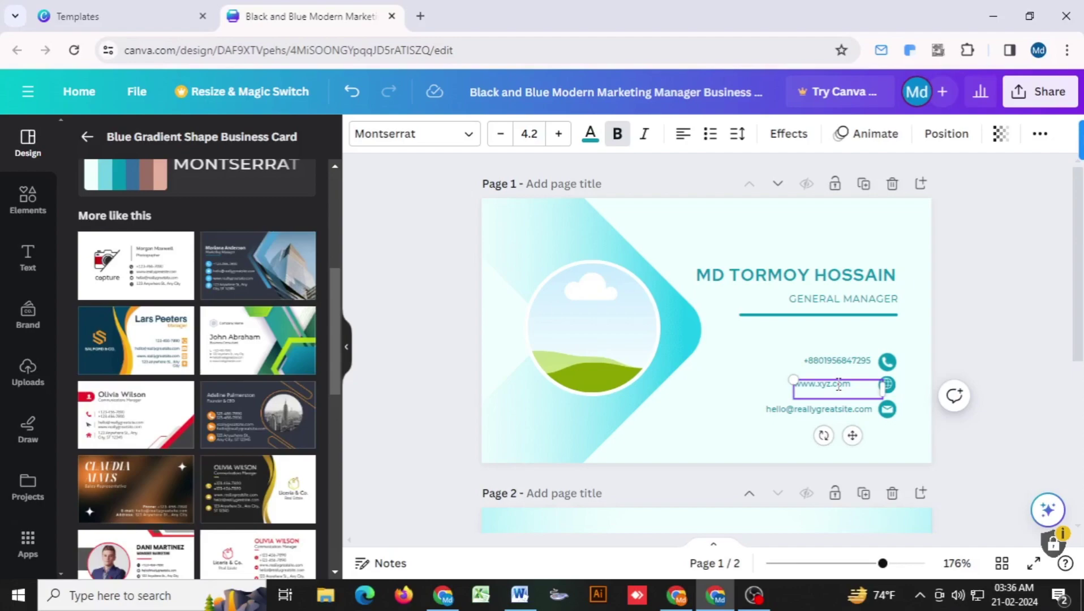
key("BackSpace")
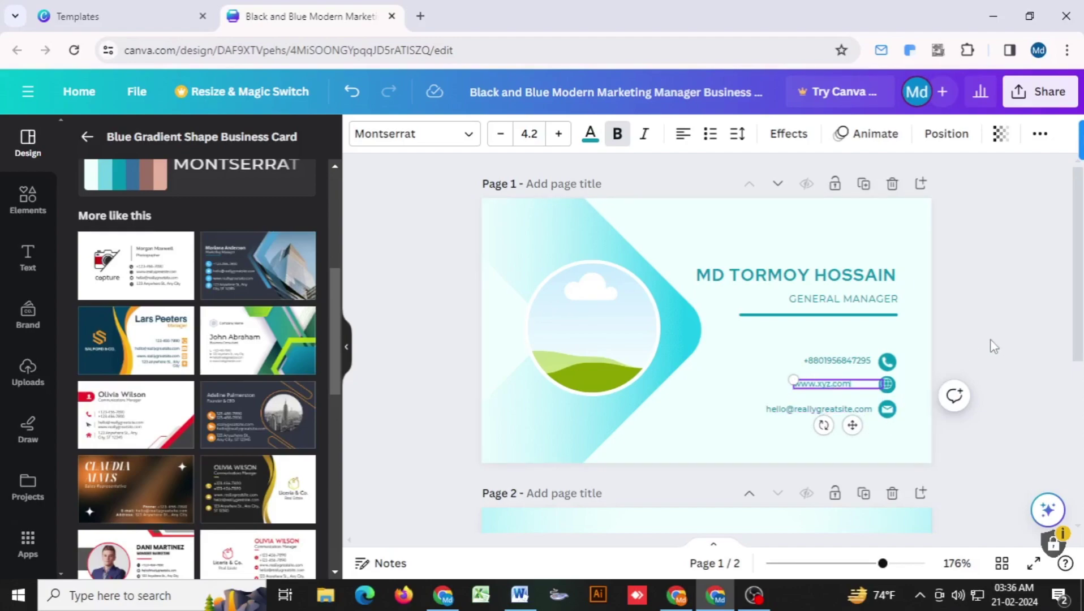
left_click(1005, 324)
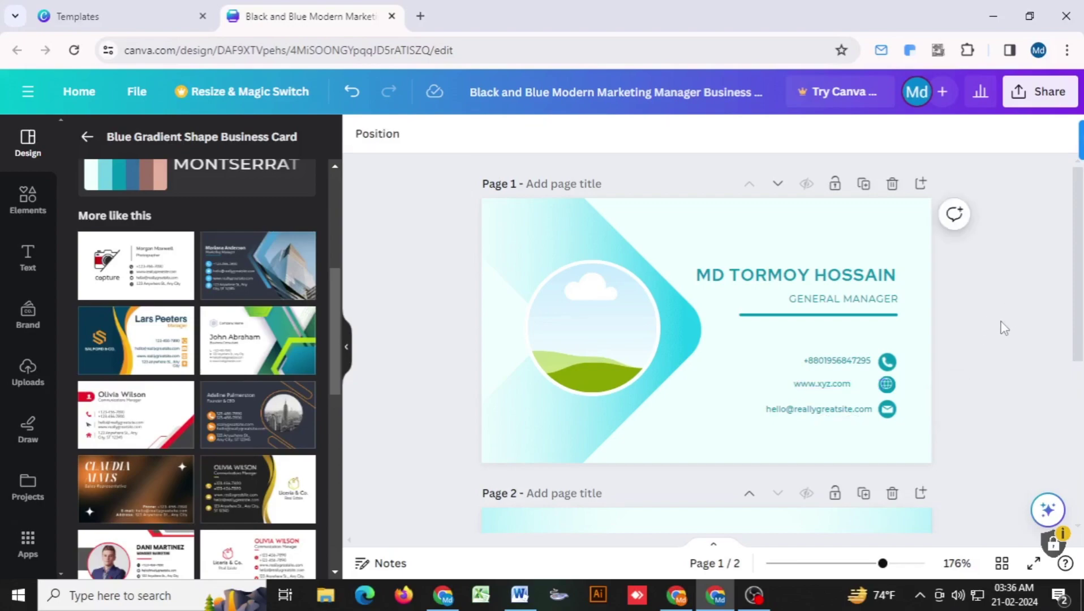
left_click(842, 389)
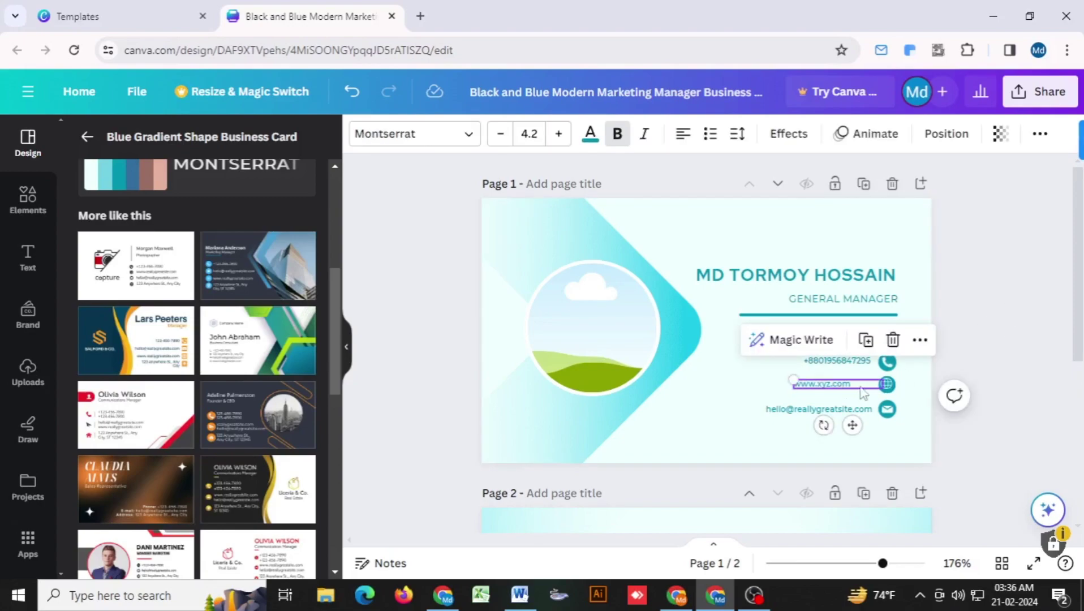
left_click_drag(883, 384, 856, 384)
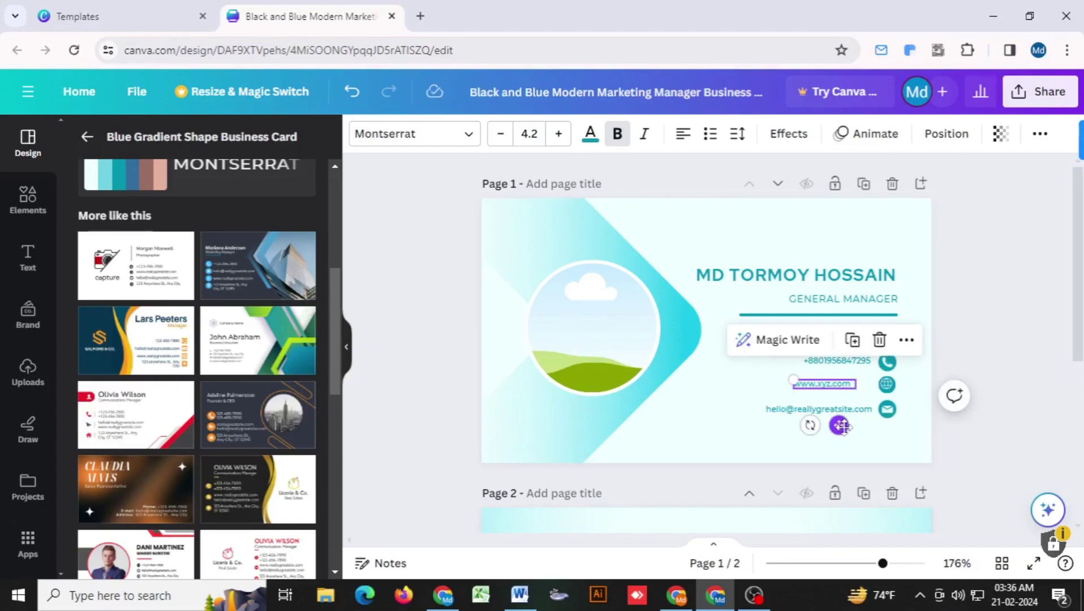
left_click_drag(838, 425, 858, 428)
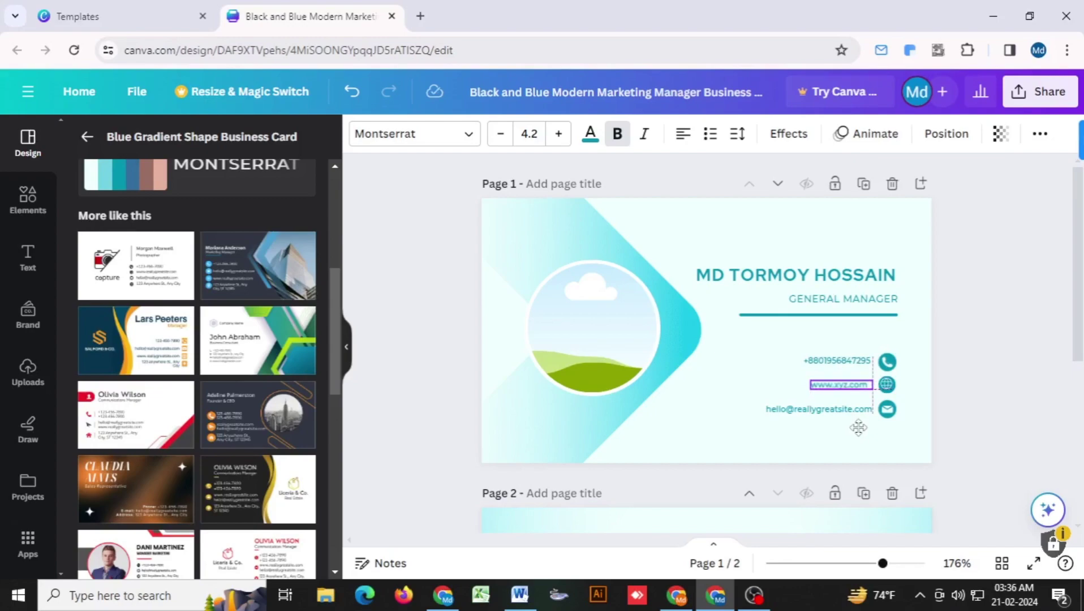
left_click_drag(858, 428, 858, 428)
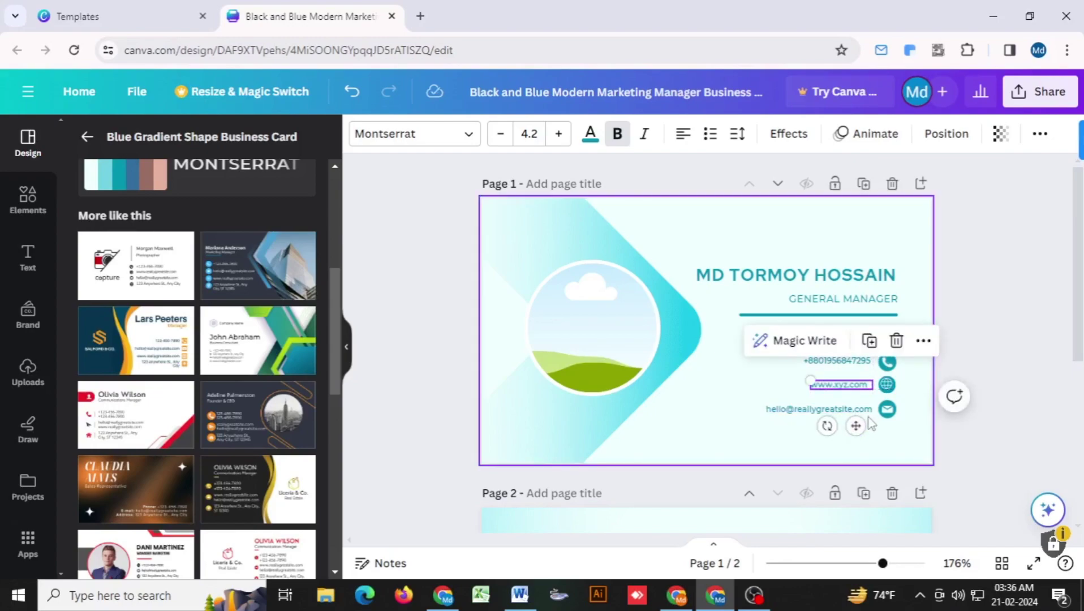
Raise the website line slightly to even the spacing with the phone and email.
scroll(872, 423, "up", 2, "ctrl")
scroll(871, 423, "up", 1, "ctrl")
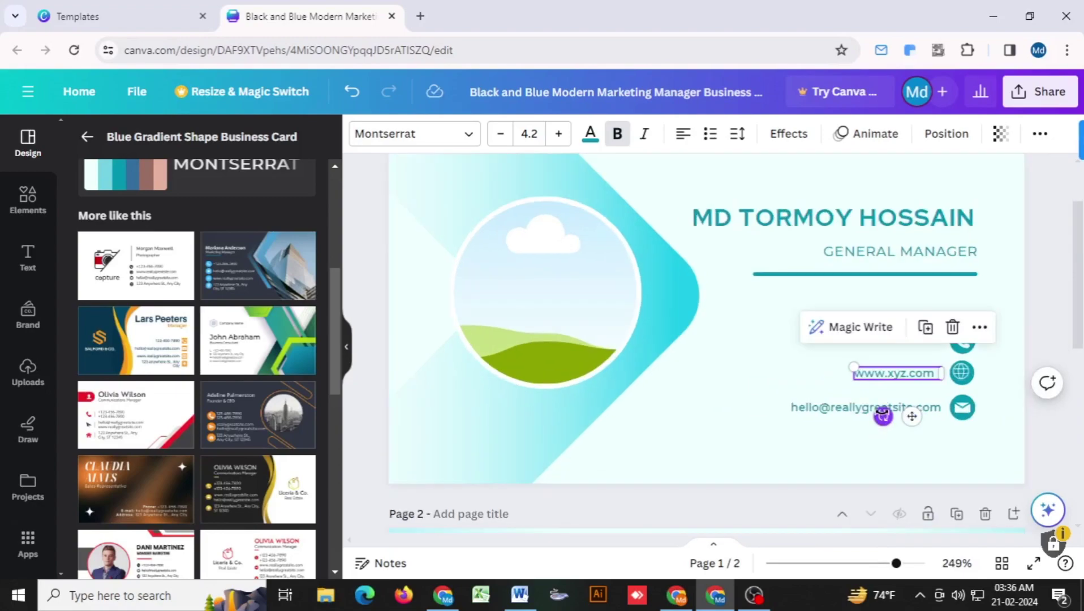
scroll(882, 416, "down", 1)
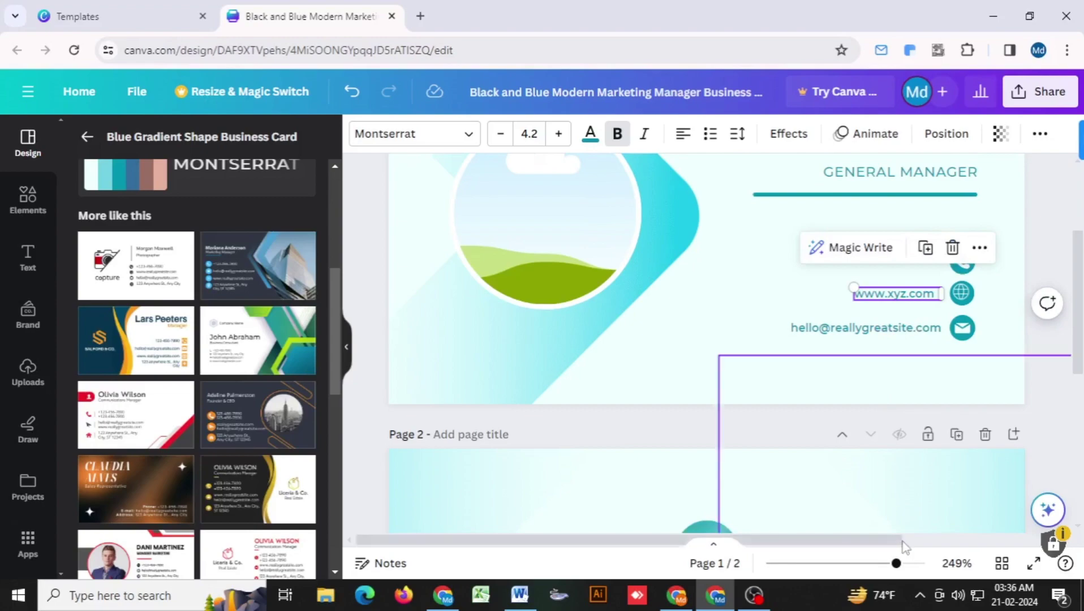
left_click_drag(896, 564, 894, 564)
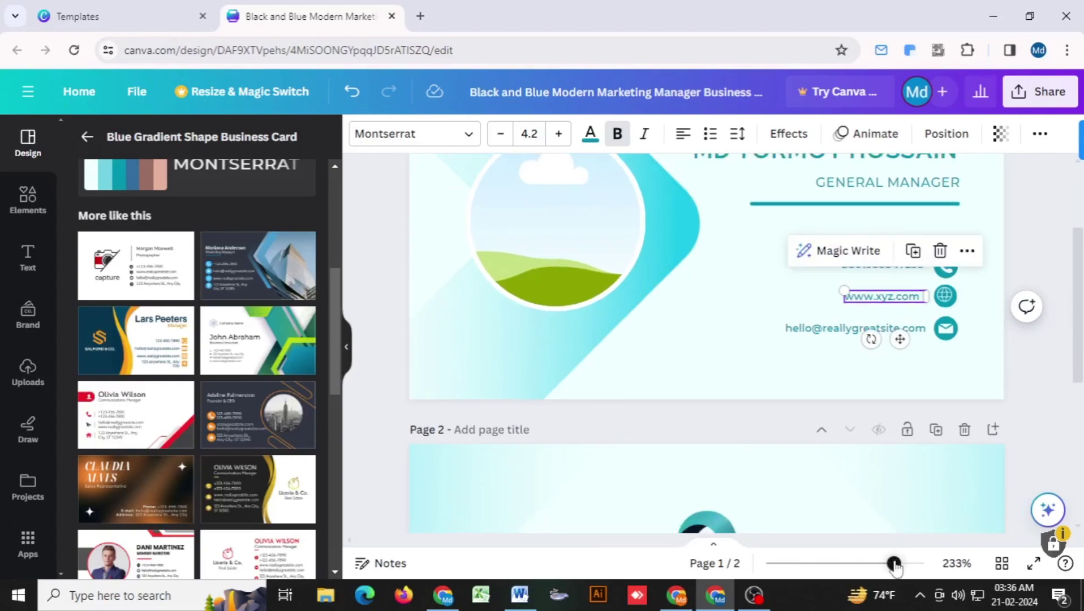
scroll(829, 450, "up", 1)
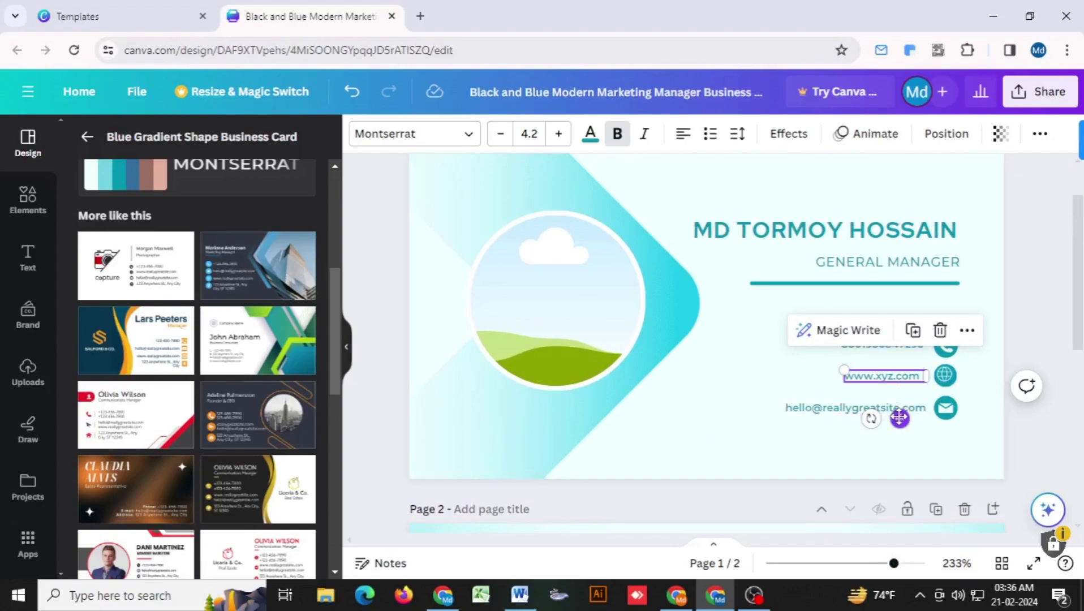
left_click_drag(900, 418, 899, 411)
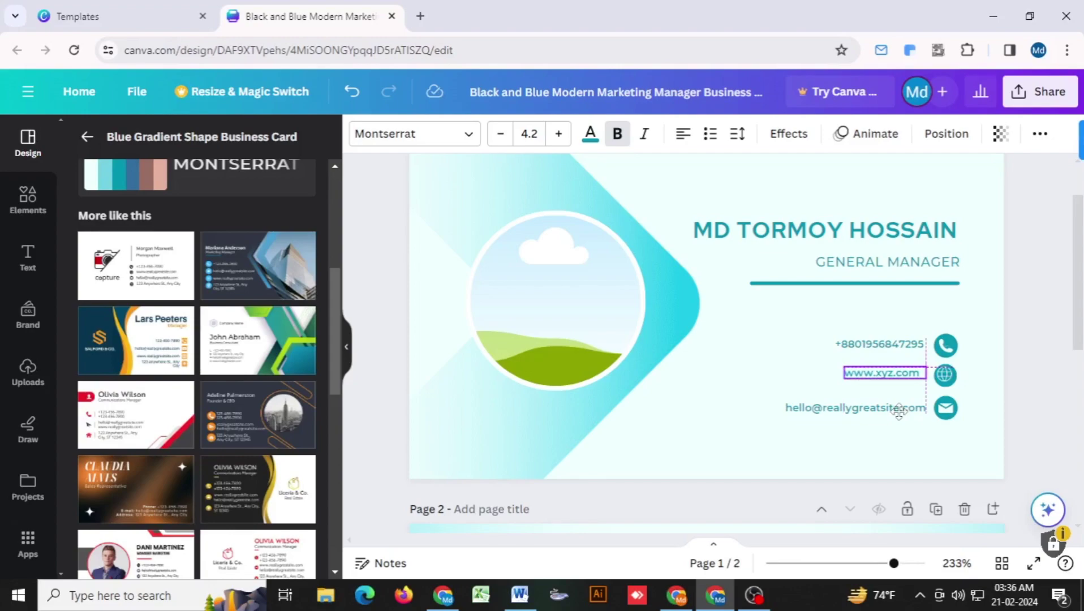
left_click_drag(899, 411, 900, 412)
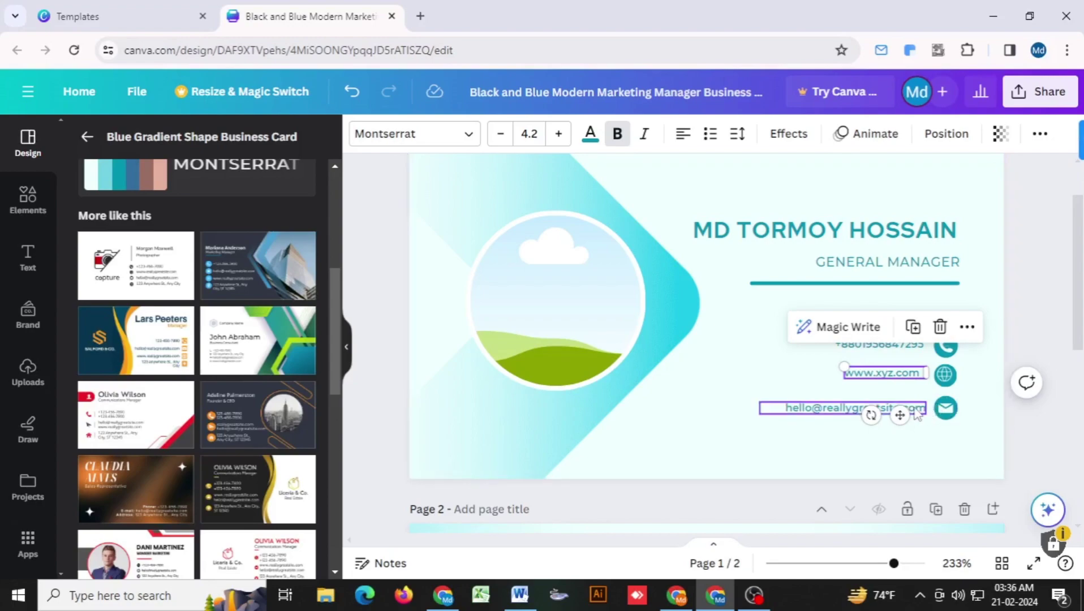
Replace the card's sample email address with the contact's own e-mail address.
double_click(916, 408)
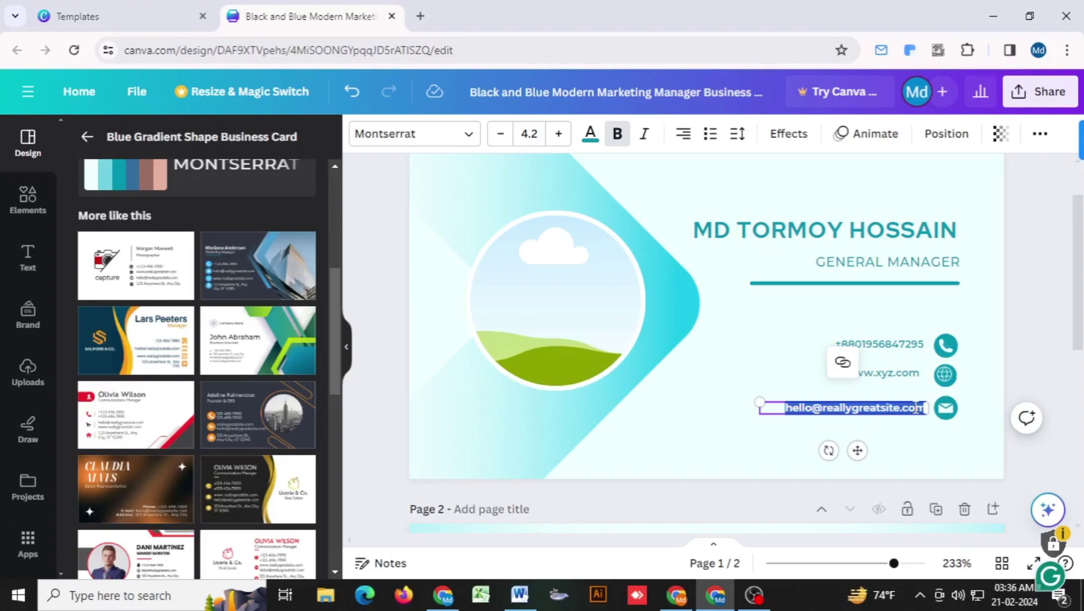
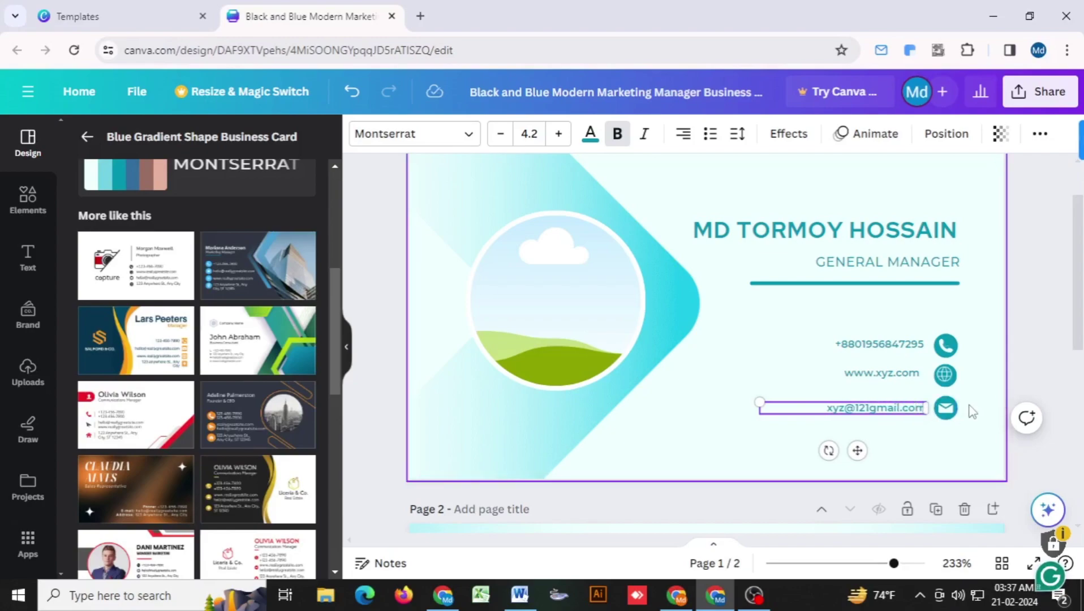
left_click(1025, 338)
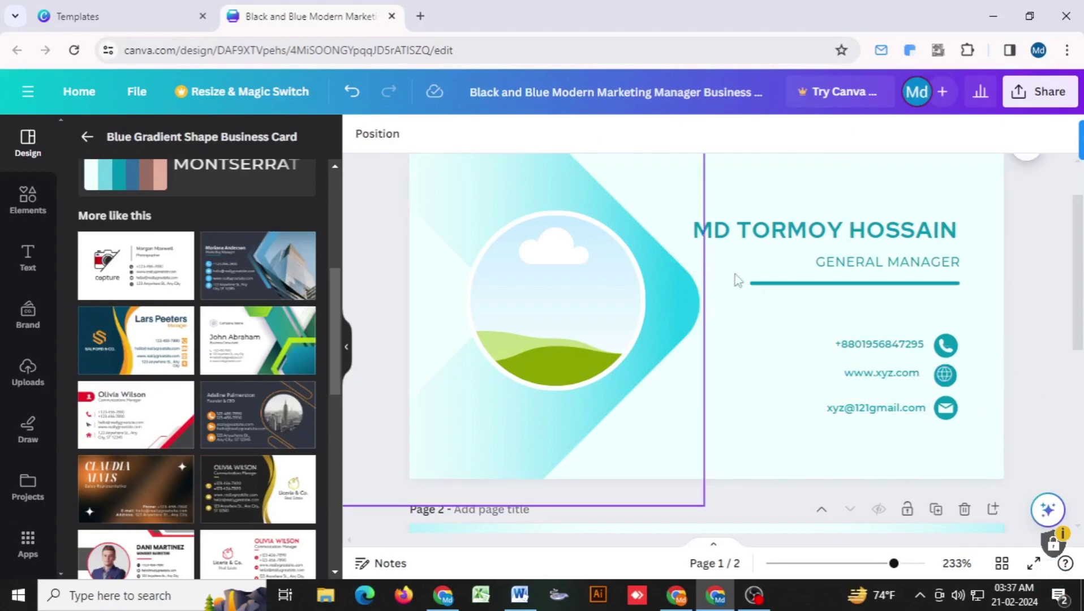
scroll(611, 305, "up", 1)
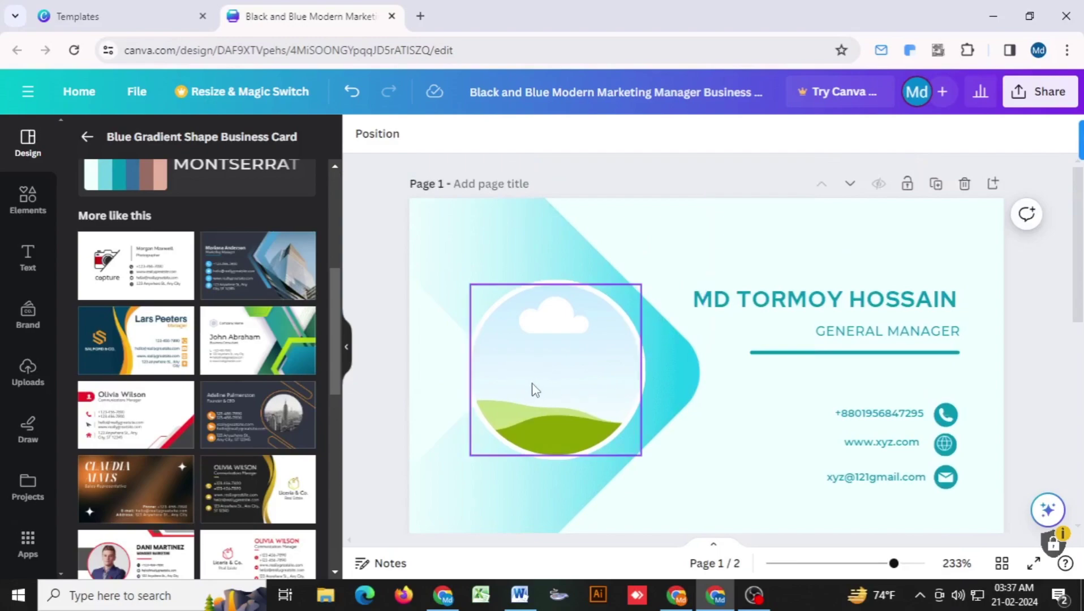
scroll(580, 399, "down", 2)
scroll(580, 399, "up", 2)
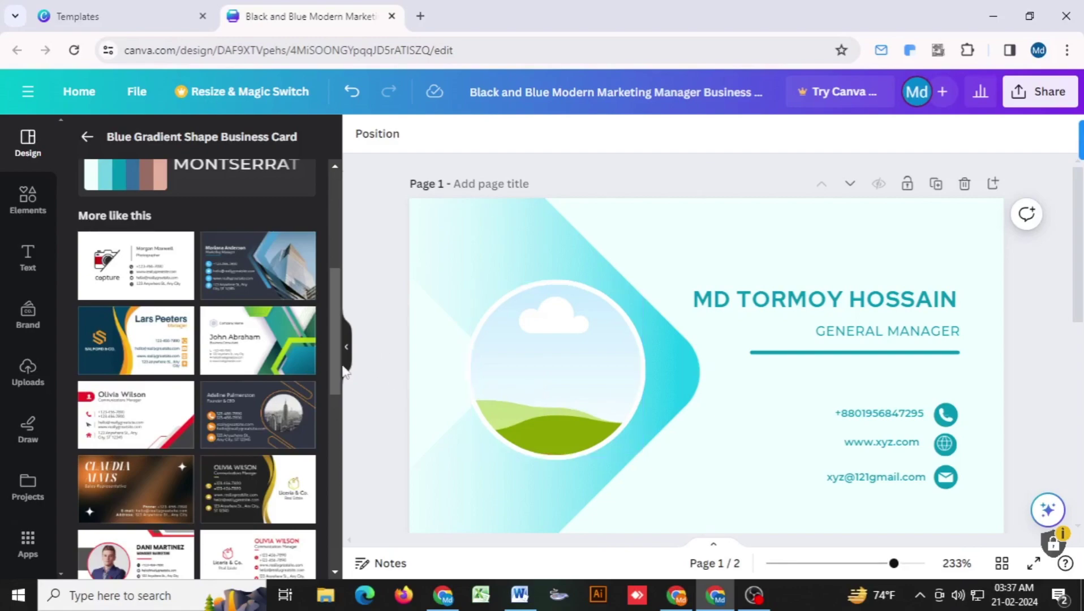
scroll(168, 365, "down", 1)
scroll(169, 365, "down", 5)
scroll(169, 365, "down", 2)
scroll(238, 418, "down", 1)
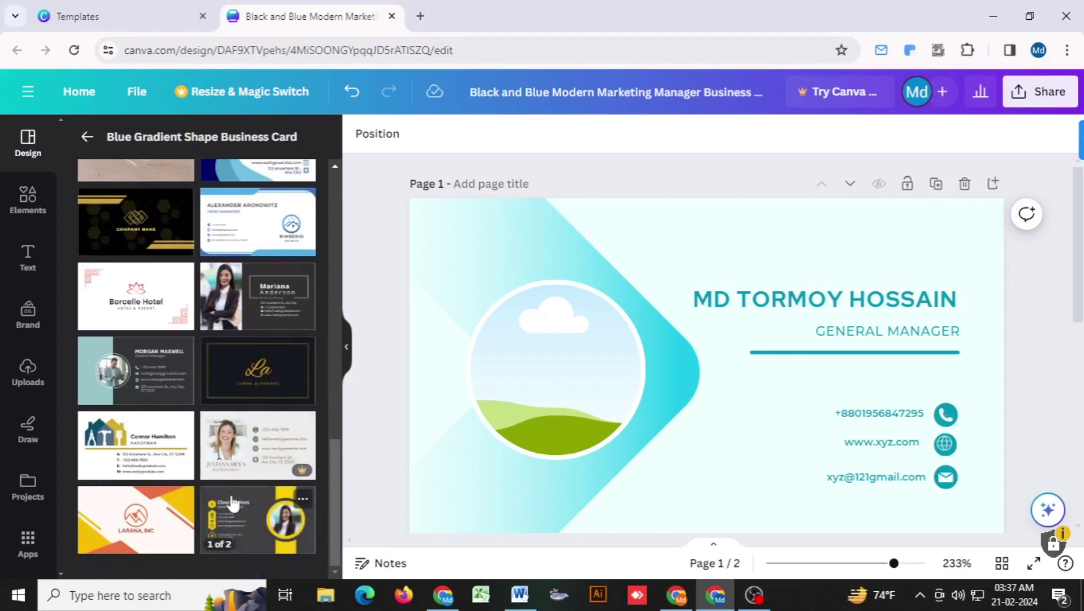
scroll(231, 505, "up", 3)
scroll(233, 499, "up", 3)
scroll(233, 499, "up", 5)
scroll(234, 499, "up", 3)
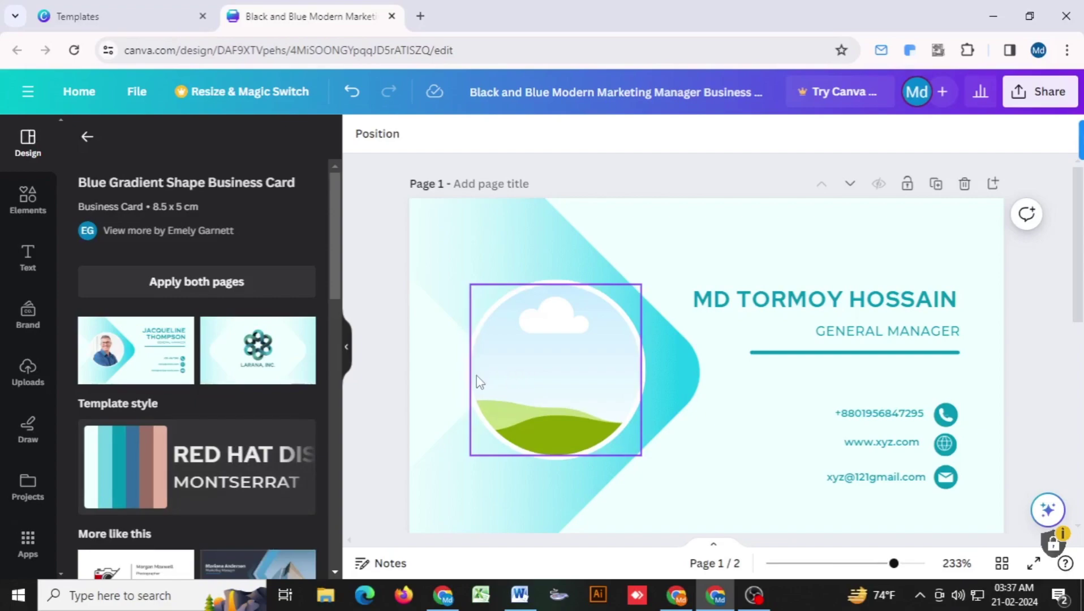
With the circular photo frame selected, start uploading a photo from the computer through Uploads.
left_click(538, 379)
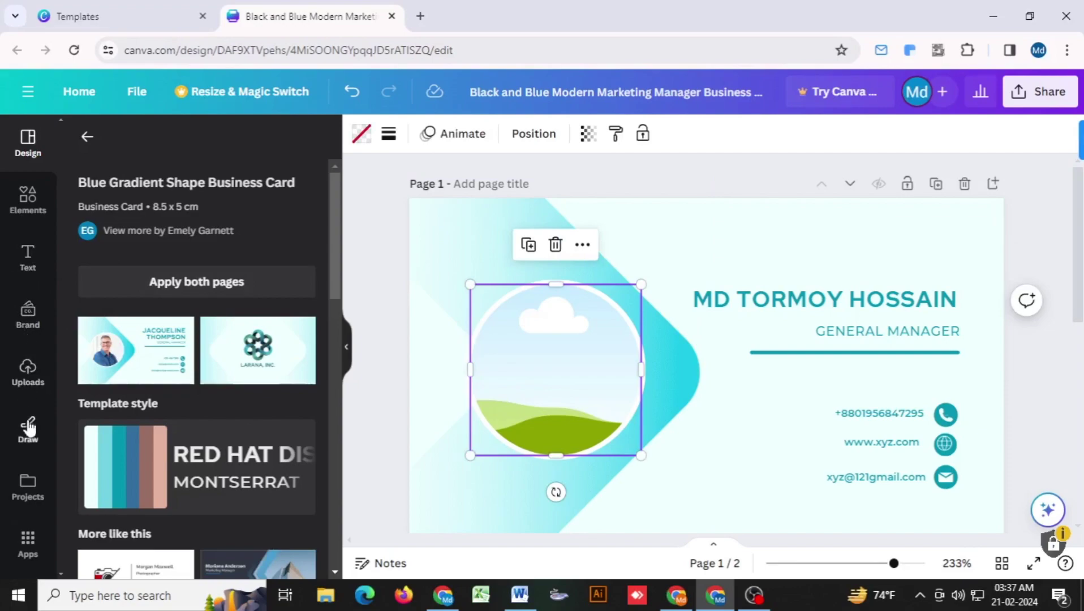
left_click(29, 376)
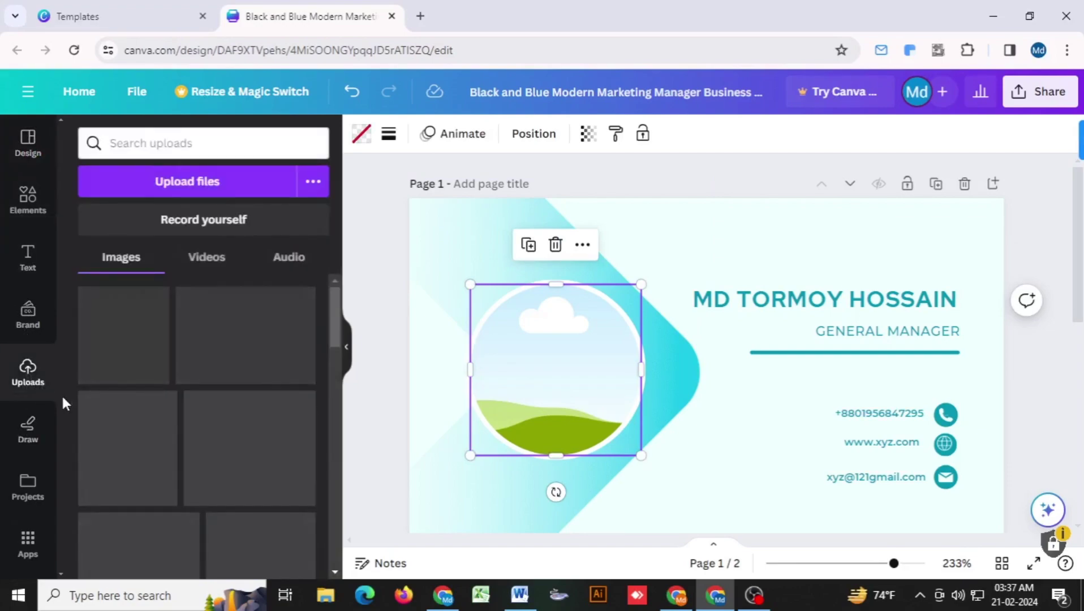
left_click(195, 183)
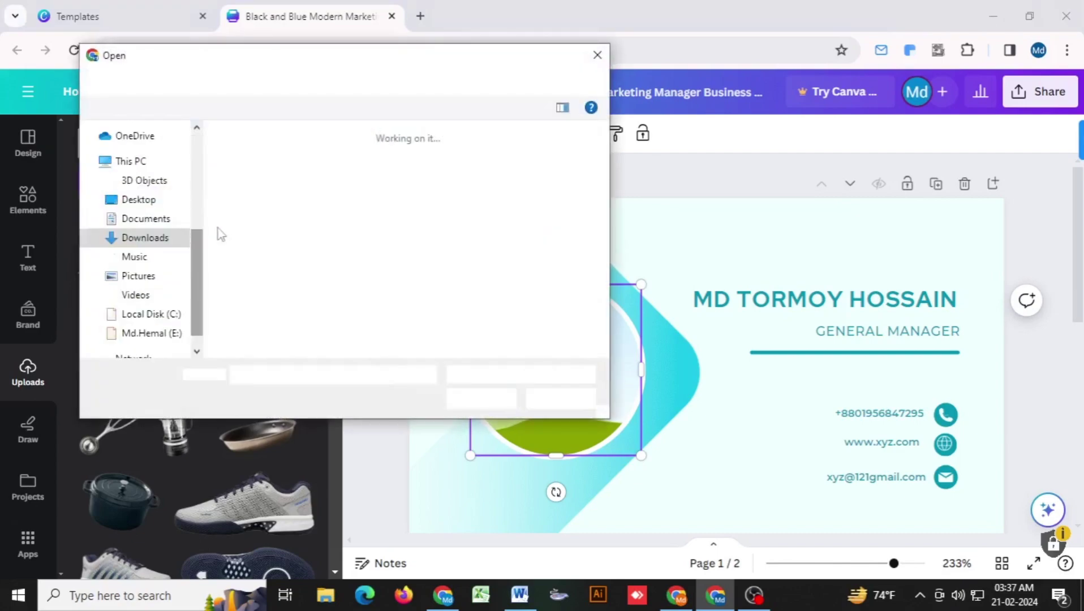
left_click(142, 204)
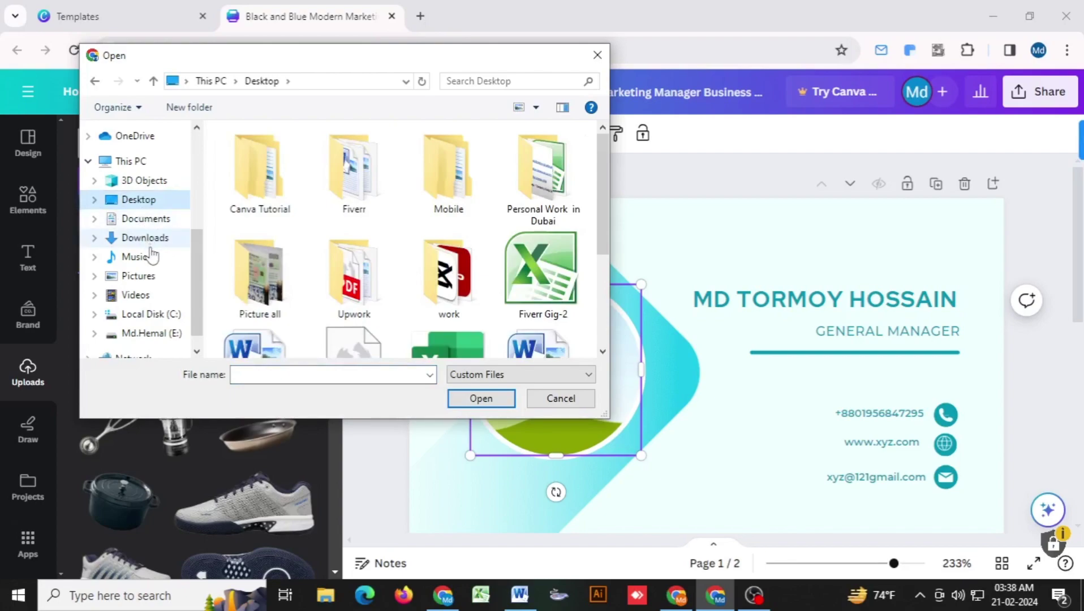
left_click(130, 161)
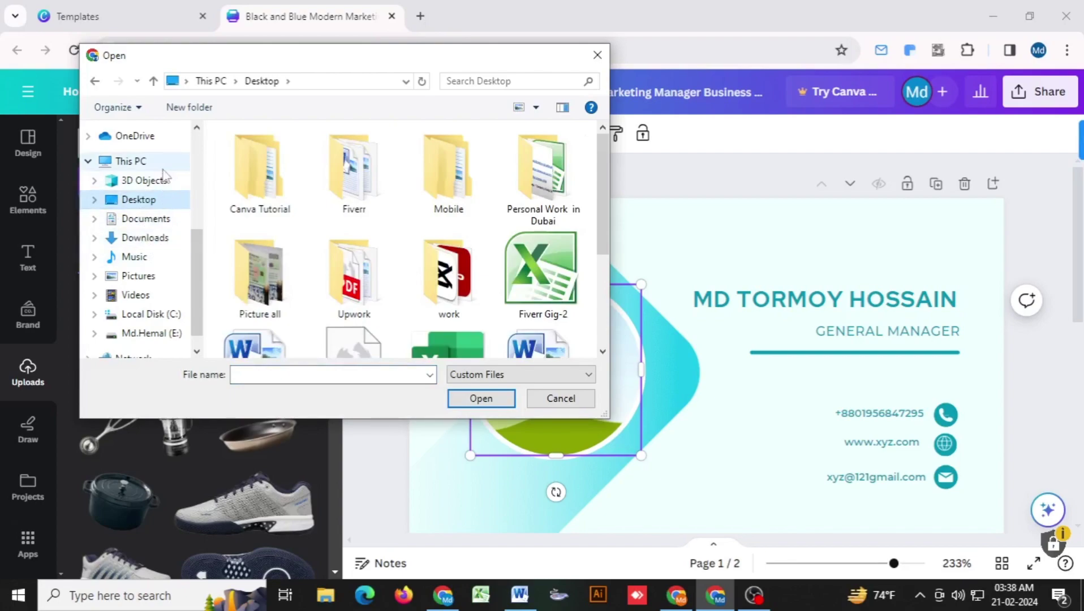
Upload the raw_05212018 wrestling-ring photo from drive E: into Canva.
scroll(346, 285, "down", 3)
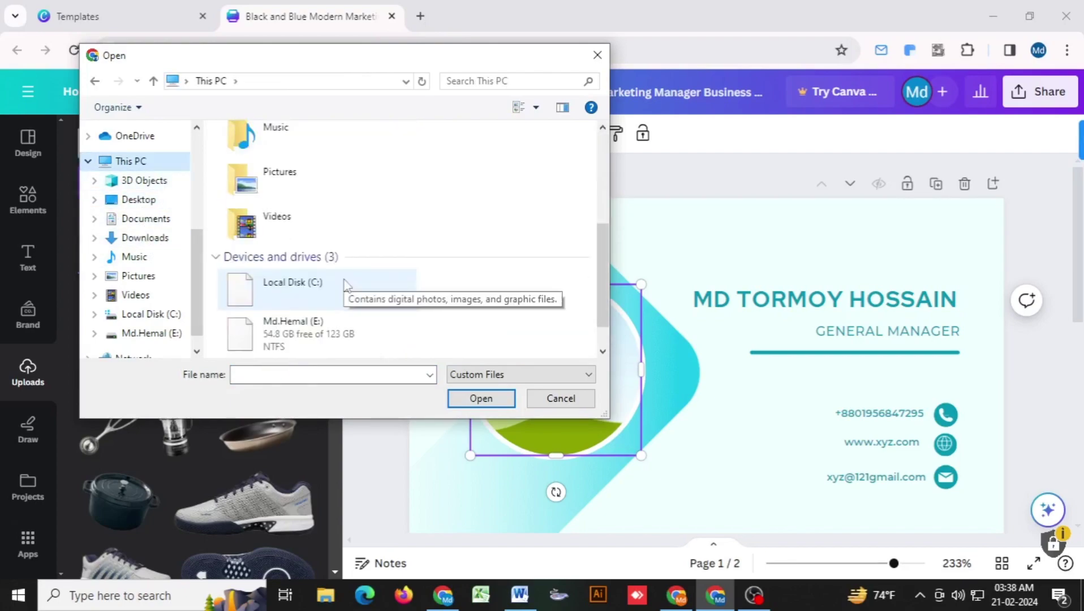
scroll(346, 285, "up", 1)
scroll(346, 285, "down", 2)
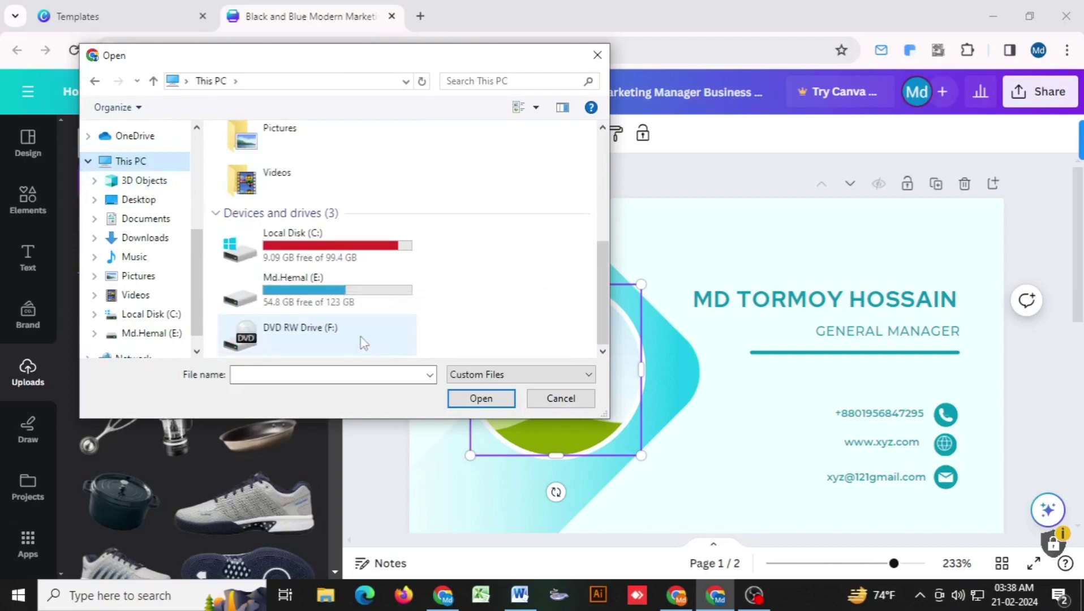
left_click(344, 300)
double_click(344, 300)
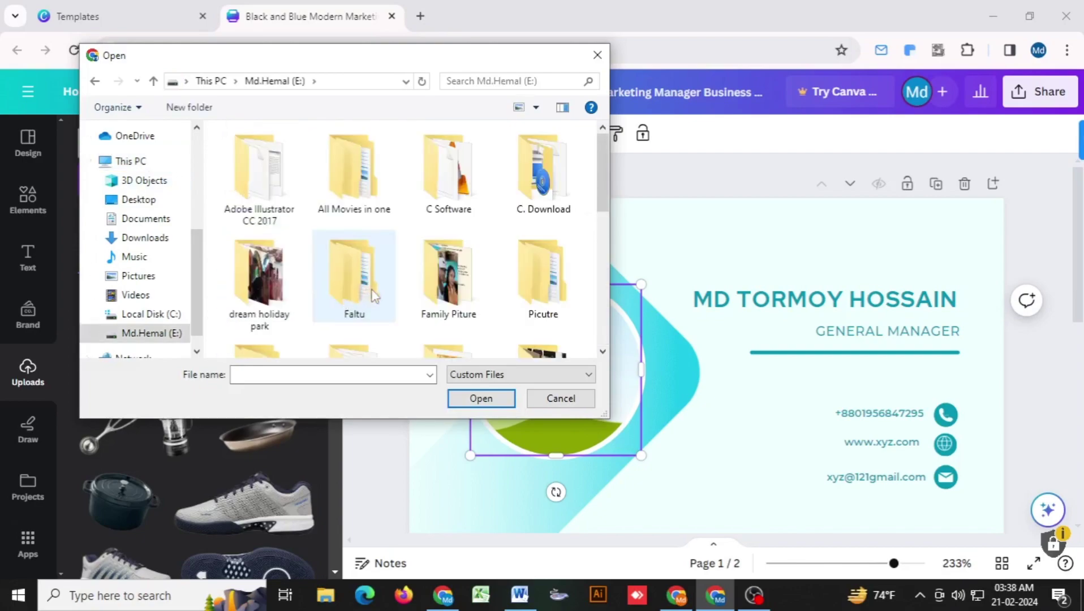
scroll(485, 247, "down", 5)
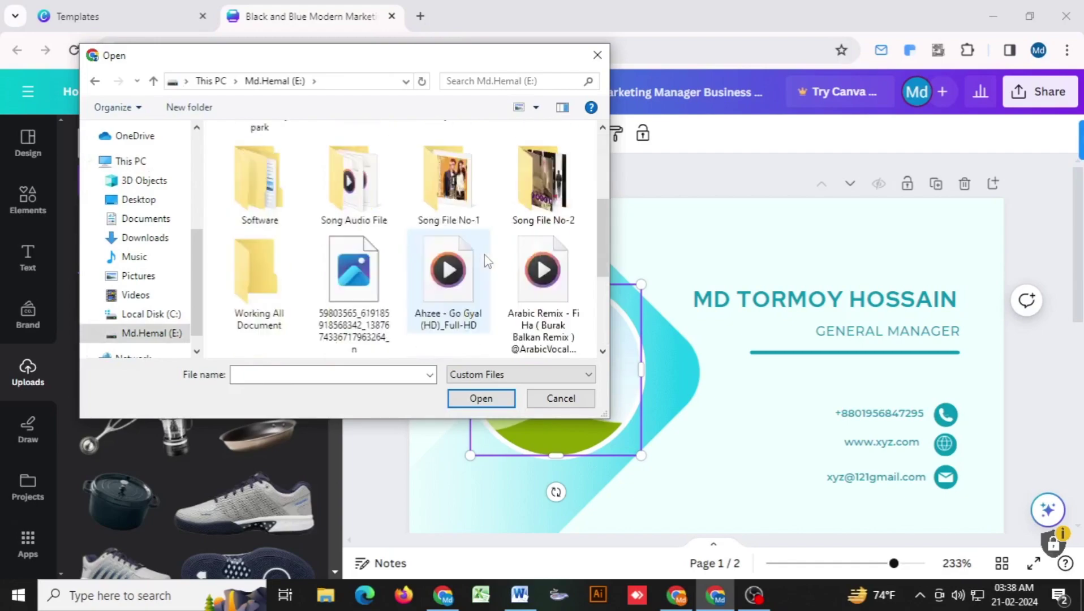
scroll(485, 256, "down", 2)
scroll(484, 252, "down", 2)
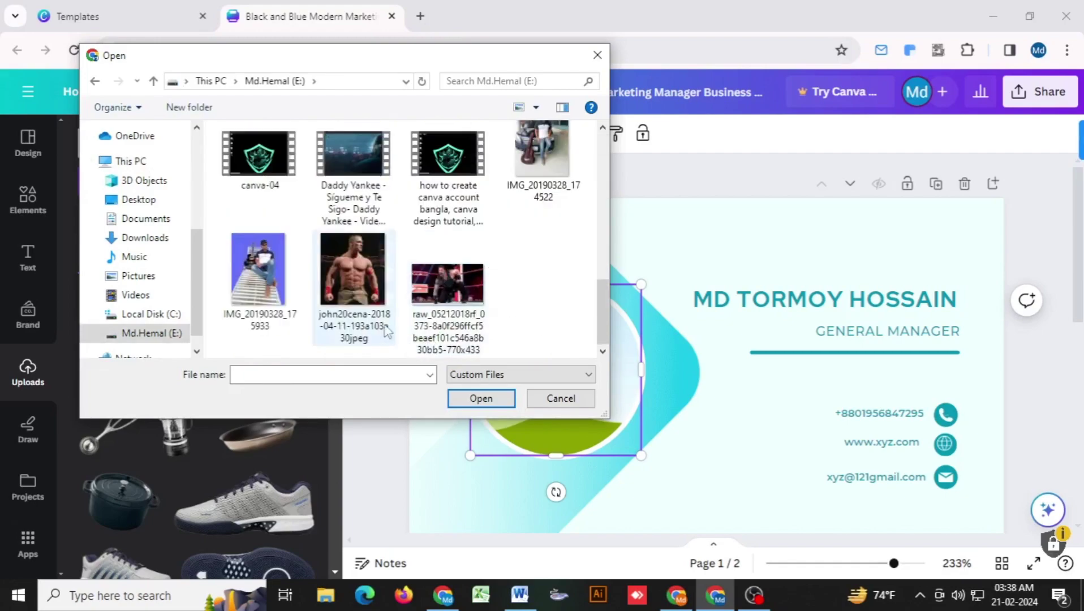
left_click(371, 277)
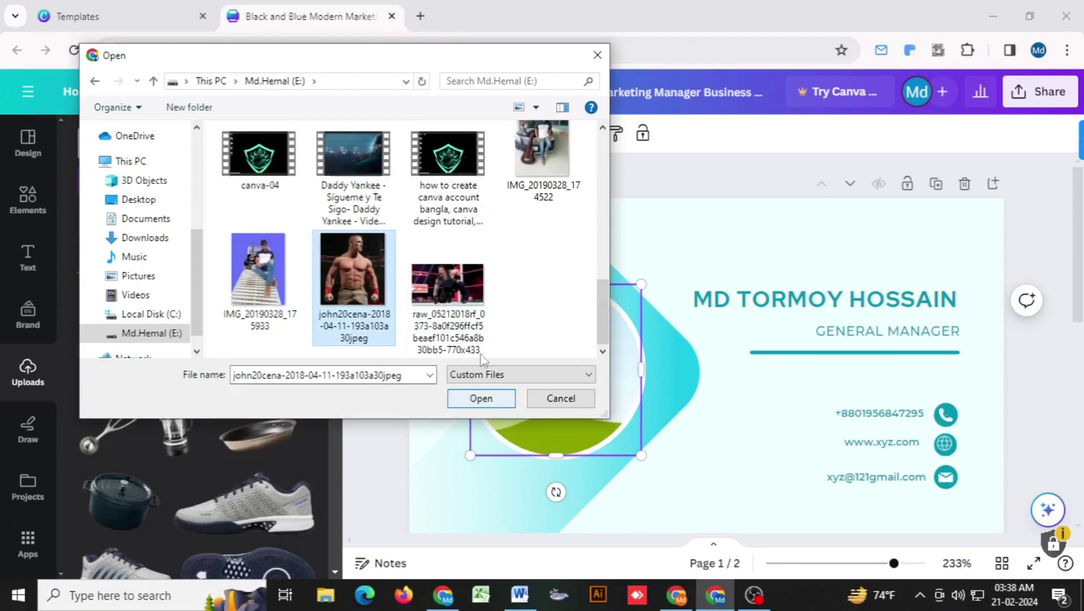
left_click(480, 311)
left_click(481, 399)
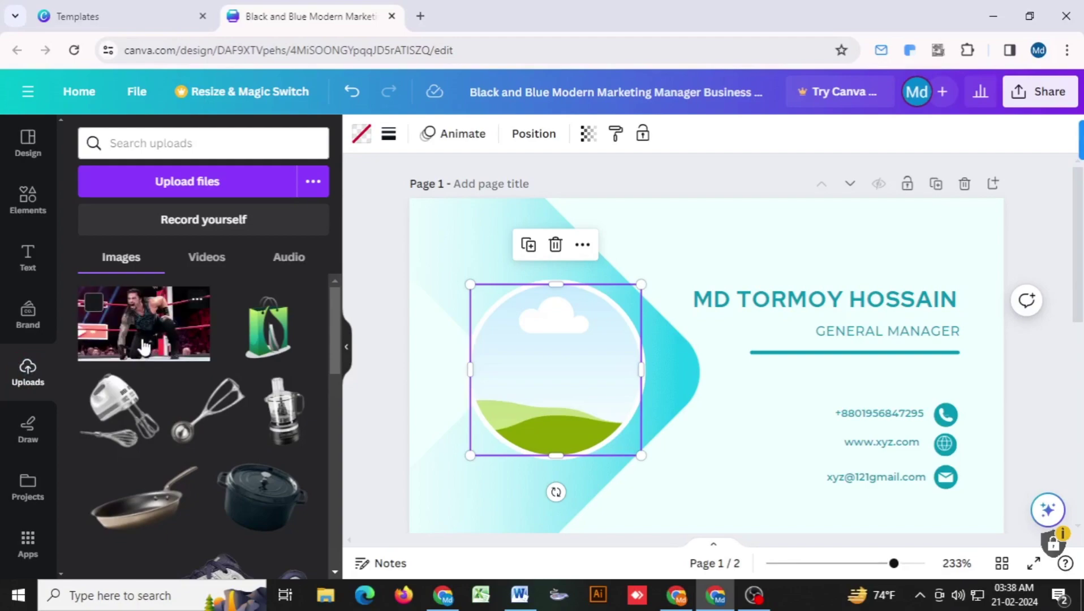
Put the uploaded wrestler photo into the circular frame and delete the extra rectangular copy.
mouse_move(144, 324)
left_click_drag(149, 332, 502, 356)
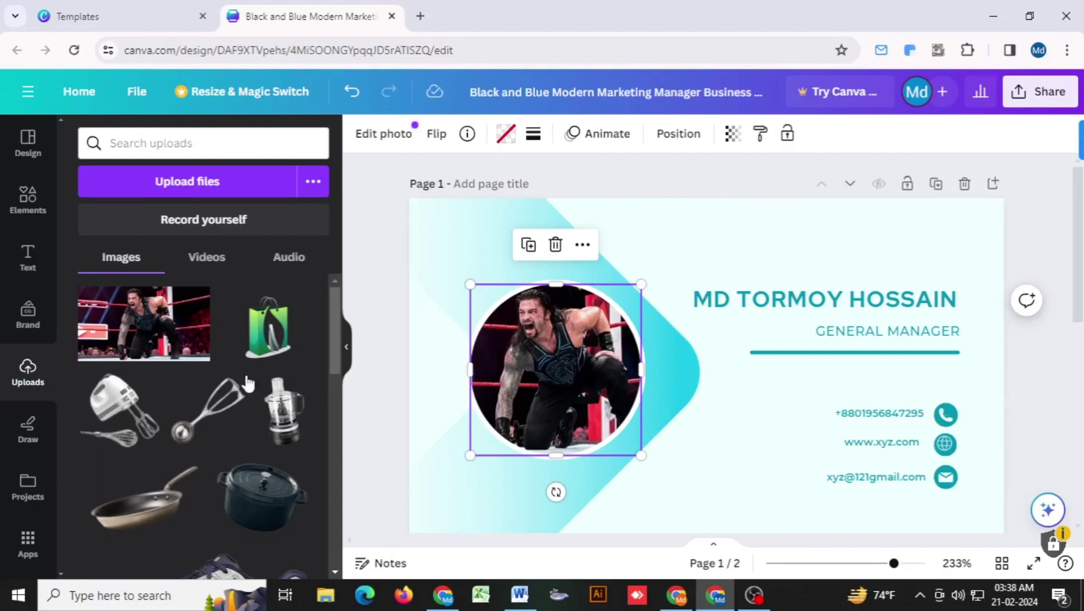
left_click(168, 343)
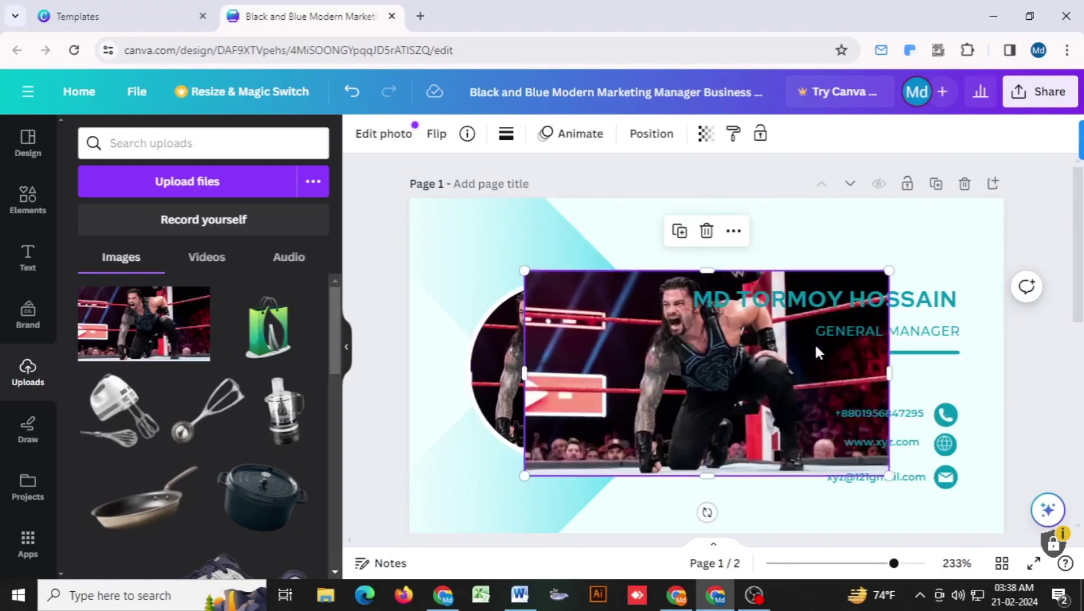
left_click_drag(789, 369, 590, 347)
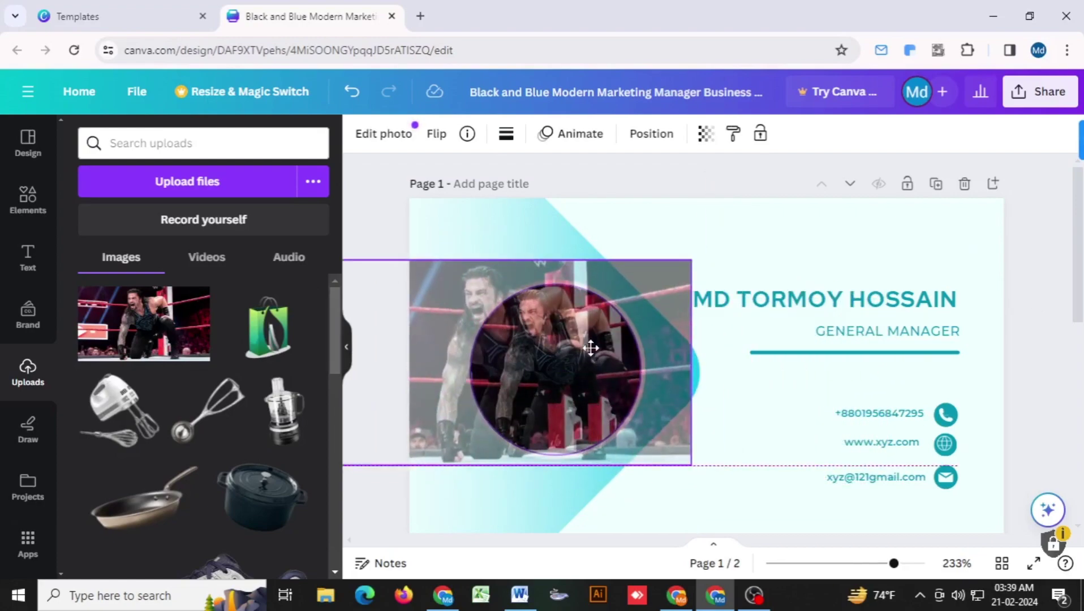
left_click_drag(591, 347, 710, 277)
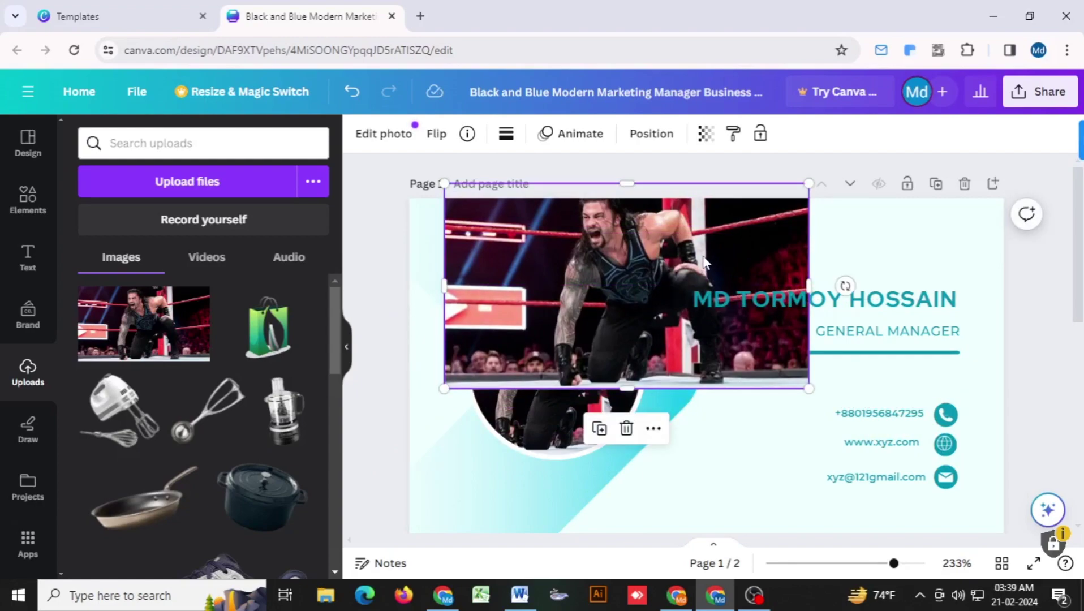
key("Delete")
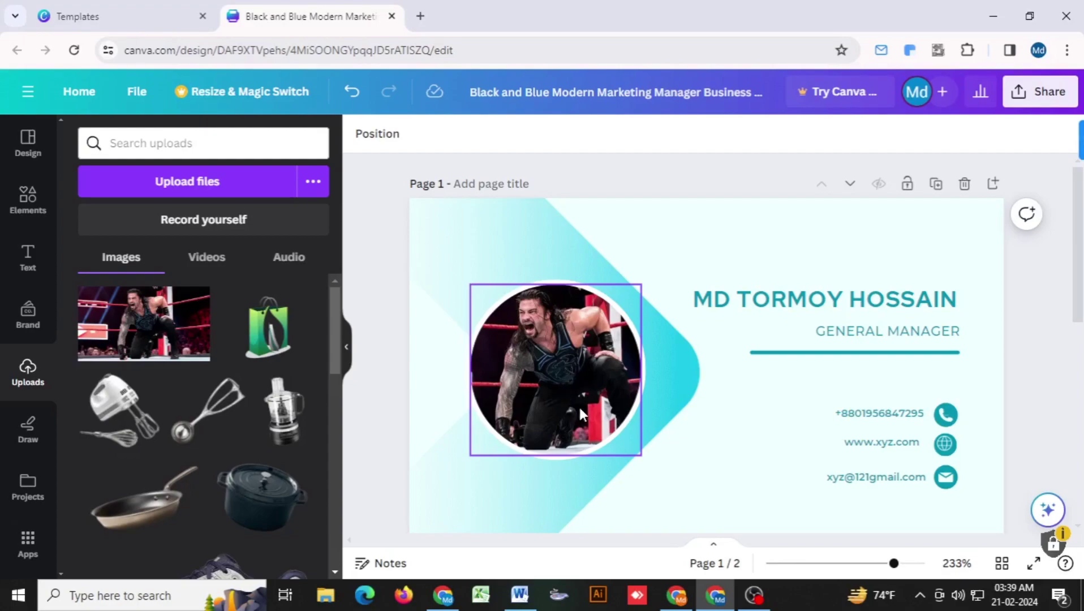
In a new Chrome tab, search Google for freepik and open freepik.com.
left_click(419, 17)
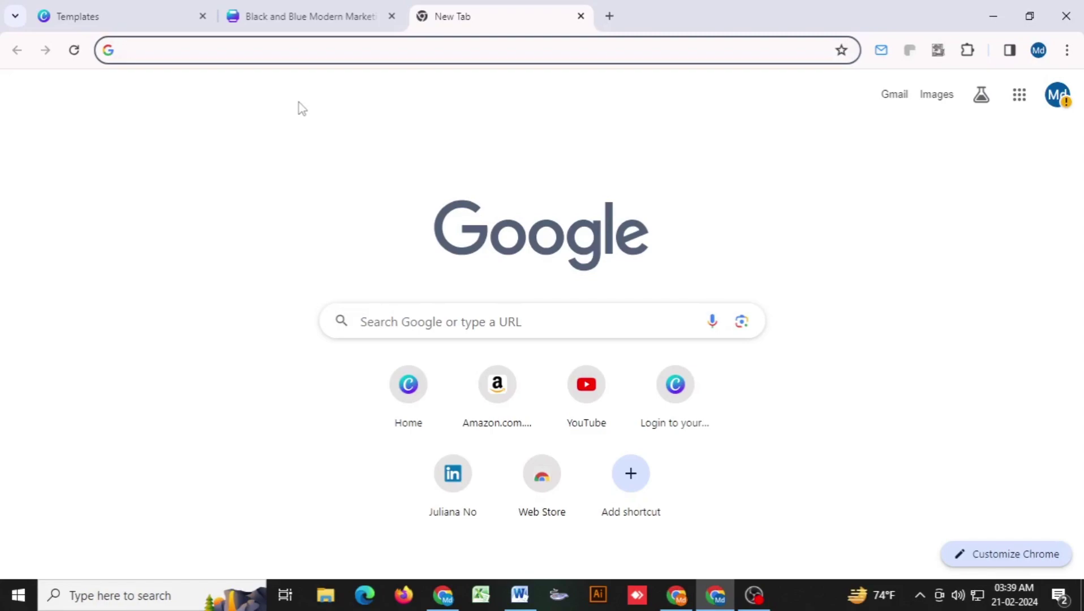
type("fr")
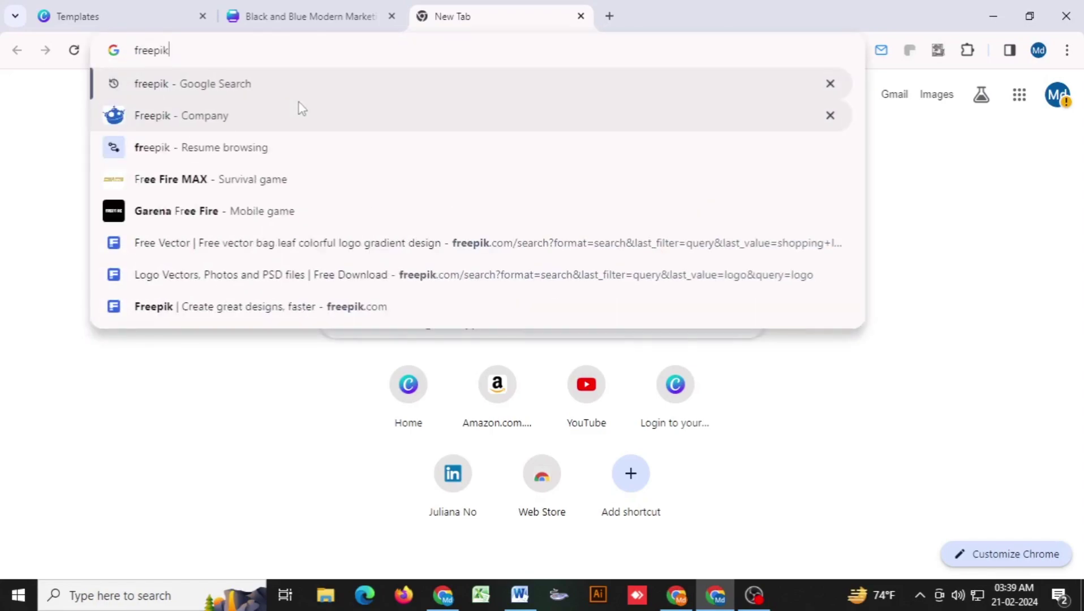
type("eepik")
key("Return")
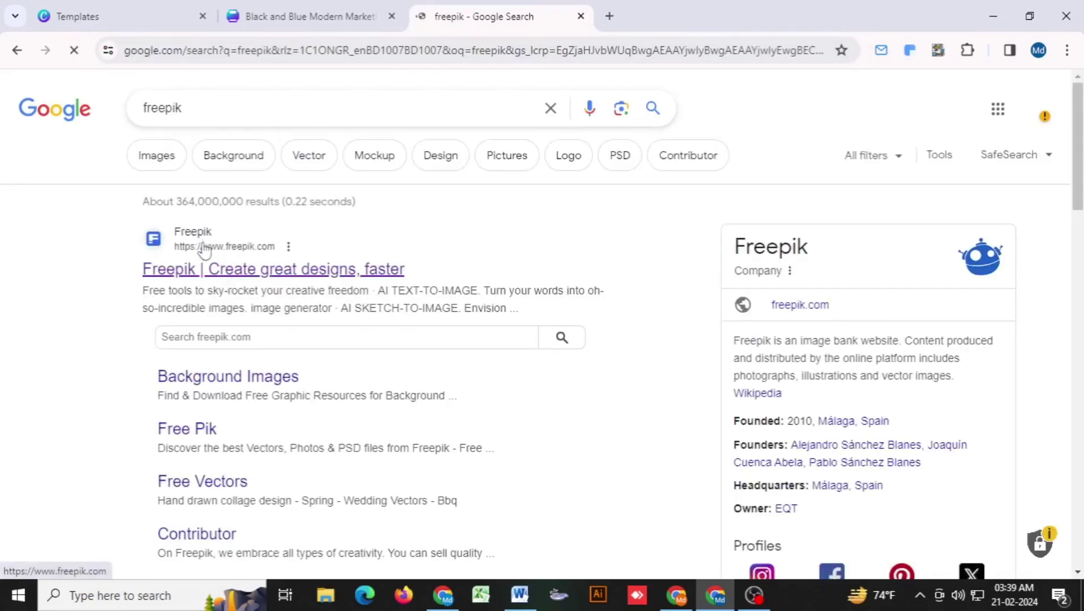
left_click(196, 233)
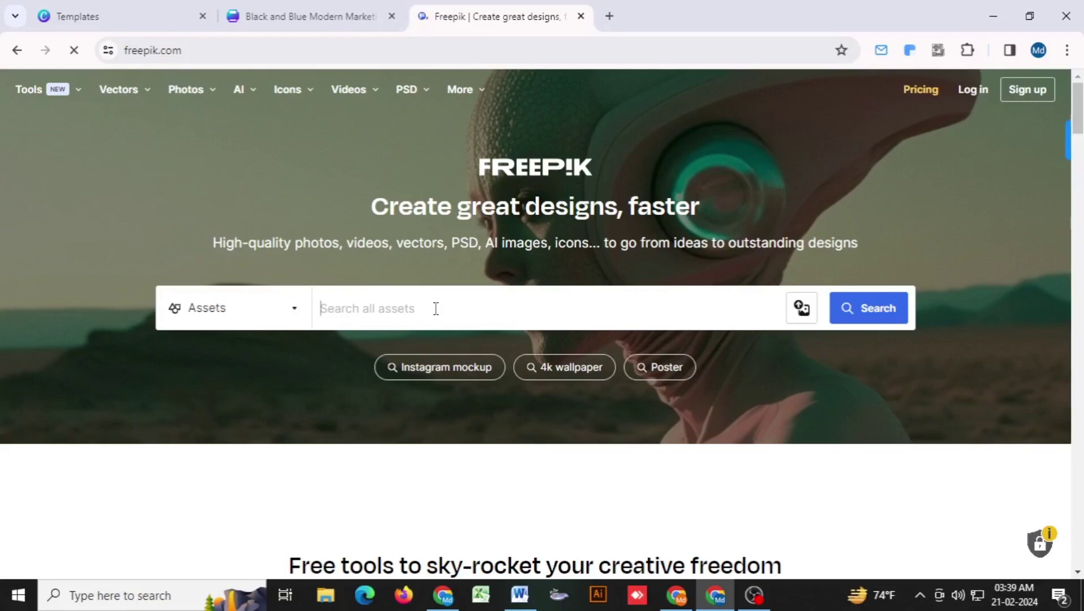
Search Freepik for company logo templates.
type("som")
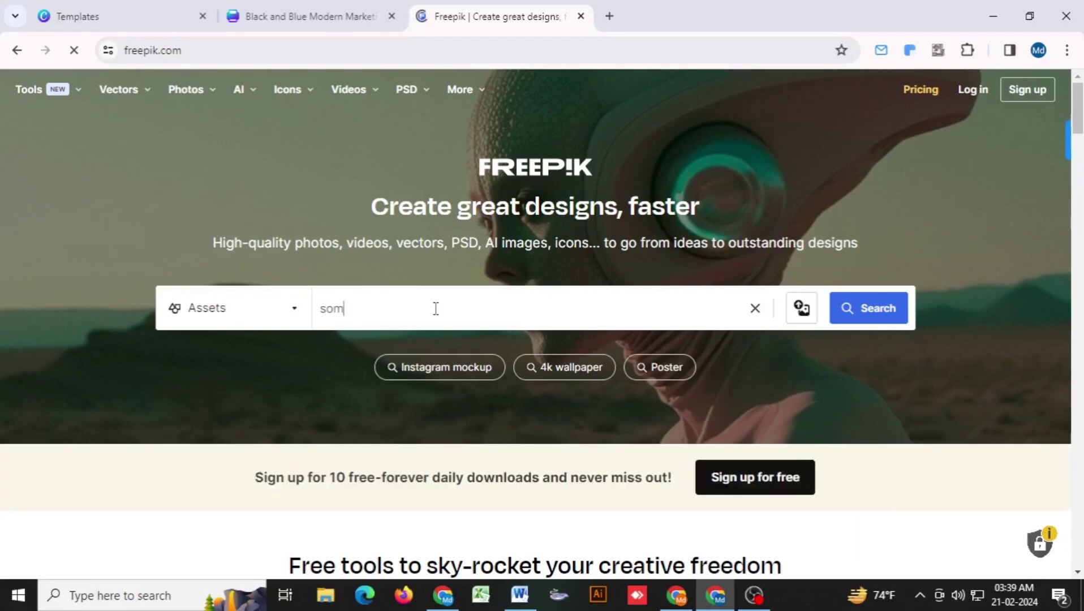
key("BackSpace")
key("BackSpace")
key("BackSpace")
type("co")
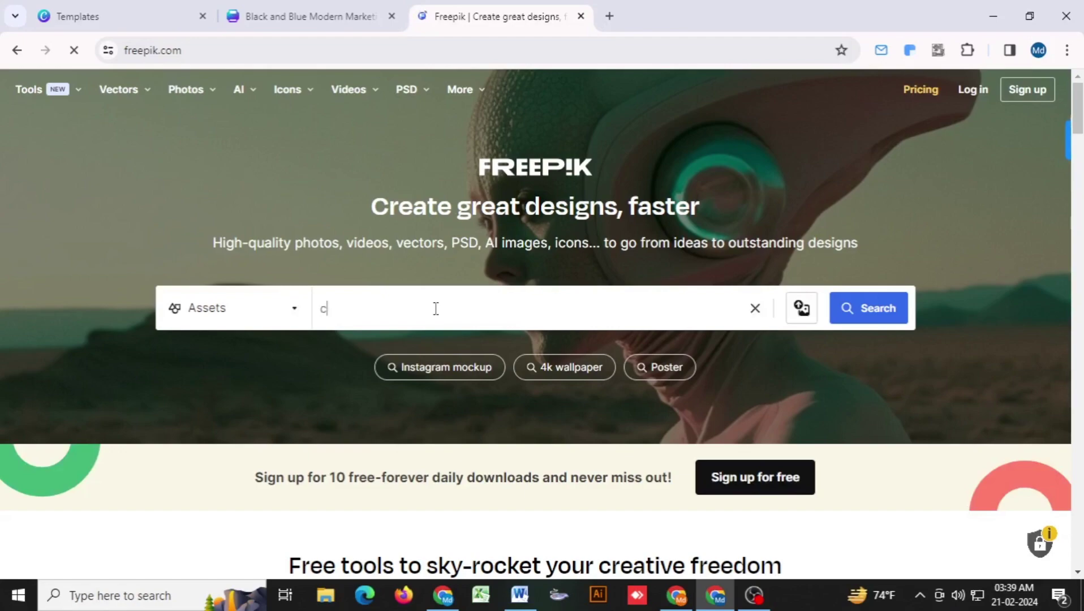
type("mpany logo")
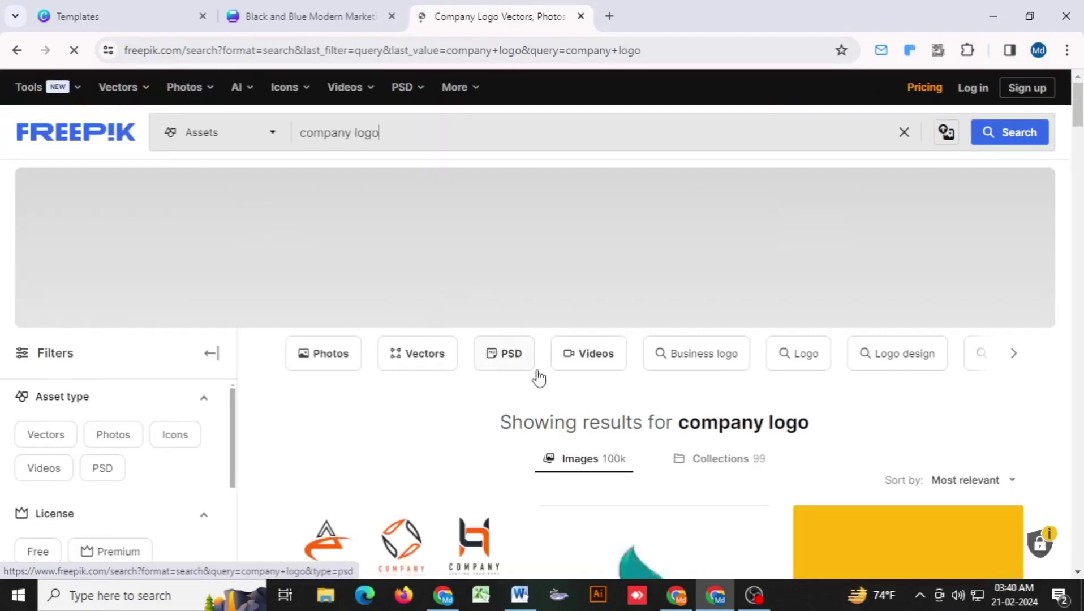
Scroll the company logo results until the colourful pinwheel Abstract Logo template is visible.
scroll(572, 402, "down", 5)
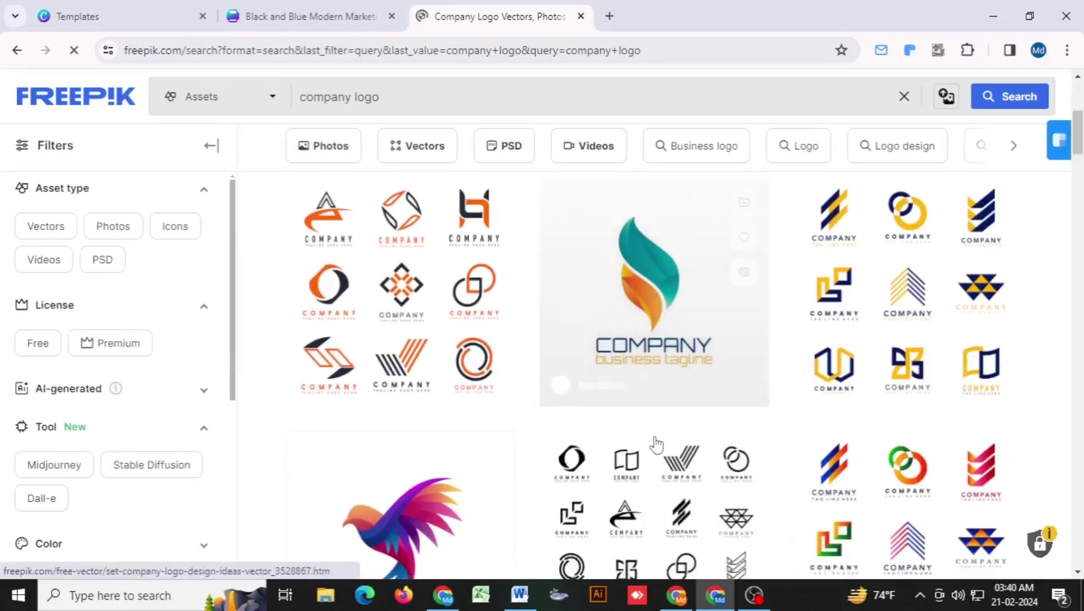
scroll(656, 444, "down", 4)
scroll(656, 445, "down", 3)
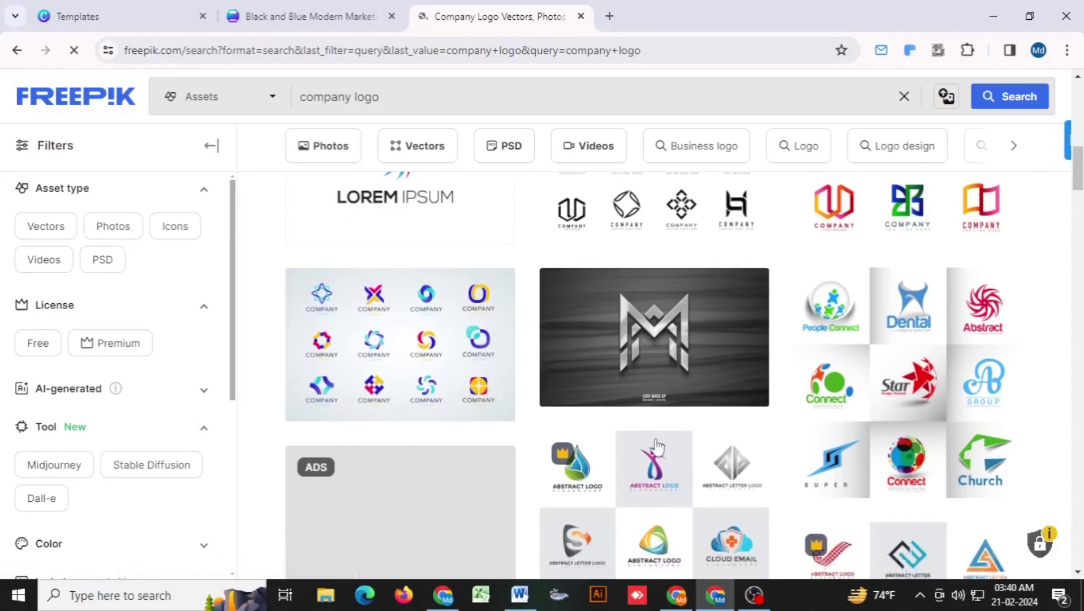
scroll(657, 444, "down", 2)
scroll(656, 447, "down", 2)
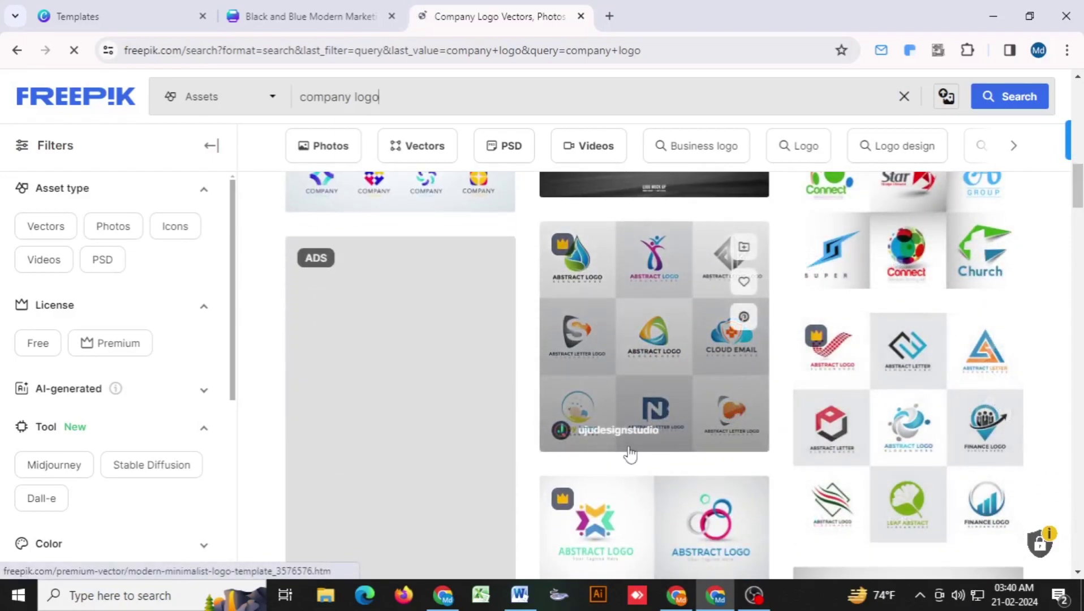
scroll(639, 452, "up", 3)
scroll(659, 456, "down", 7)
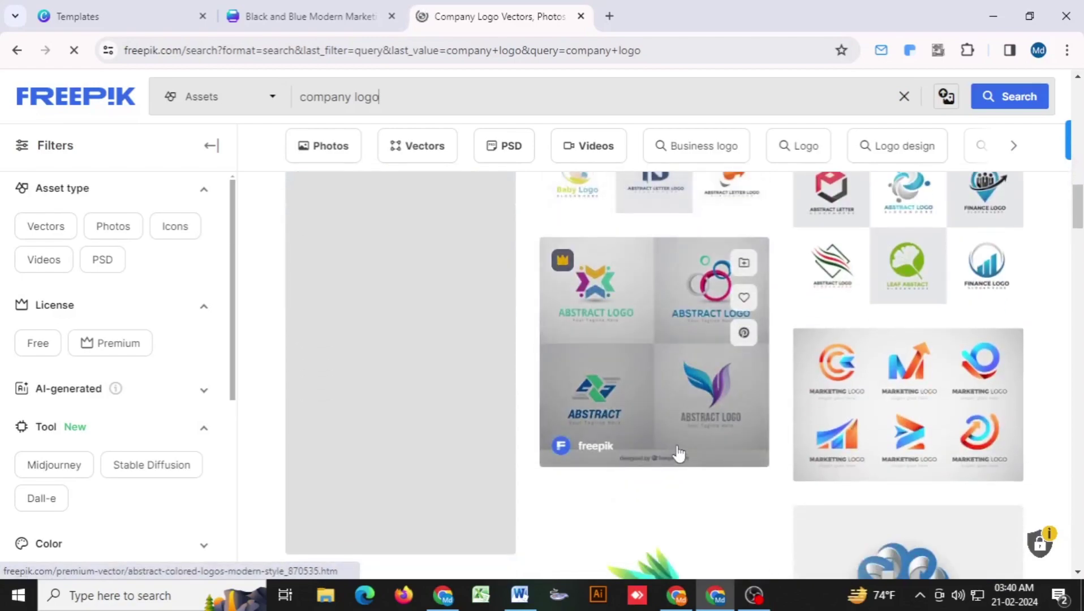
scroll(678, 454, "down", 2)
scroll(679, 454, "down", 3)
scroll(678, 453, "down", 4)
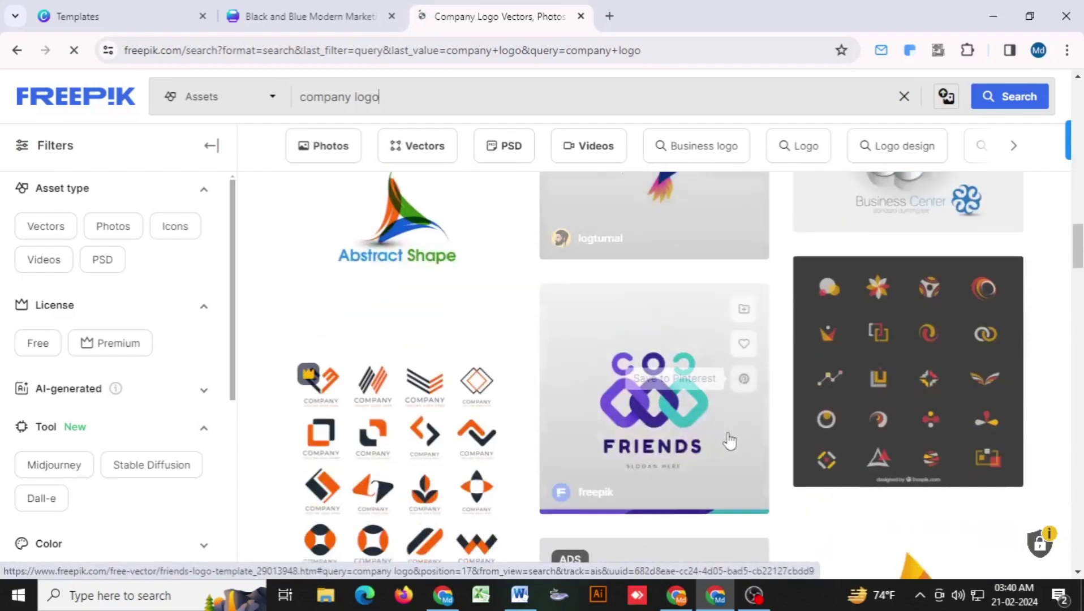
scroll(724, 440, "up", 3)
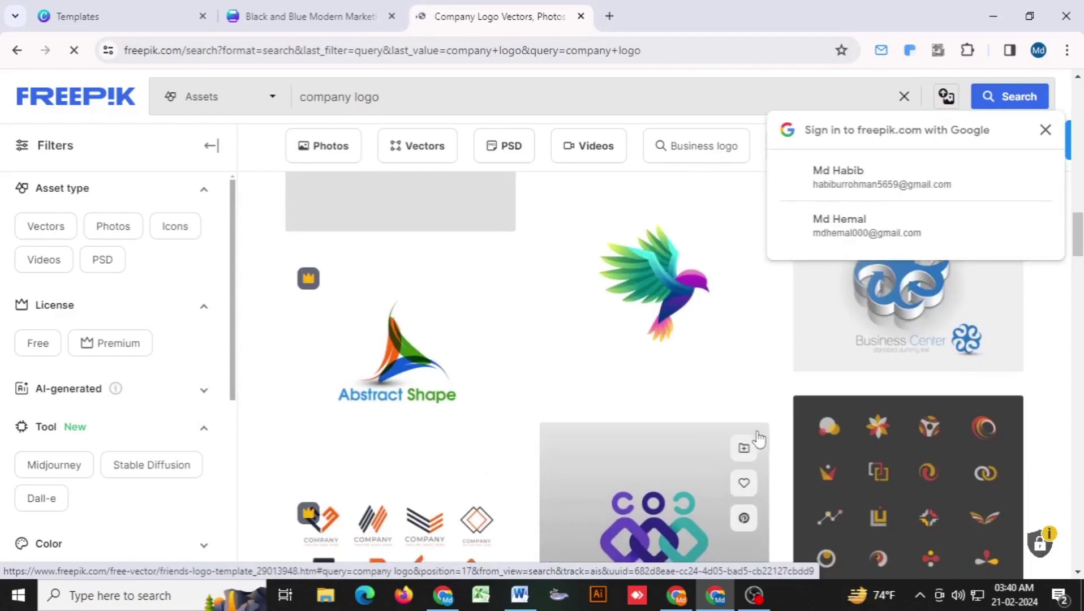
scroll(752, 443, "down", 3)
scroll(753, 443, "down", 2)
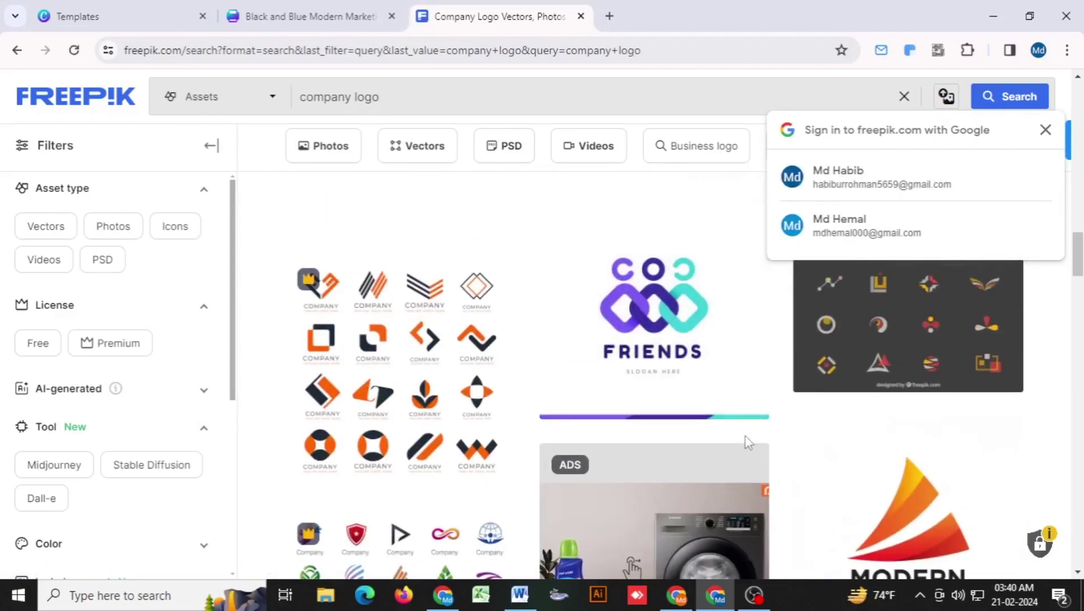
scroll(745, 443, "up", 3)
scroll(735, 450, "up", 1)
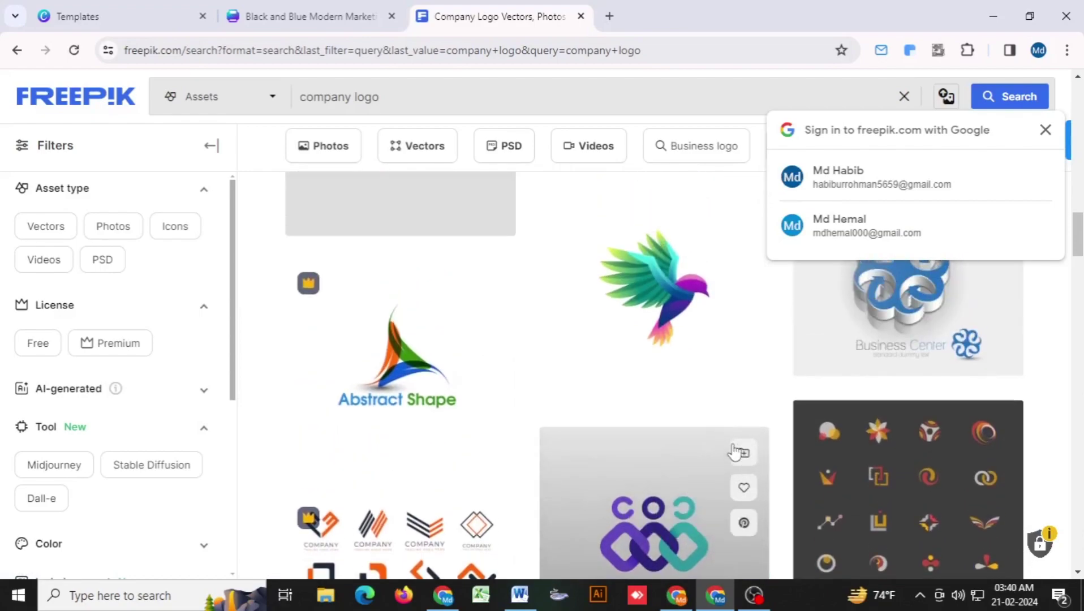
scroll(545, 416, "up", 1)
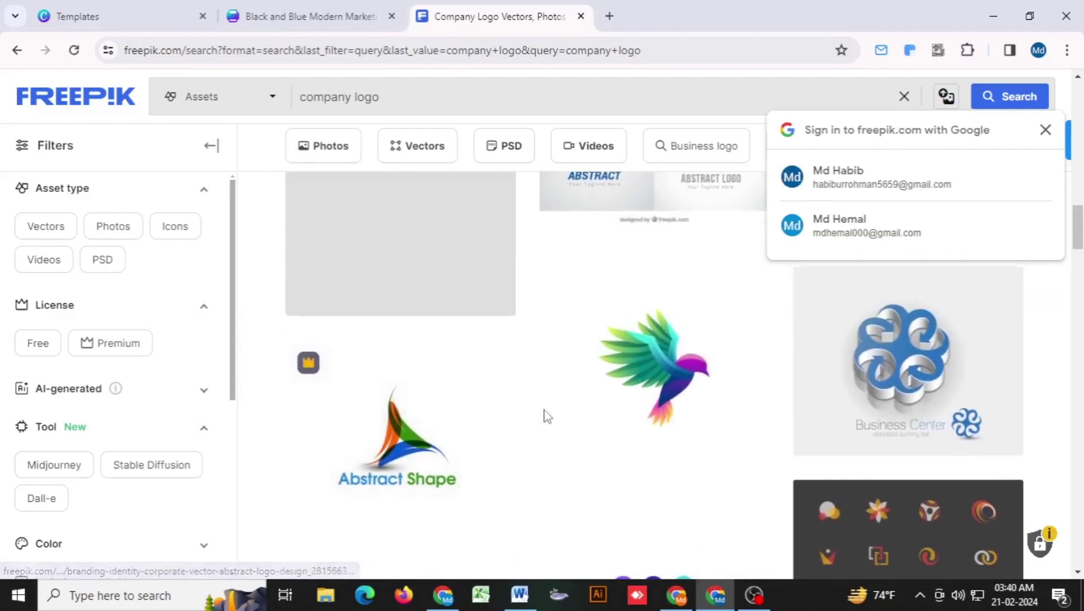
scroll(562, 424, "down", 1)
scroll(569, 424, "down", 4)
scroll(571, 425, "down", 4)
scroll(572, 425, "up", 1)
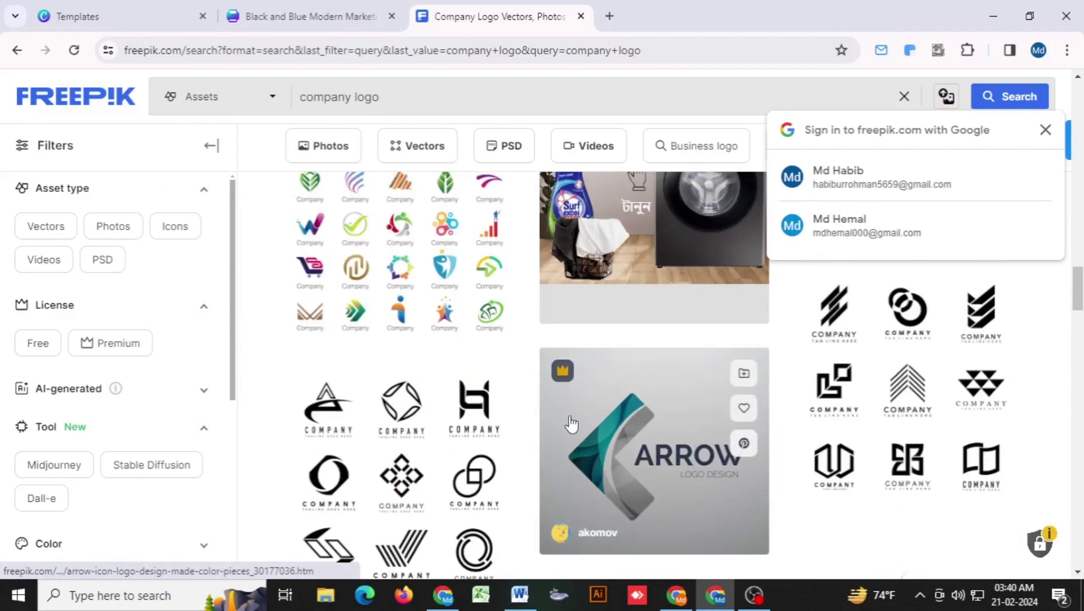
scroll(571, 425, "down", 1)
scroll(571, 424, "down", 3)
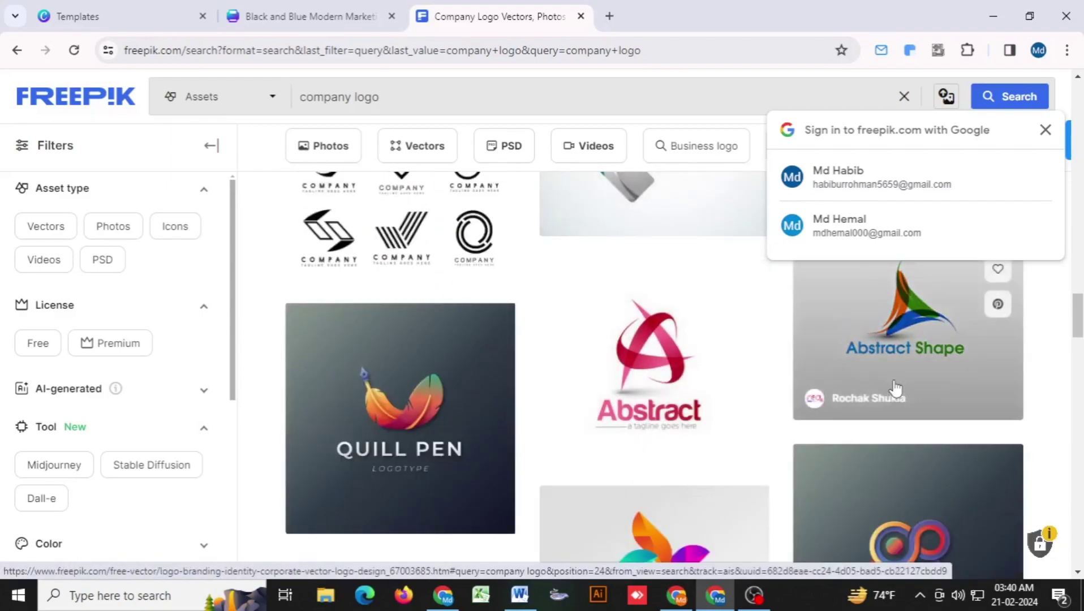
scroll(624, 469, "down", 3)
scroll(623, 470, "down", 1)
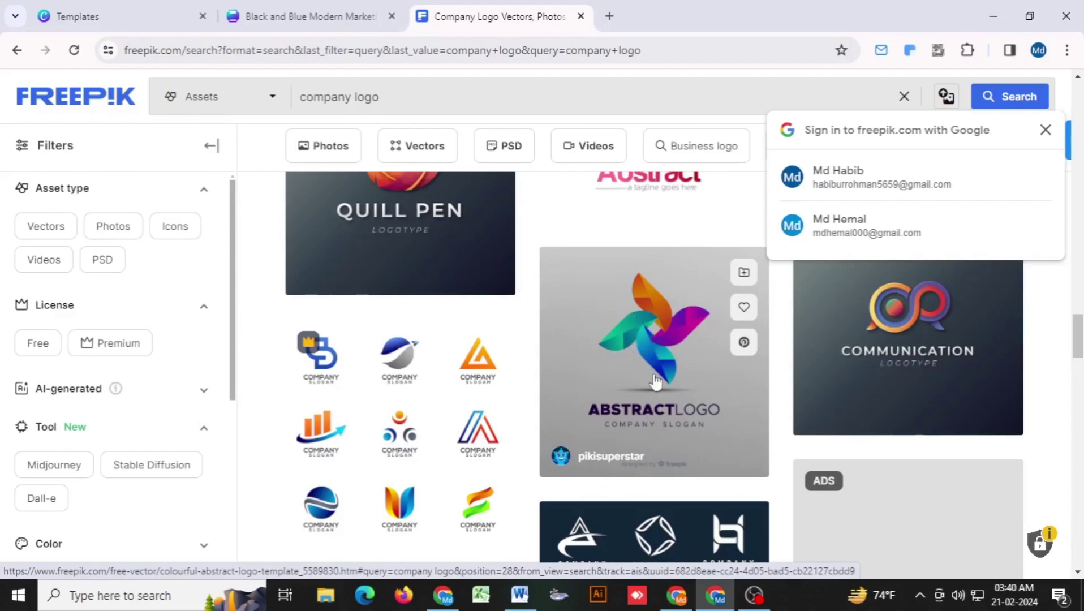
Open the pinwheel Abstract Logo template's detail view, then bring up Windows search.
left_click(647, 339)
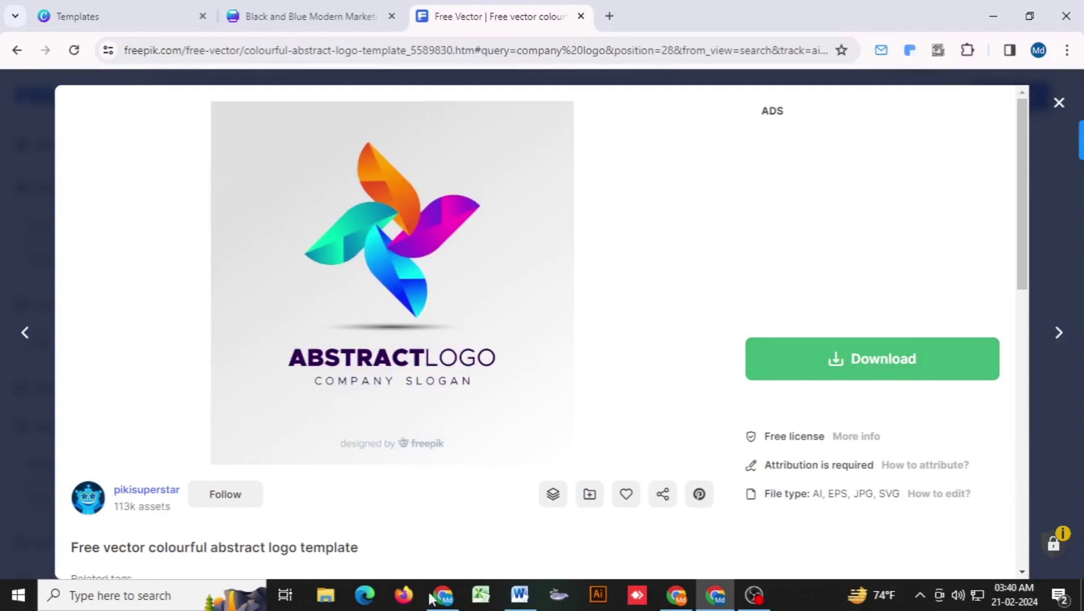
left_click(136, 594)
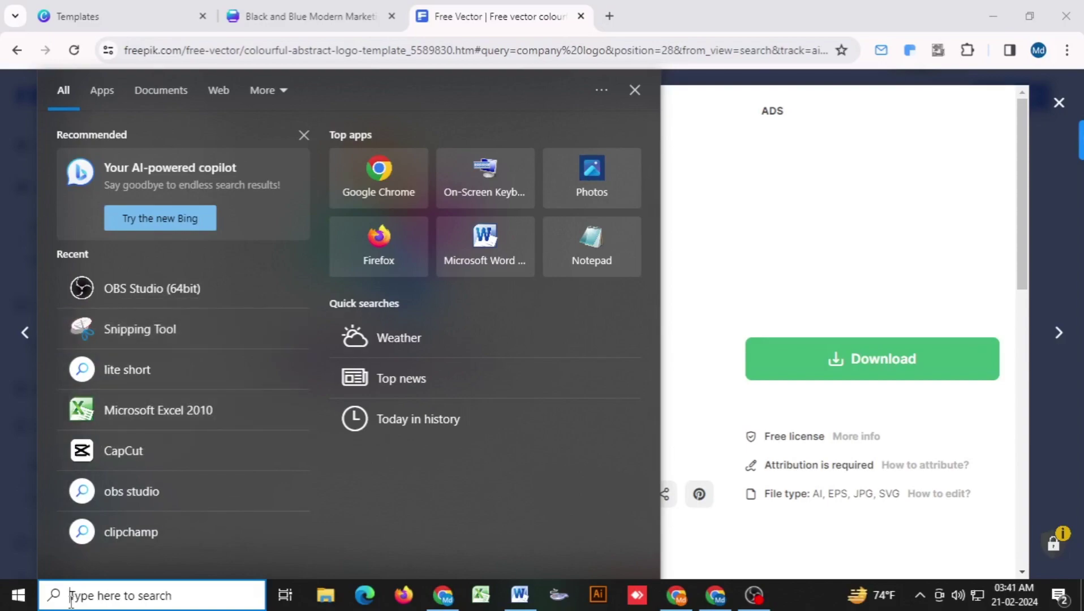
Search Windows for 'snipping' so Snipping Tool shows as the best match.
type("sn")
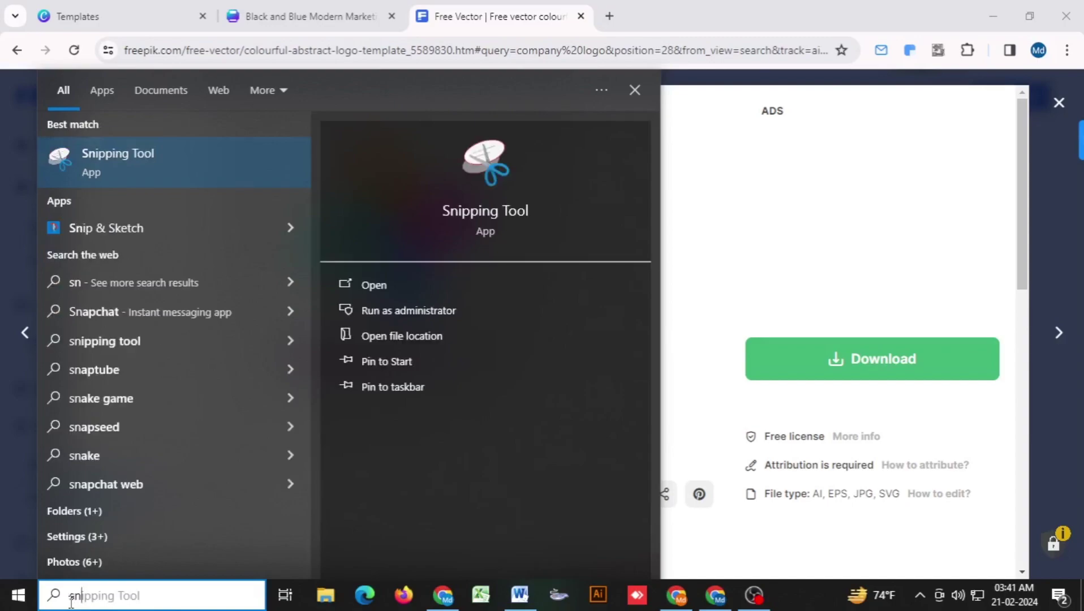
type("ippi")
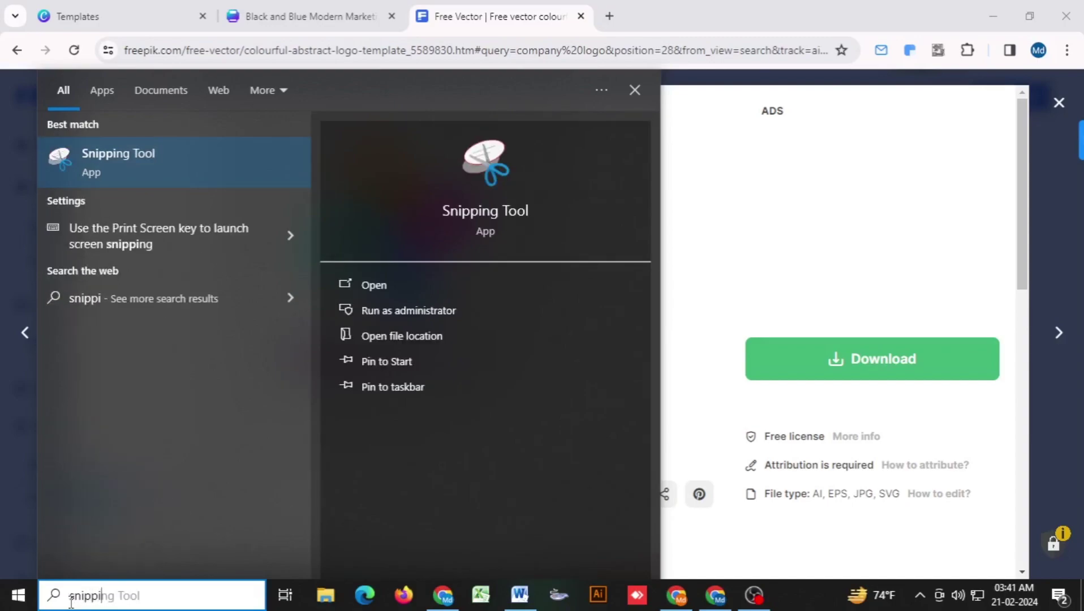
type("ng")
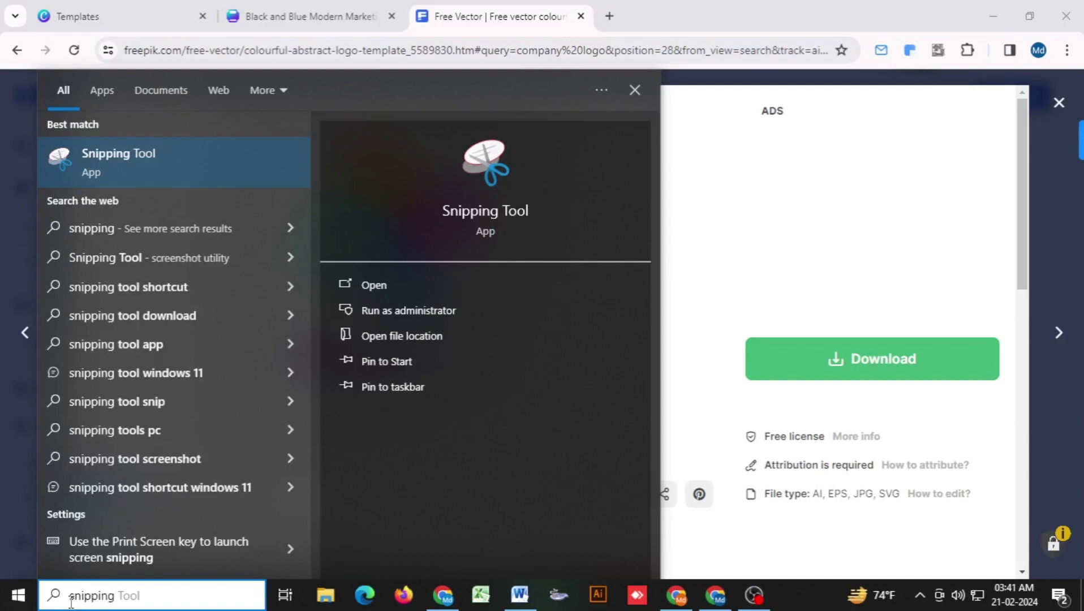
Launch Snipping Tool and capture just the pinwheel graphic, excluding the logo text.
left_click(127, 158)
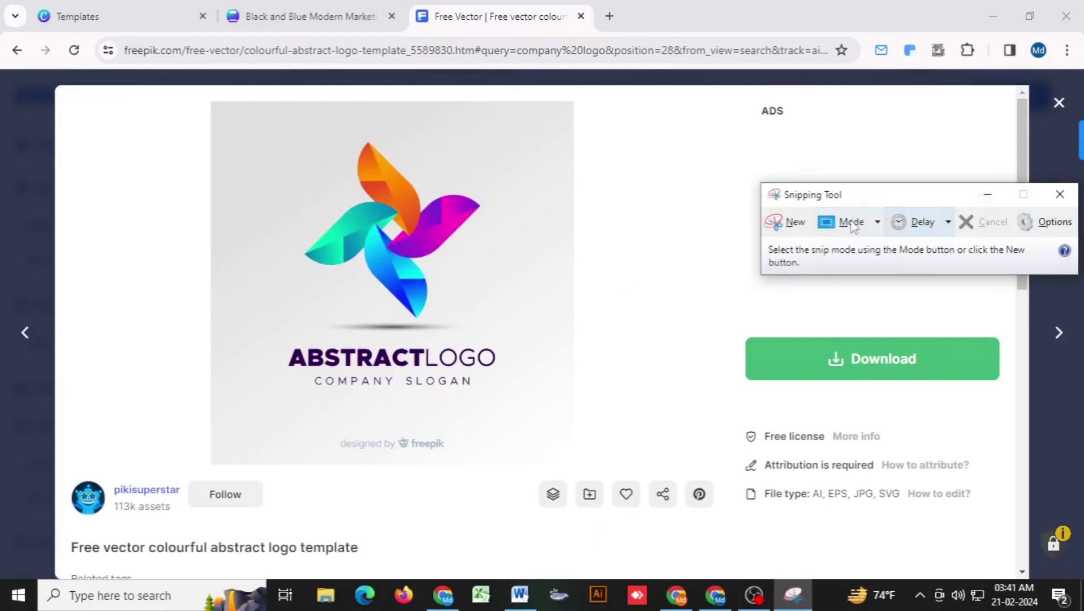
left_click(792, 222)
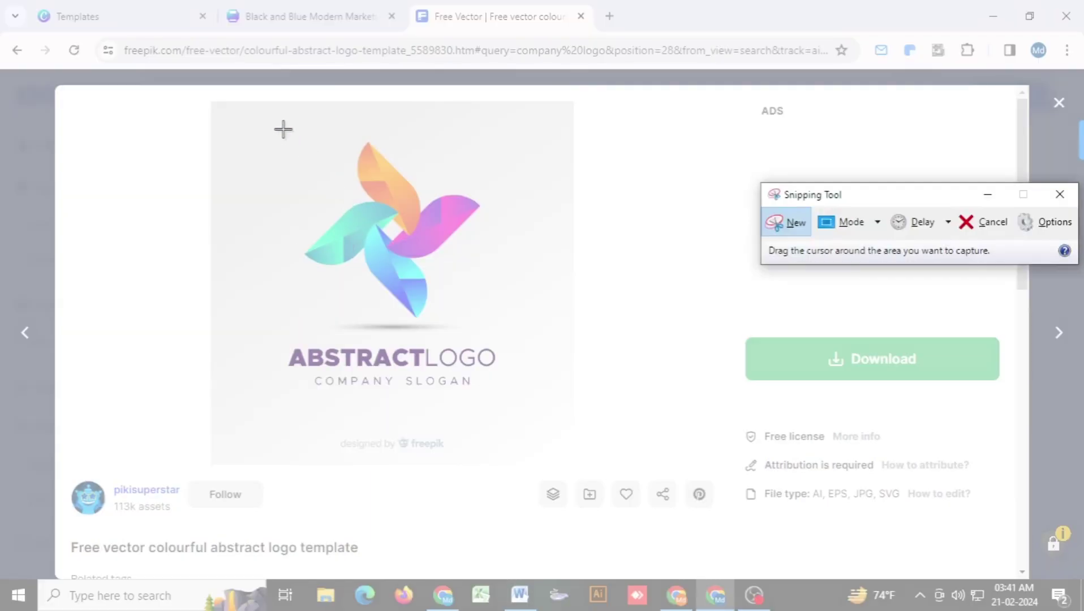
mouse_move(277, 120)
left_mouse_down()
mouse_move(517, 320)
mouse_move(527, 341)
mouse_move(515, 340)
left_mouse_up()
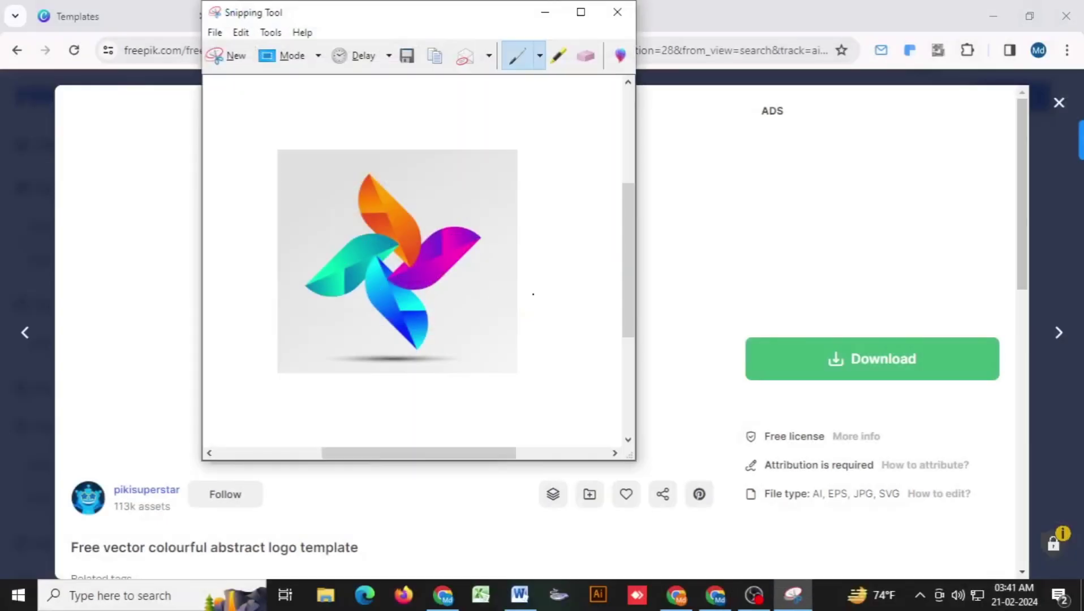
Save the pinwheel snip to the Desktop as 111.png and close Snipping Tool.
left_click(408, 58)
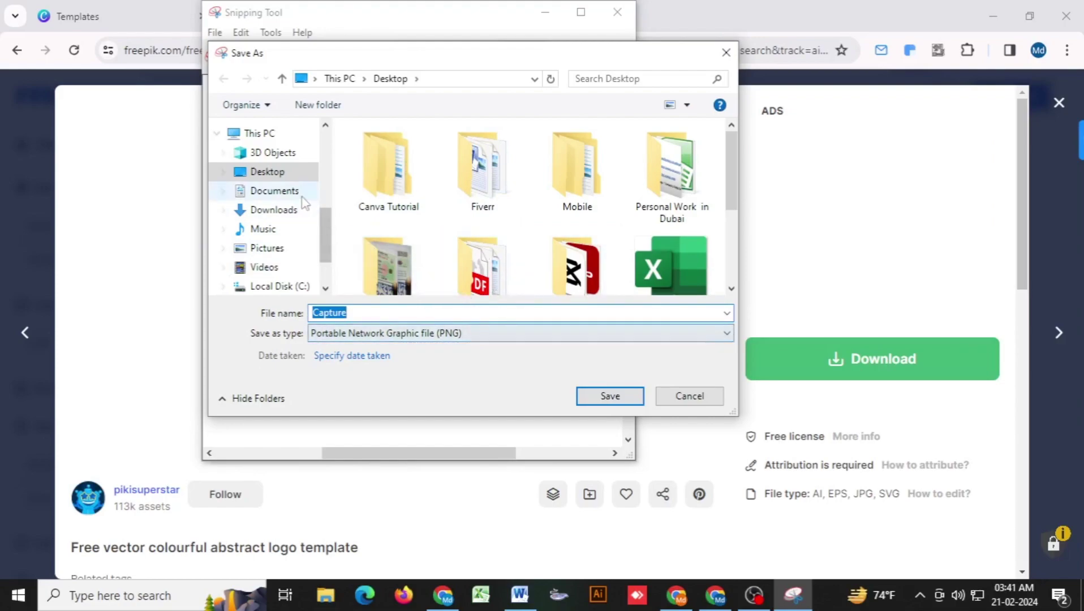
left_click(293, 176)
double_click(387, 313)
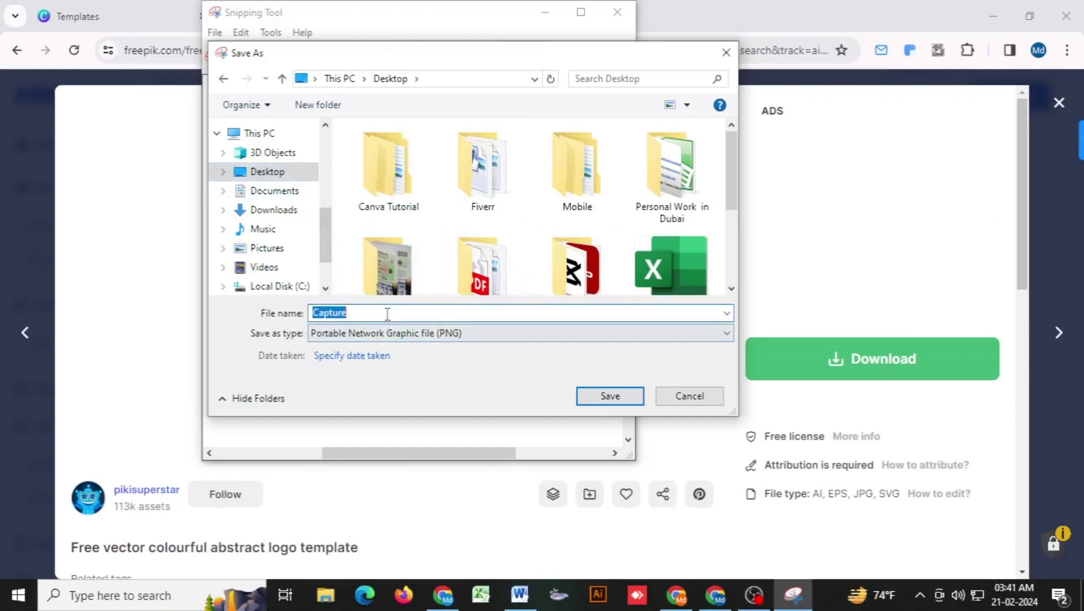
type("111")
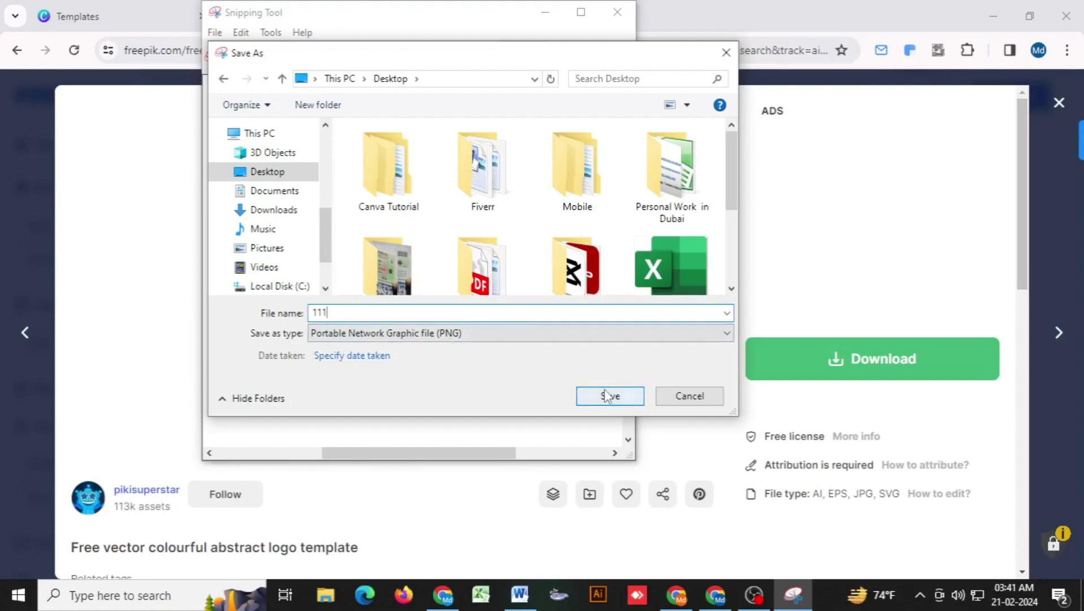
left_click(605, 393)
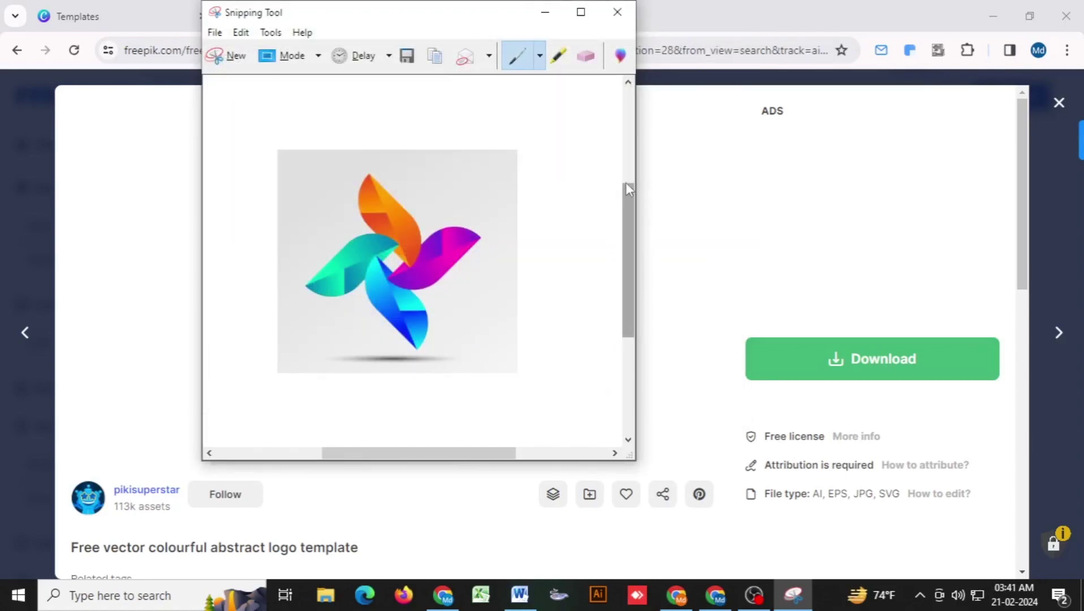
left_click(618, 13)
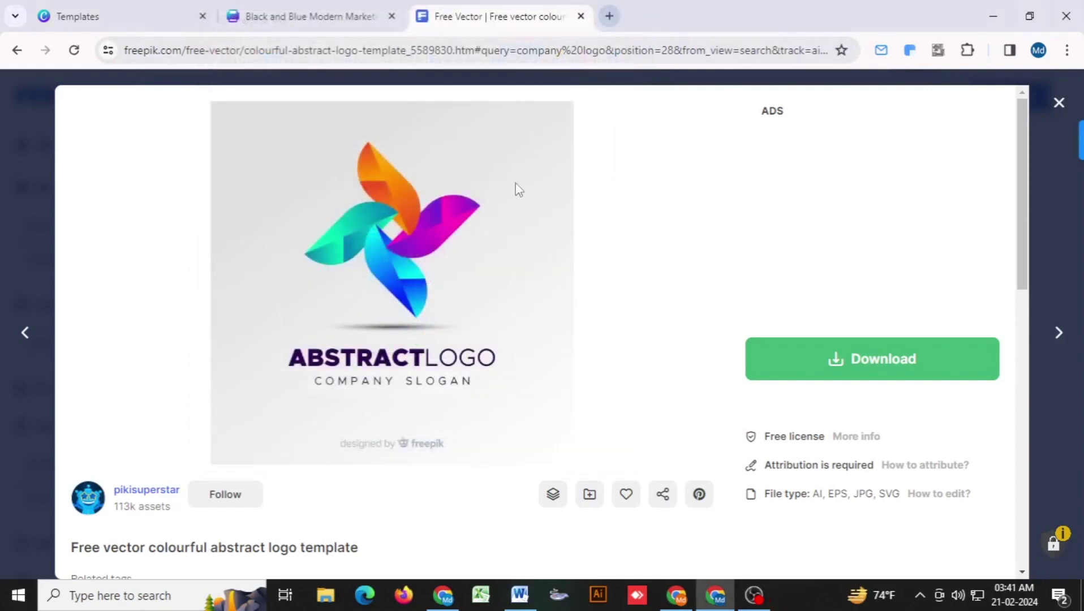
In a new Chrome tab, search Google for remove background and open remove.bg.
left_click(610, 16)
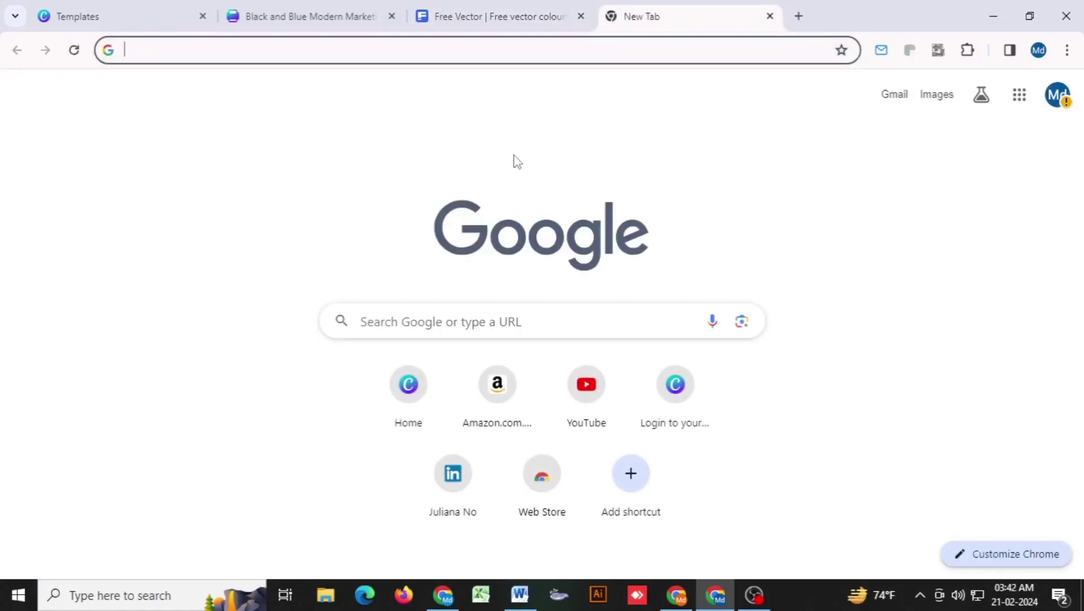
type("re")
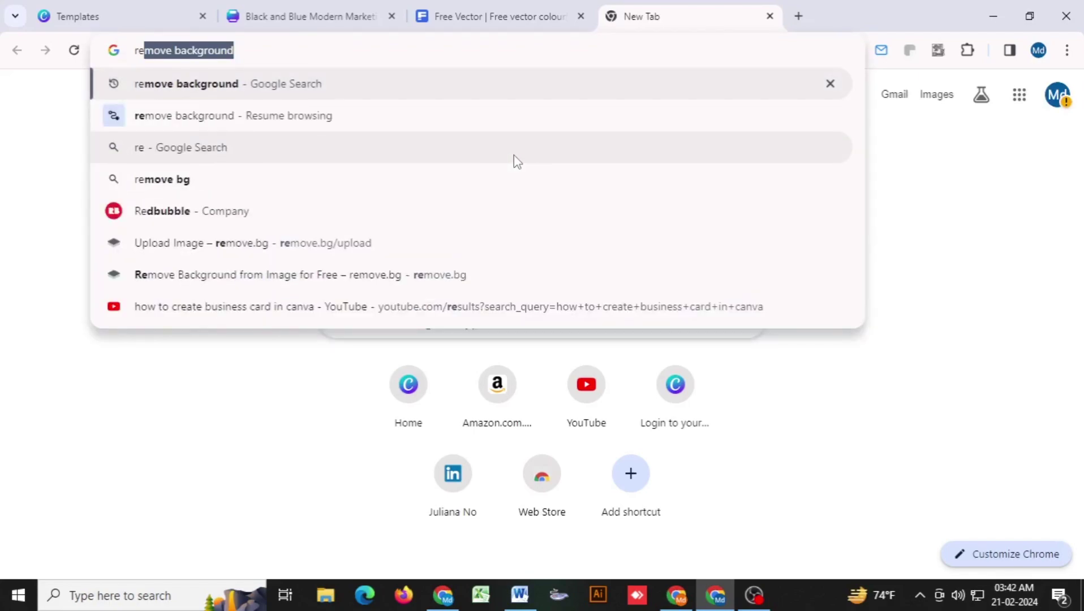
type("mo")
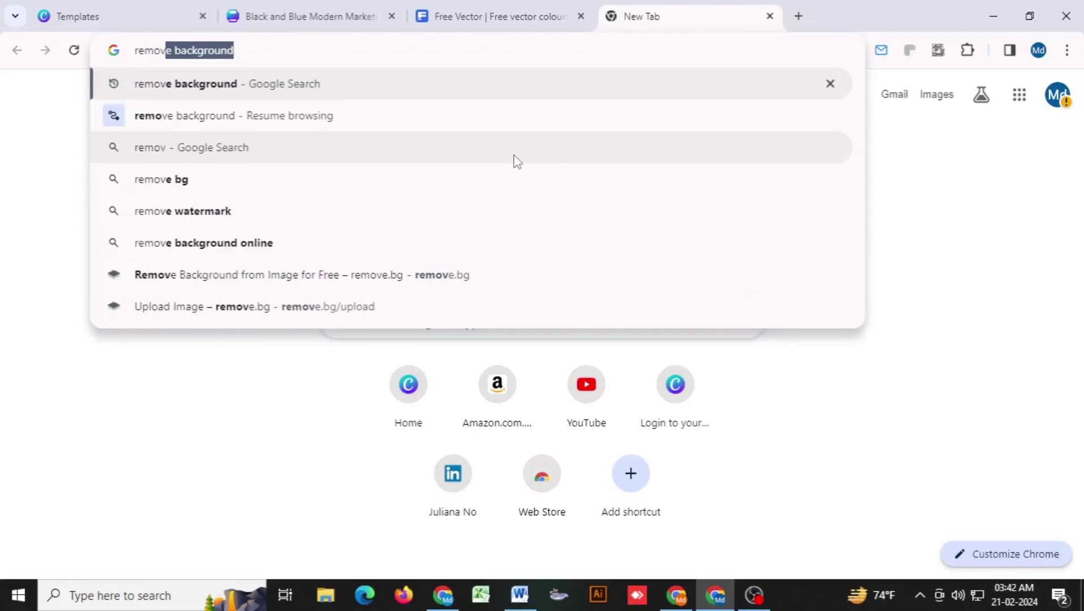
type("v")
key("Return")
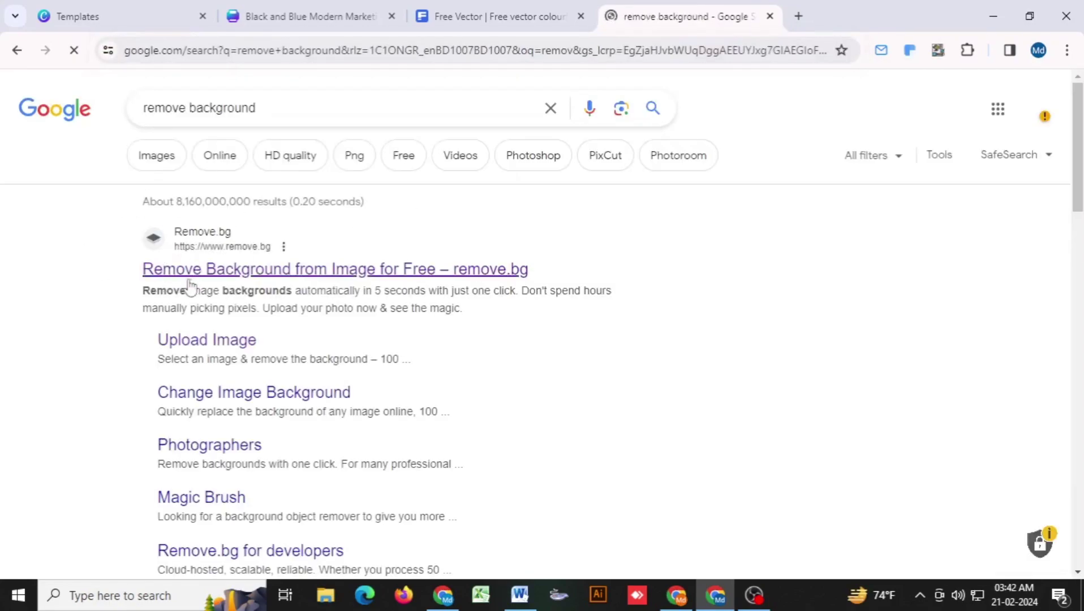
left_click(220, 247)
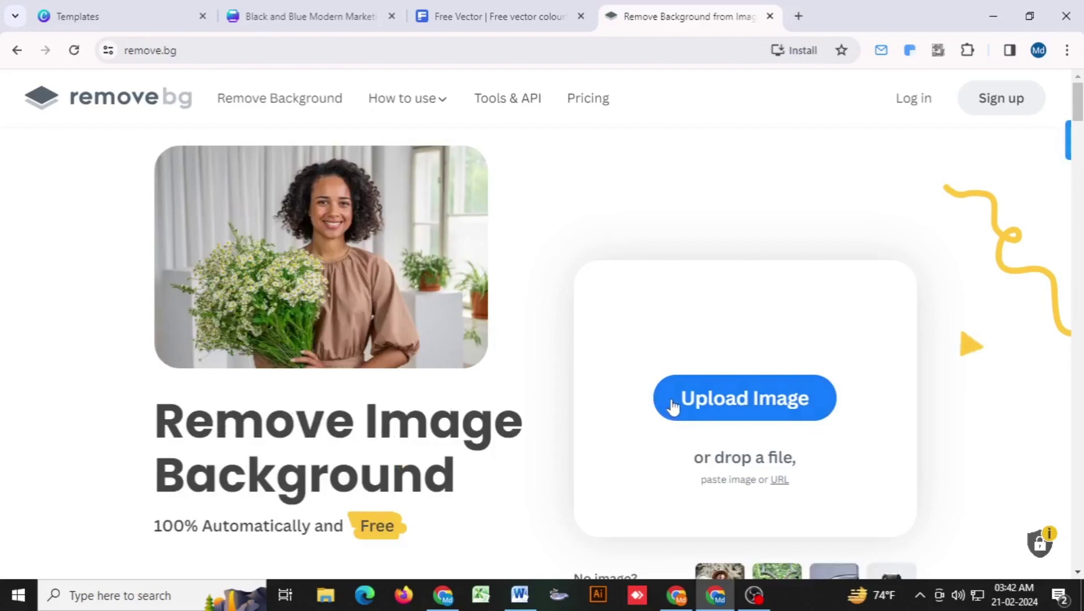
Remove the 111 pinwheel image's background in remove.bg and download 111-removebg-preview (3).png.
left_click(723, 399)
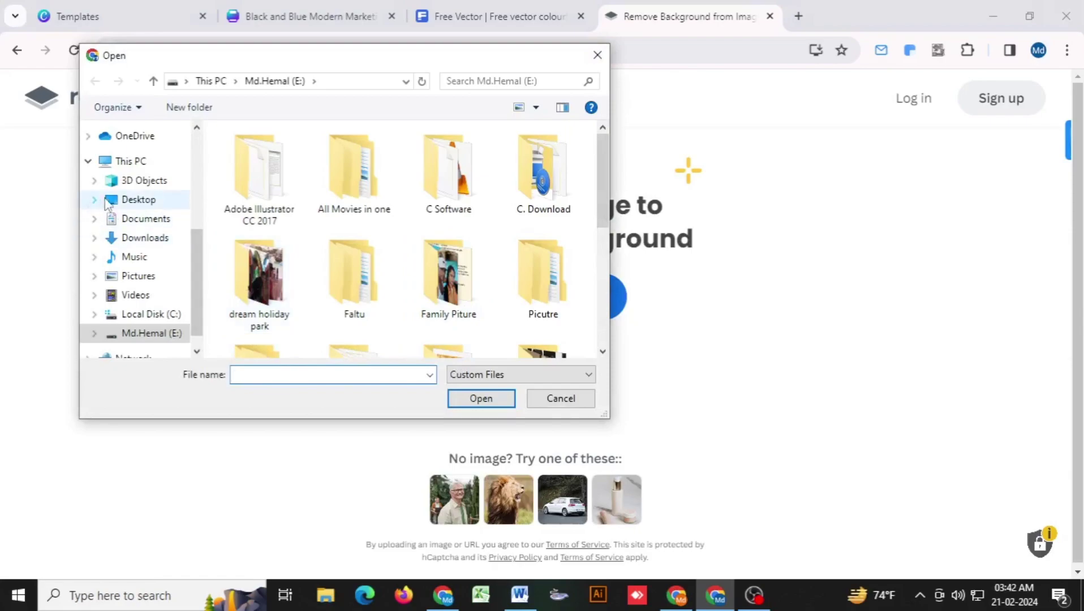
left_click(140, 203)
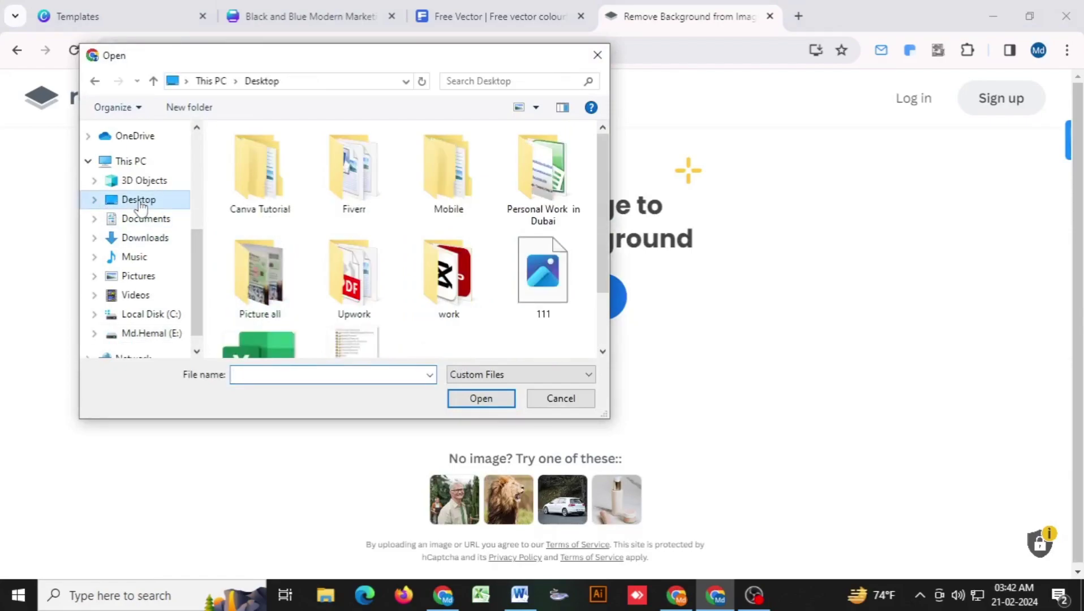
left_click(532, 279)
left_click(500, 399)
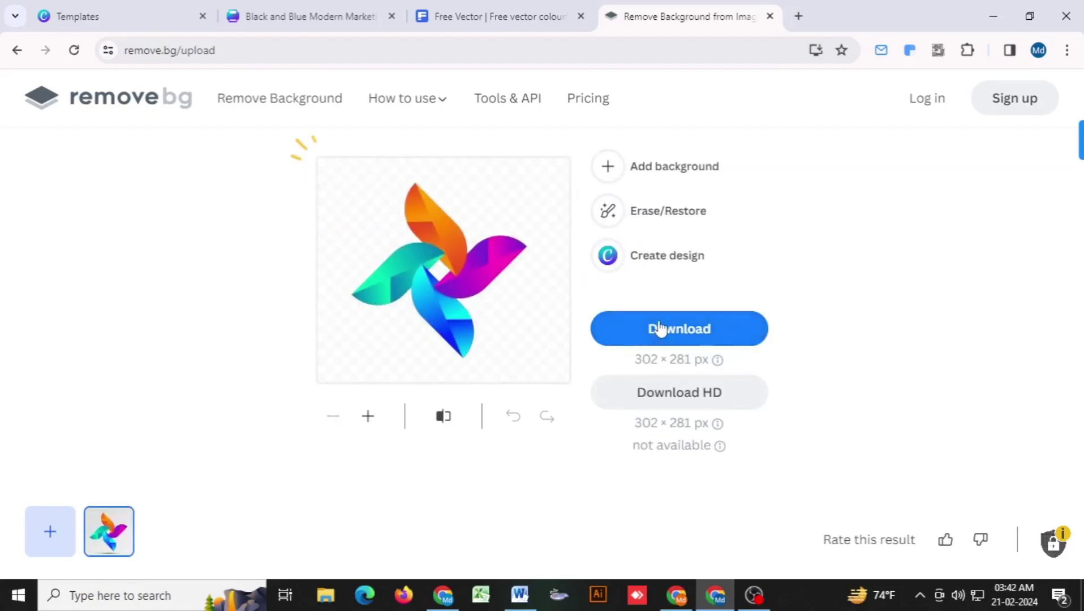
left_click(688, 337)
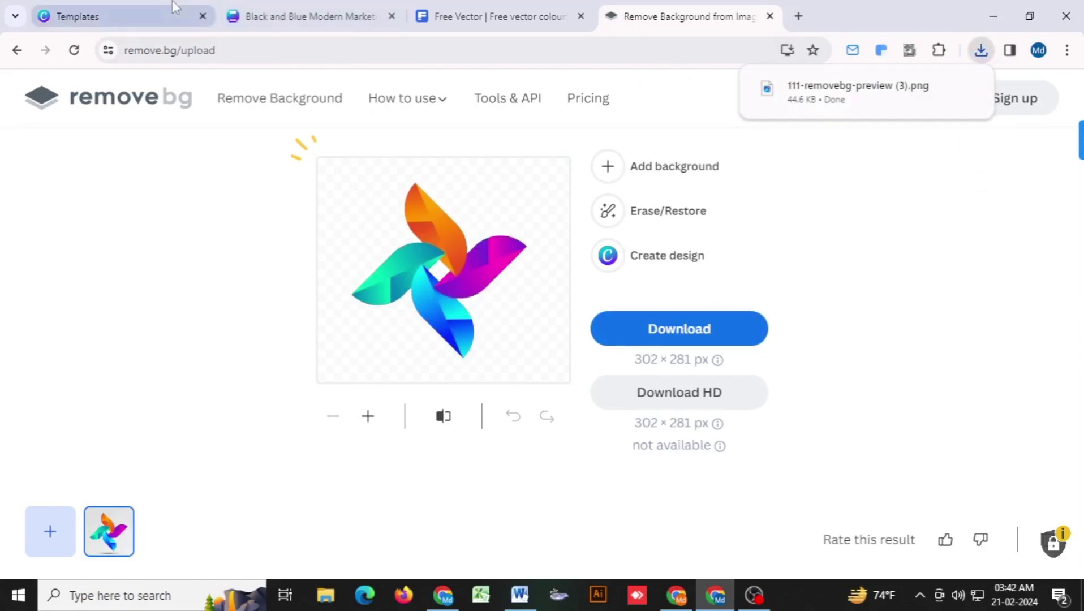
left_click(305, 17)
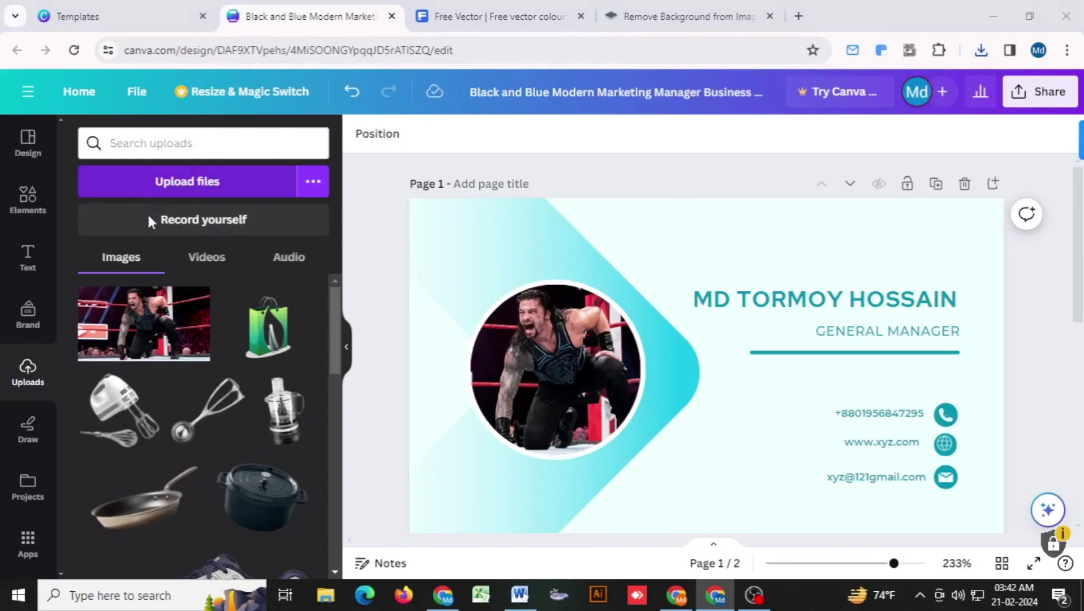
Upload 111-removebg-preview (3).png from the Downloads folder into Canva.
left_click(153, 181)
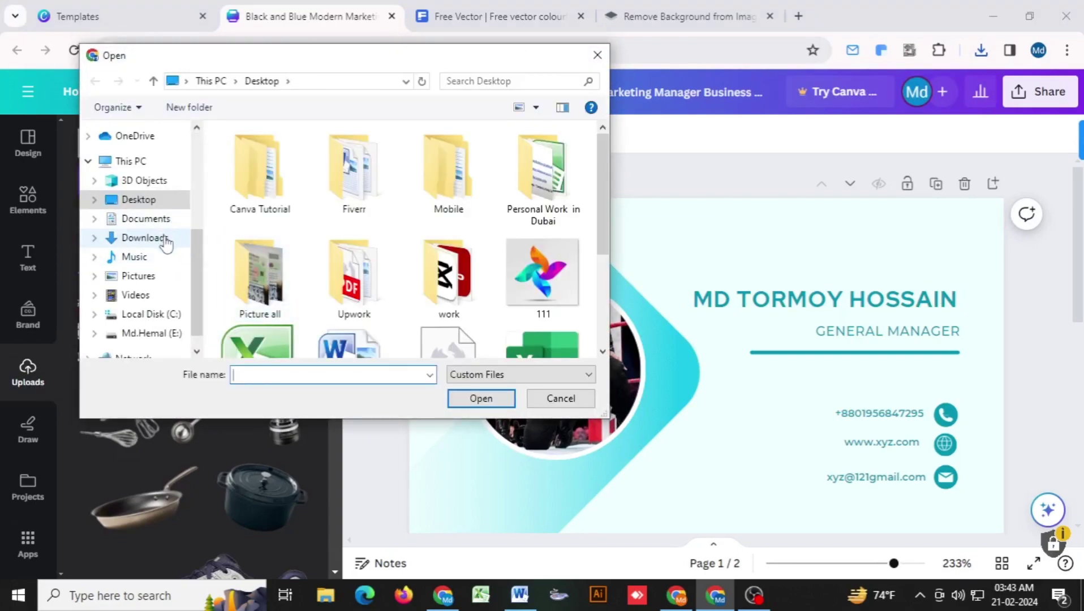
left_click(166, 241)
left_click(257, 212)
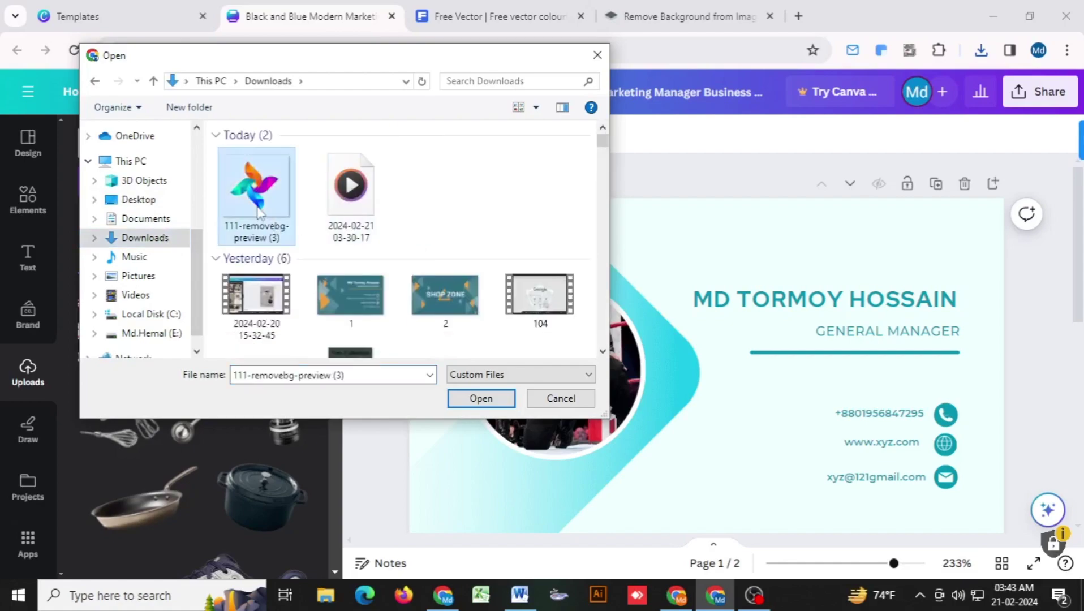
left_click(493, 401)
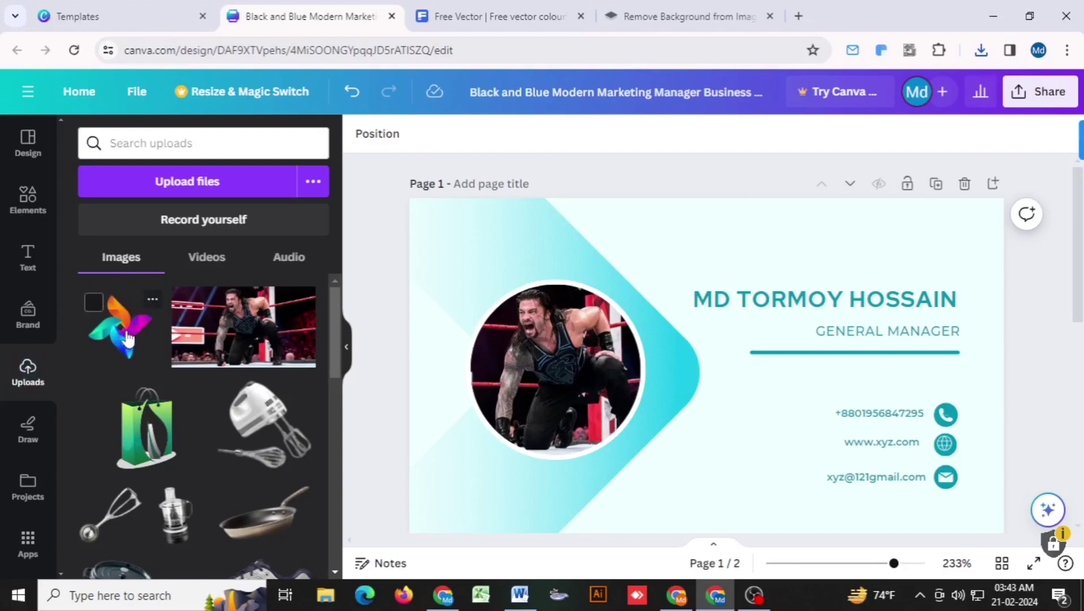
Add the pinwheel logo to the card, shrink it, and centre it above the name.
mouse_move(120, 327)
left_click(124, 341)
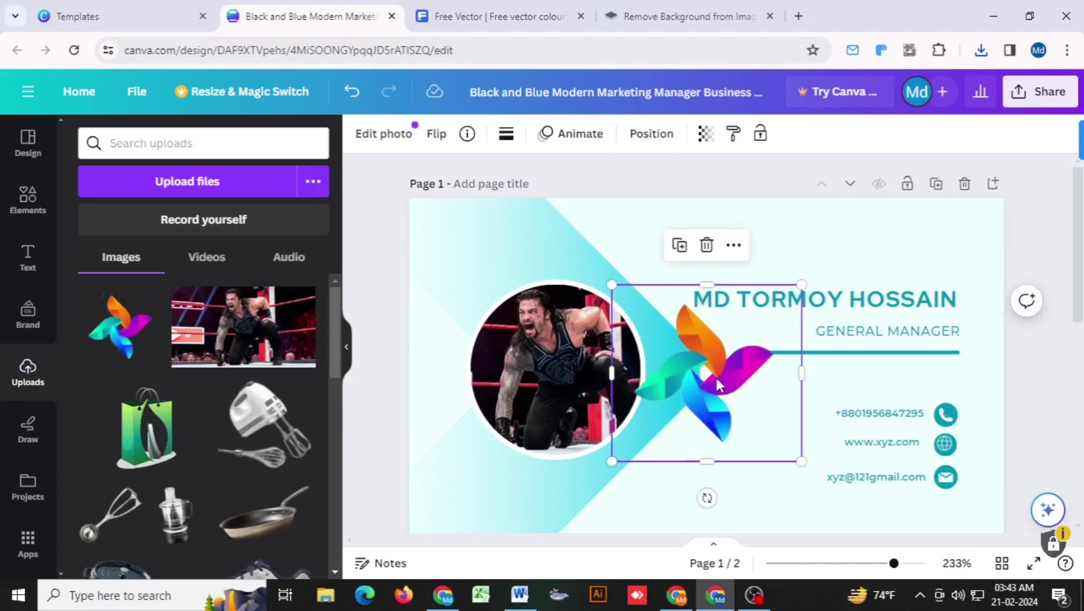
left_click_drag(716, 385, 884, 280)
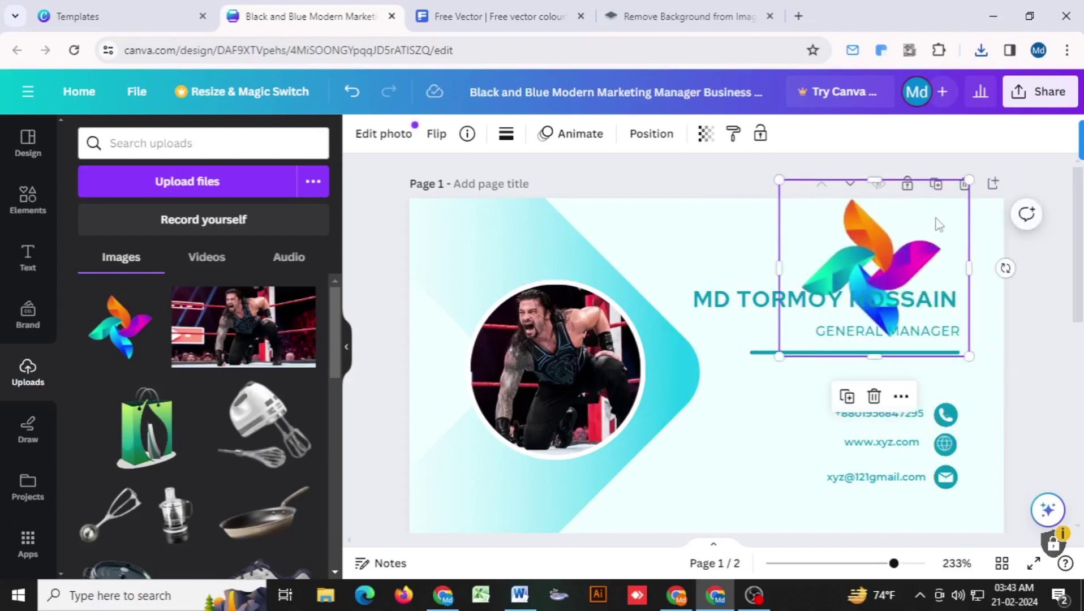
left_click_drag(969, 180, 895, 247)
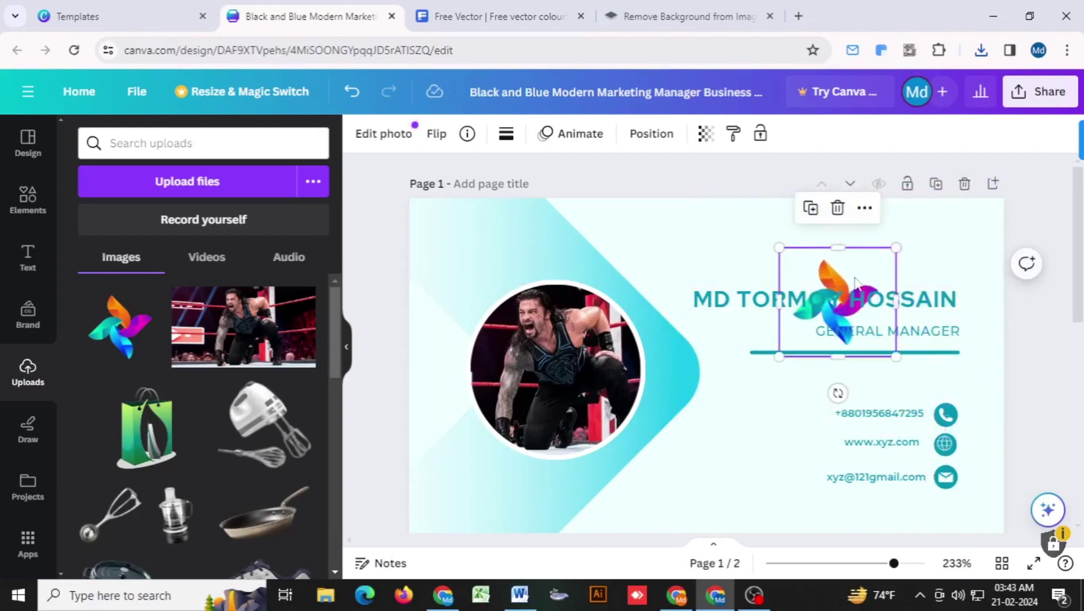
mouse_move(855, 281)
left_mouse_down()
mouse_move(909, 228)
mouse_move(761, 383)
mouse_move(673, 438)
mouse_move(717, 446)
left_mouse_up()
mouse_move(758, 416)
left_mouse_down()
mouse_move(738, 436)
mouse_move(926, 251)
mouse_move(843, 248)
mouse_move(853, 249)
left_mouse_up()
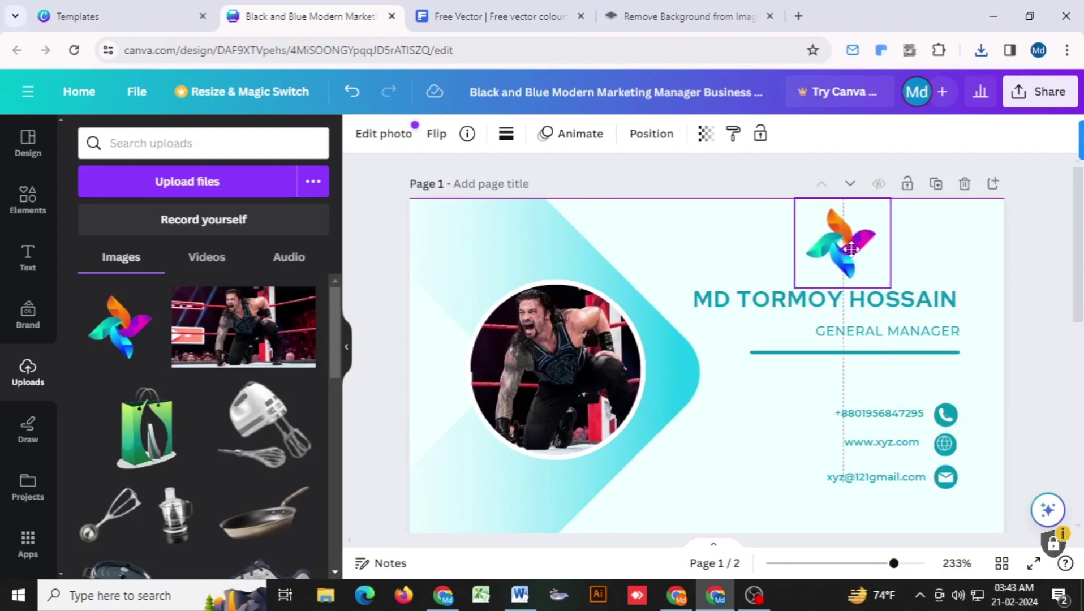
left_click(955, 264)
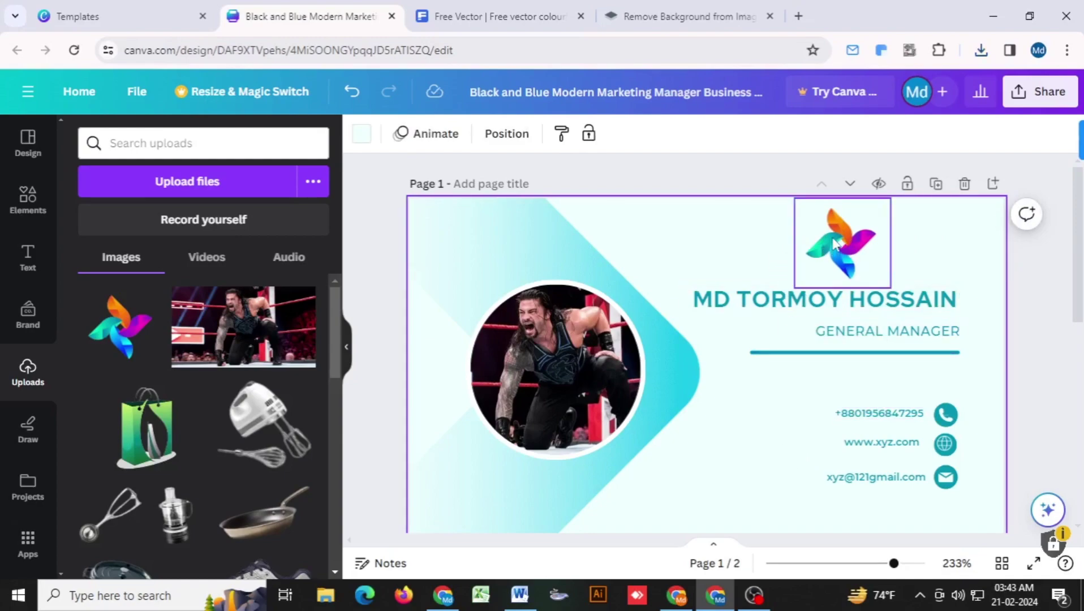
mouse_move(833, 246)
left_mouse_down()
mouse_move(728, 445)
mouse_move(918, 244)
mouse_move(786, 251)
left_mouse_up()
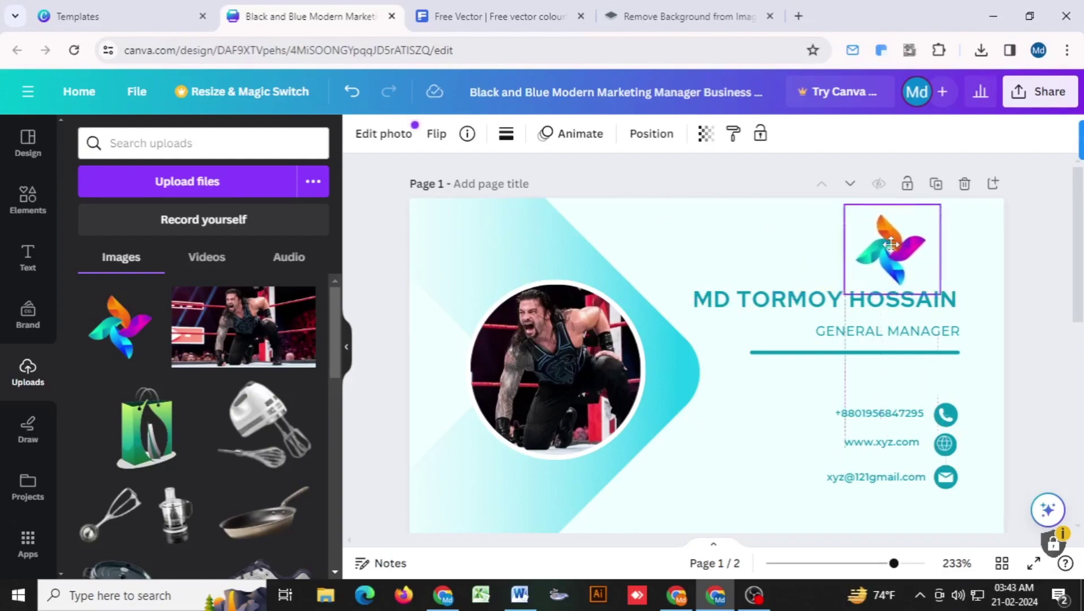
left_click_drag(756, 248, 825, 238)
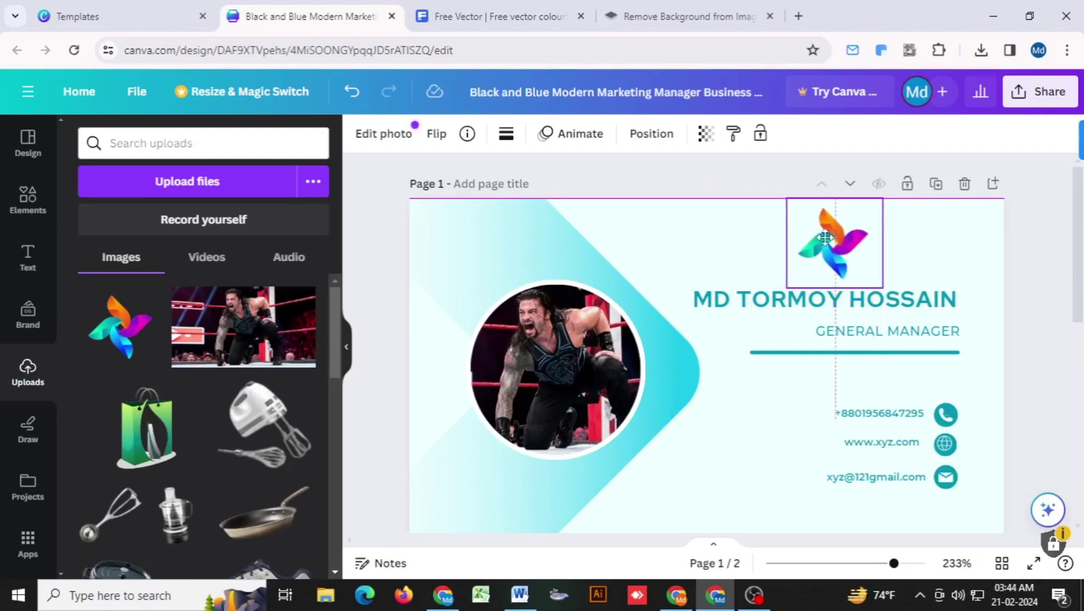
left_click(961, 242)
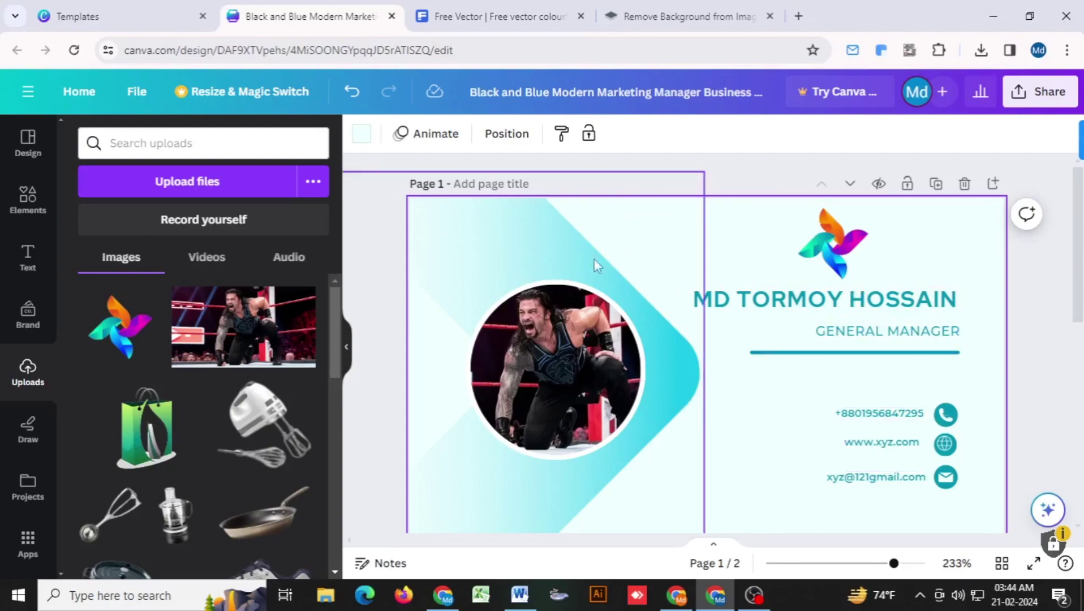
Select the cyan gradient shape behind the photo.
left_click(560, 248)
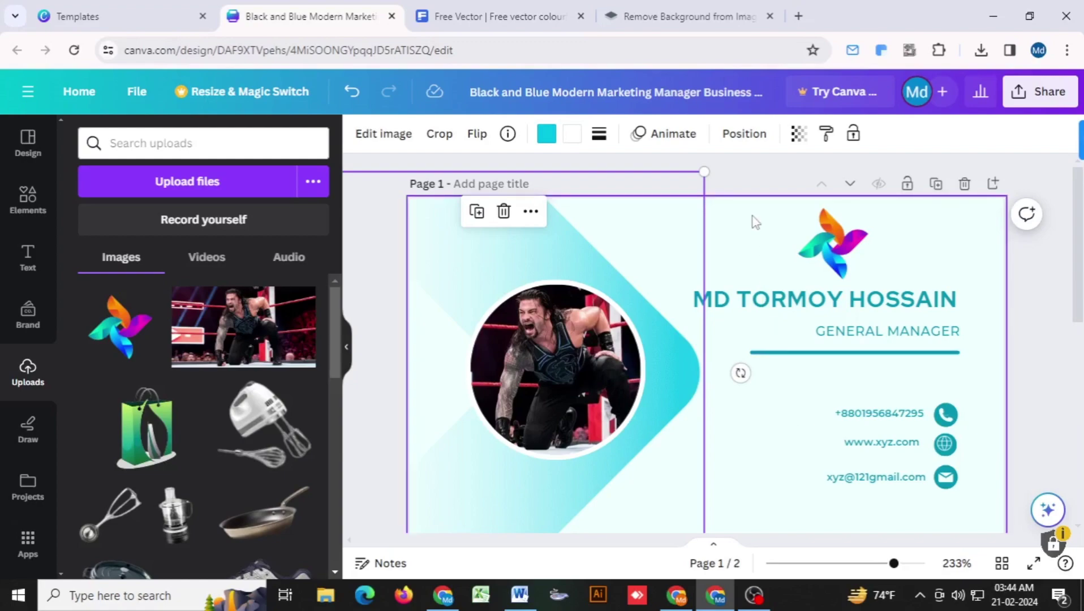
left_click(748, 242)
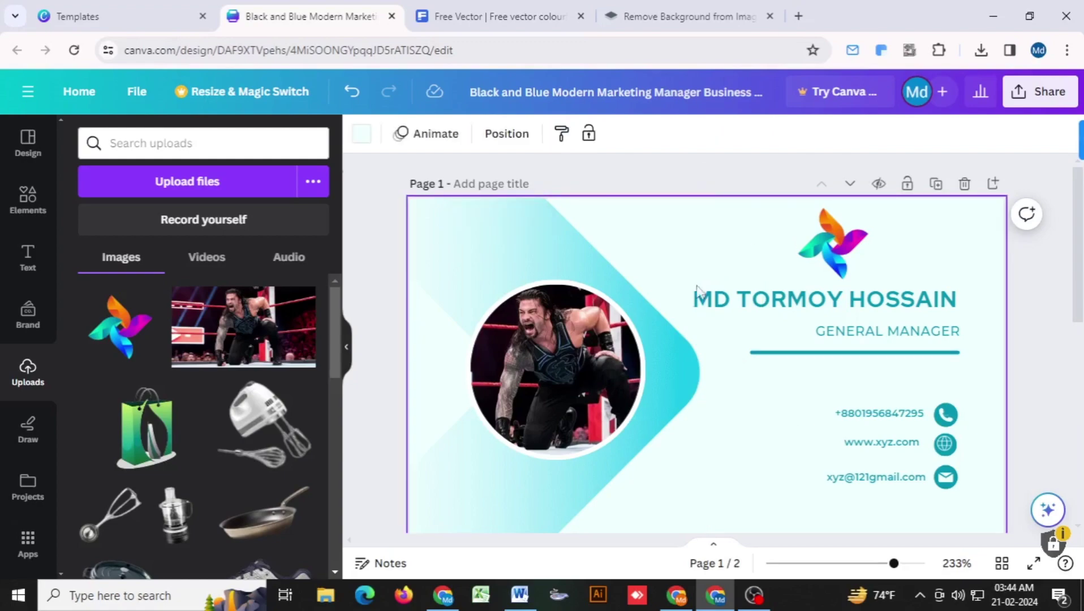
left_click(655, 354)
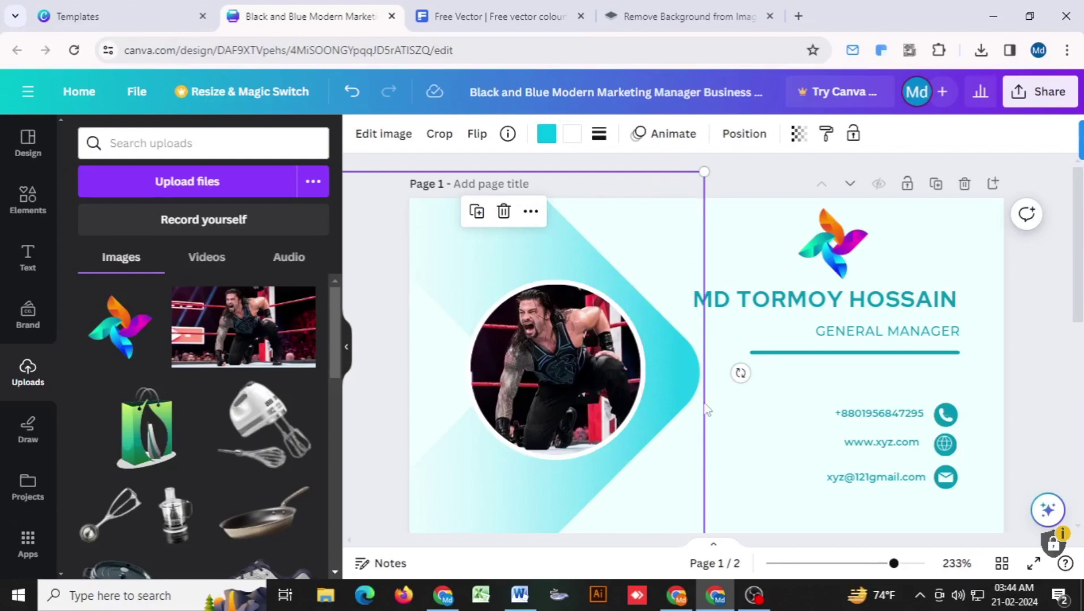
Try several photo colours, then set the gradient shape to blue-violet.
left_click(545, 139)
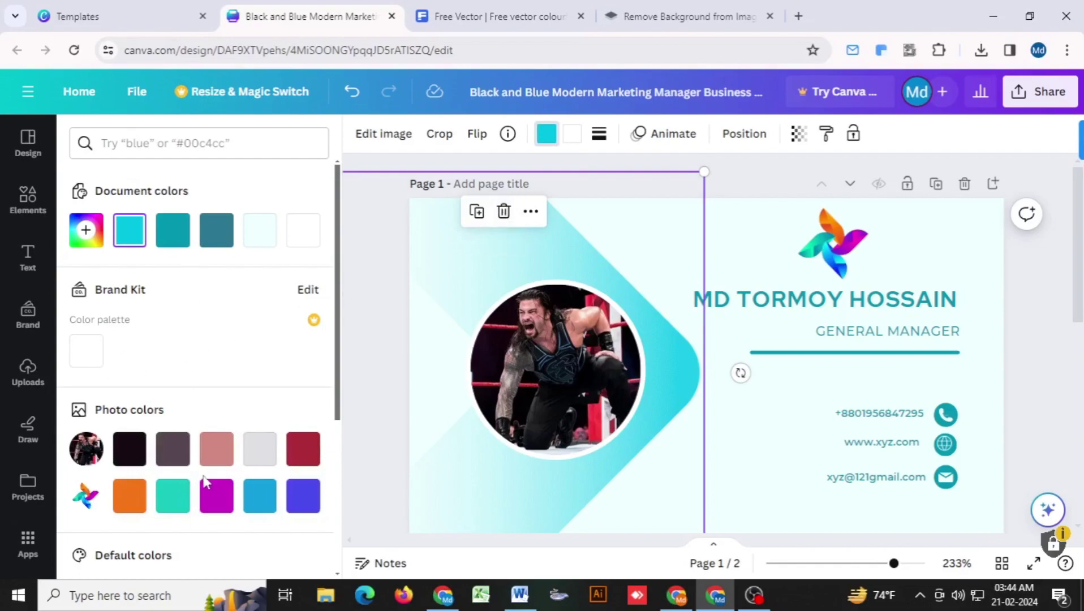
scroll(206, 496, "down", 2)
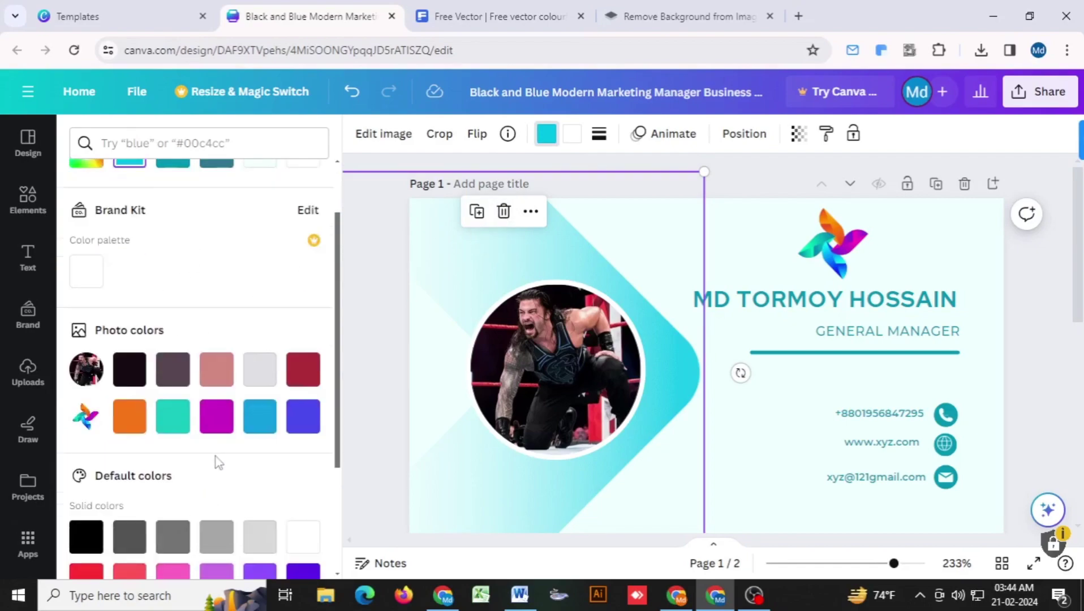
left_click(301, 380)
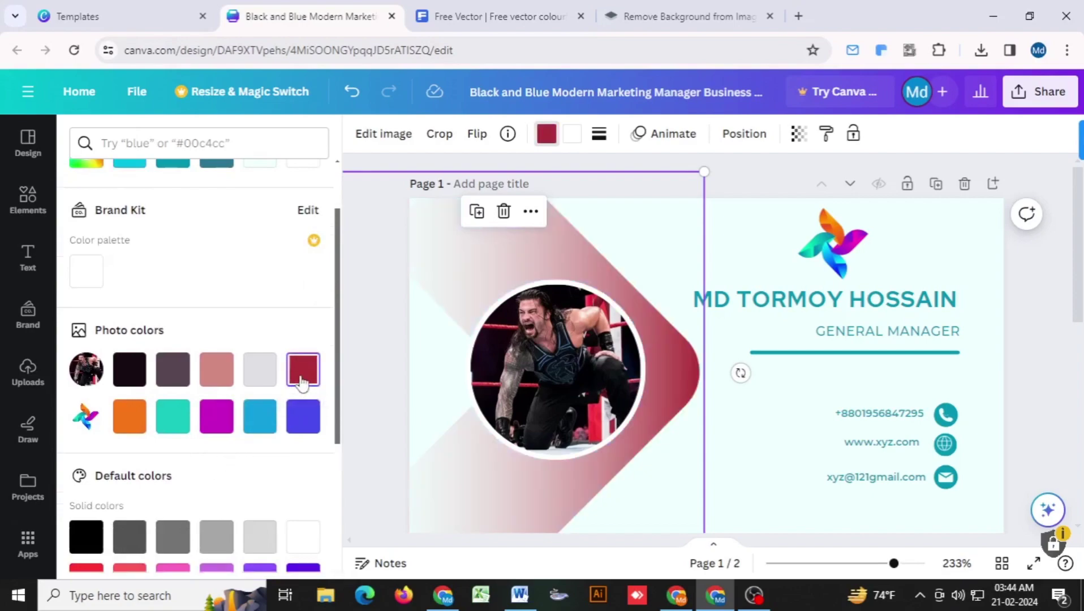
left_click(302, 417)
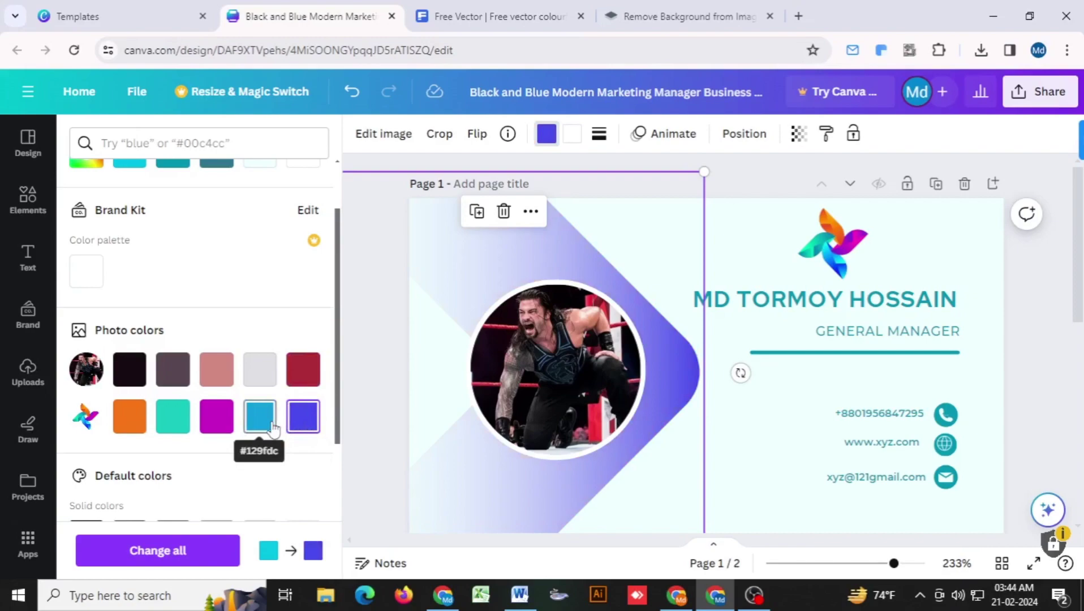
left_click(274, 428)
left_click(228, 434)
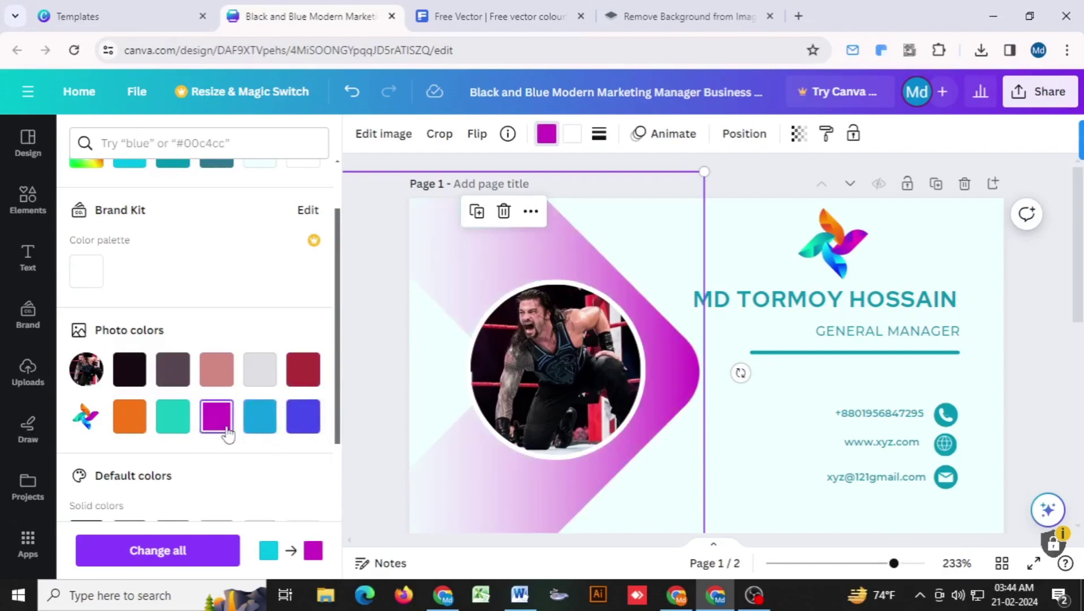
left_click(172, 423)
left_click(219, 430)
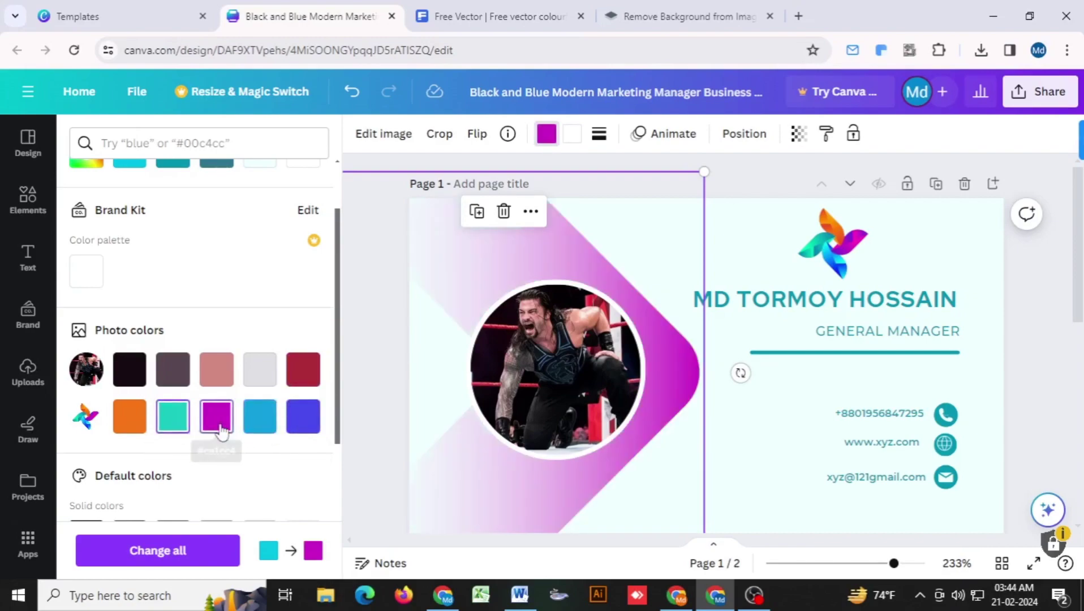
left_click(299, 421)
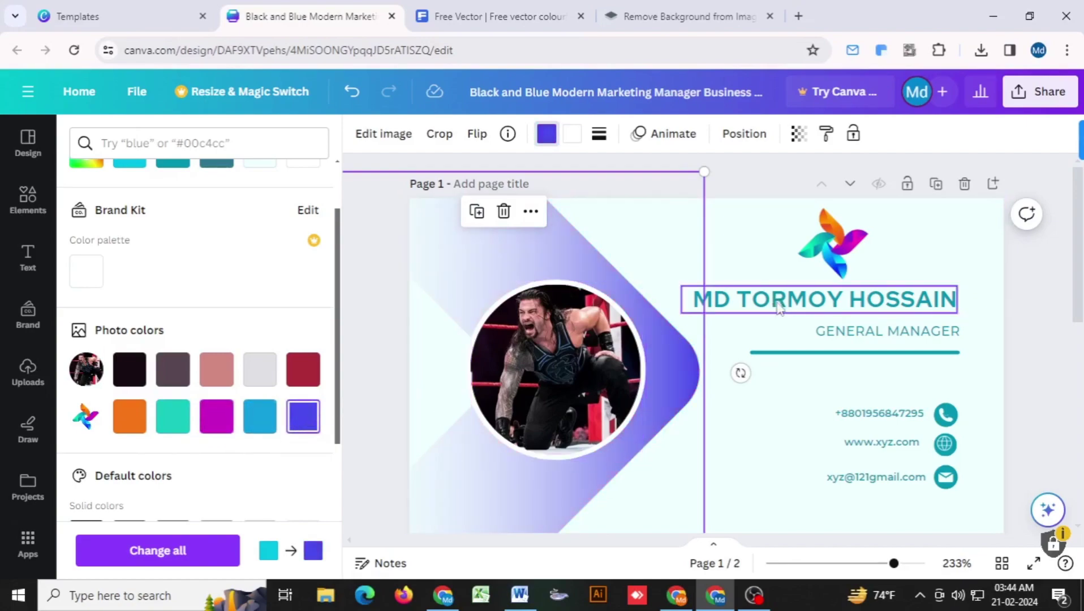
left_click(770, 390)
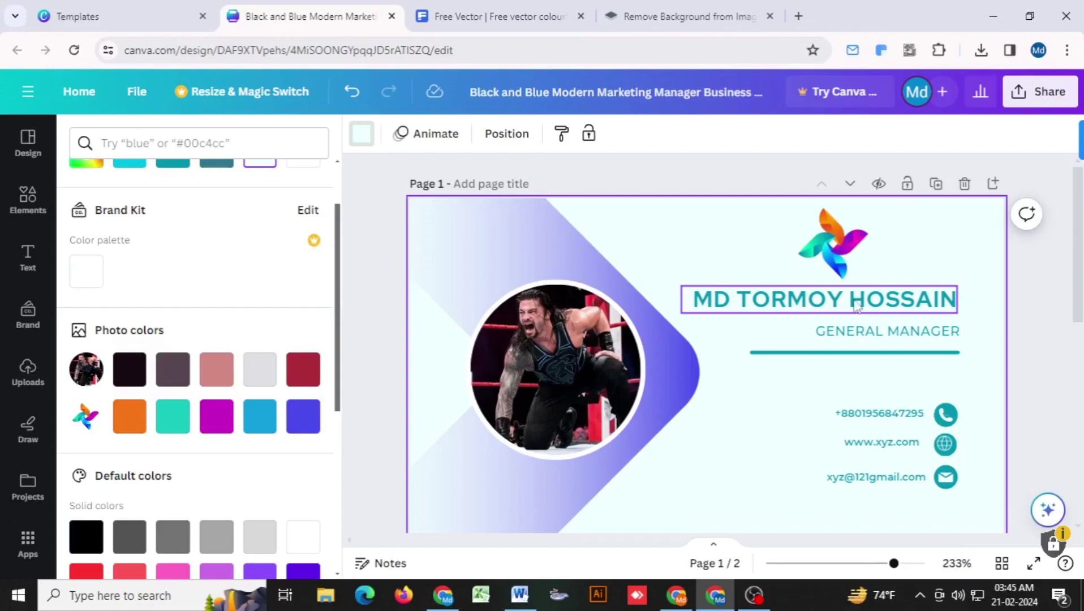
Toggle bold on the cardholder's name and change its colour from teal to black.
left_click(856, 305)
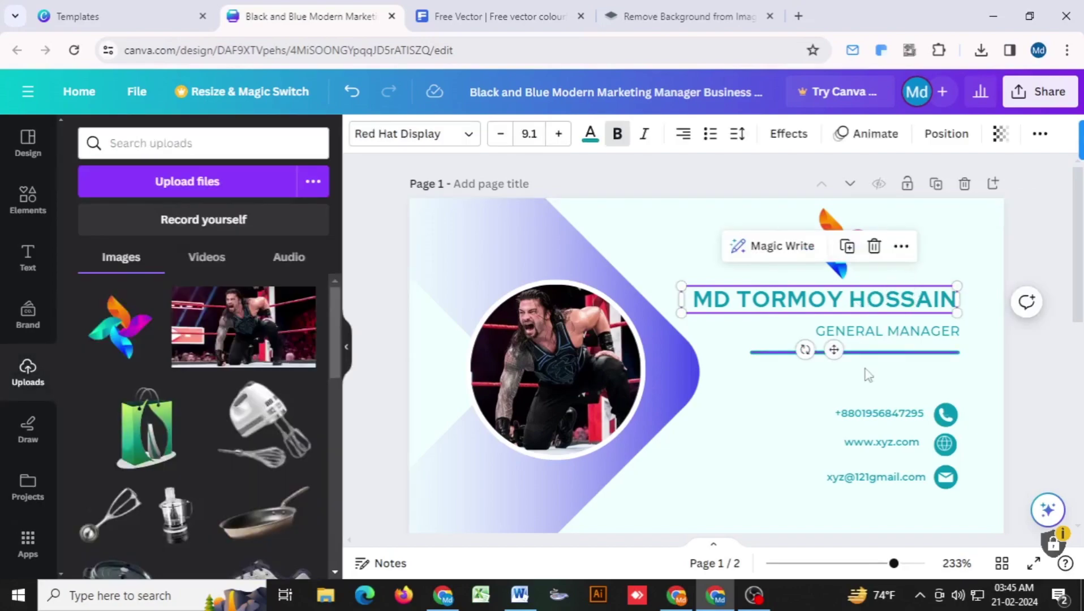
left_click(628, 142)
left_click(590, 134)
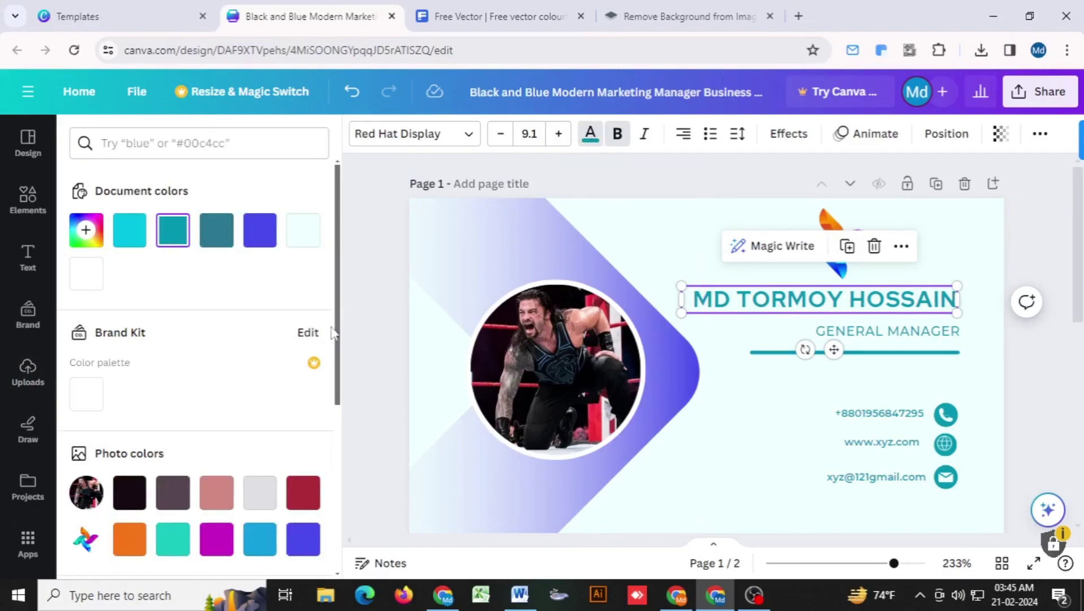
scroll(198, 436, "down", 4)
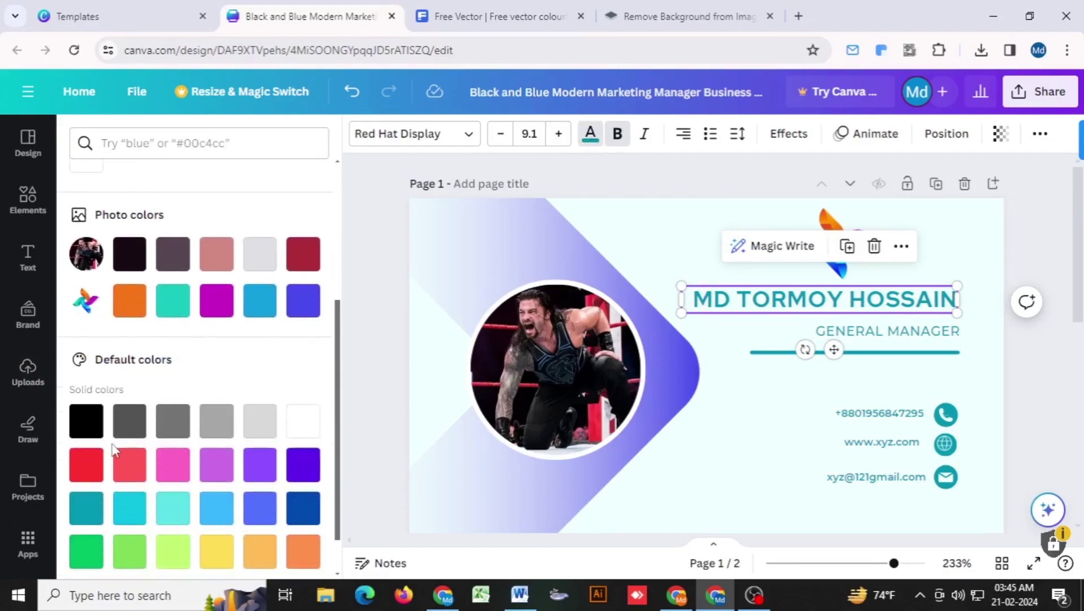
left_click(84, 422)
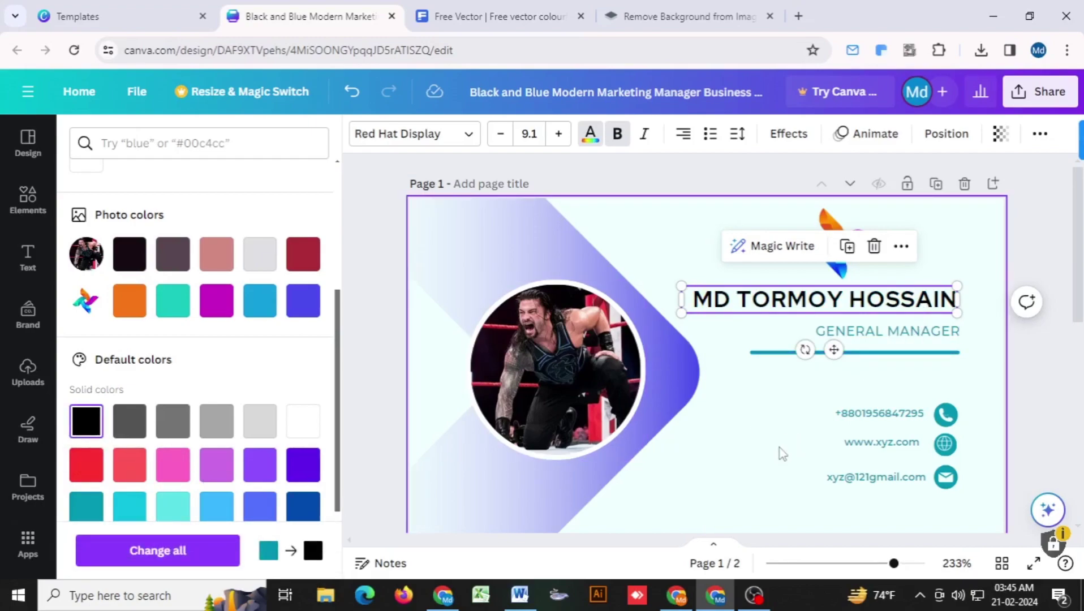
left_click(765, 428)
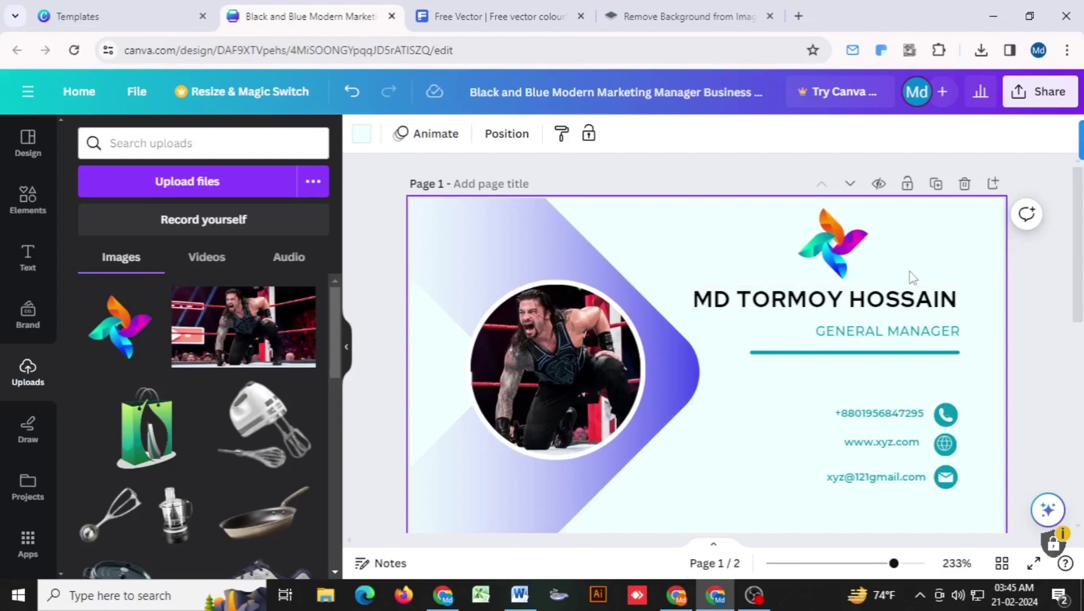
Select the name and GENERAL MANAGER title together and make them black.
left_click_drag(912, 277, 905, 543)
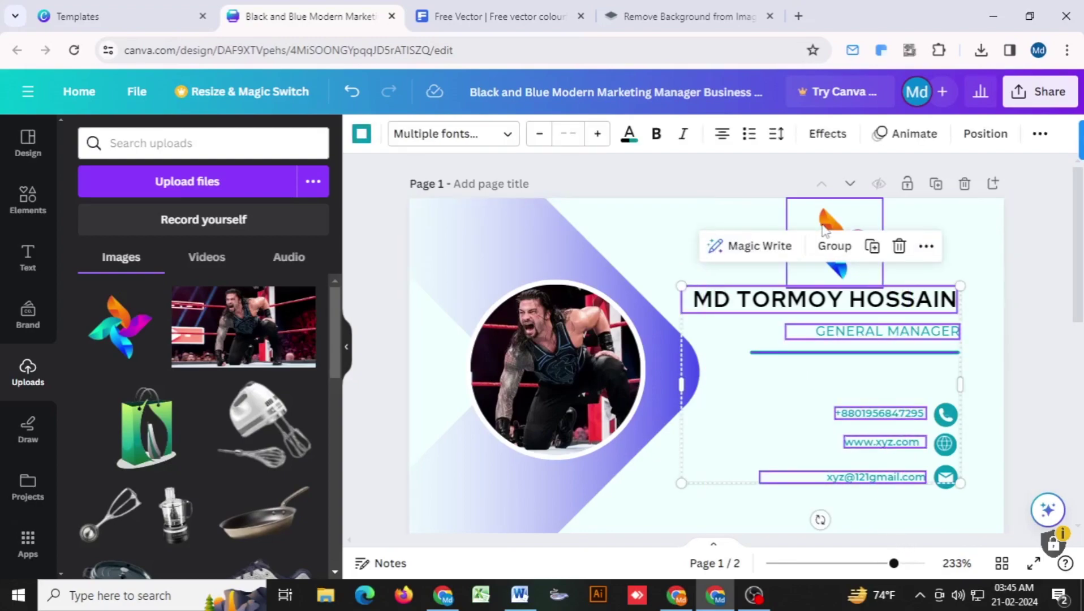
left_click(762, 212)
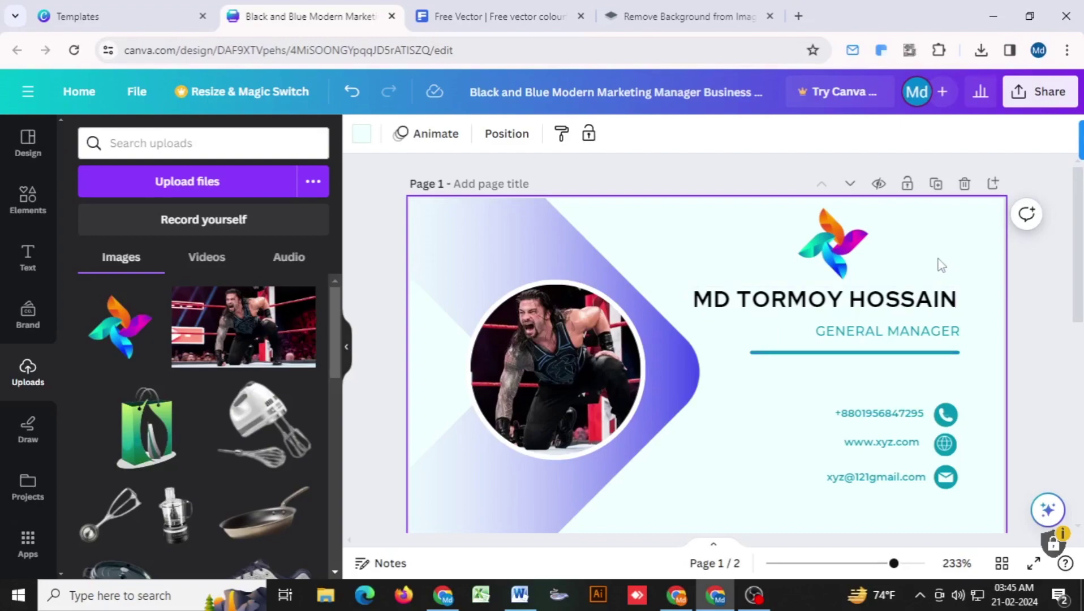
left_click_drag(941, 265, 933, 346)
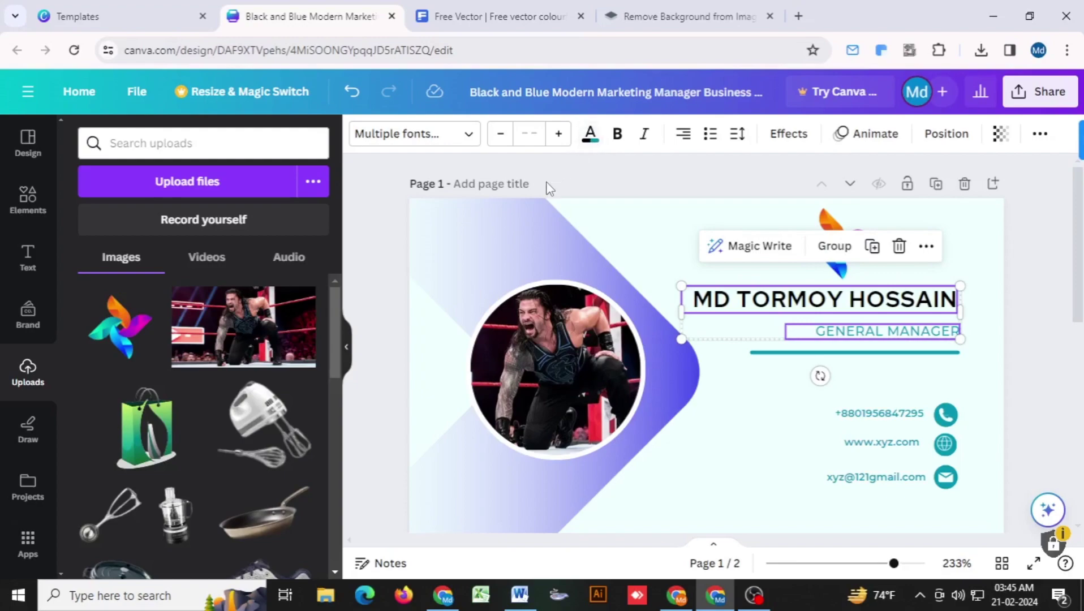
left_click(590, 133)
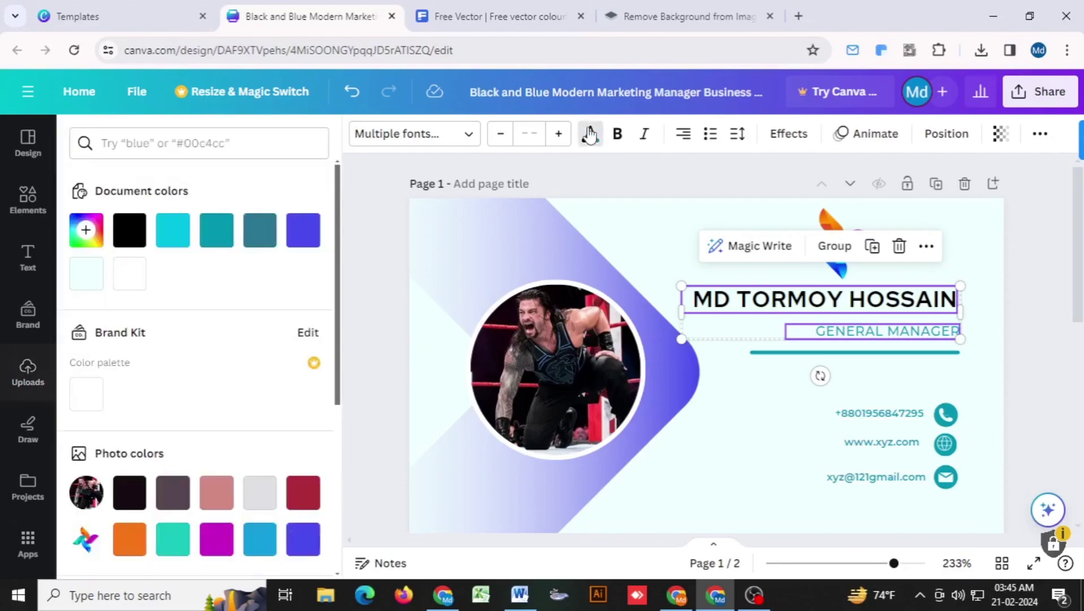
left_click(129, 230)
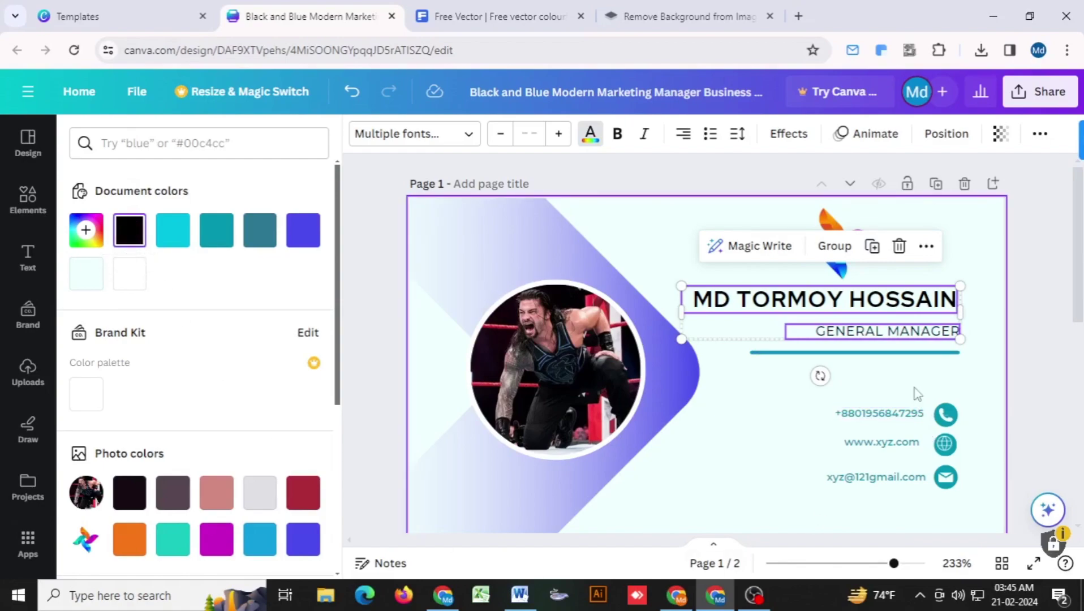
left_click(903, 353)
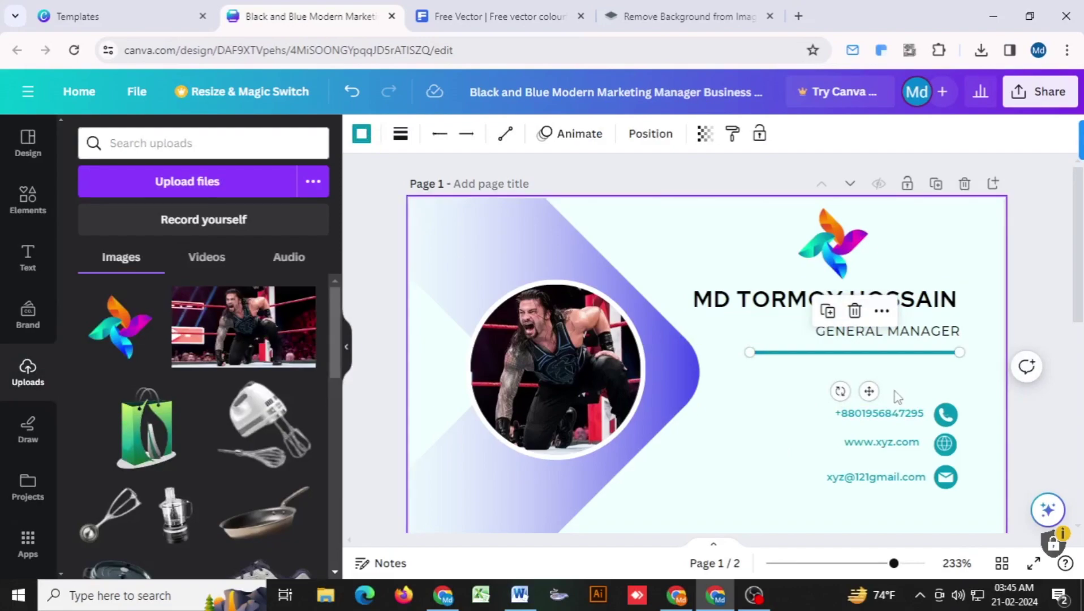
Recolour the phone, website and e-mail lines black, then deselect back to the page.
left_click_drag(928, 401, 755, 489)
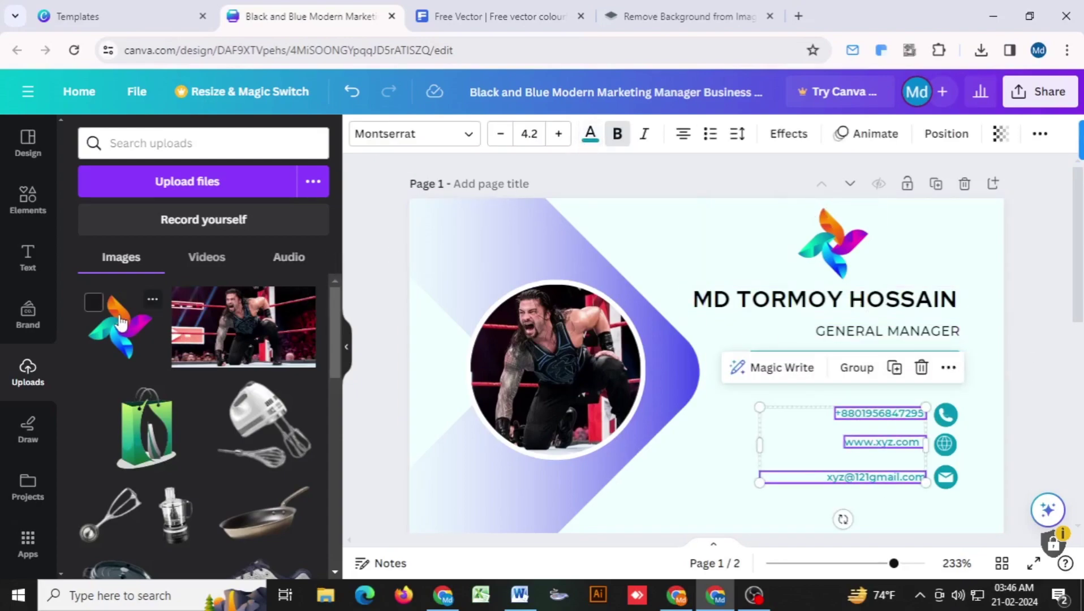
left_click(592, 139)
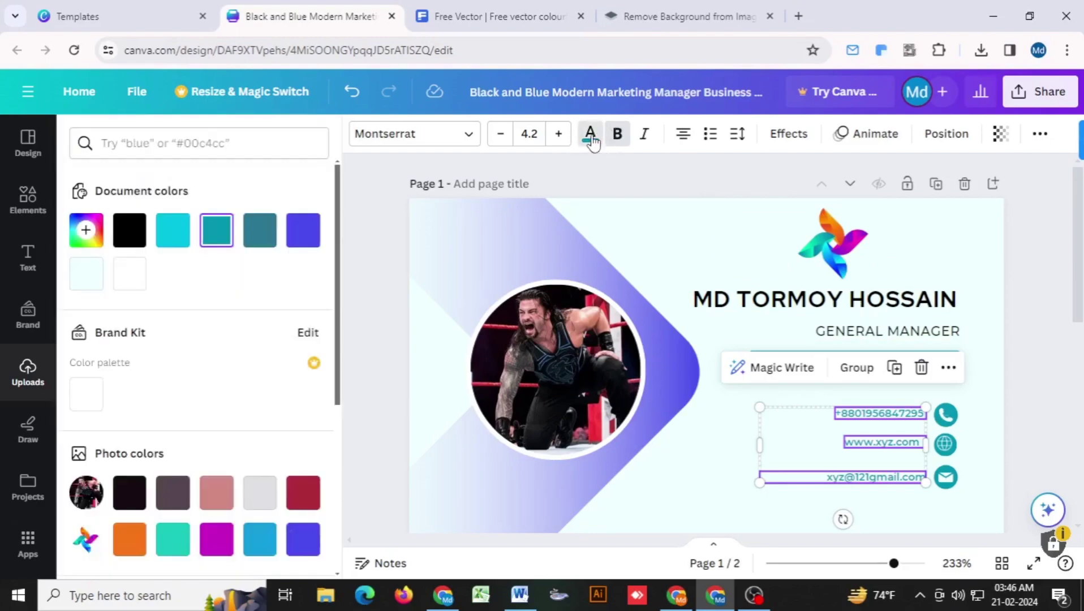
left_click(127, 238)
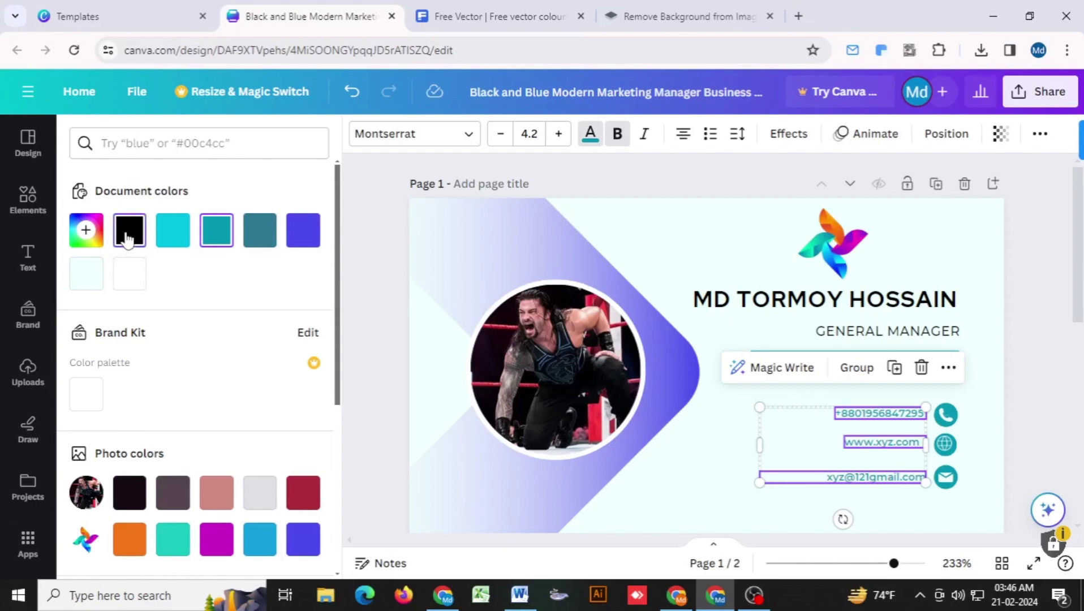
left_click(692, 493)
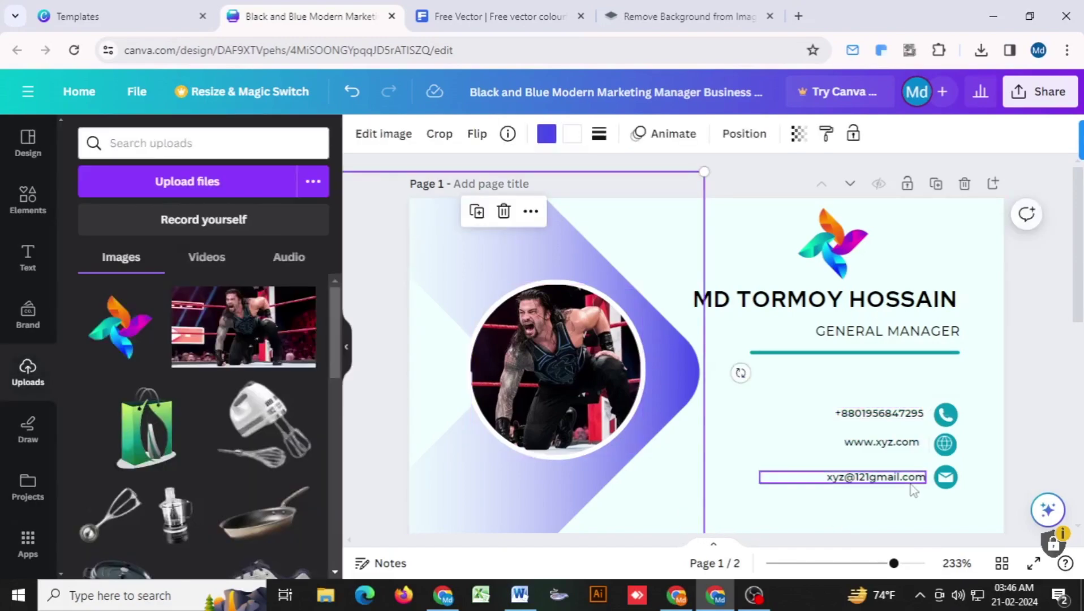
left_click(967, 237)
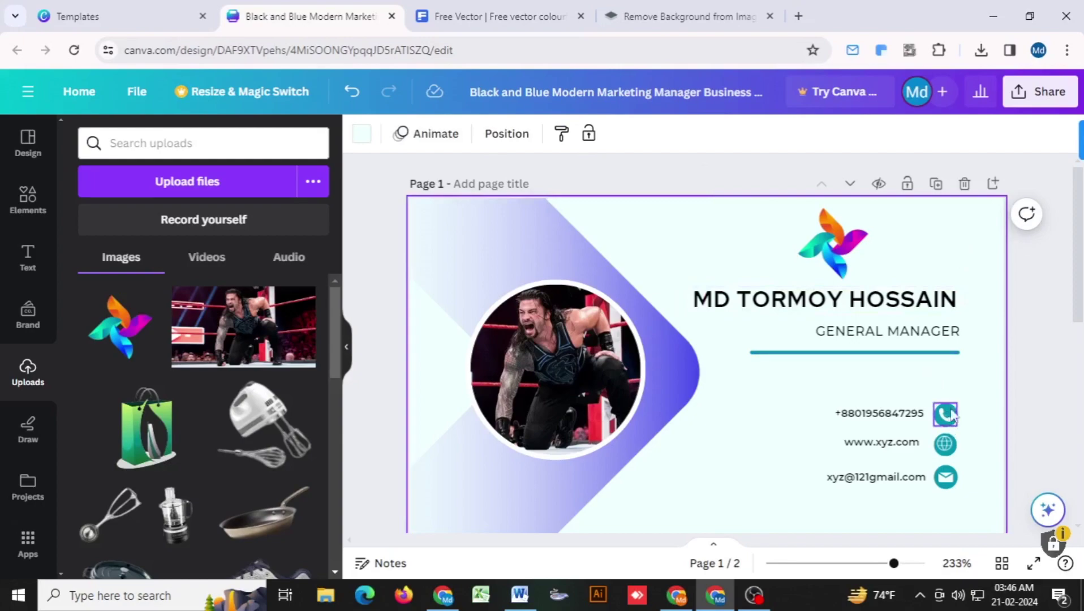
Recolour the globe icon beside the website black.
left_click_drag(944, 390, 962, 505)
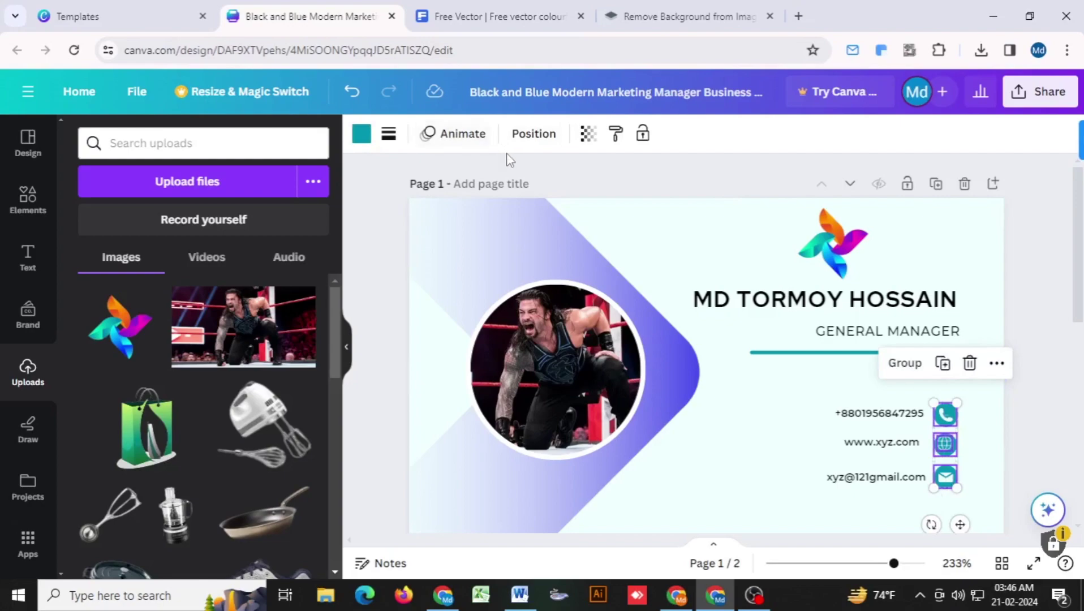
left_click(362, 136)
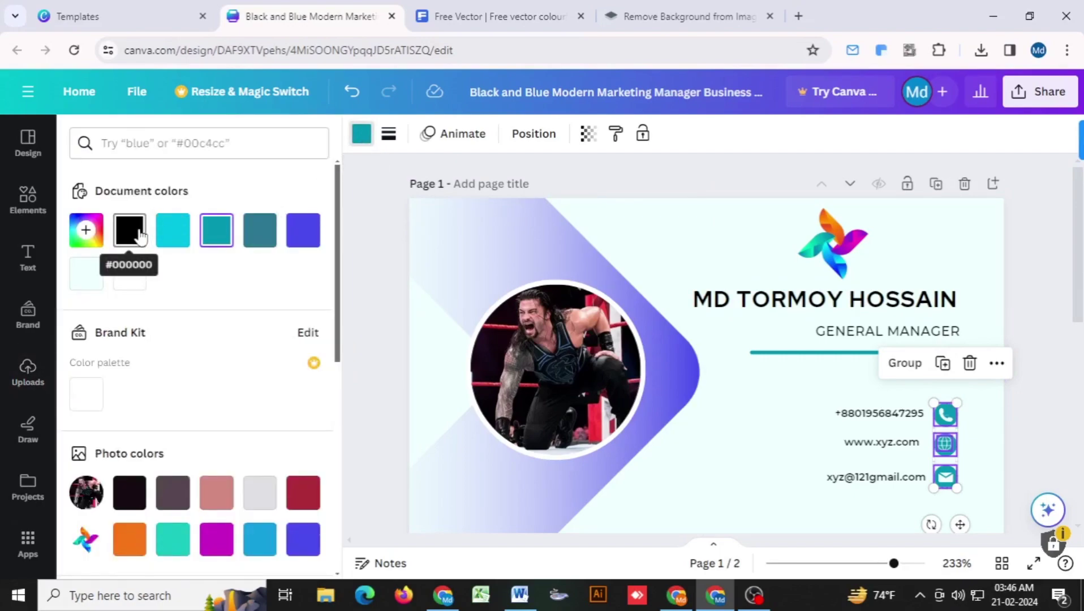
left_click(141, 237)
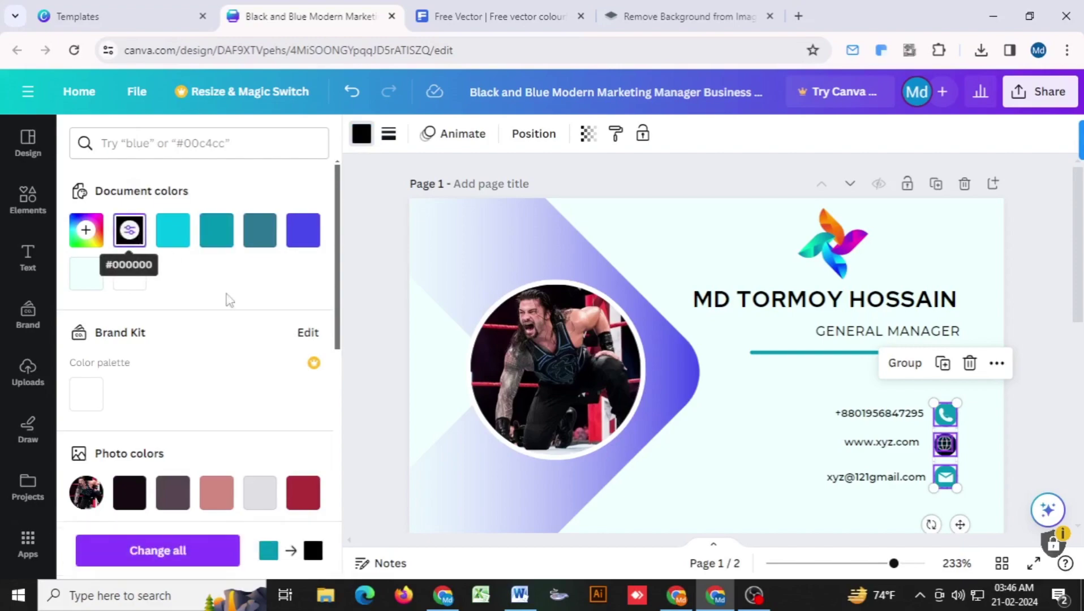
left_click(984, 444)
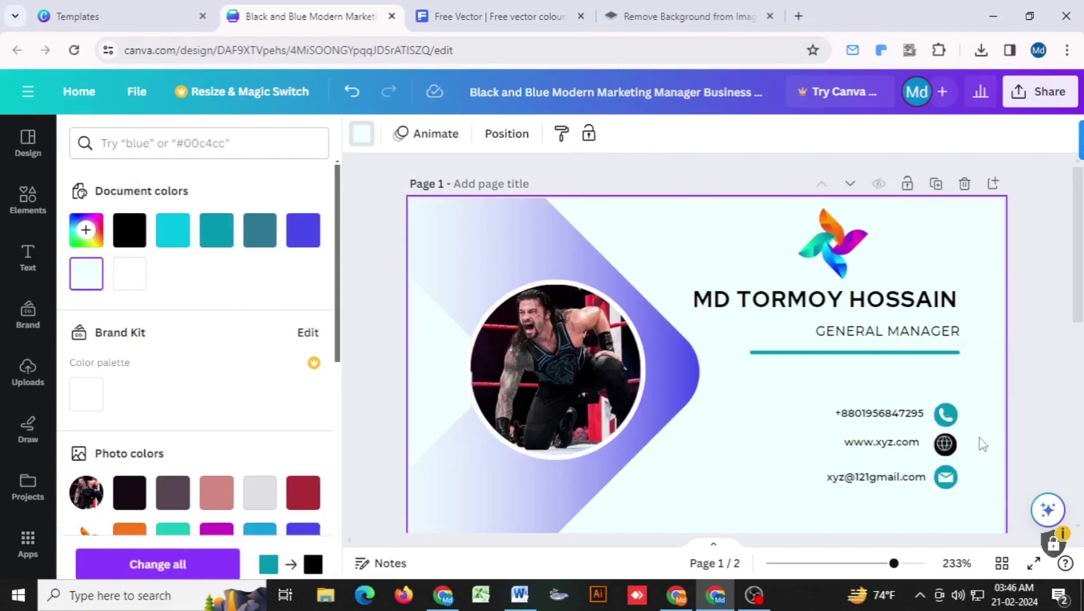
Nudge the globe and e-mail icons so the three contact icons line up.
left_click(943, 447)
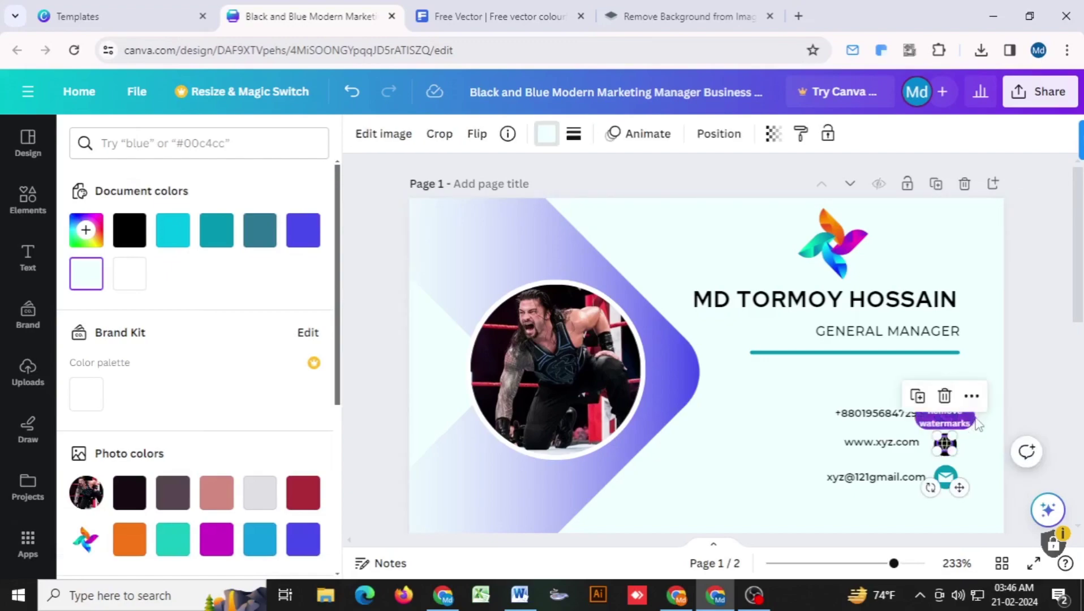
mouse_move(977, 424)
left_mouse_down()
mouse_move(956, 434)
mouse_move(974, 443)
mouse_move(956, 458)
mouse_move(970, 476)
mouse_move(959, 475)
left_mouse_up()
left_click(958, 477)
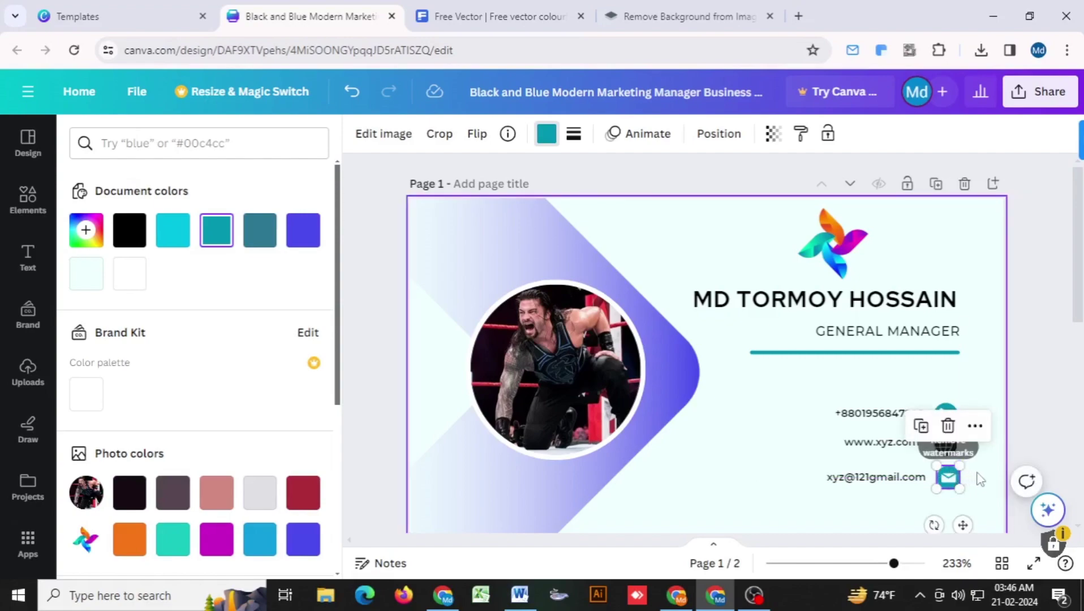
left_click(956, 461)
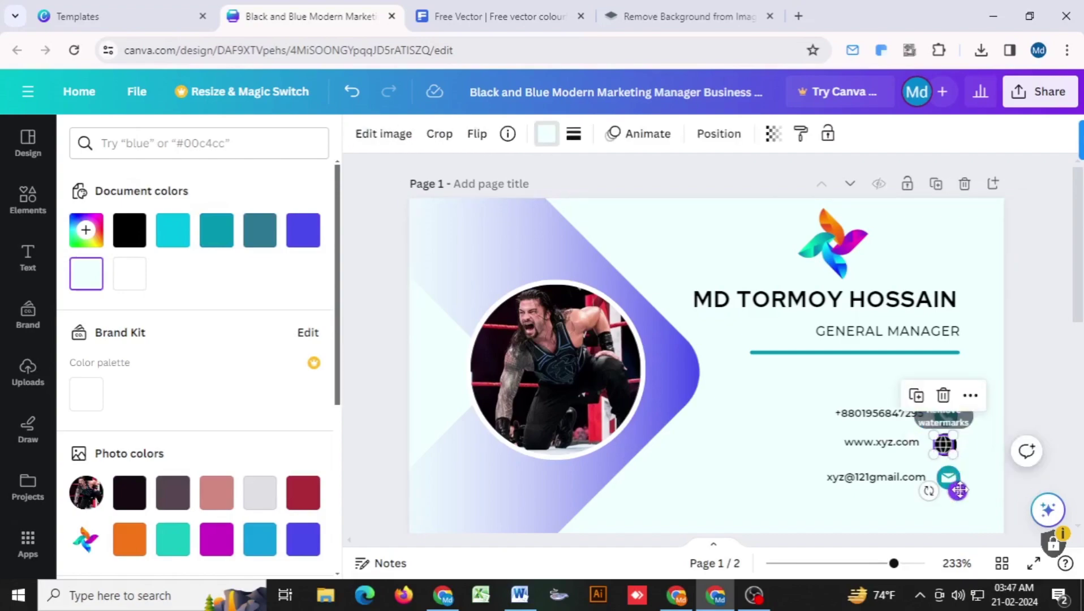
left_click_drag(960, 490, 962, 487)
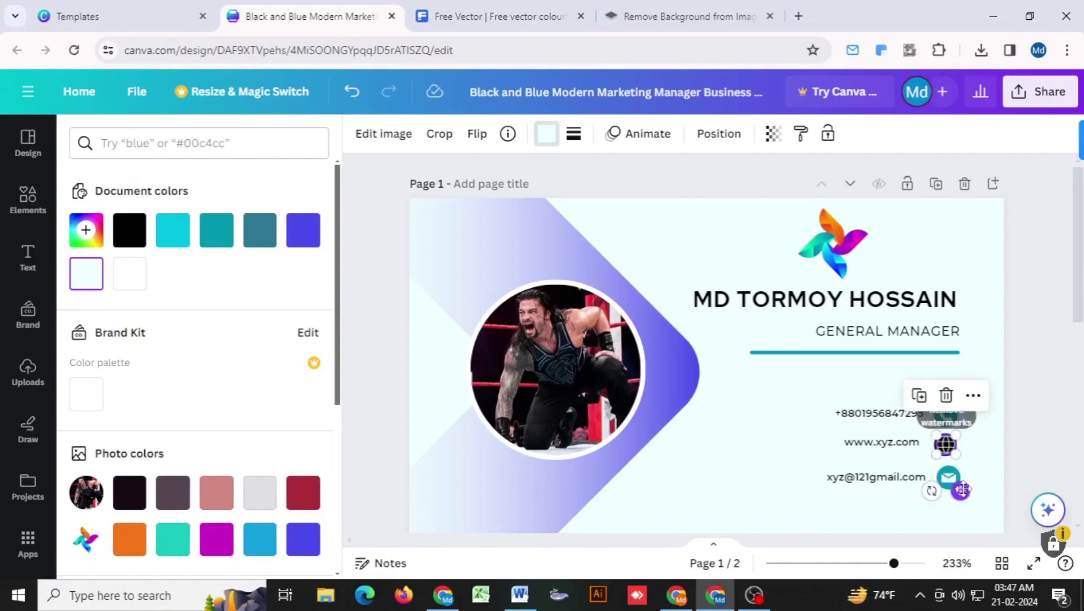
left_click(981, 343)
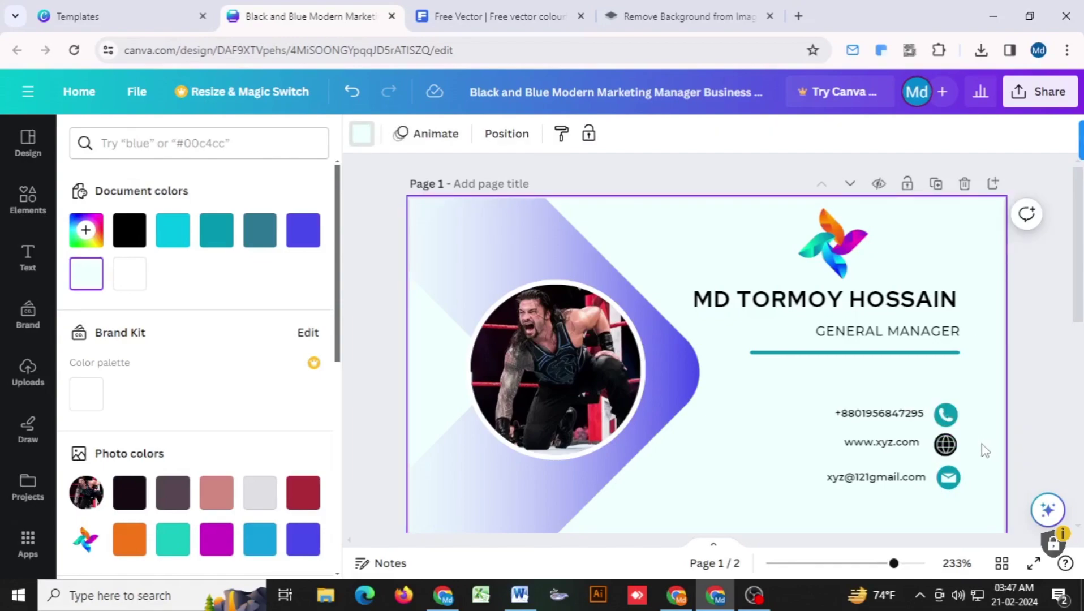
left_click(945, 415)
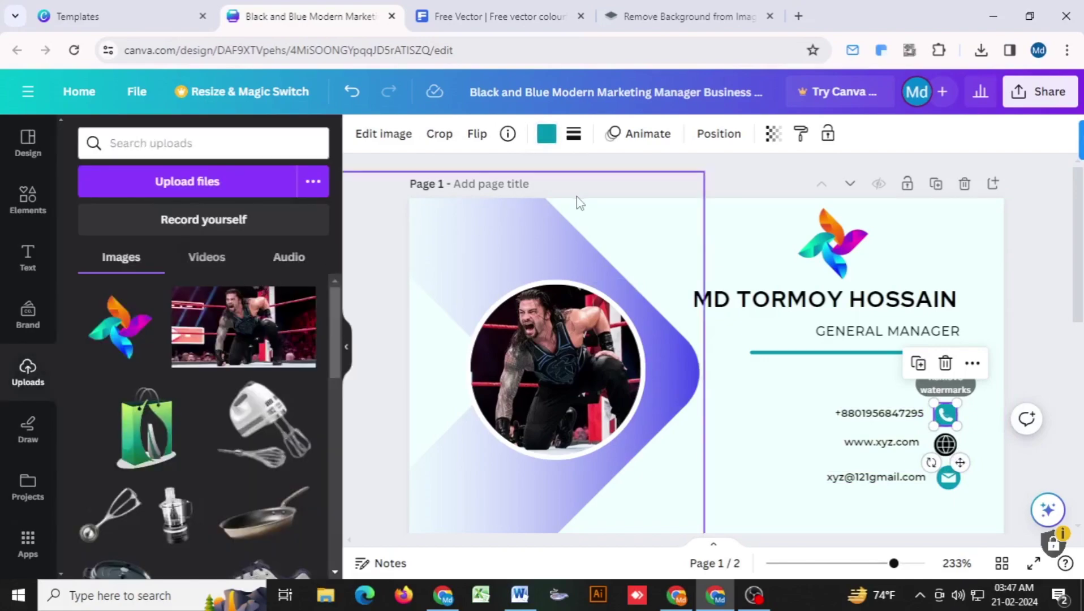
Recolour the phone and e-mail icons black to match the globe icon.
left_click(546, 135)
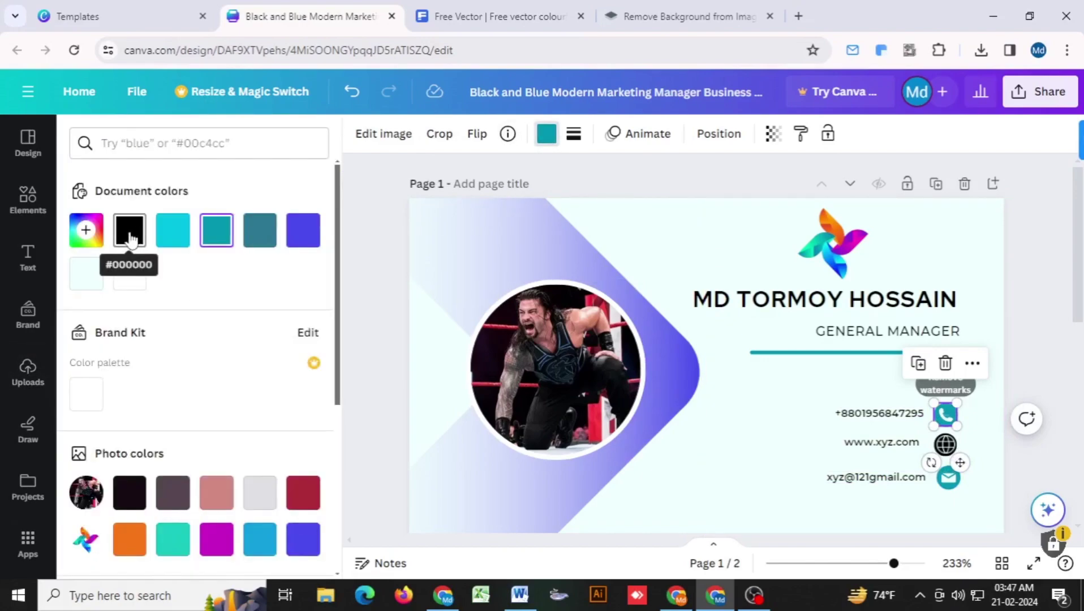
left_click(138, 239)
left_click(948, 478)
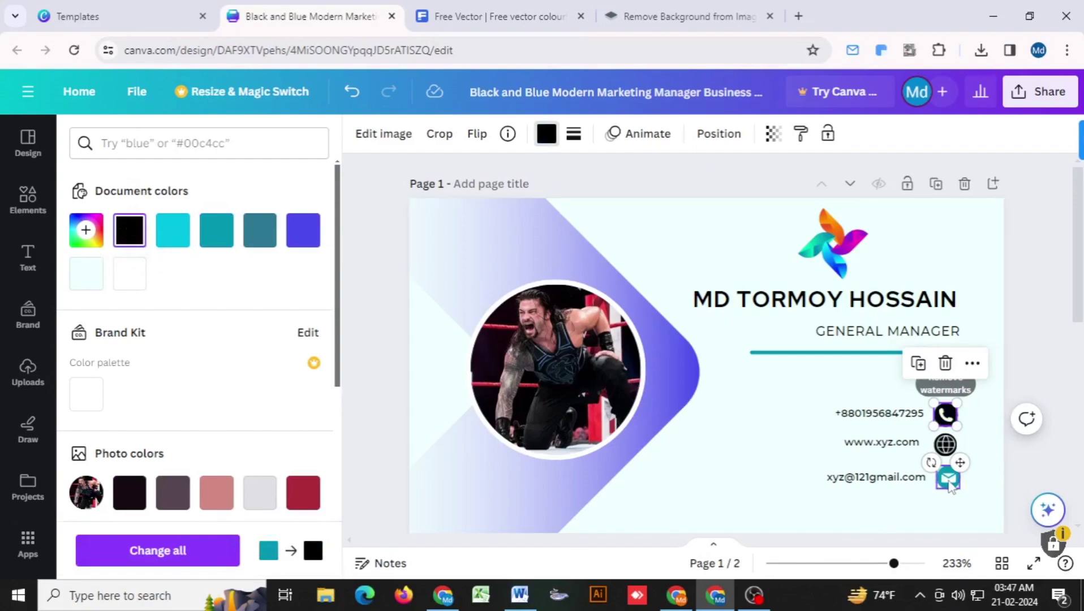
left_click(545, 142)
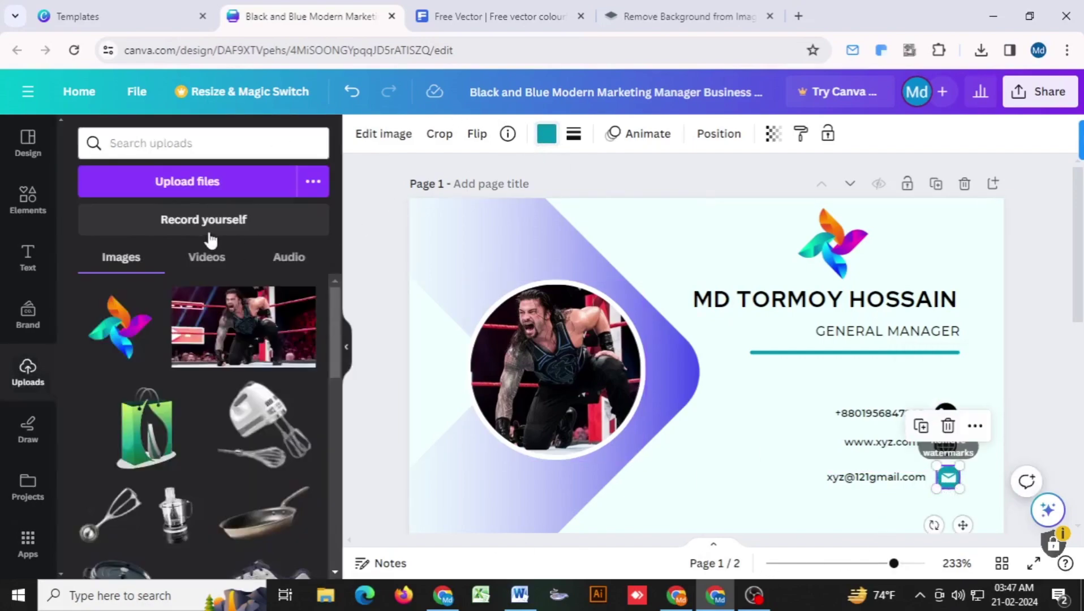
left_click(547, 141)
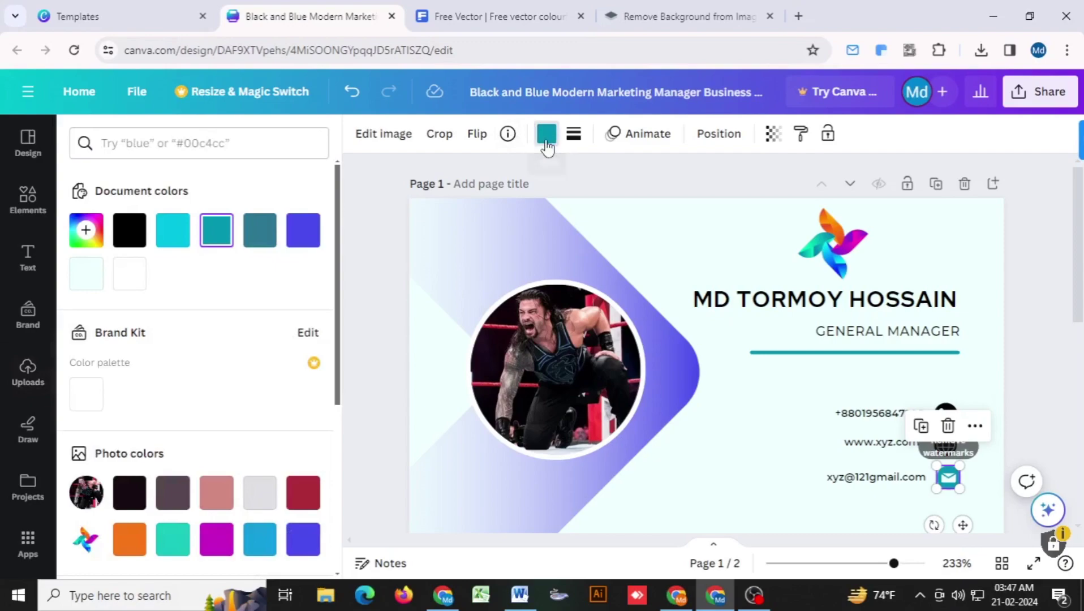
left_click(134, 243)
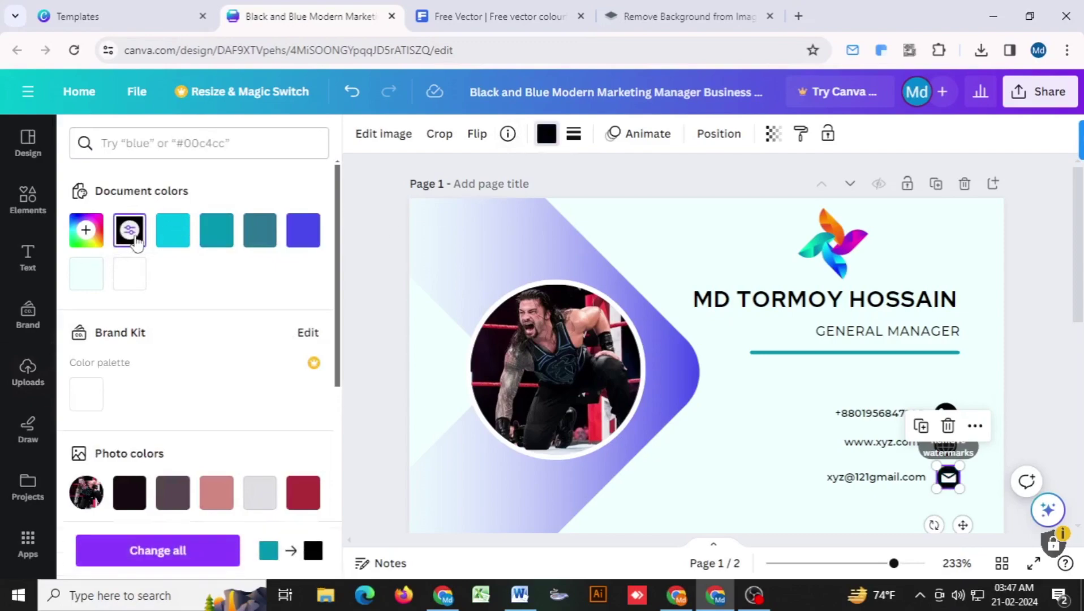
left_click(775, 480)
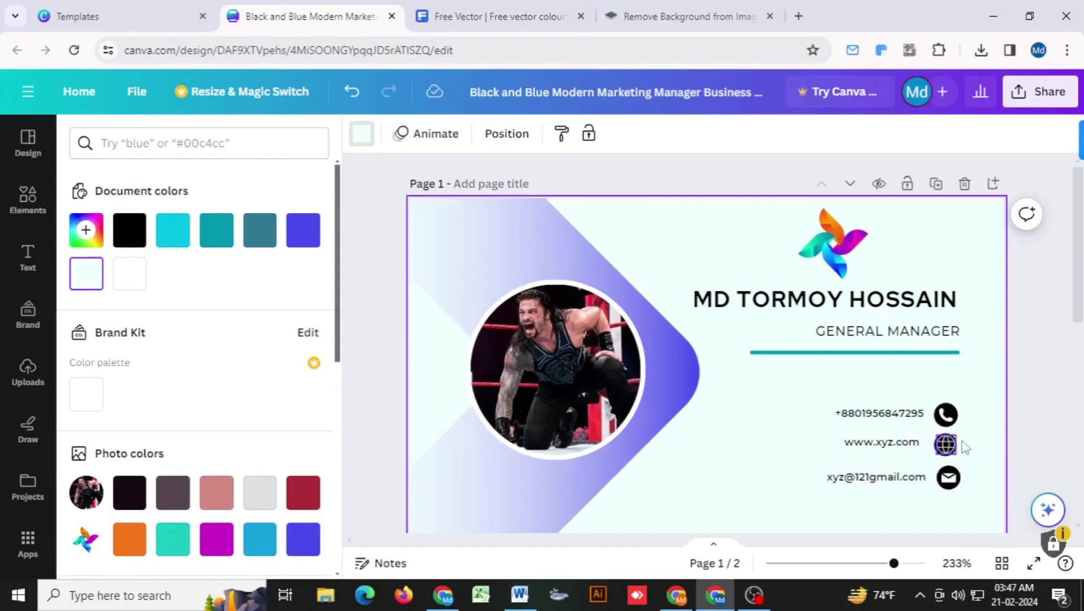
left_click(939, 447)
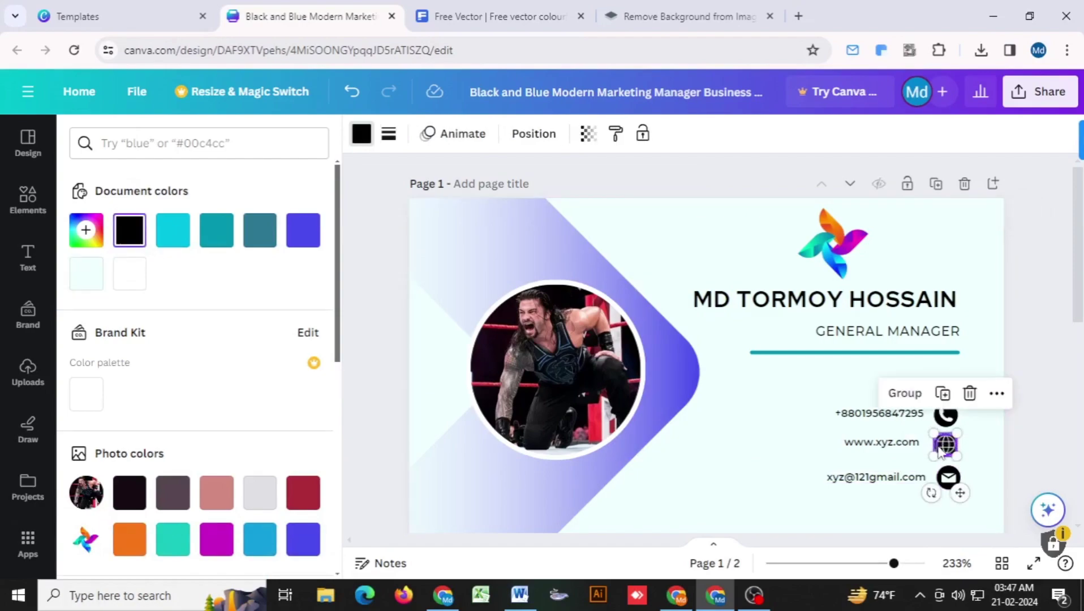
left_click(980, 463)
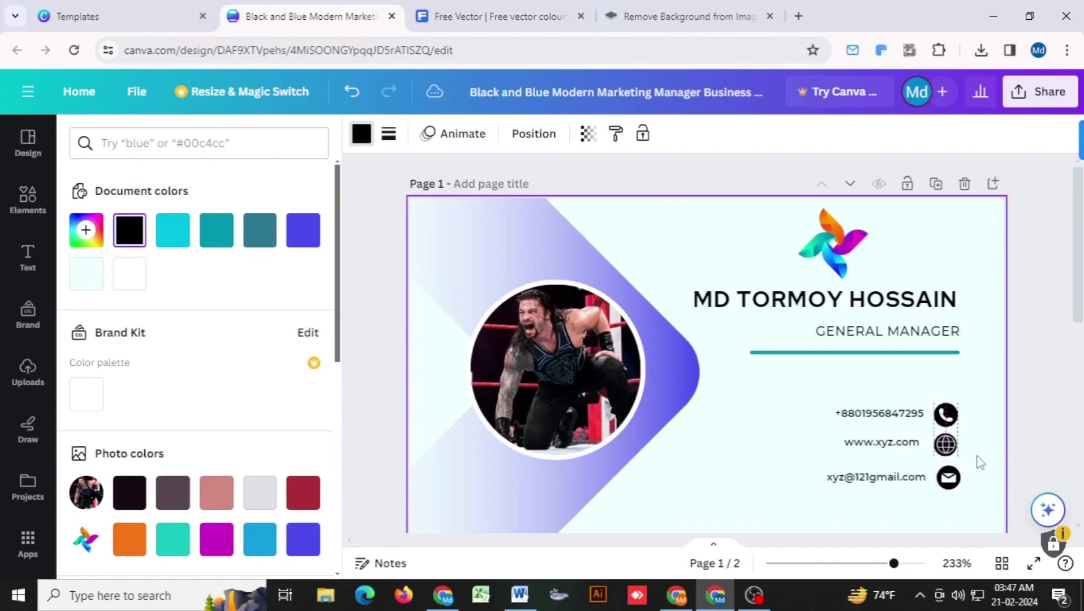
left_click(969, 460)
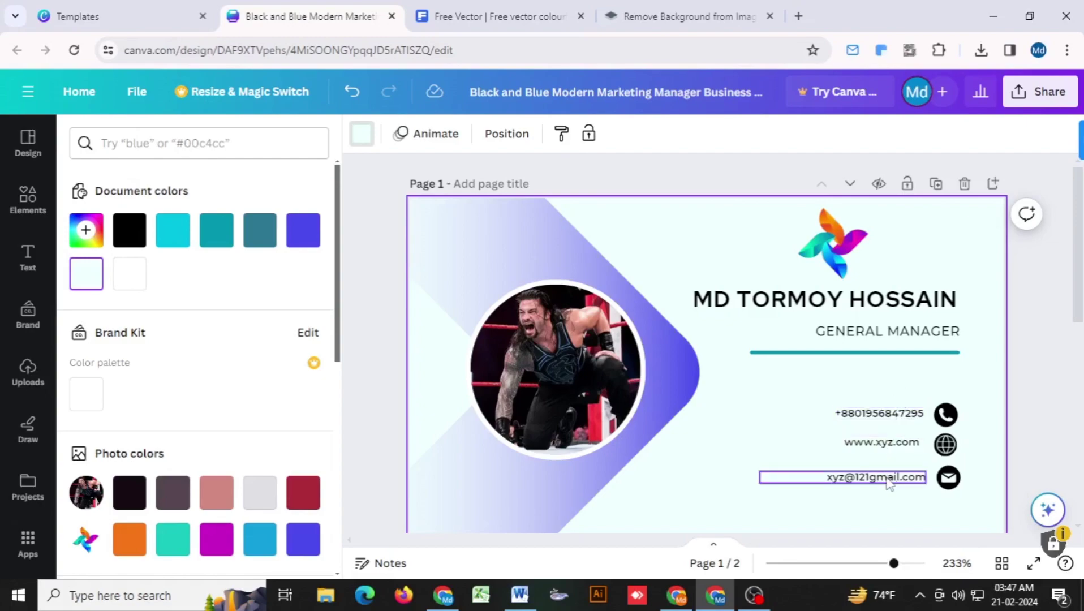
left_click(881, 444)
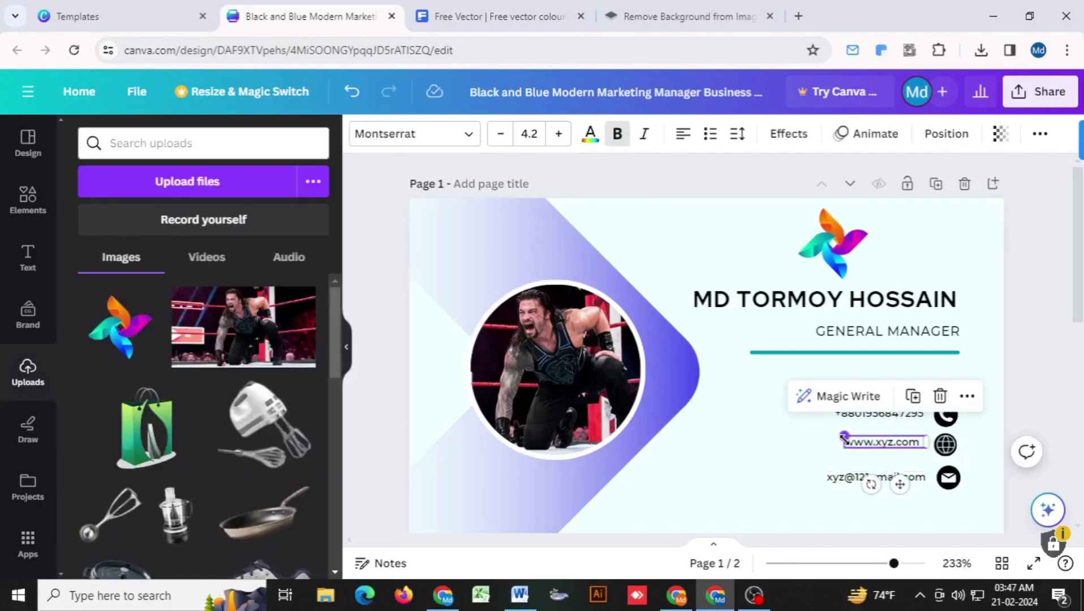
left_click_drag(841, 435, 826, 434)
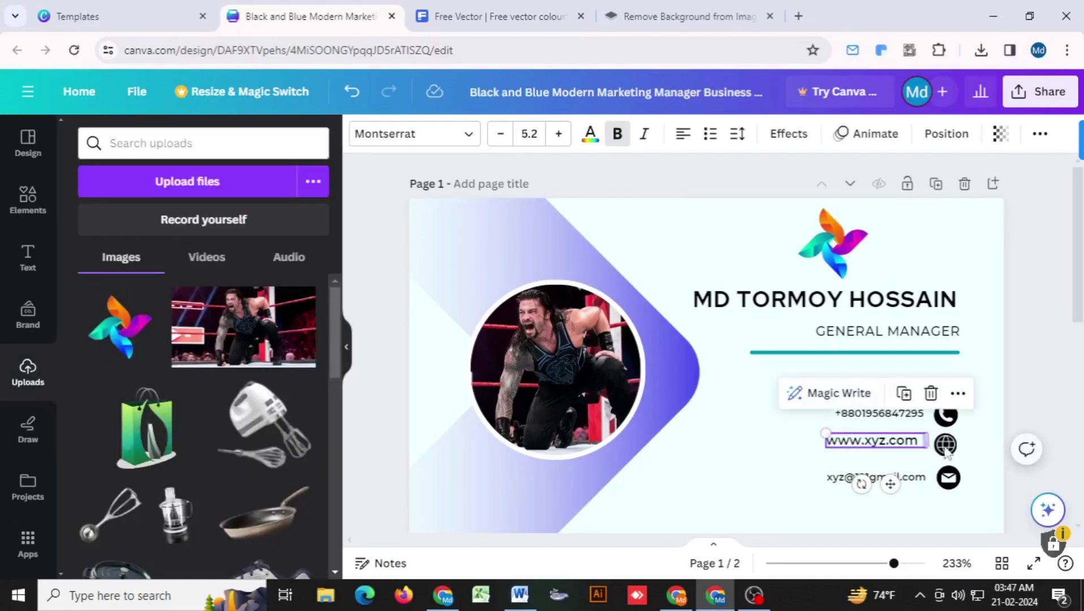
left_click(974, 451)
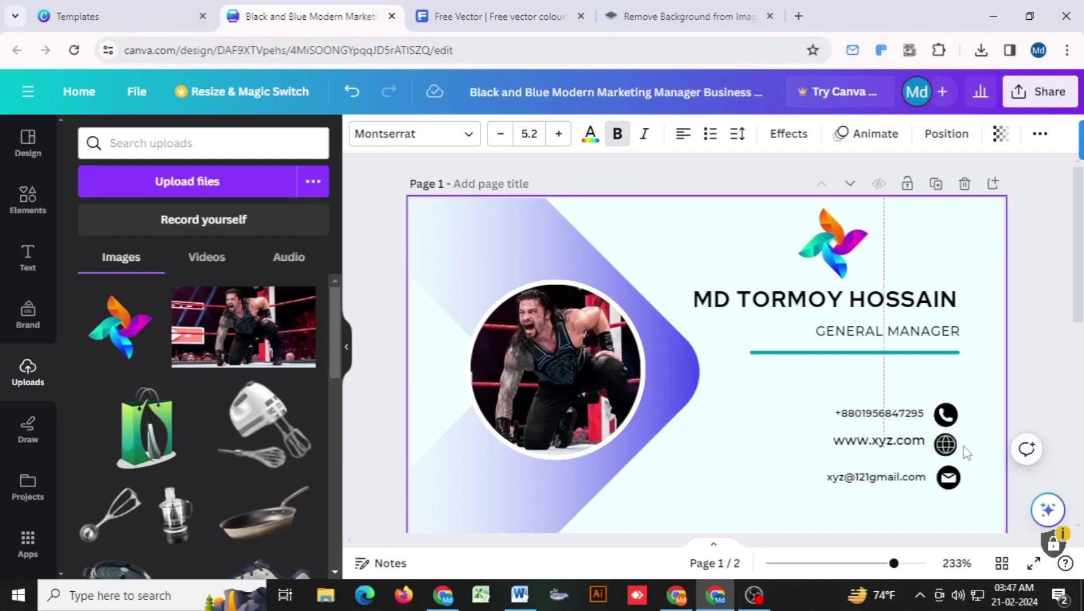
left_click(877, 441)
left_click(846, 416)
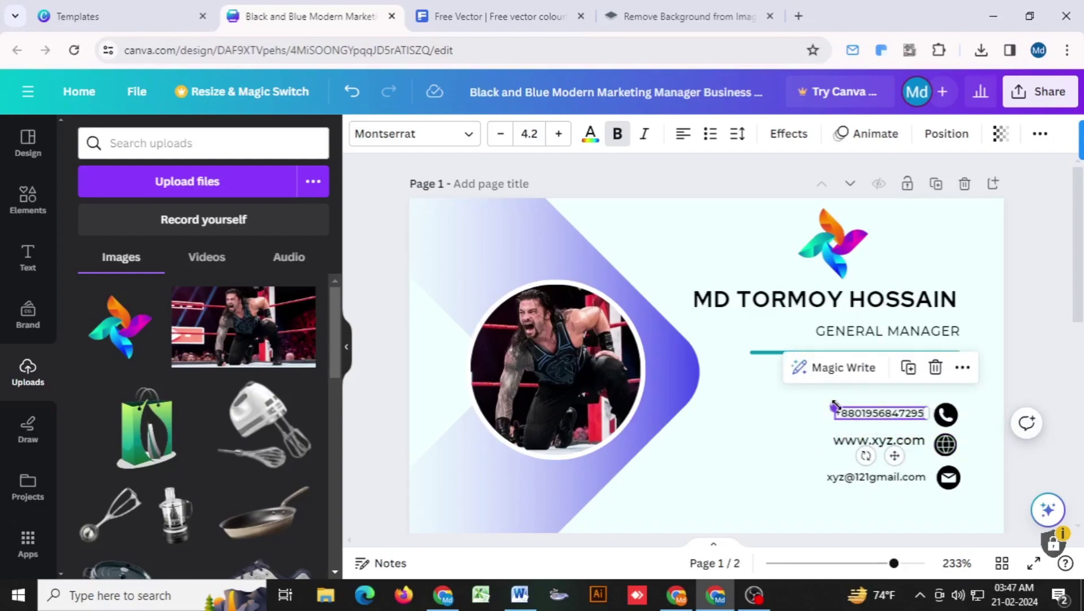
left_click_drag(835, 406, 821, 403)
left_click(859, 479)
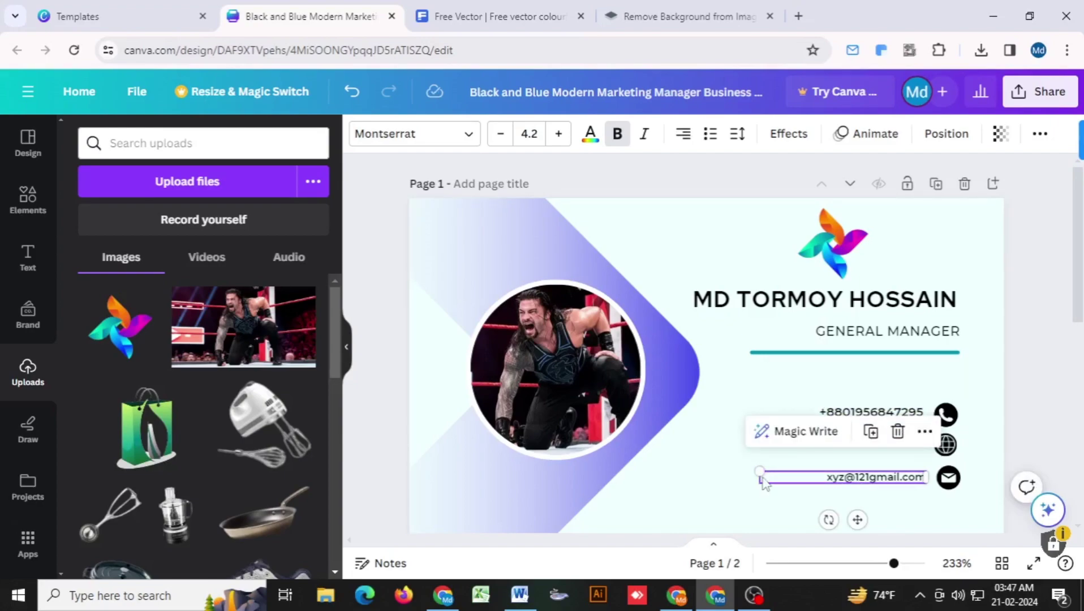
left_click_drag(761, 478, 813, 478)
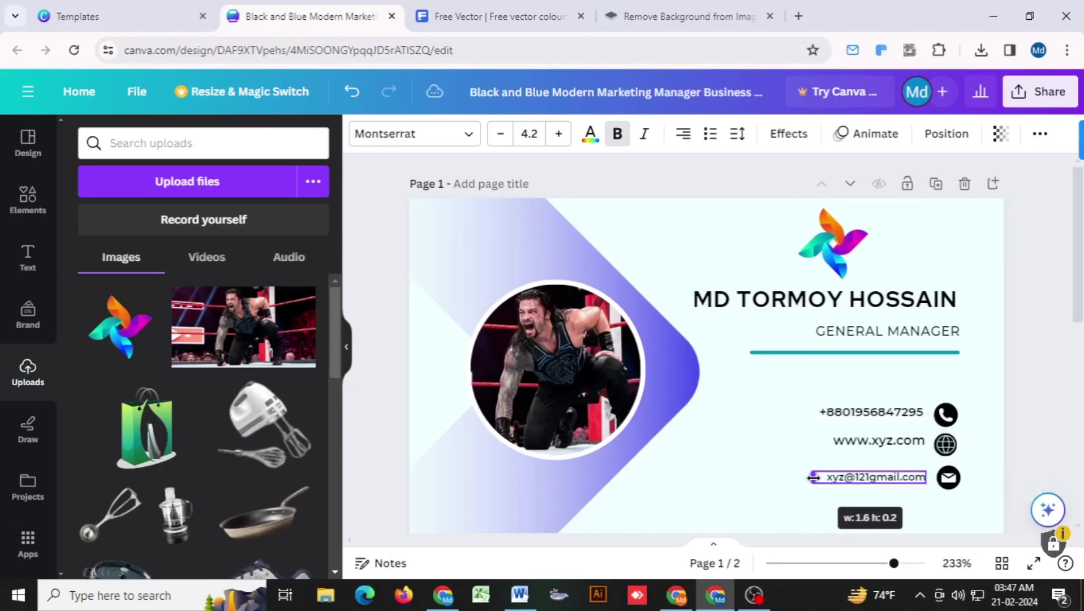
left_click_drag(811, 472, 790, 468)
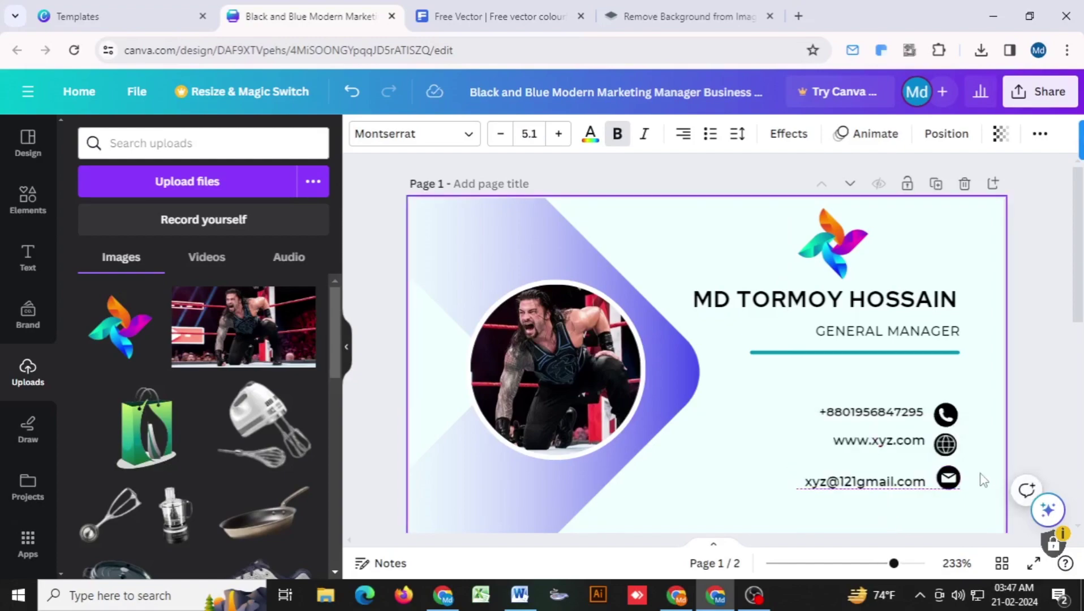
key("Up")
key("Up")
key("Up")
key("Down")
key("Down")
key("Down")
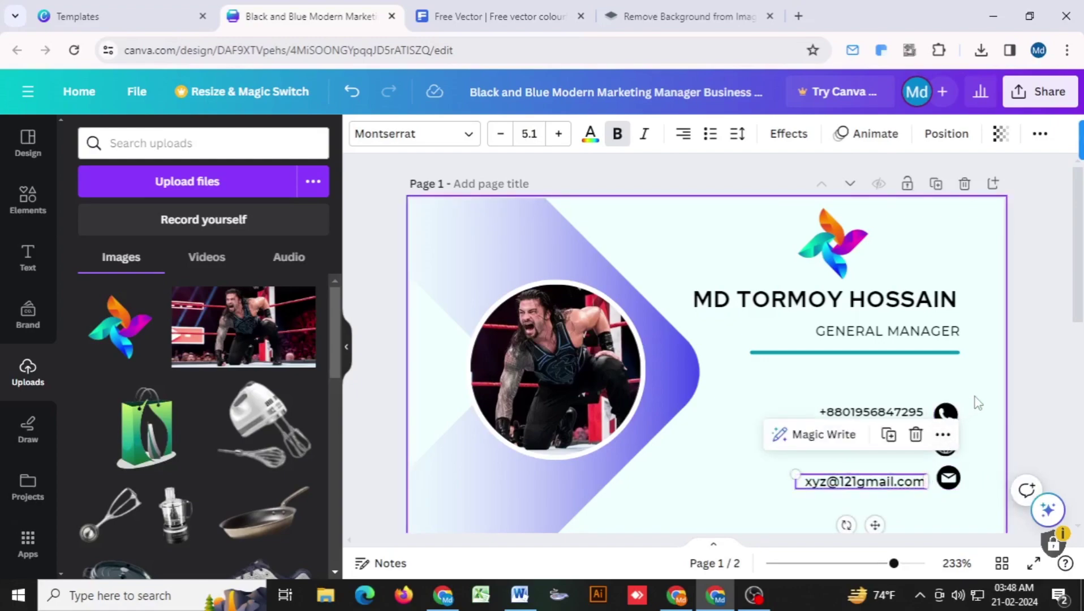
Move the website and e-mail lines down to even the contact spacing.
left_click(922, 444)
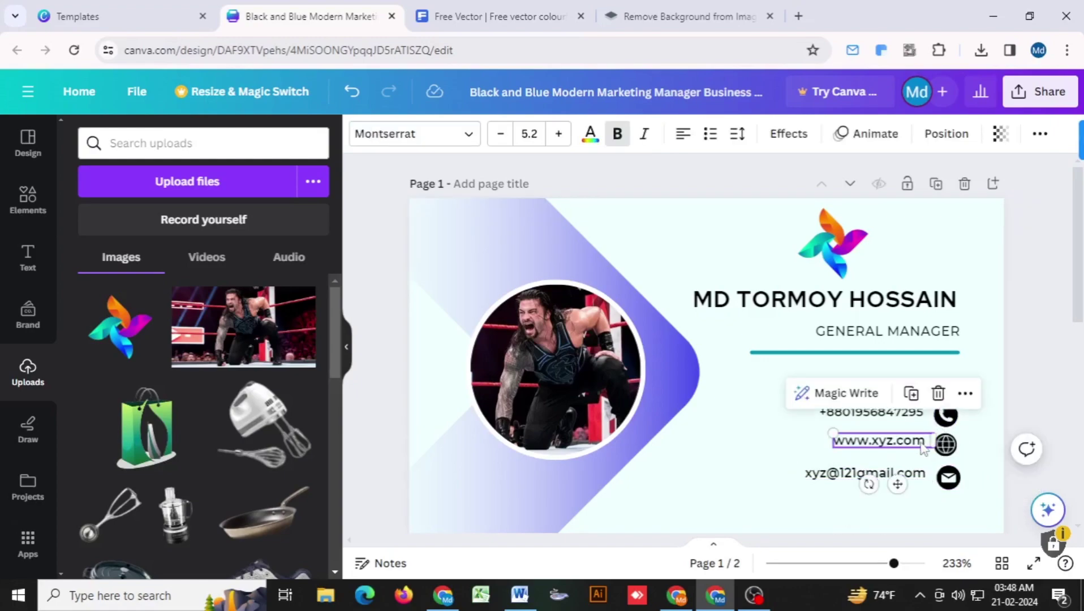
left_click_drag(922, 446, 923, 452)
left_click(991, 401)
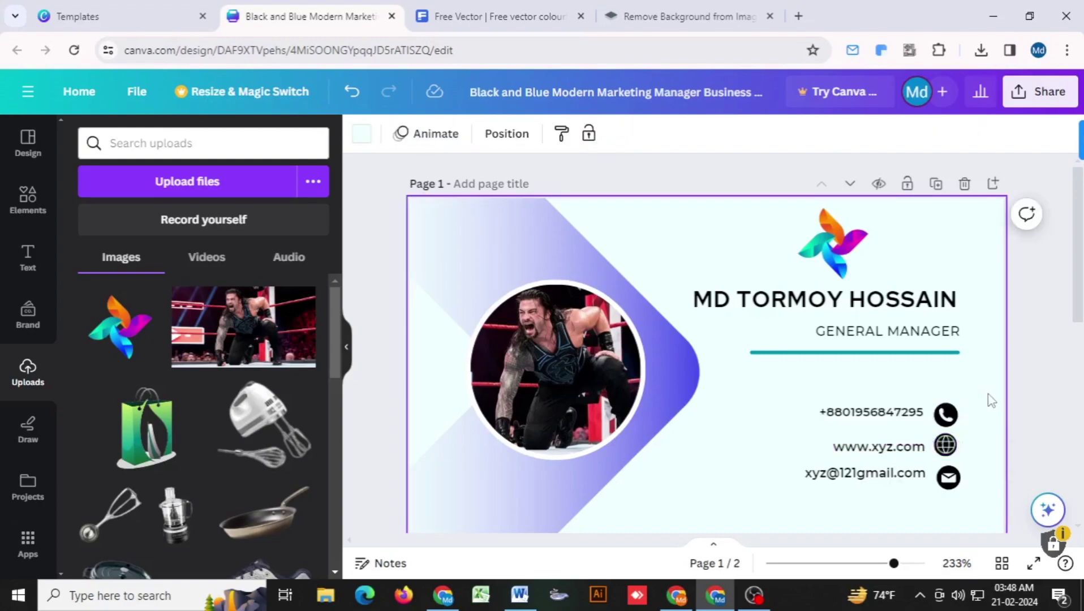
left_click(926, 451)
left_click_drag(922, 473, 953, 478)
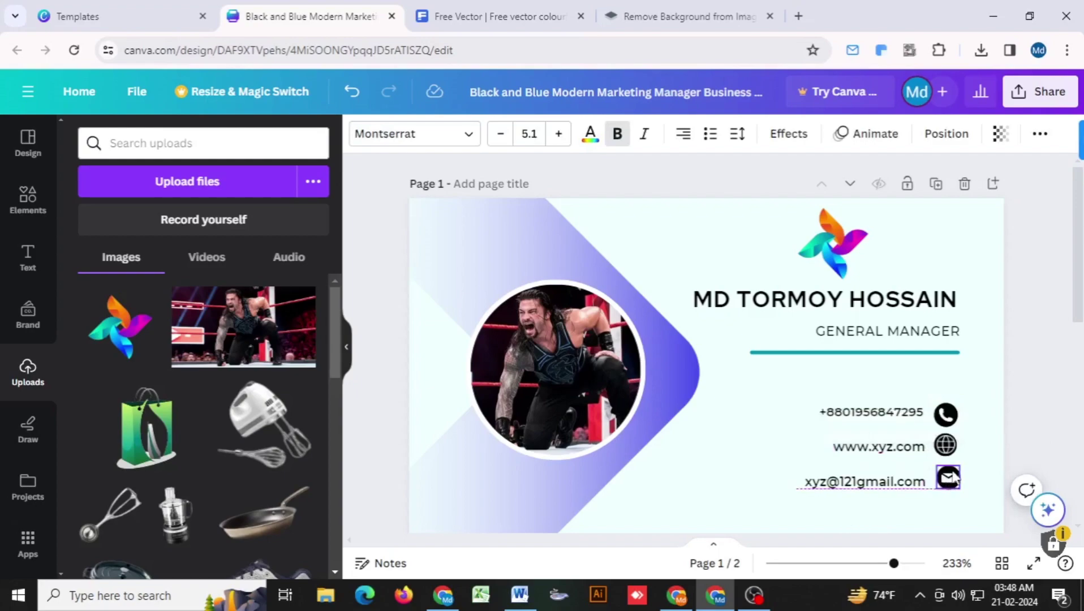
left_click(985, 383)
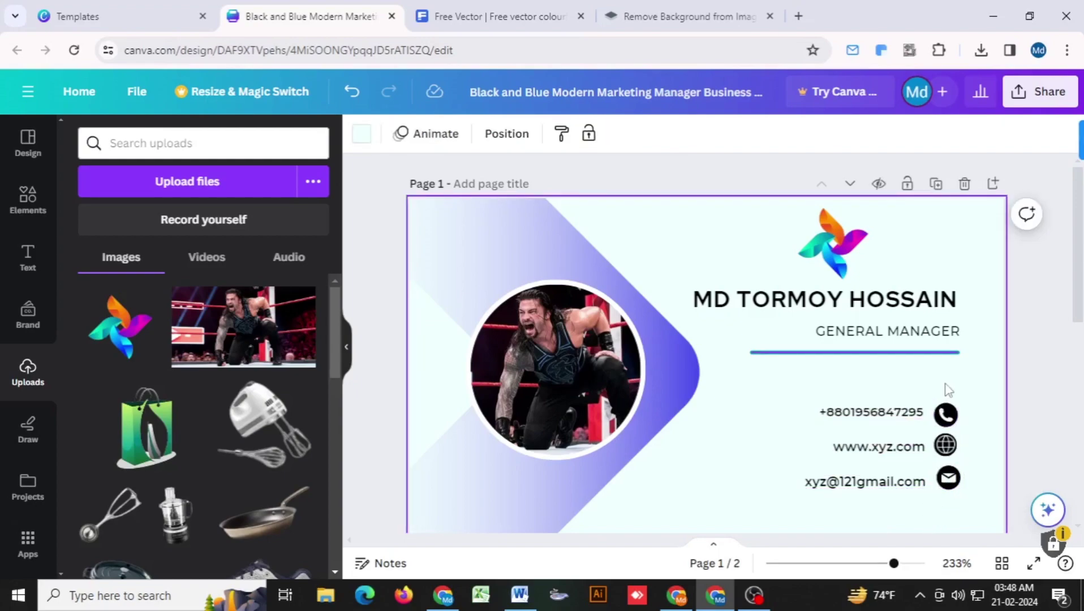
Enlarge all three contact lines and their icons together as one block.
left_click_drag(962, 373, 795, 497)
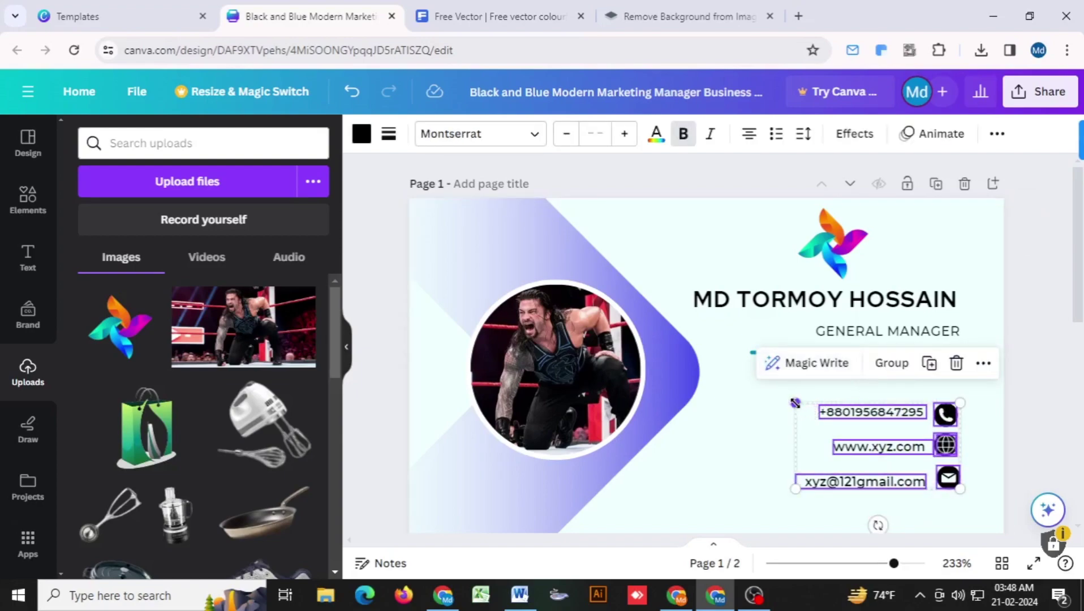
left_click_drag(794, 403, 769, 401)
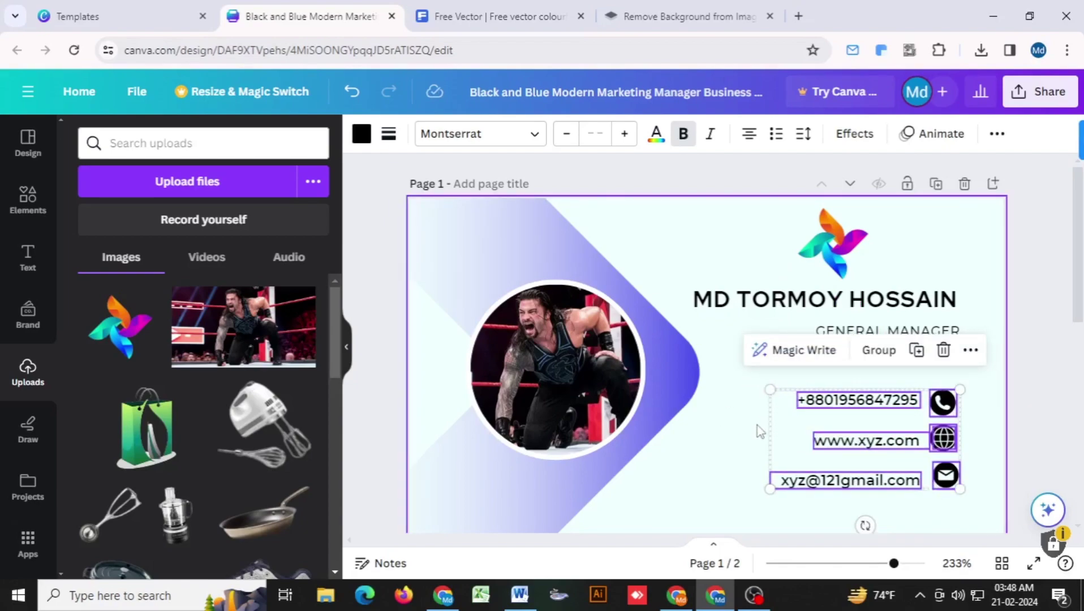
left_click(731, 433)
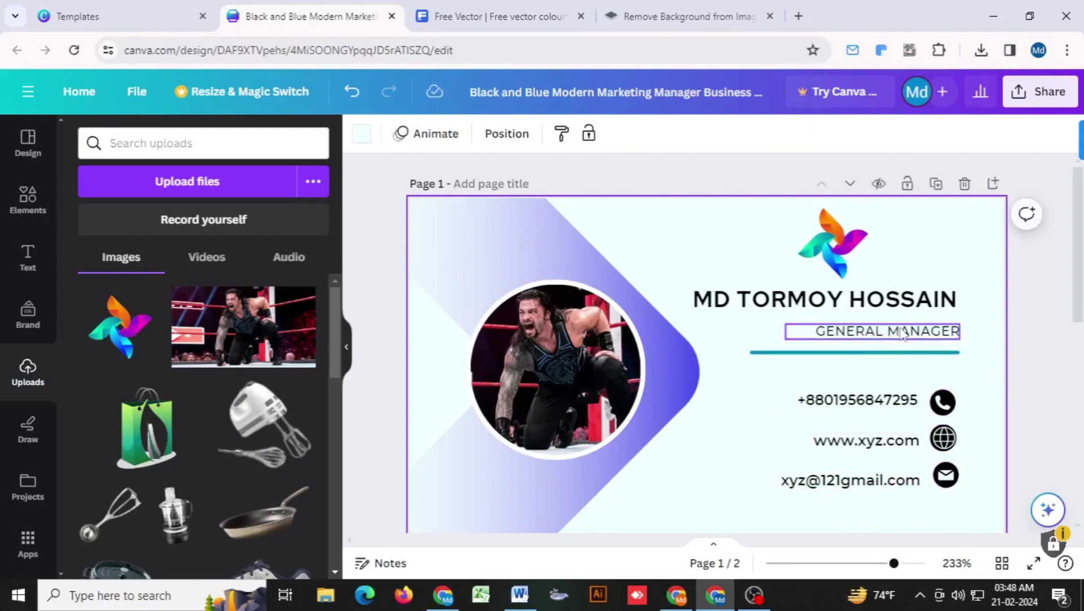
Enlarge the name heading to size 10.1 by dragging its corner handle.
left_click(756, 305)
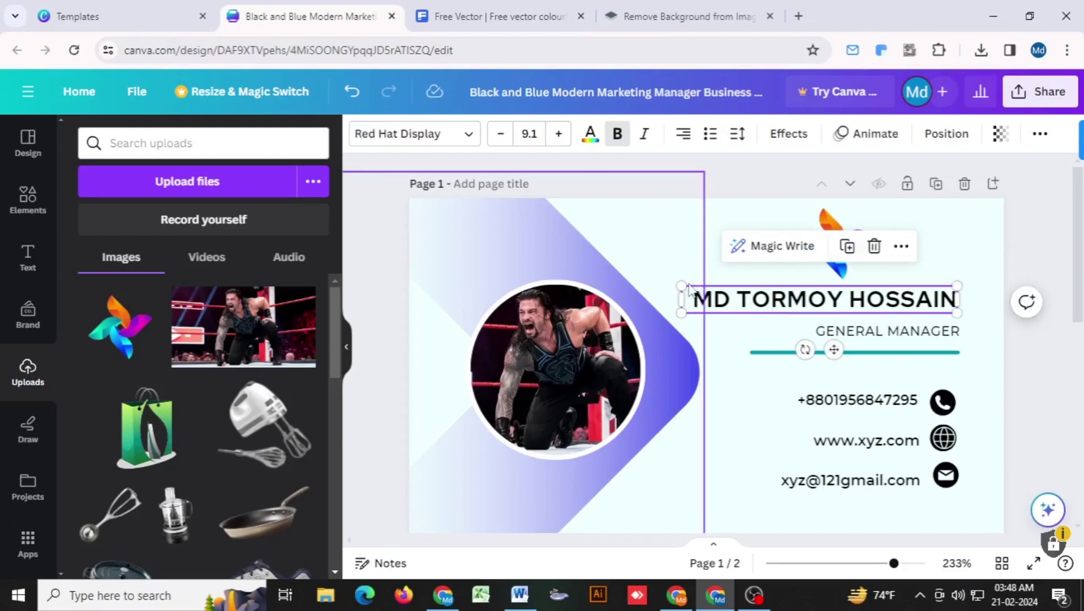
left_click_drag(681, 286, 652, 283)
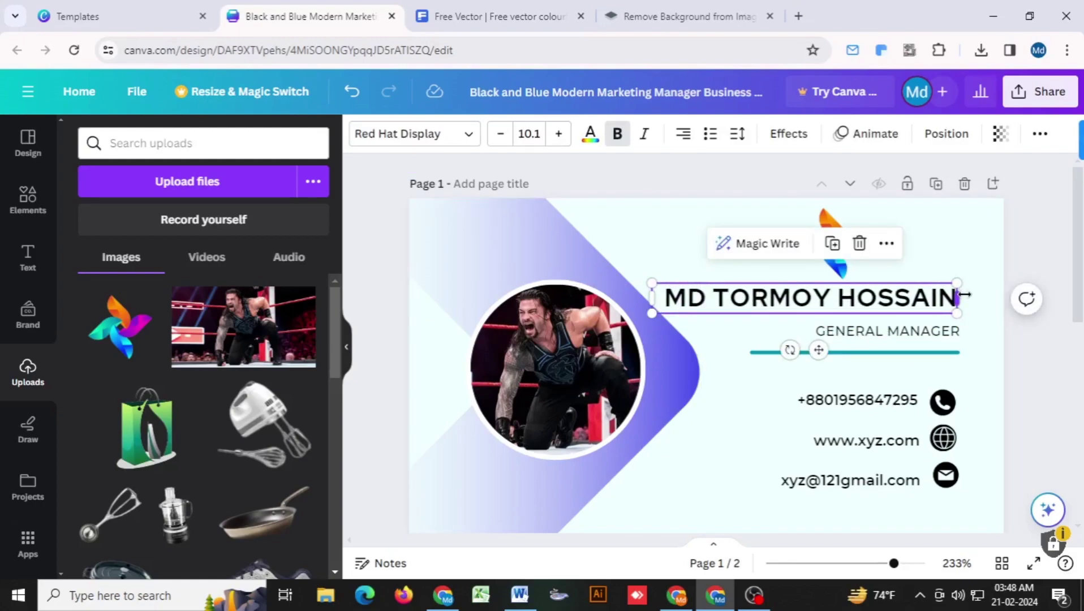
left_click(966, 263)
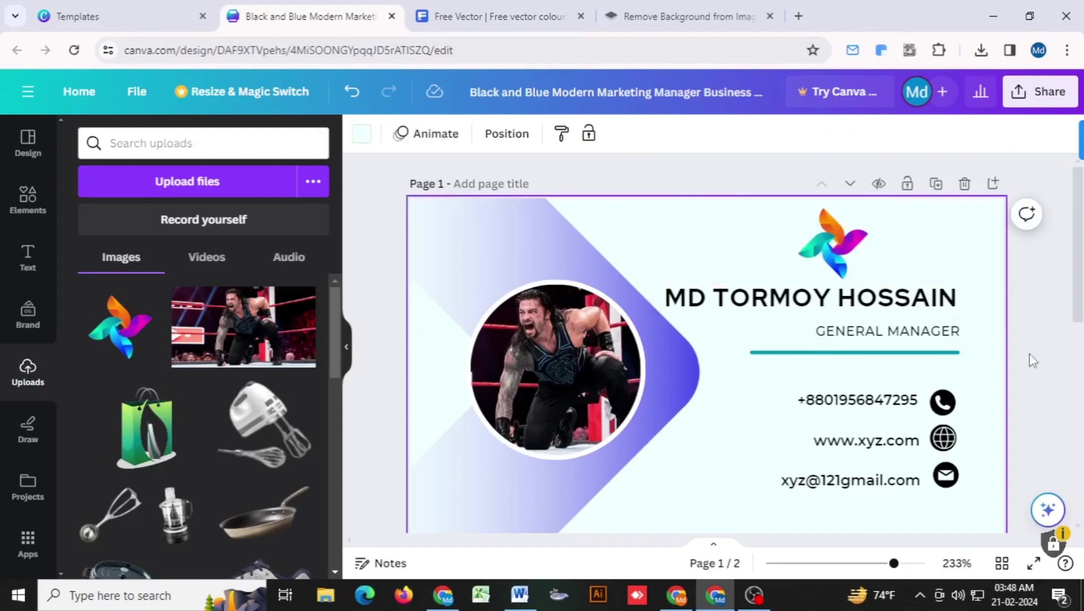
Shift the name heading so its right edge lines up with GENERAL MANAGER.
left_click(946, 308)
left_click_drag(946, 308, 960, 306)
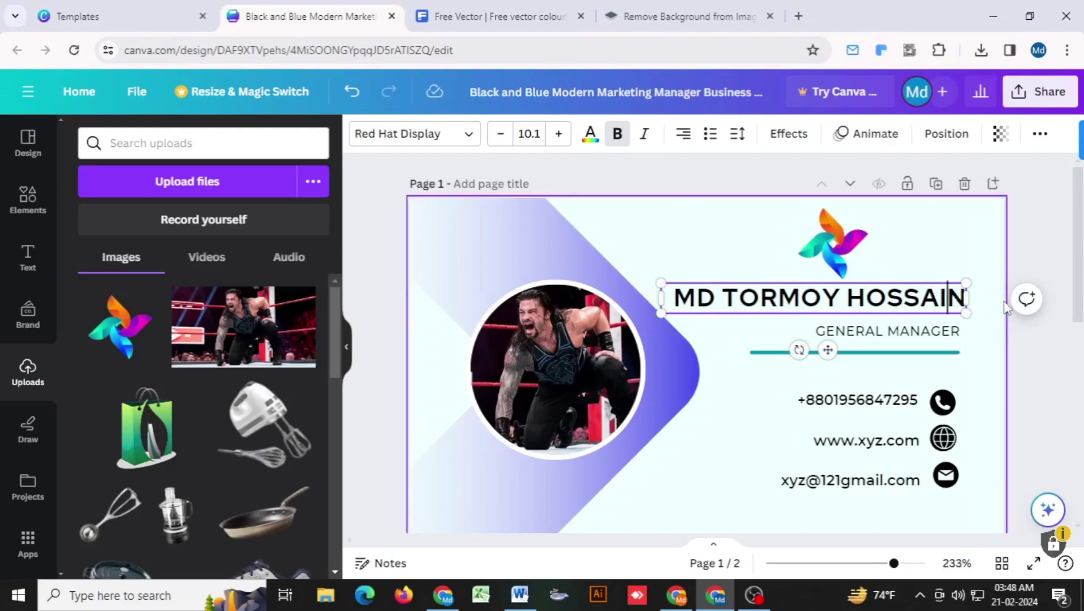
left_click(970, 292)
left_click_drag(971, 292, 946, 303)
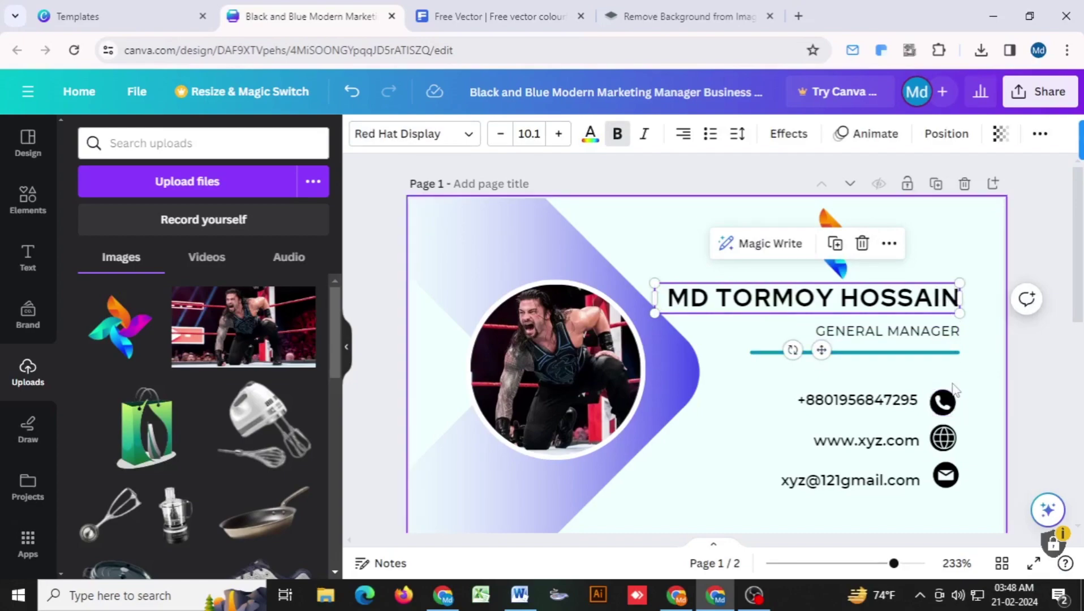
left_click(975, 279)
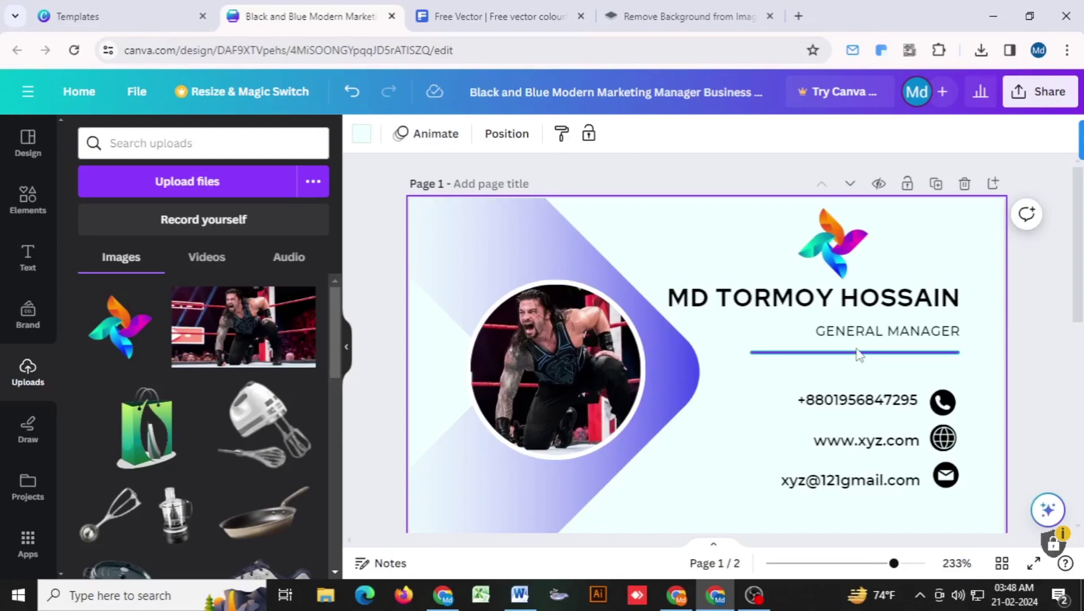
Scroll down past page 1 to show Page 2 with the knot logo and LARANA, INC.
scroll(858, 354, "down", 2)
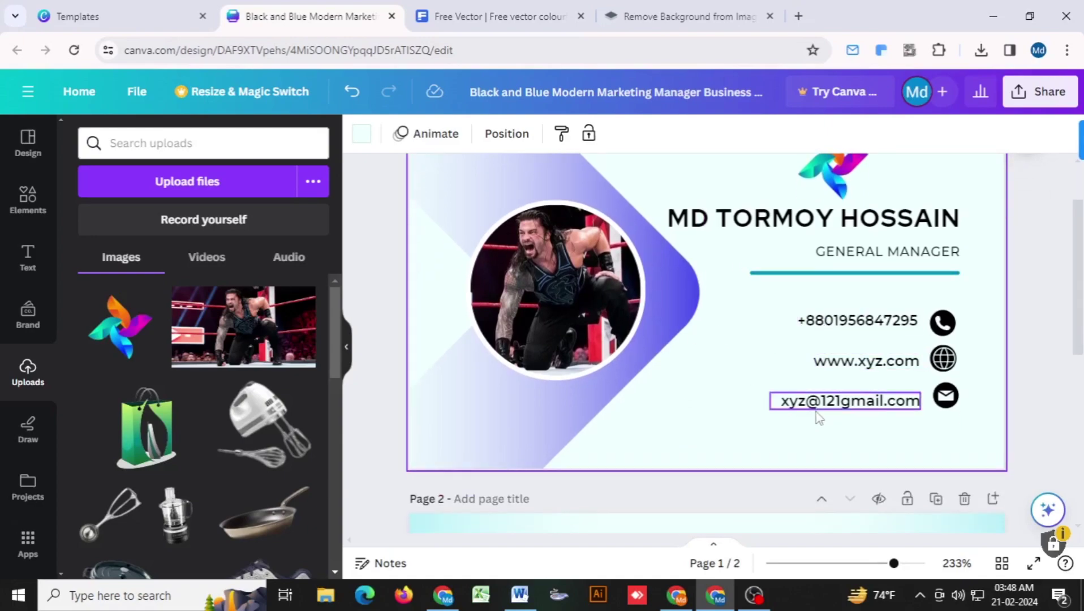
scroll(849, 427, "down", 5)
scroll(856, 430, "down", 2)
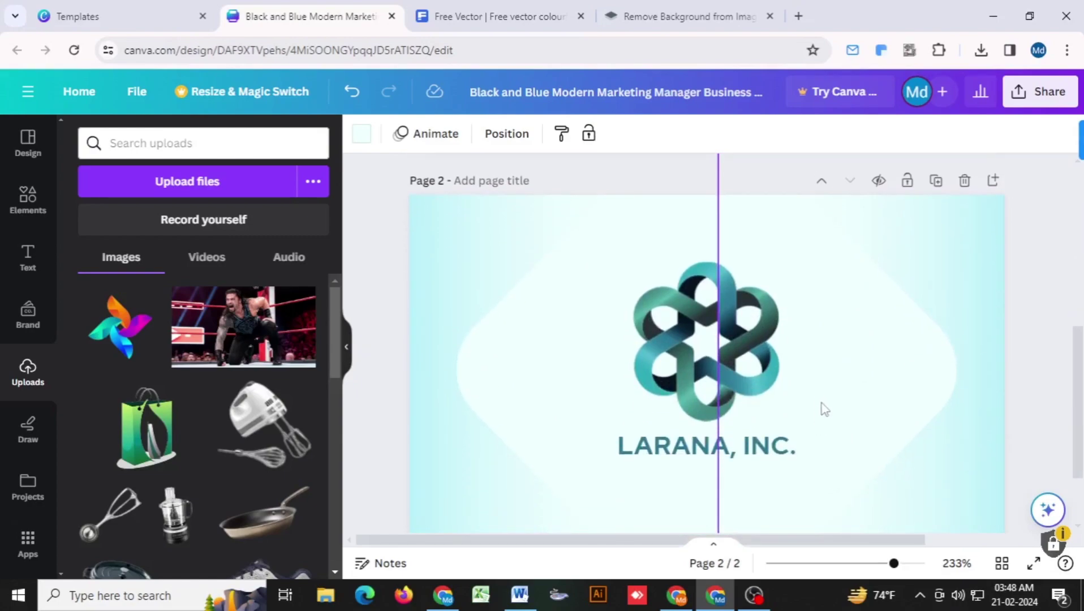
scroll(826, 419, "up", 4)
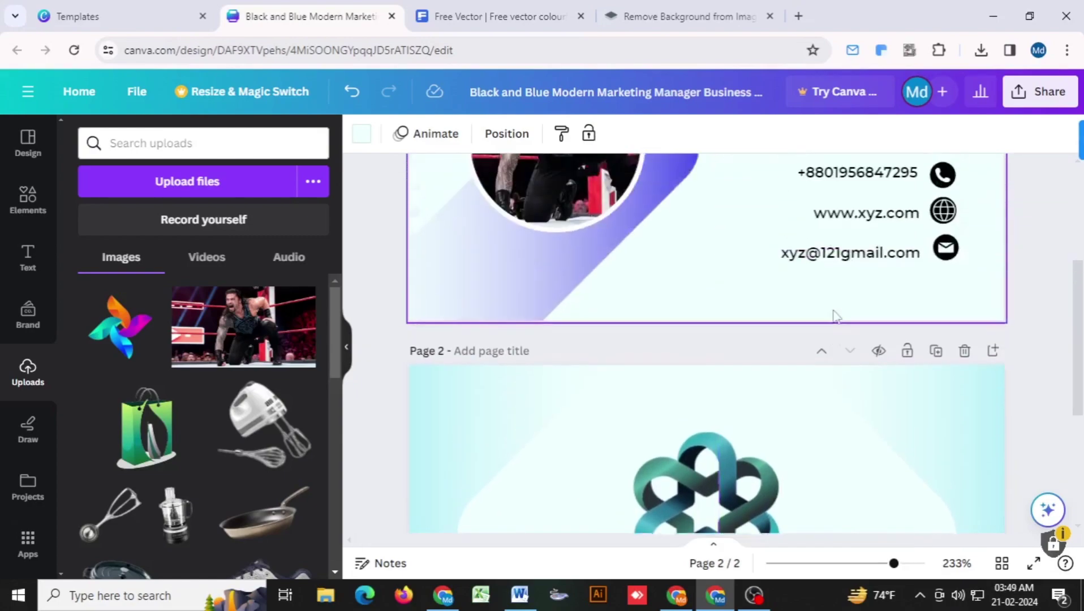
scroll(821, 339, "up", 4)
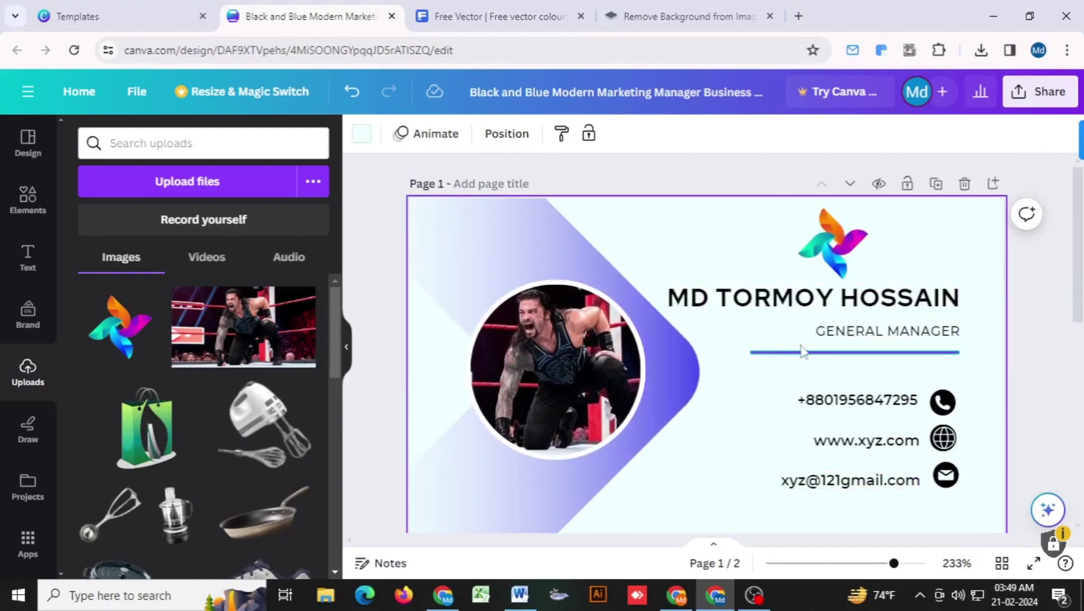
scroll(753, 367, "down", 4)
scroll(724, 424, "down", 1)
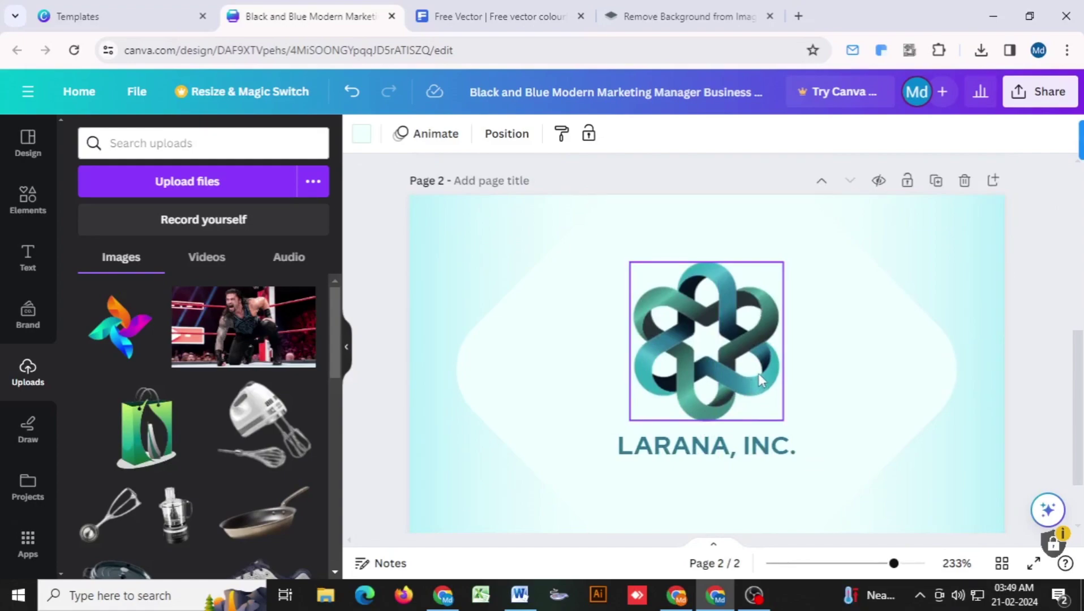
Delete the green knot logo and add the pinwheel image from Uploads.
left_click(714, 351)
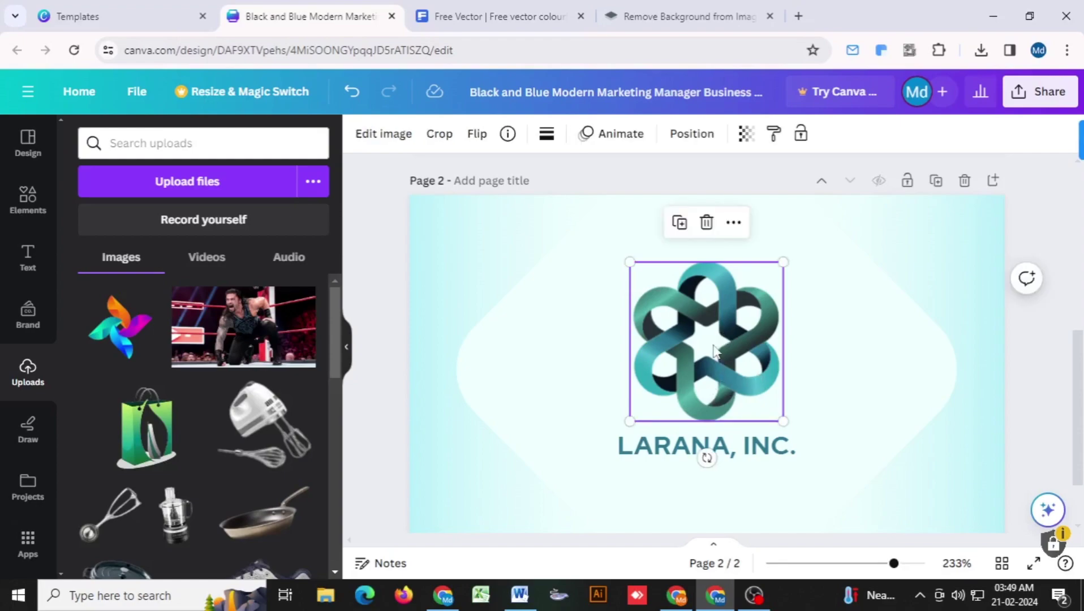
key("Delete")
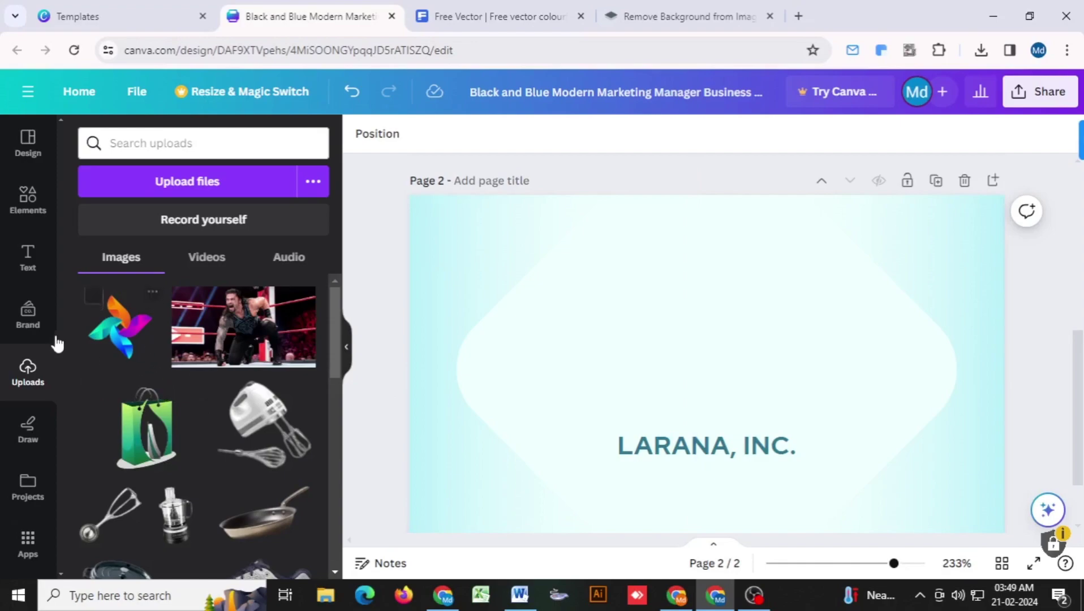
mouse_move(119, 326)
left_click(120, 338)
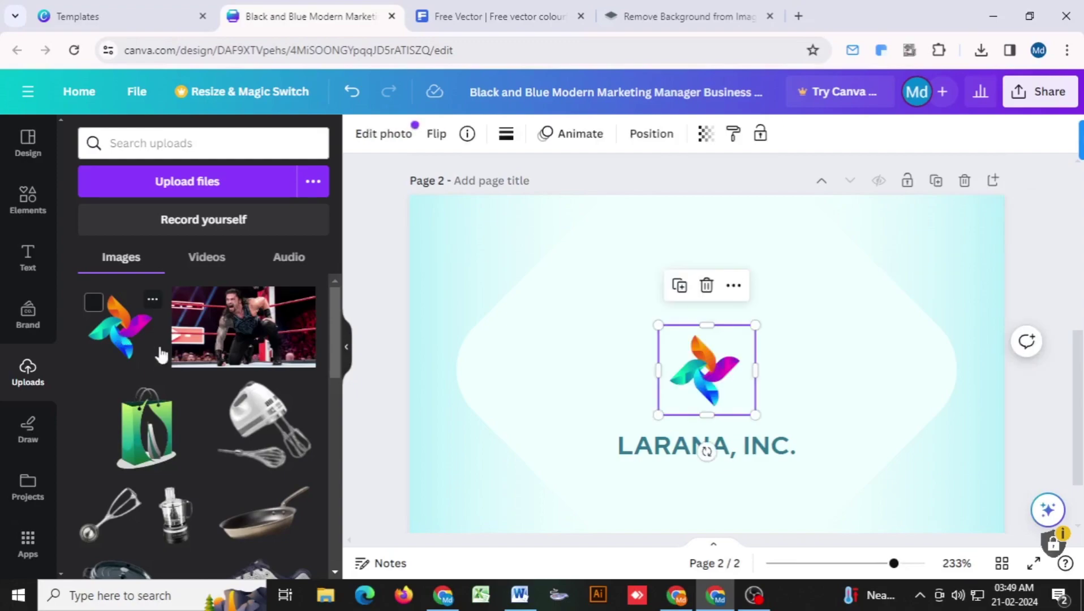
Enlarge the pinwheel logo and centre it just above the company name.
left_click_drag(756, 325, 951, 275)
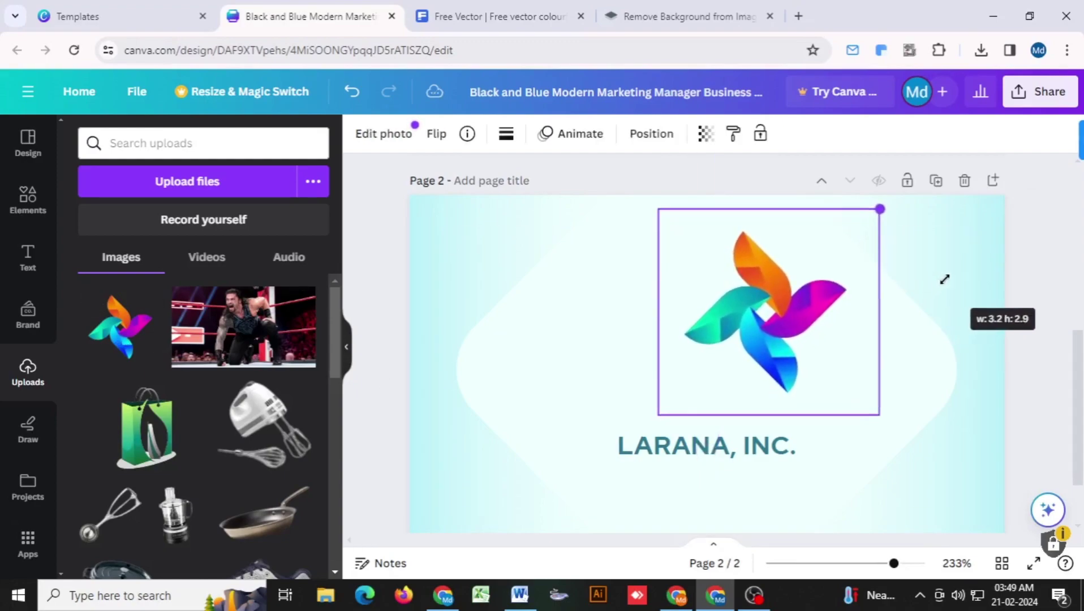
left_click_drag(823, 322, 758, 328)
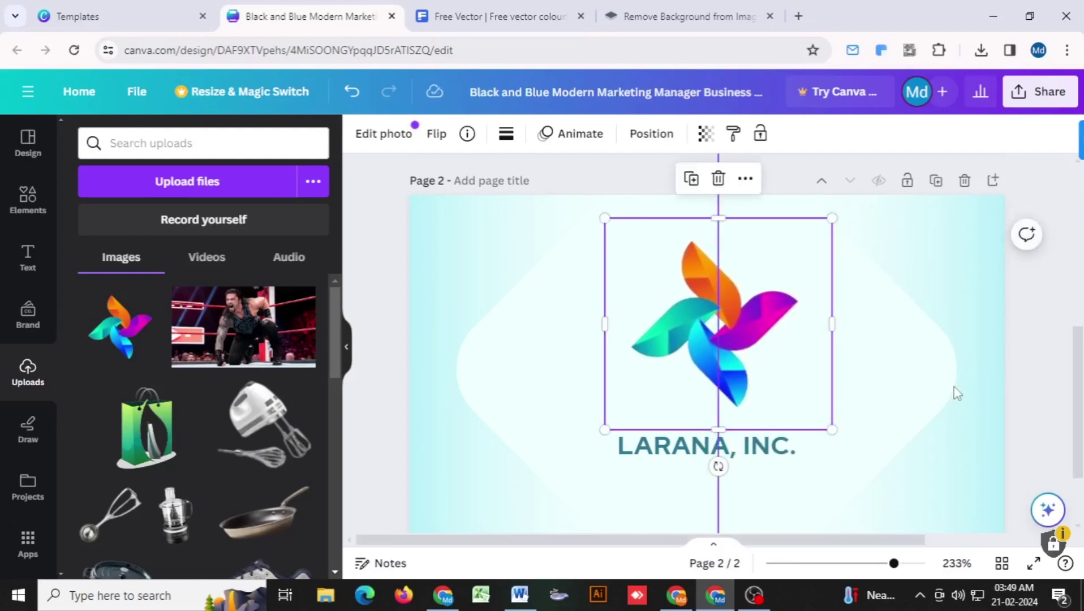
mouse_move(948, 379)
left_mouse_down()
mouse_move(693, 328)
mouse_move(702, 341)
left_mouse_up()
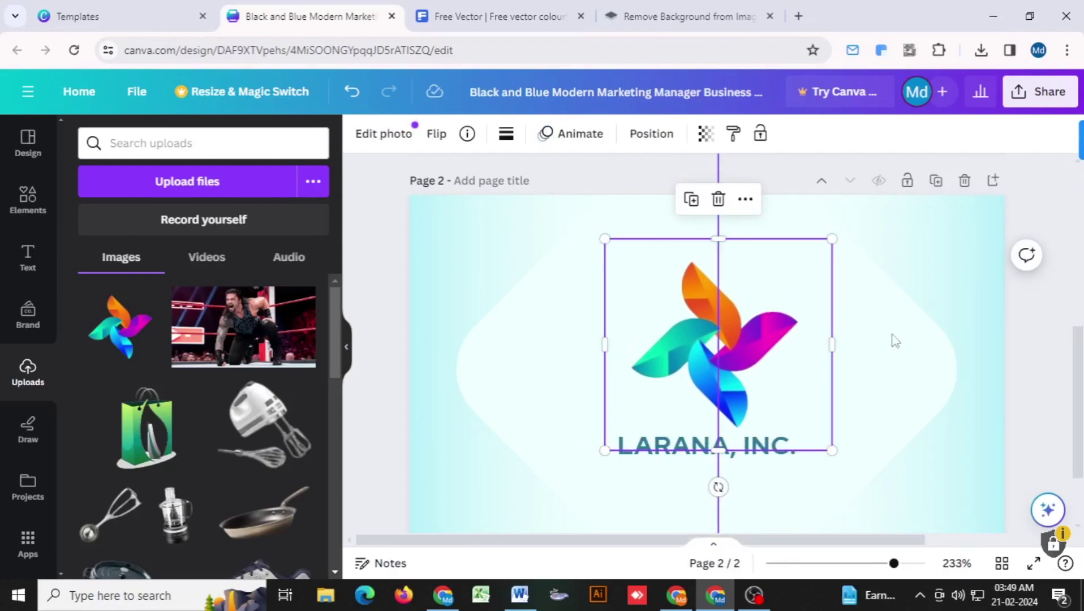
left_click(960, 296)
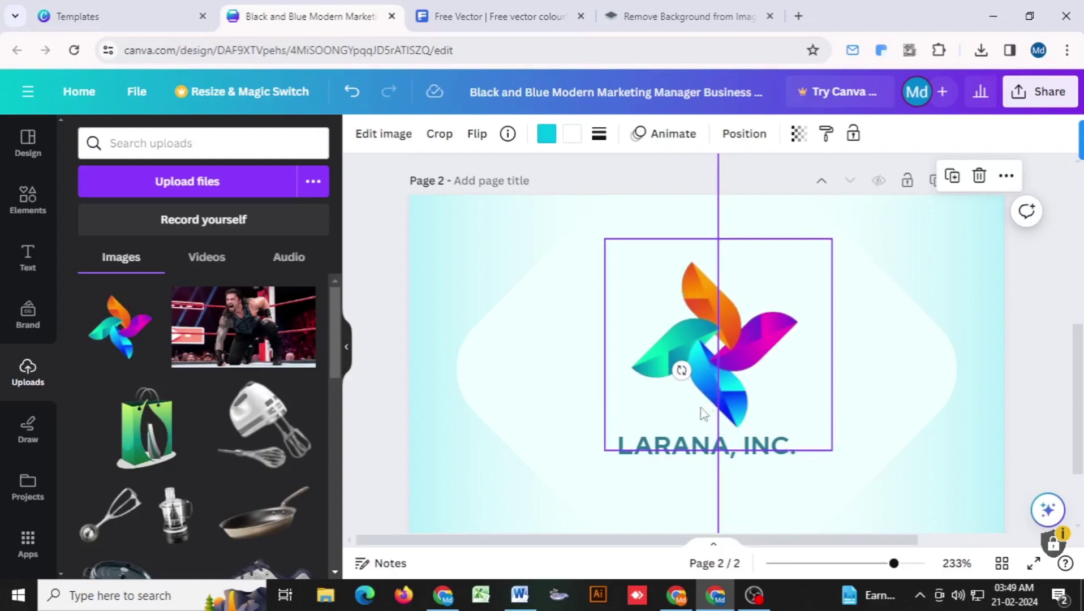
Replace the LARANA, INC. text with 'XYZ COMPANY LTD'.
left_click(747, 453)
double_click(746, 450)
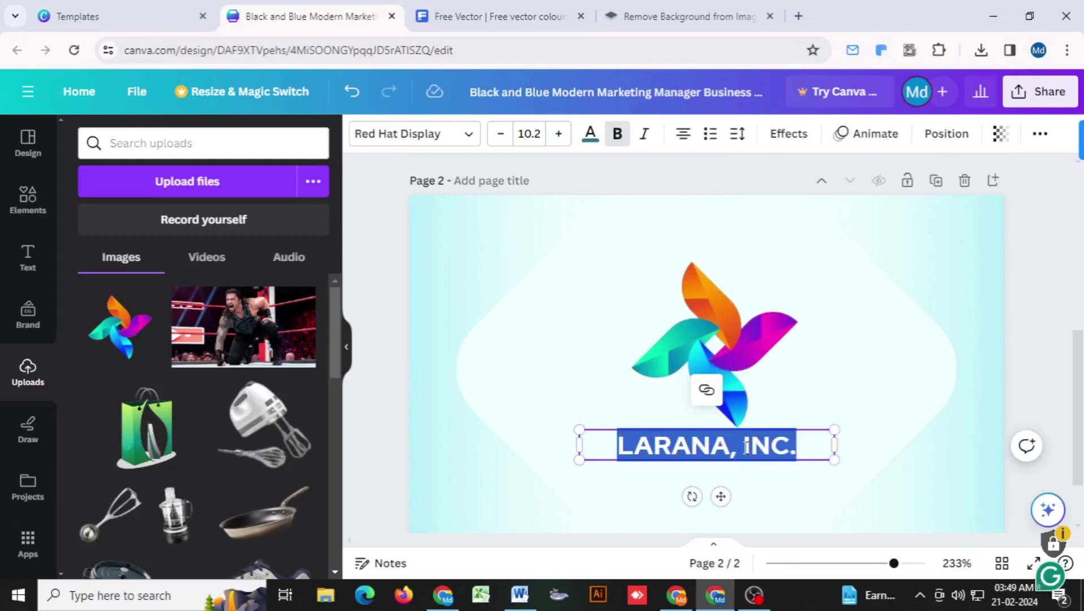
type("X")
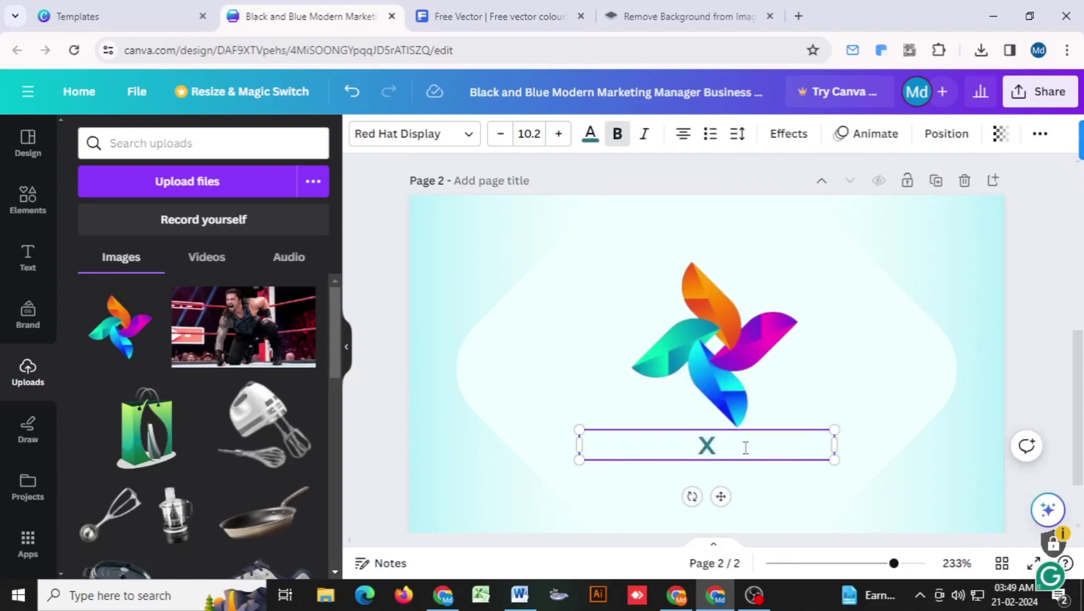
type("YZ")
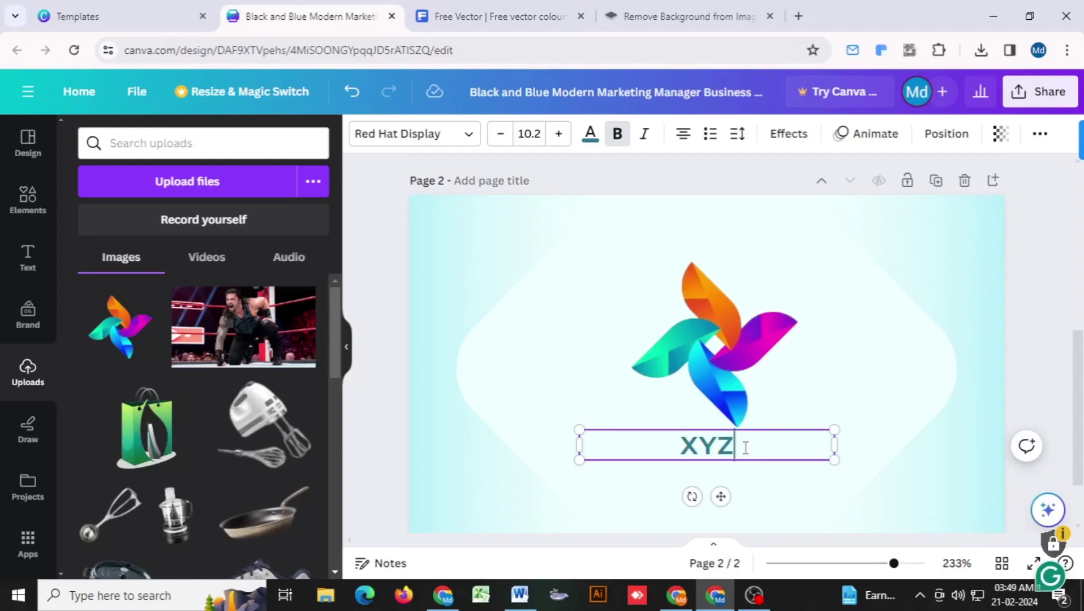
type(" CO")
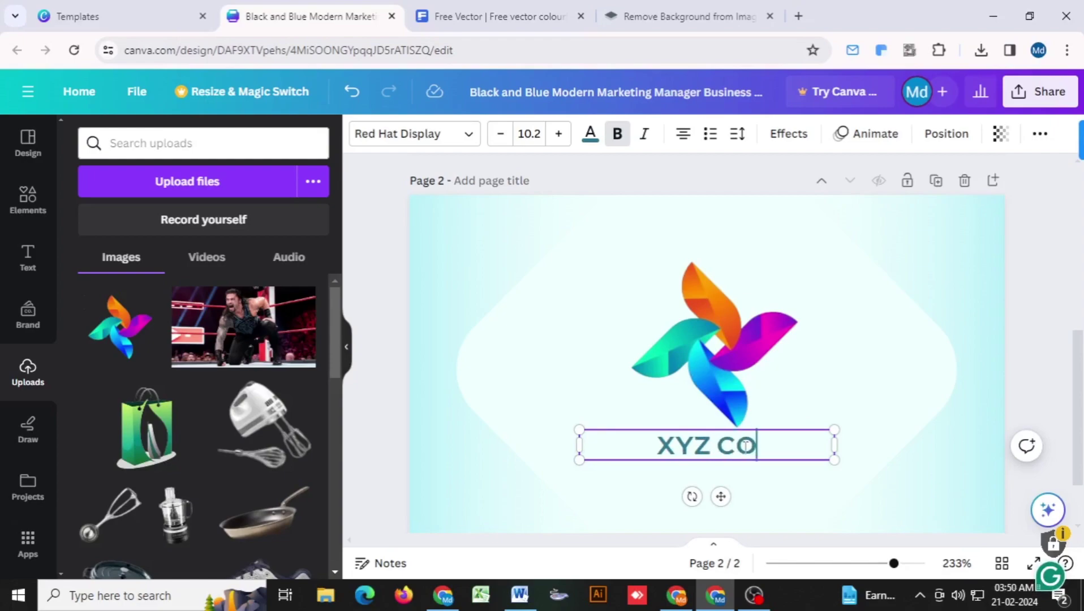
type("MPAN")
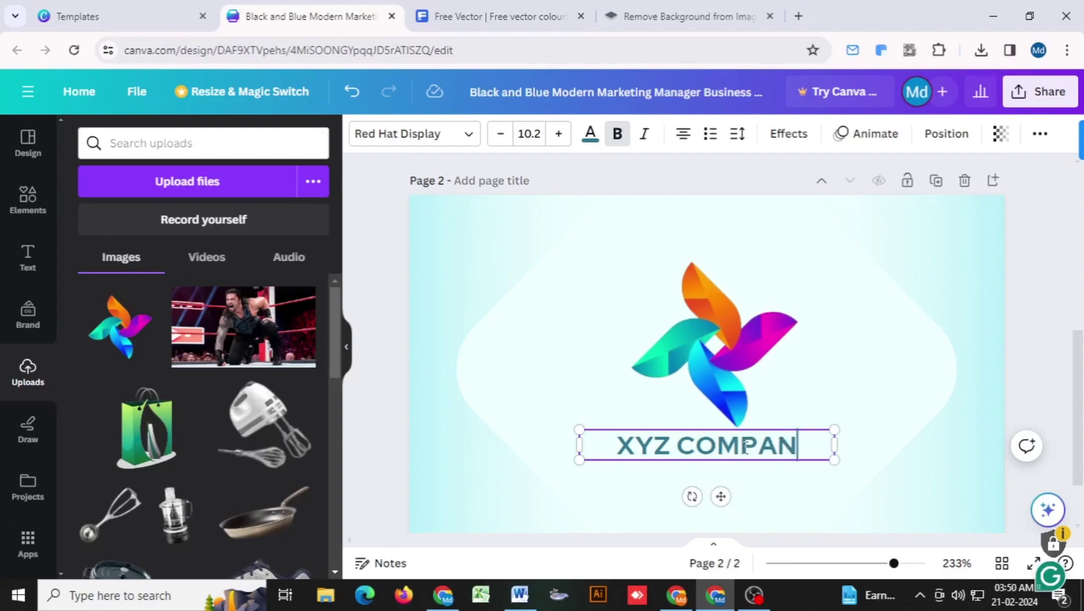
type("T")
key("BackSpace")
type("Y L")
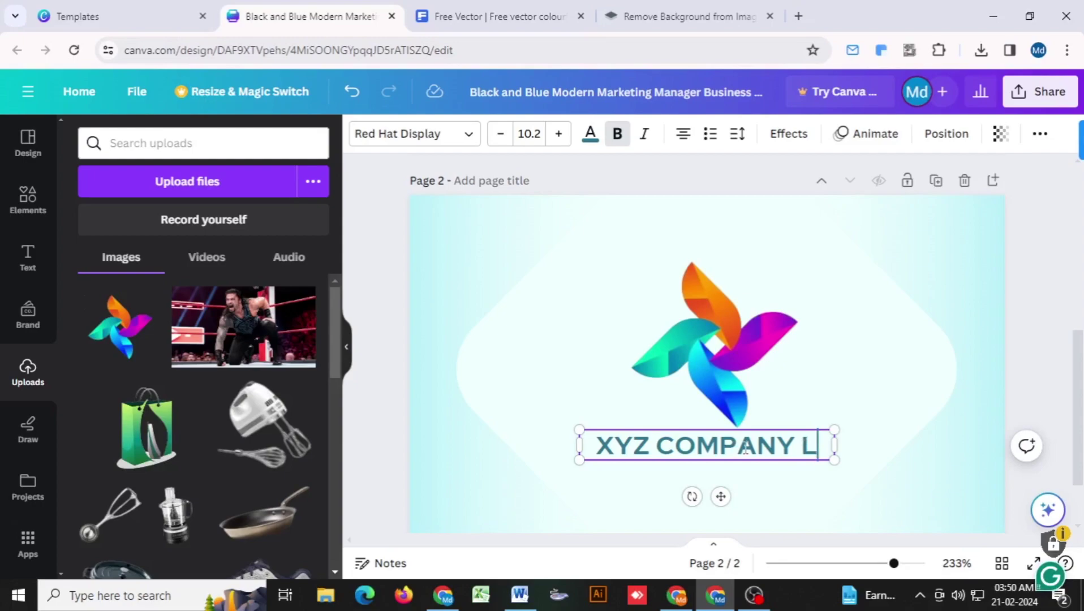
type("TD")
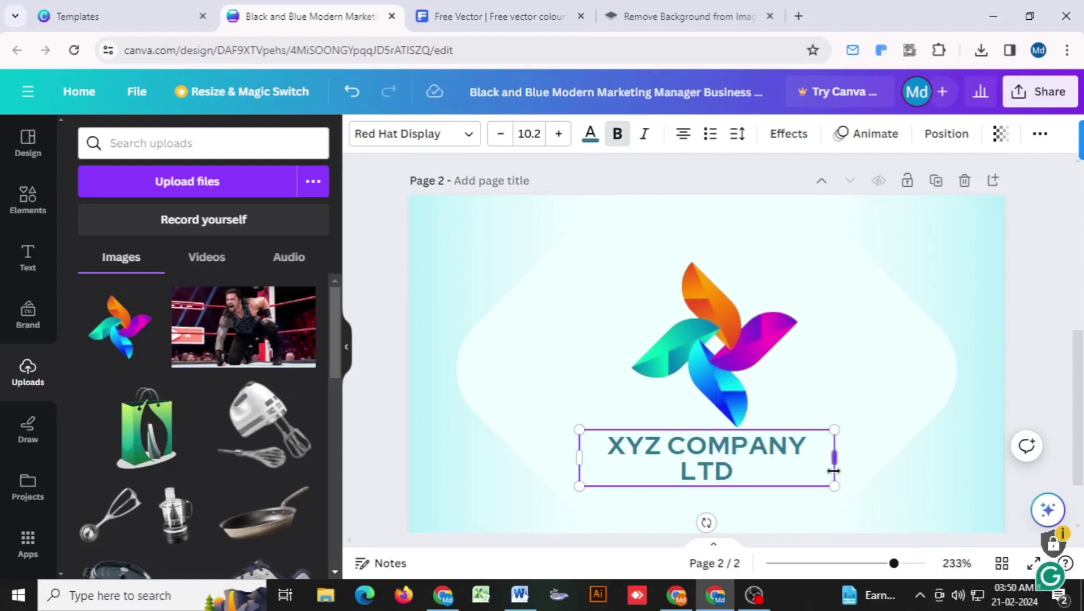
Widen the company name to one line, enlarge it to 12.2, and centre it under the logo.
left_click_drag(837, 456, 869, 448)
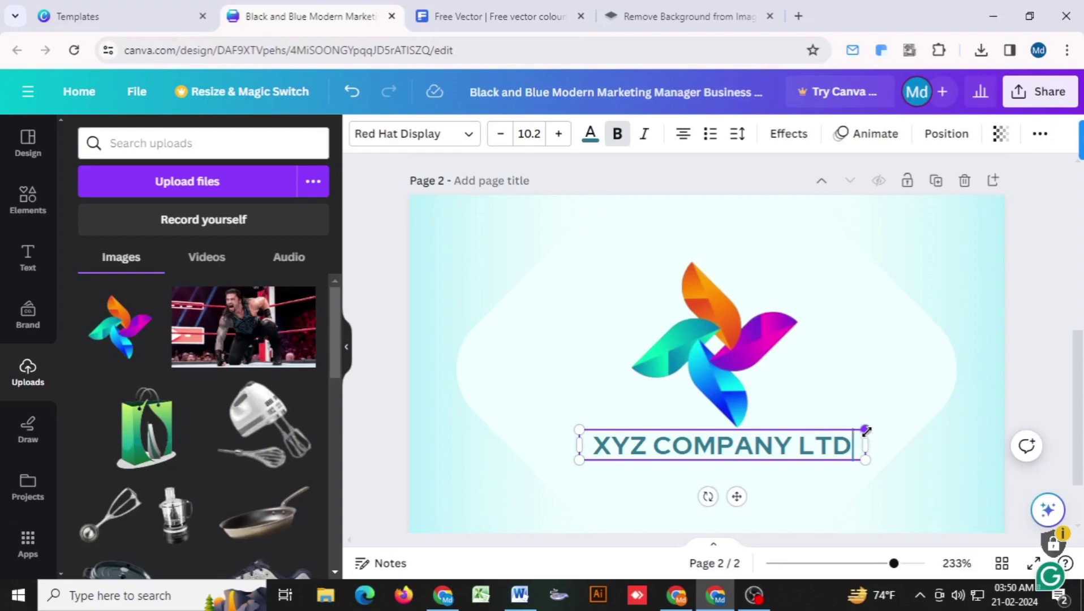
left_click_drag(865, 430, 892, 429)
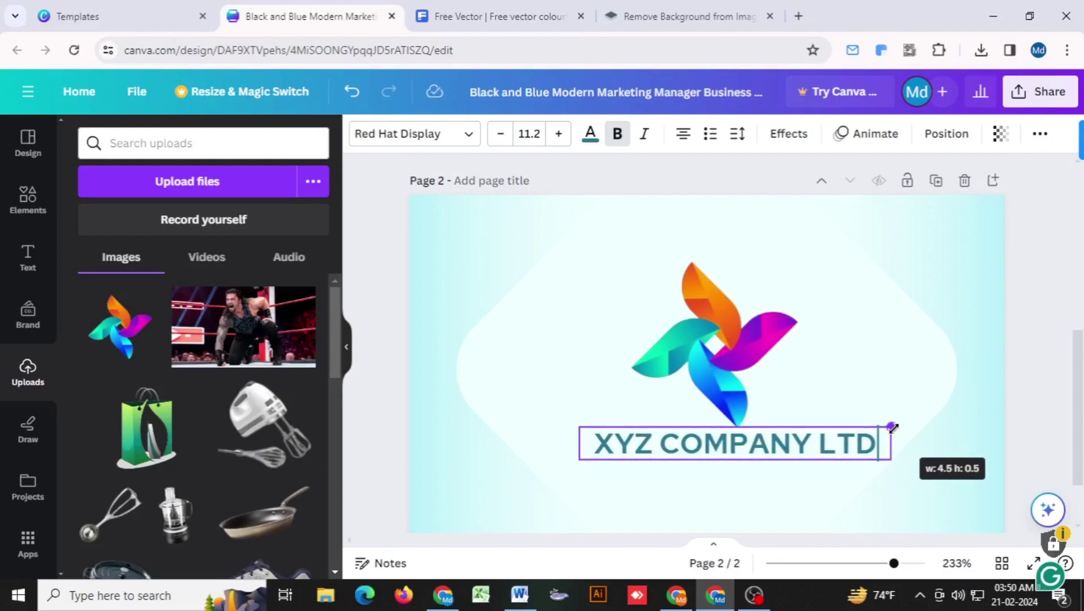
left_click_drag(893, 428, 919, 424)
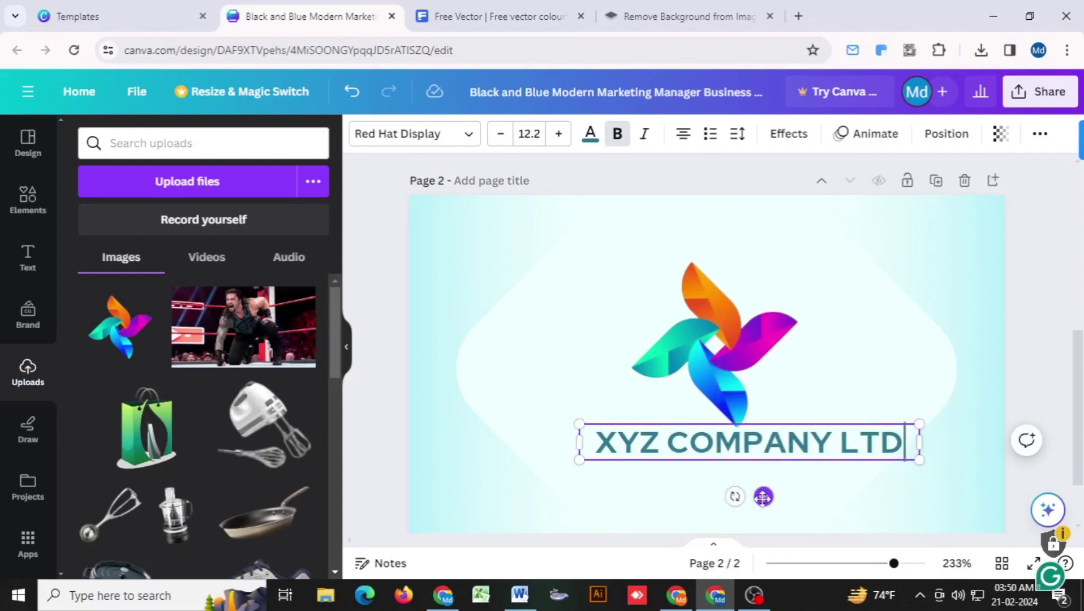
left_click_drag(763, 497, 769, 481)
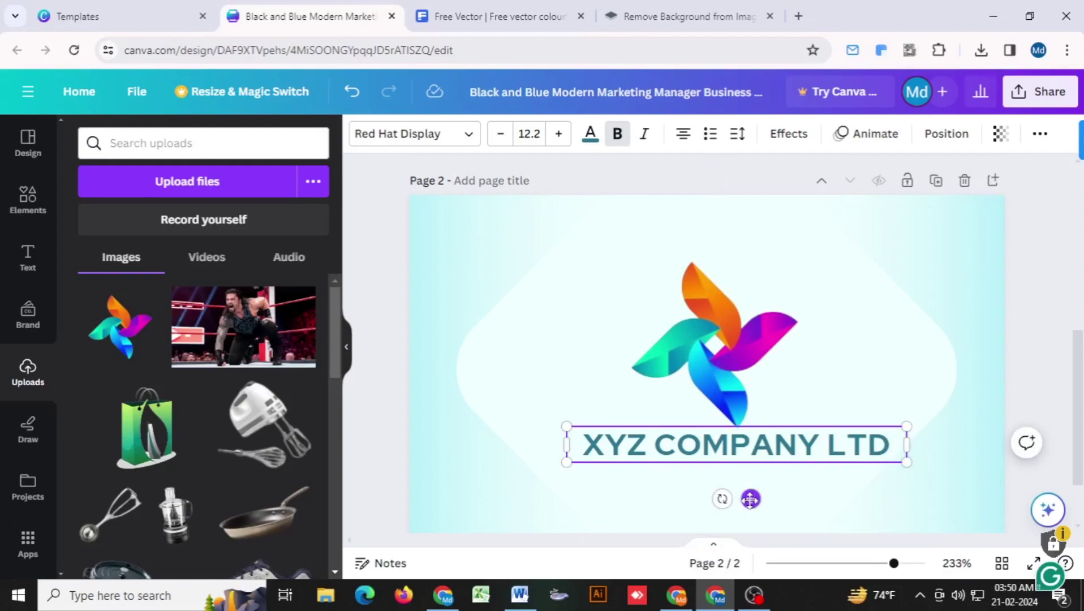
left_click_drag(750, 499, 746, 499)
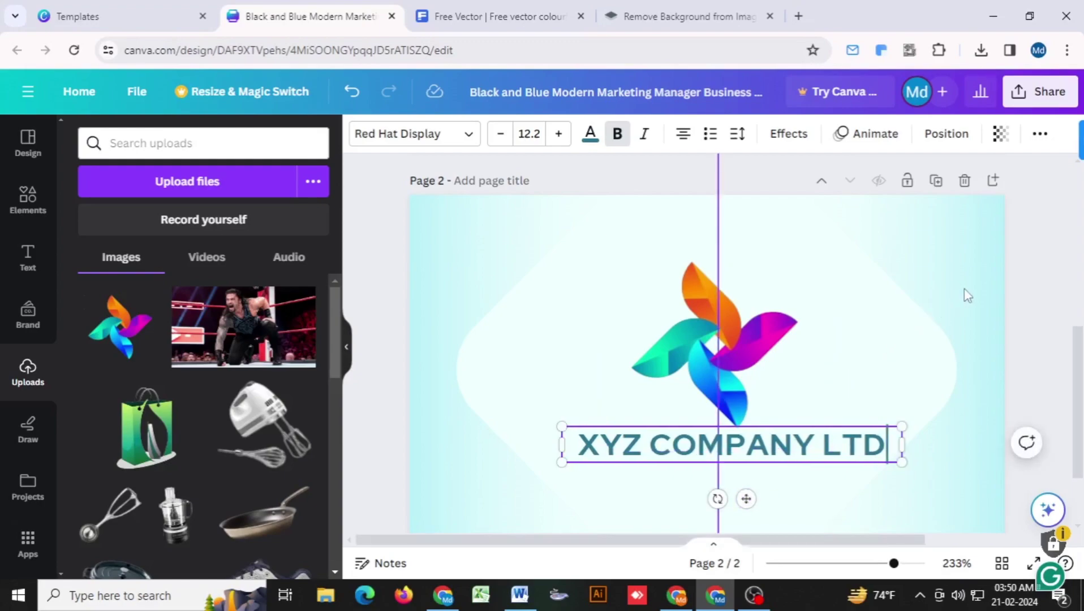
left_click(964, 287)
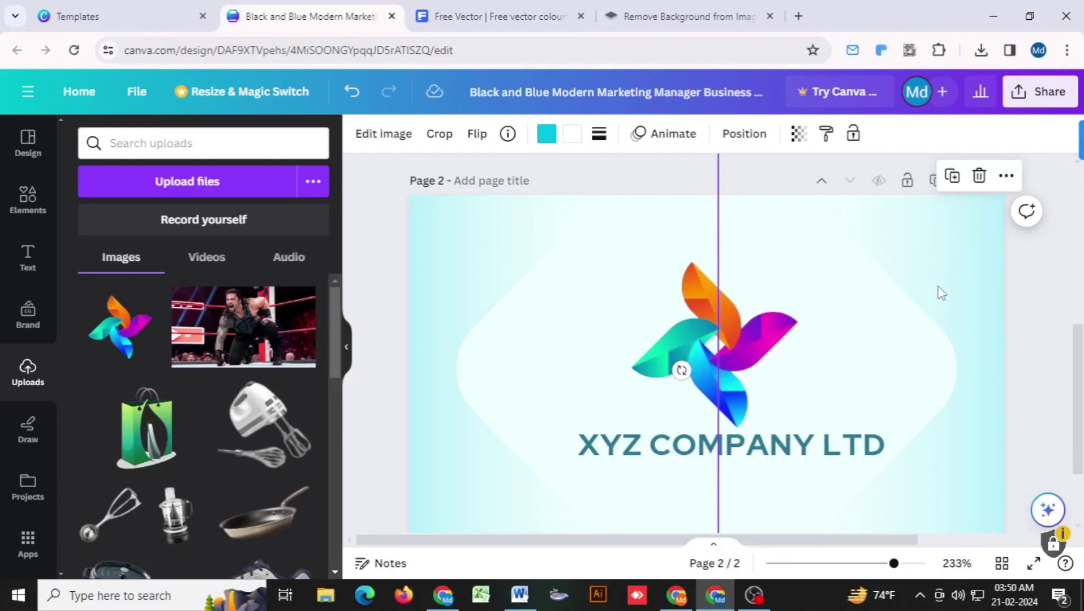
scroll(944, 280, "down", 3)
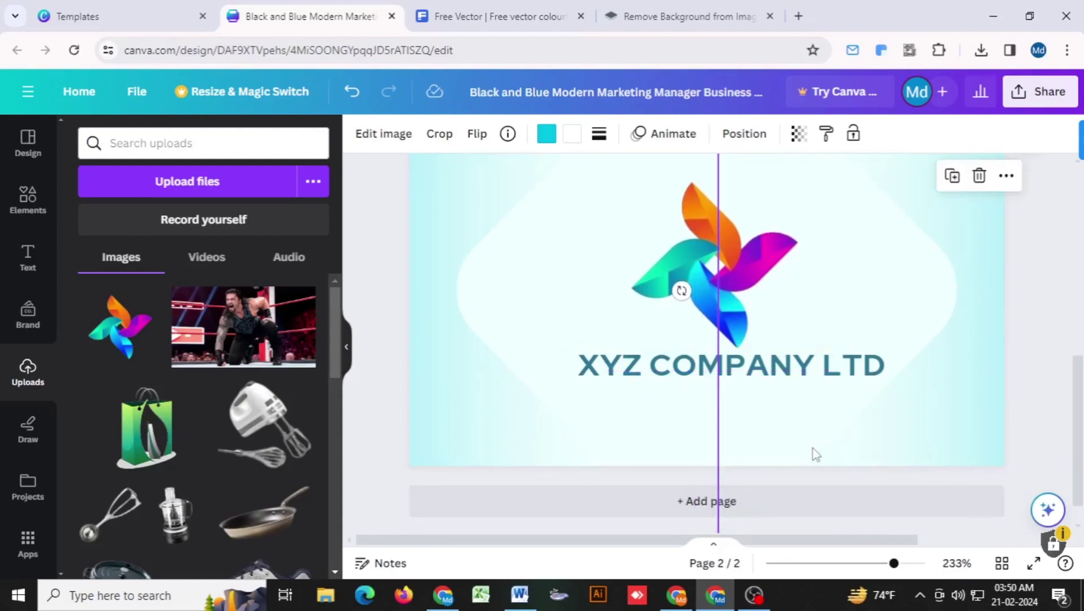
scroll(822, 452, "up", 3)
scroll(820, 453, "up", 4)
scroll(820, 453, "down", 3)
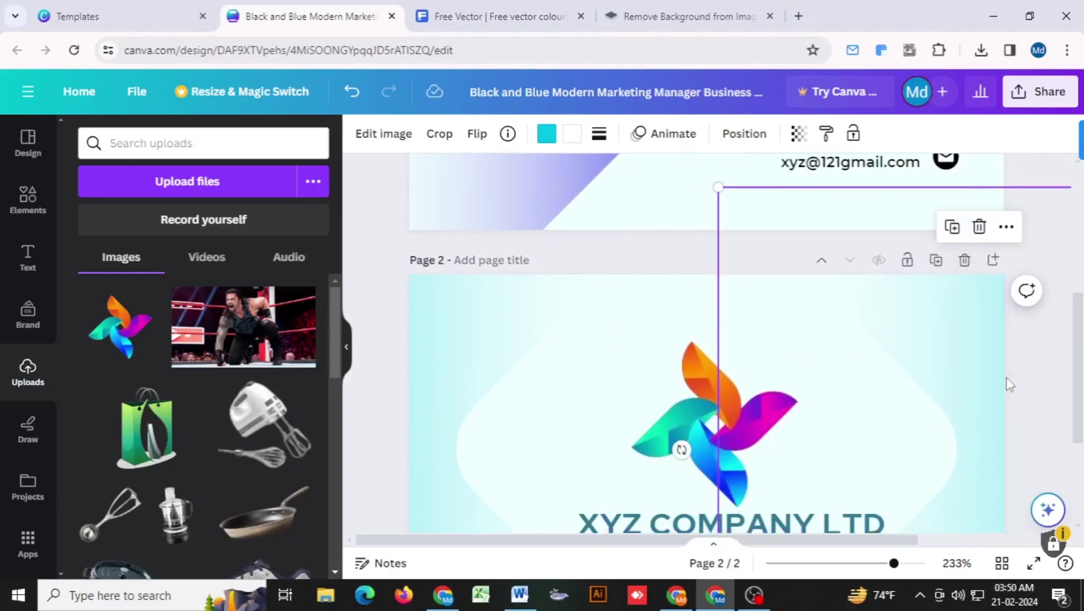
scroll(1004, 345, "down", 1)
scroll(984, 367, "down", 3)
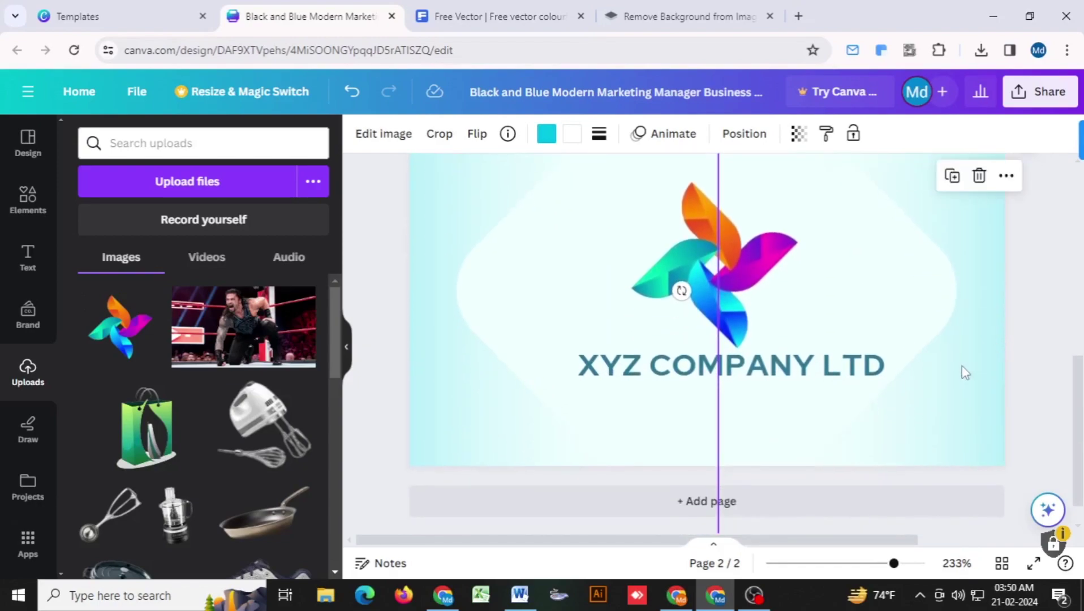
scroll(928, 313, "up", 2)
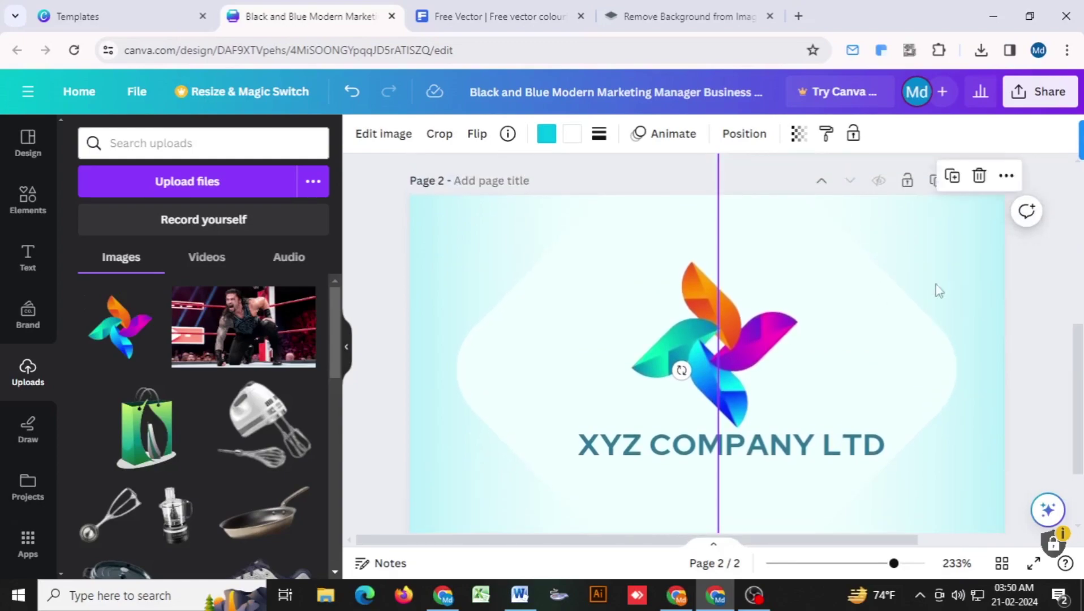
key("ctrl+z")
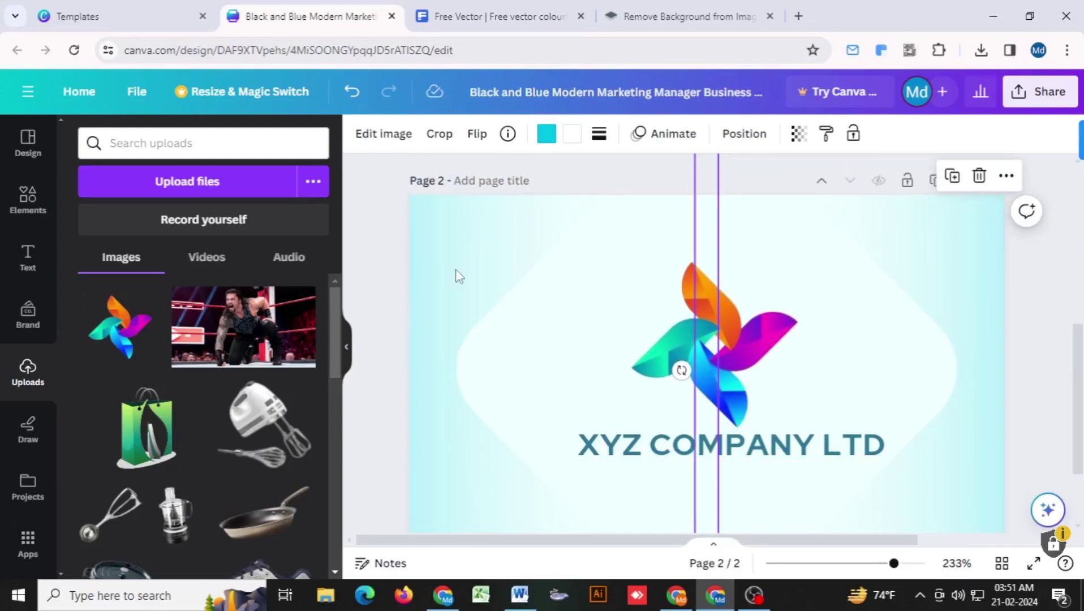
Undo the accidental background shift and recolour the back-page gradient purple.
key("ctrl+z")
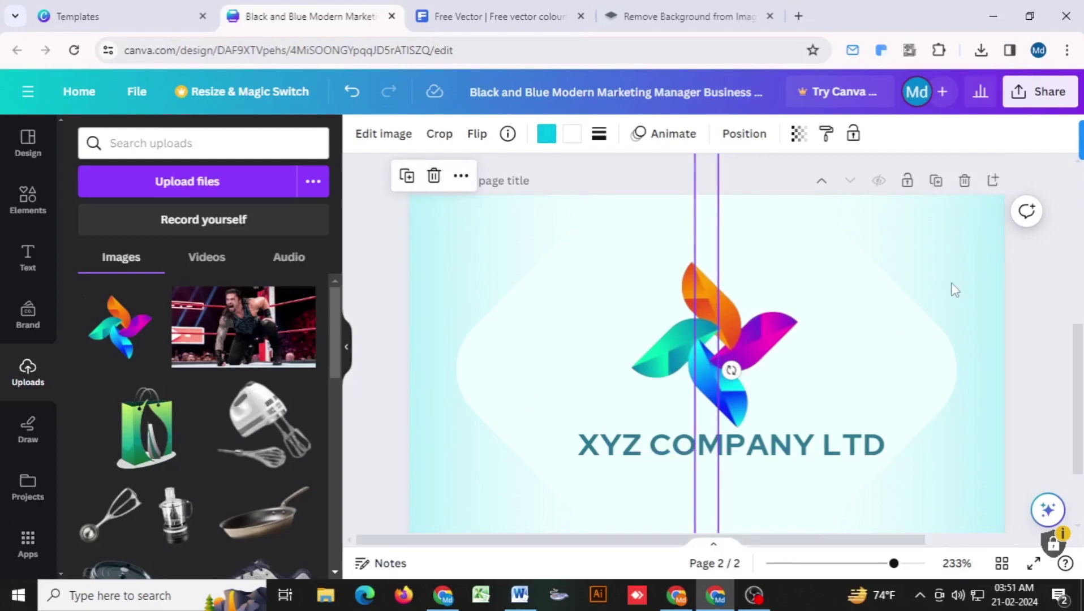
key("ctrl+z")
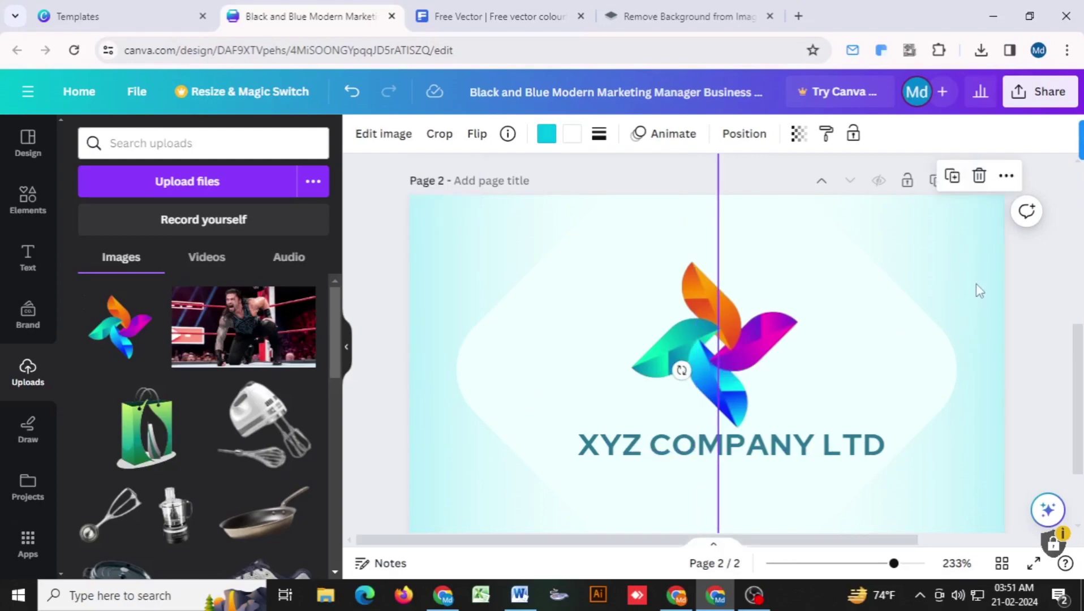
left_click(553, 138)
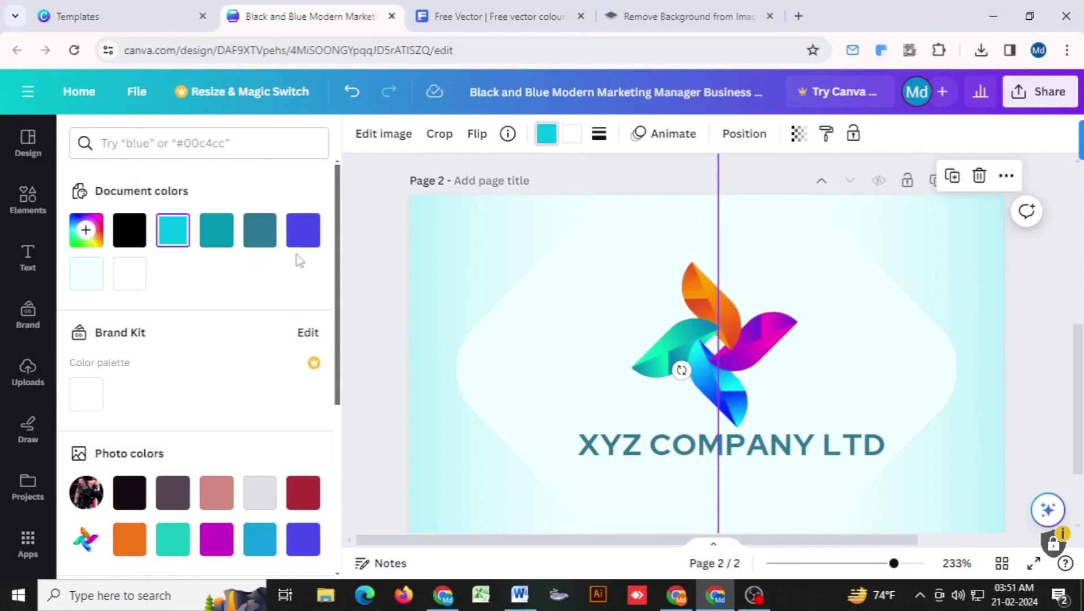
left_click(306, 241)
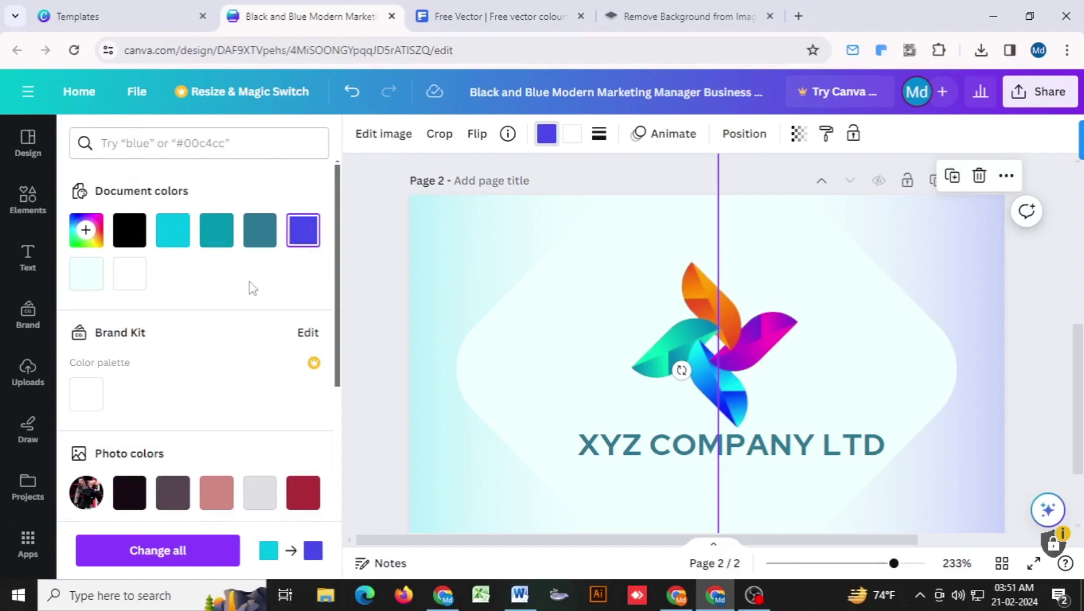
key("ctrl+z")
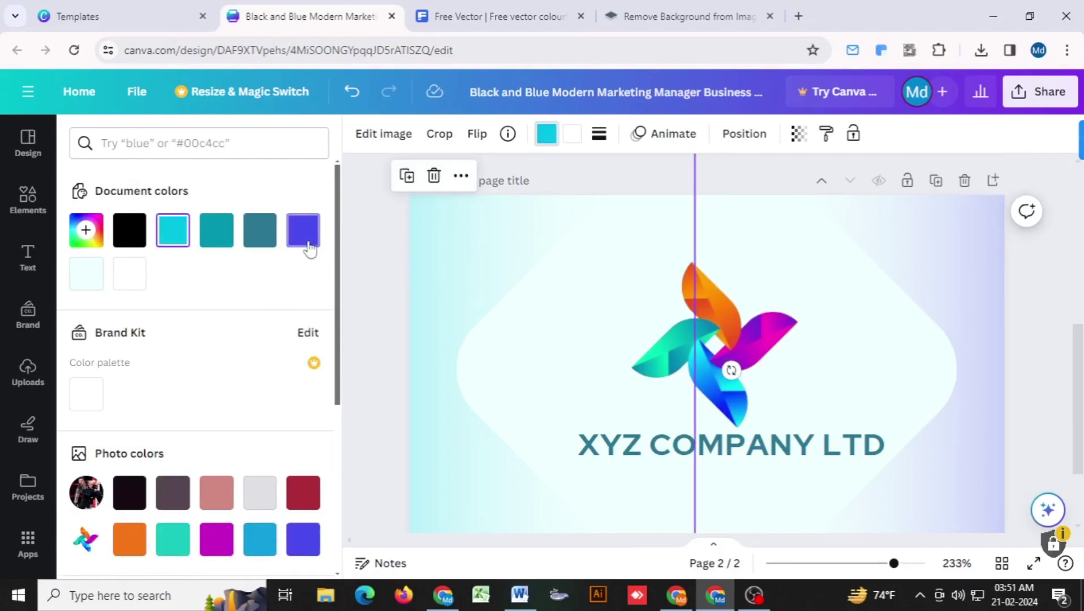
left_click(308, 245)
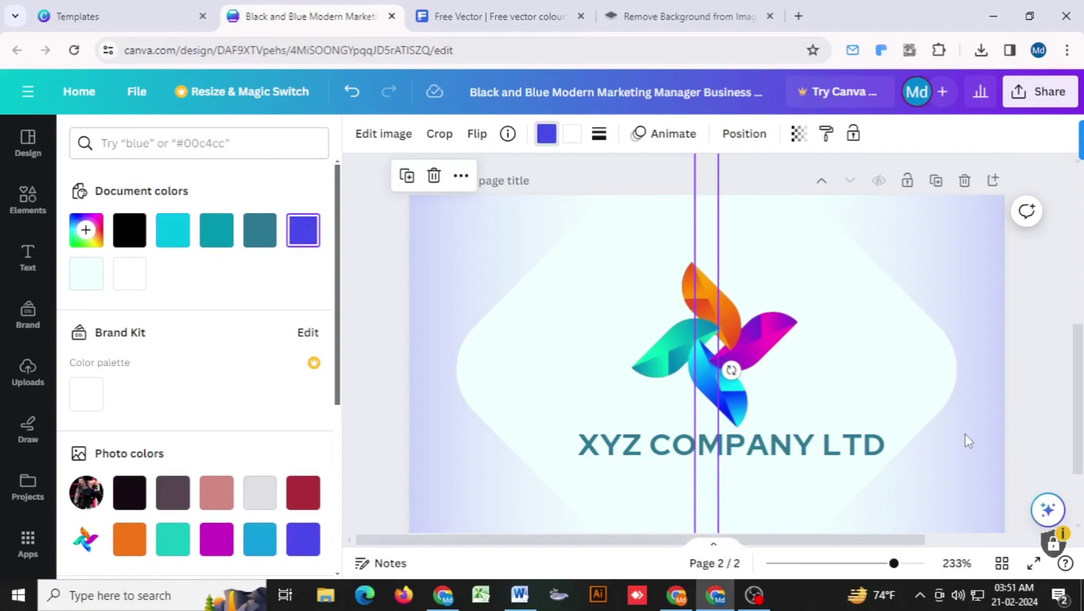
scroll(1028, 371, "up", 3)
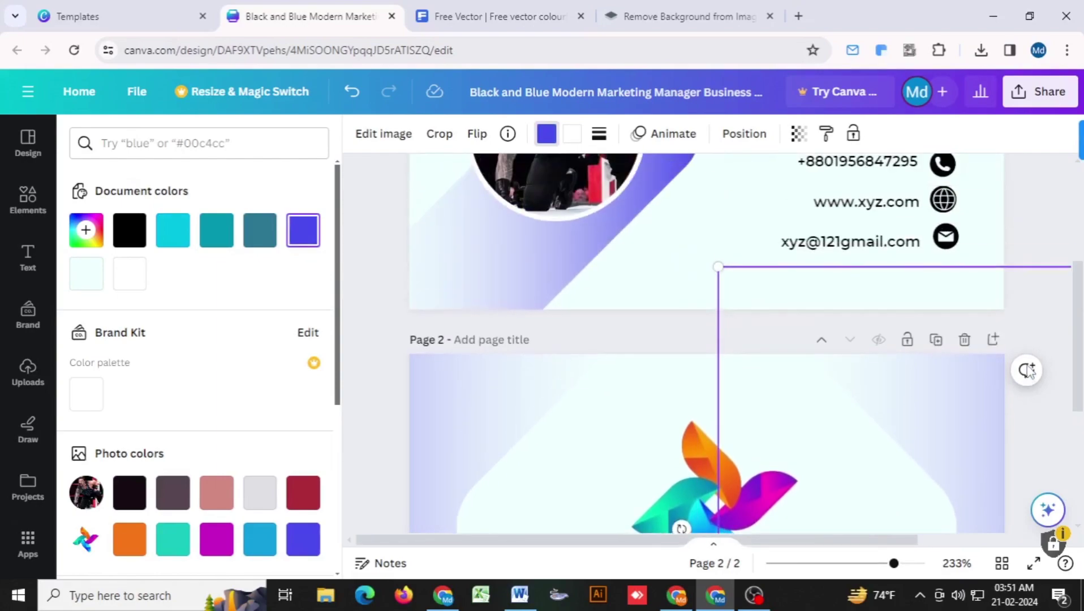
scroll(1026, 375, "down", 2)
scroll(906, 419, "down", 3)
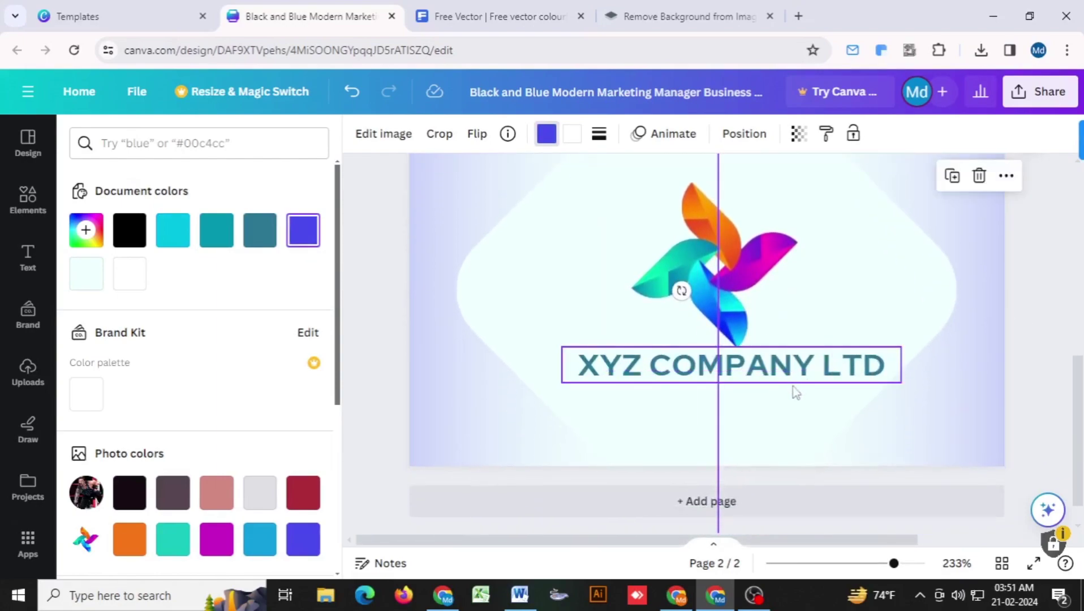
Make the XYZ COMPANY LTD text black.
left_click(810, 372)
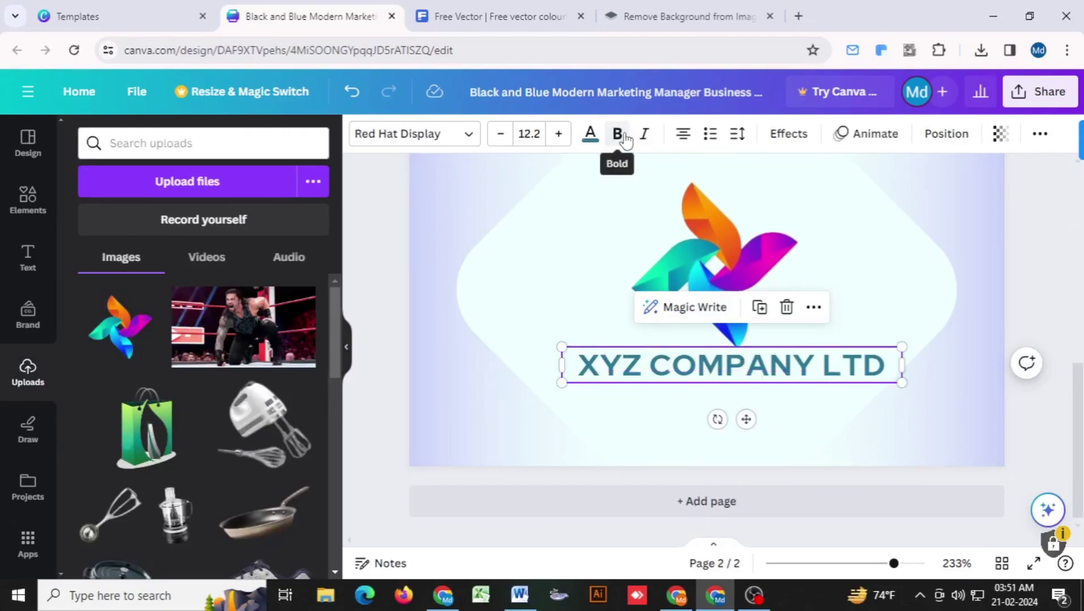
left_click(590, 134)
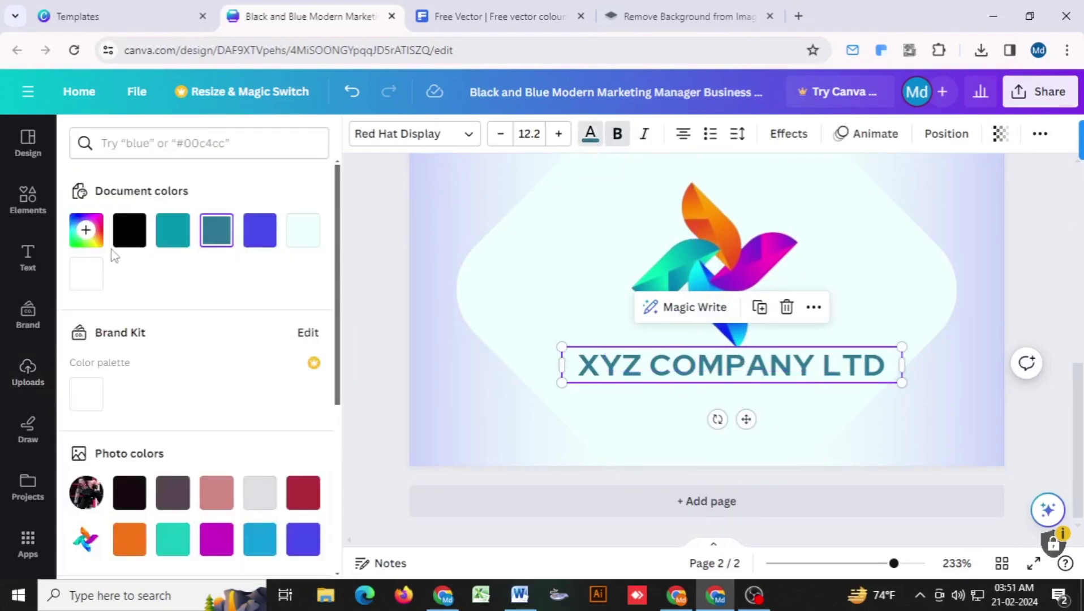
left_click(126, 240)
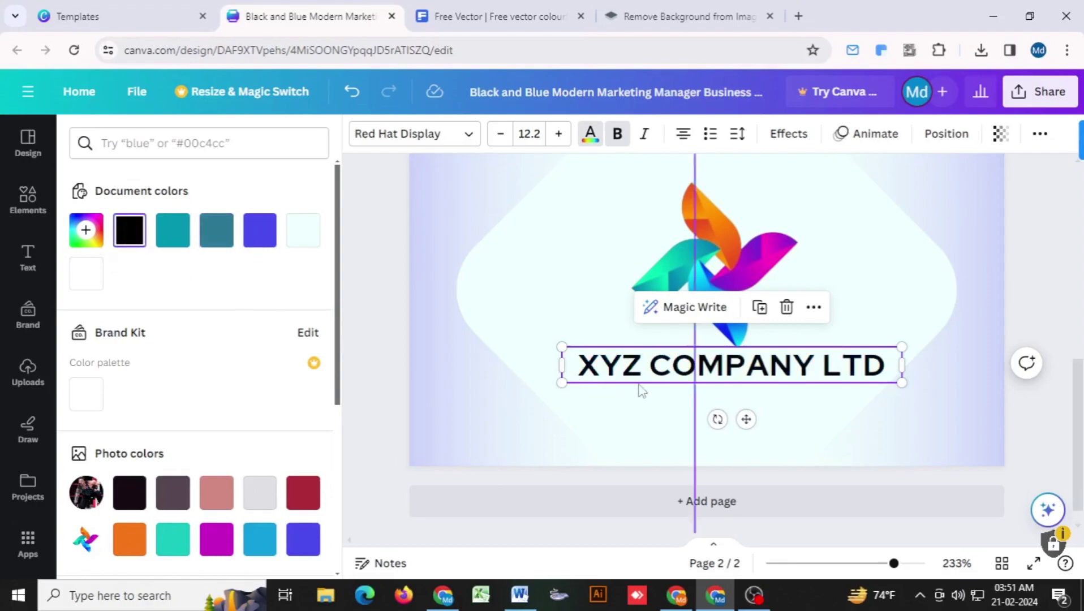
Inspect the back and front page backgrounds, moving between the two pages.
left_click(971, 288)
scroll(1071, 300, "up", 3)
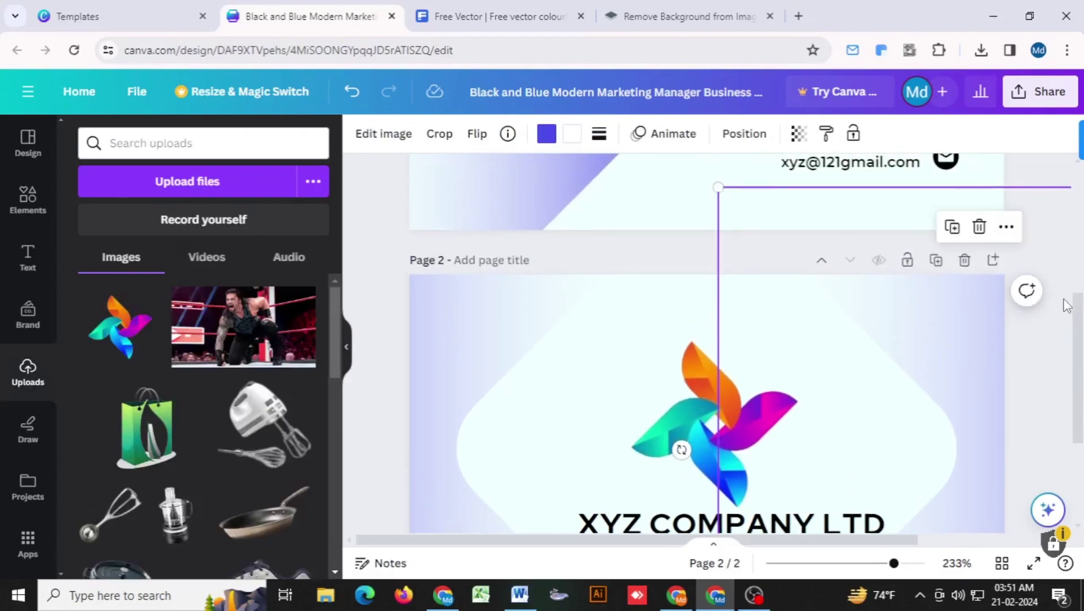
left_click(1028, 169)
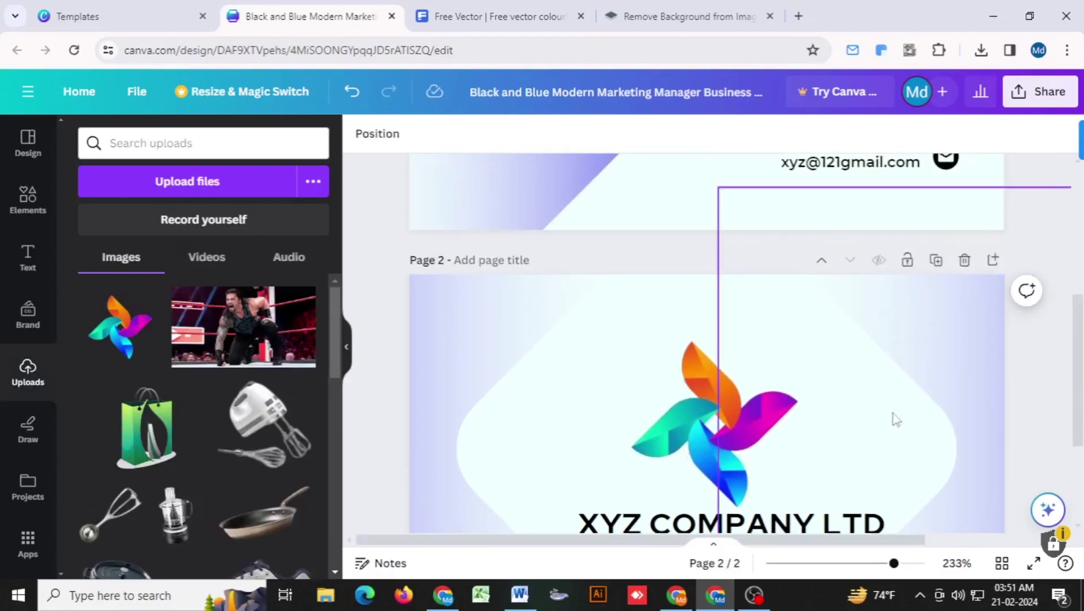
scroll(980, 404, "up", 2)
scroll(1022, 223, "up", 2)
scroll(1018, 249, "up", 2)
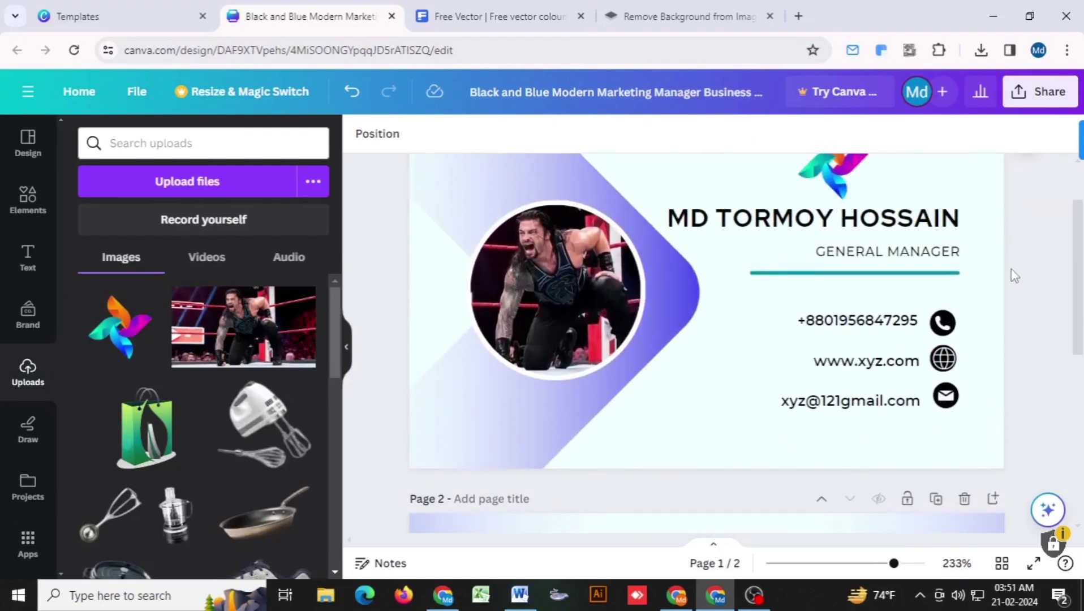
left_click(767, 330)
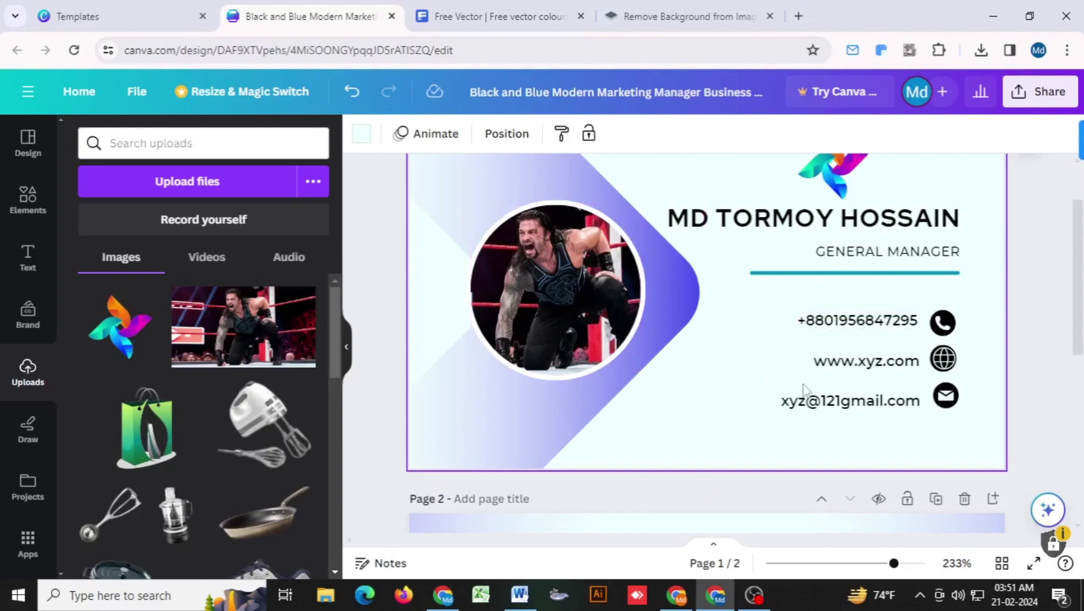
scroll(780, 373, "down", 5)
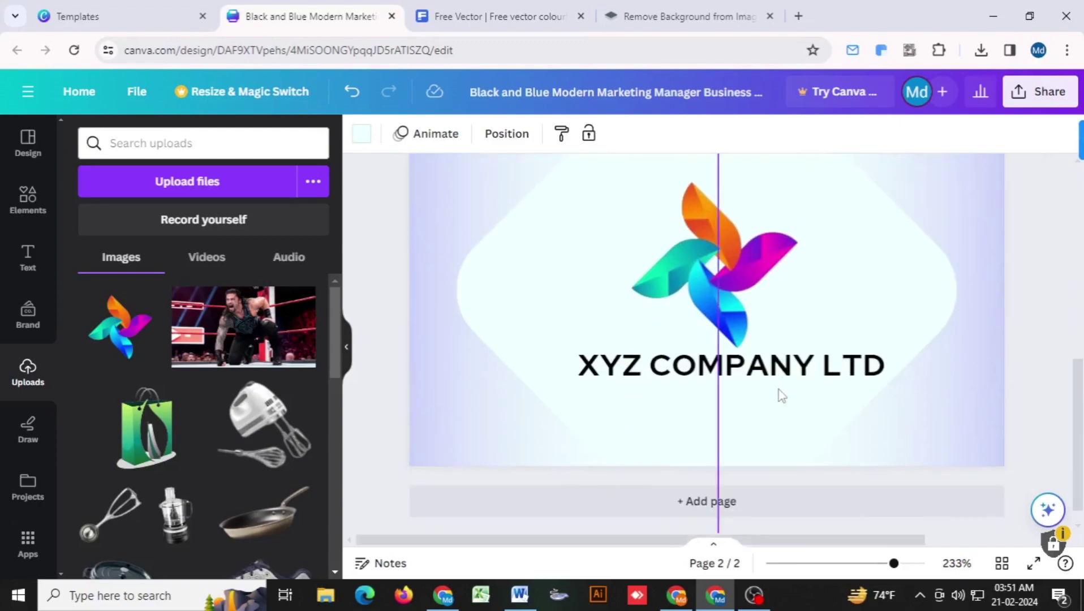
Delete the vertical line from the back page and return to the front page.
left_click(759, 292)
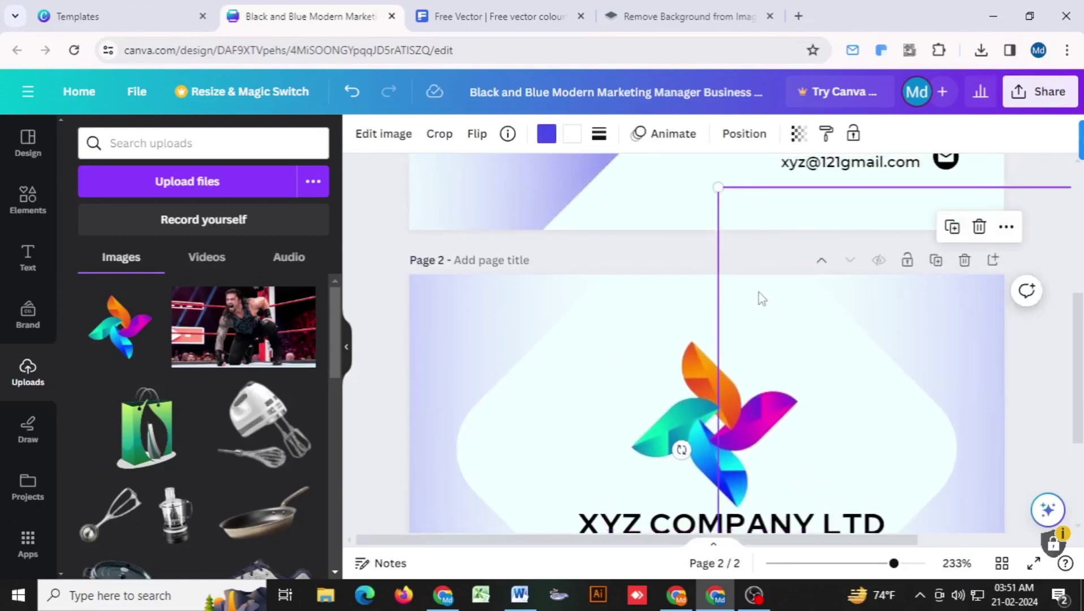
left_click_drag(673, 310, 714, 297)
key("Delete")
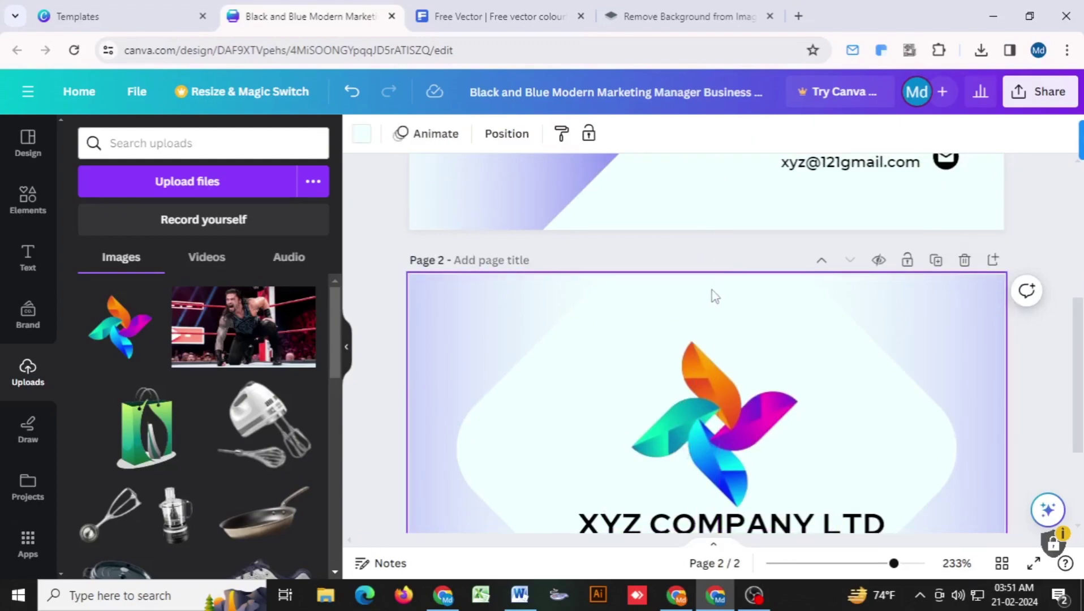
scroll(719, 305, "up", 2)
scroll(735, 328, "up", 3)
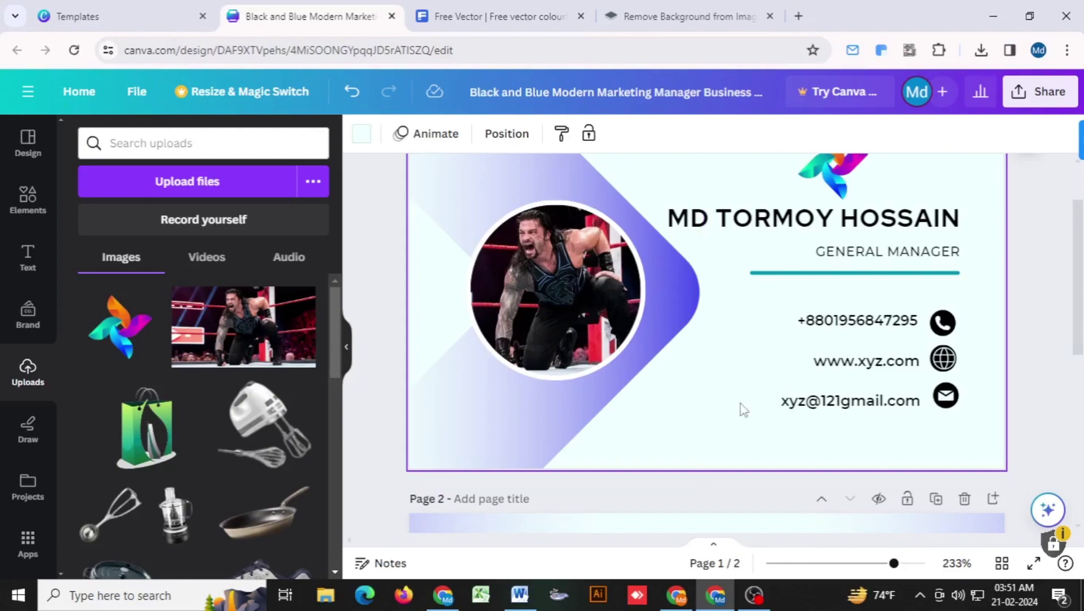
scroll(743, 409, "up", 1)
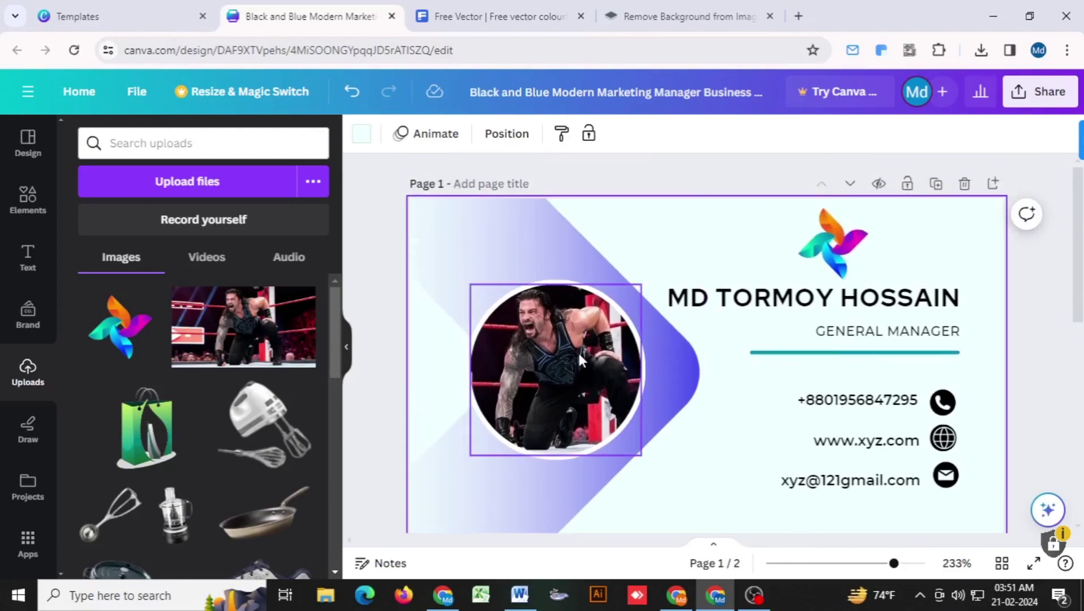
Try white and teal for the front page background, settling on turquoise.
left_click(362, 142)
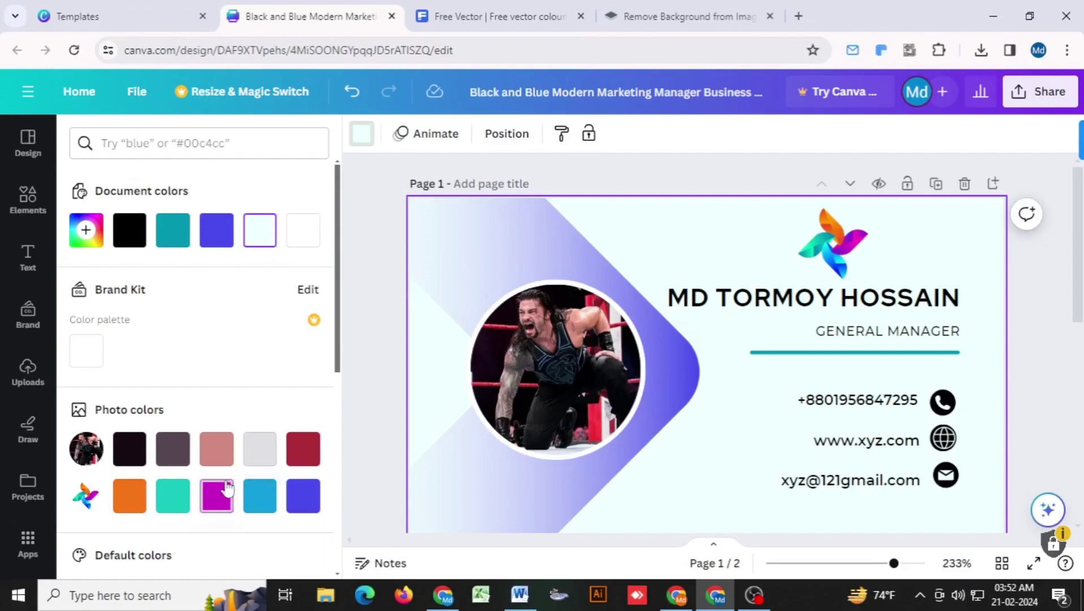
scroll(233, 453, "down", 2)
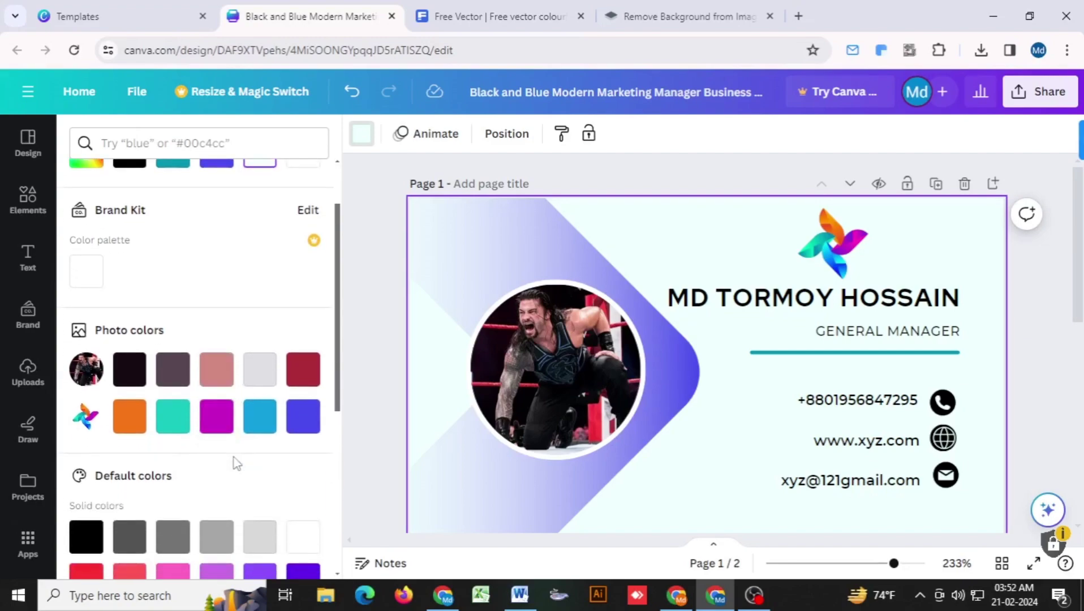
scroll(235, 463, "down", 2)
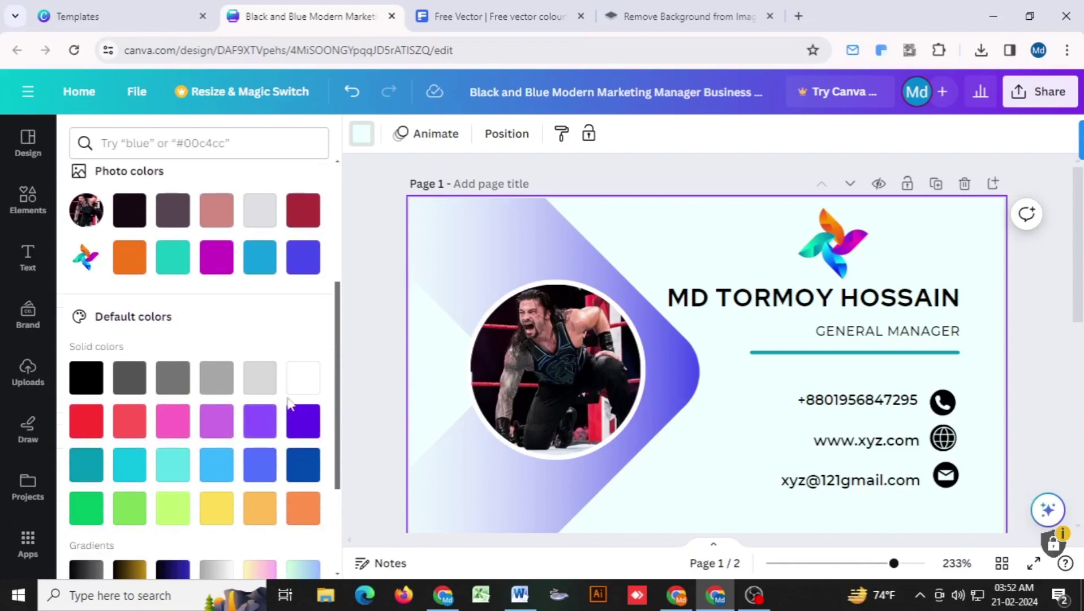
left_click(301, 387)
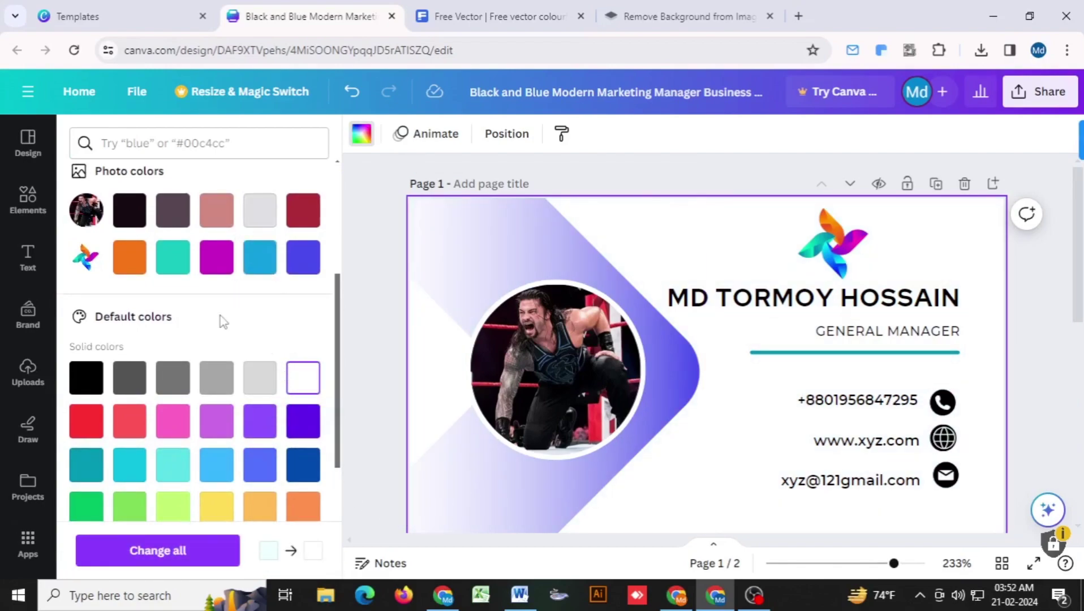
scroll(227, 325, "up", 4)
left_click(177, 236)
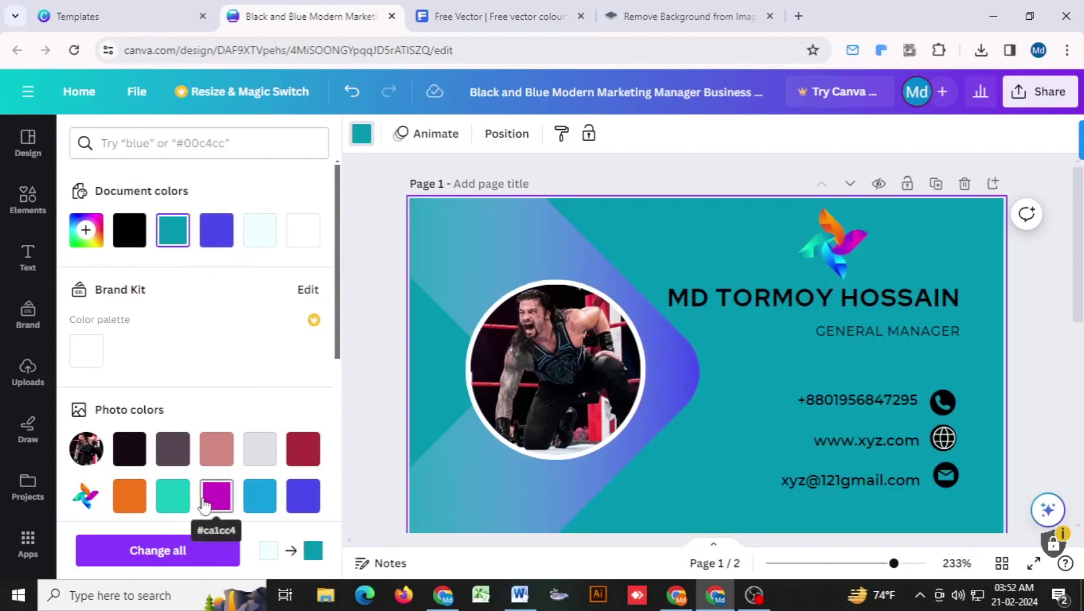
left_click(179, 503)
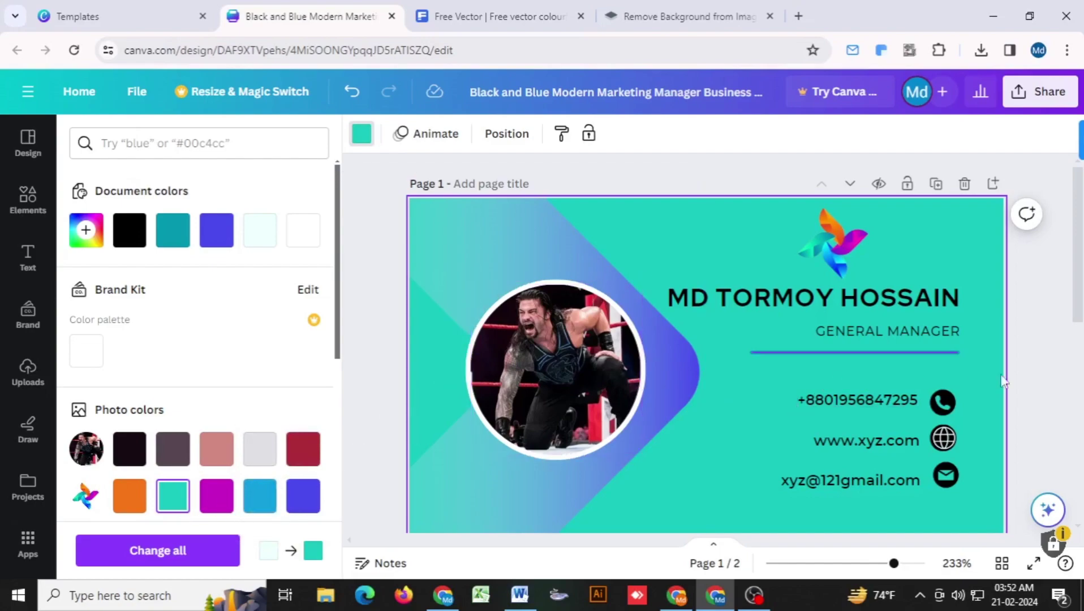
Scroll down and select the back page's background.
scroll(1051, 371, "down", 1)
scroll(1052, 373, "down", 5)
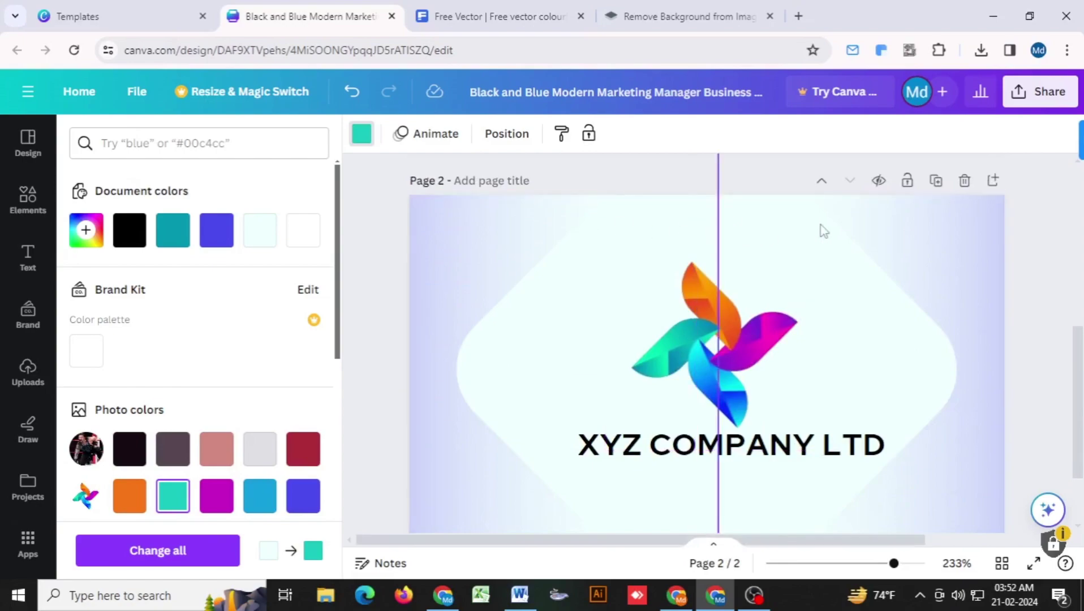
left_click(711, 211)
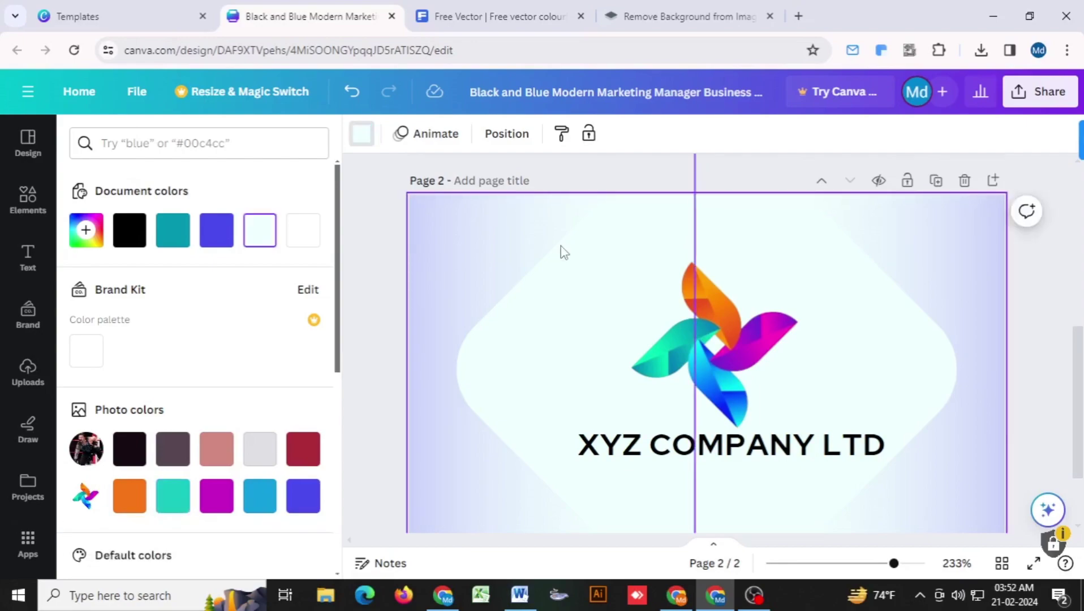
Set the back page background to the turquoise document colour #16c7be.
left_click(364, 141)
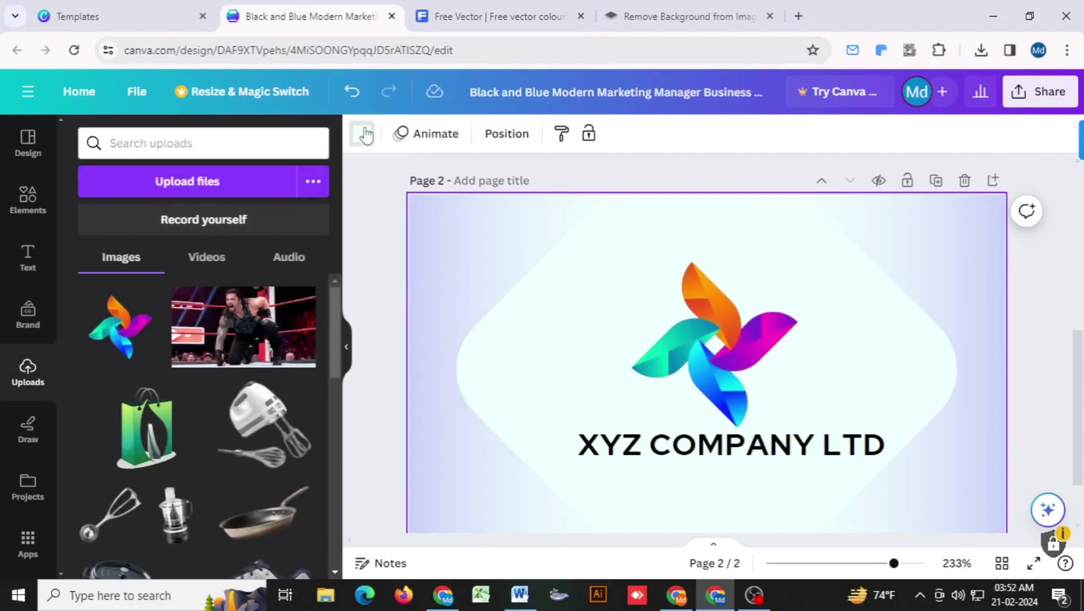
left_click(365, 136)
scroll(701, 297, "up", 2)
scroll(701, 291, "up", 3)
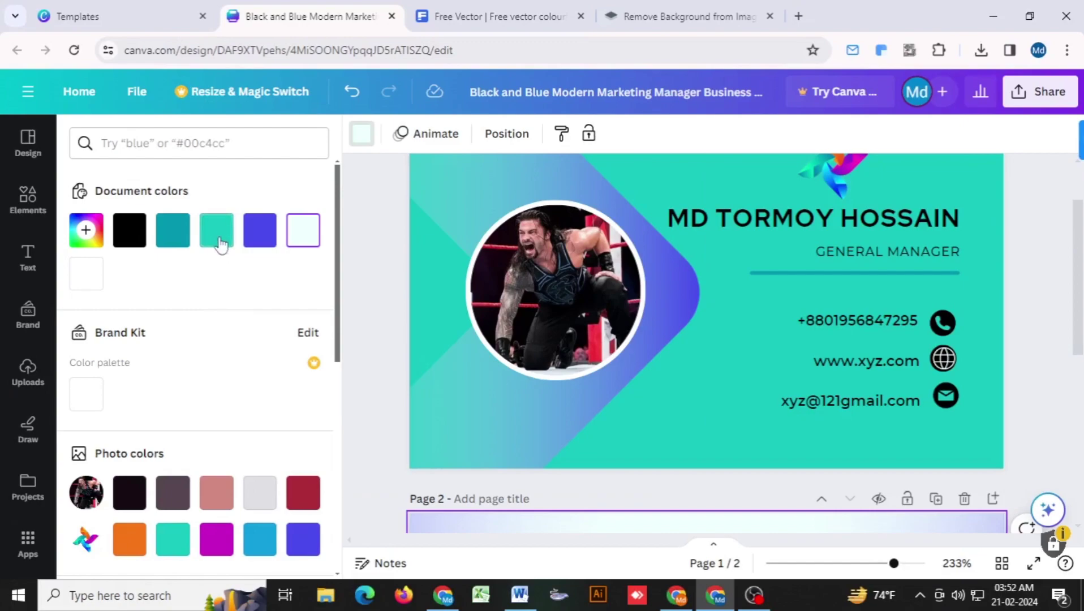
scroll(237, 272, "down", 5)
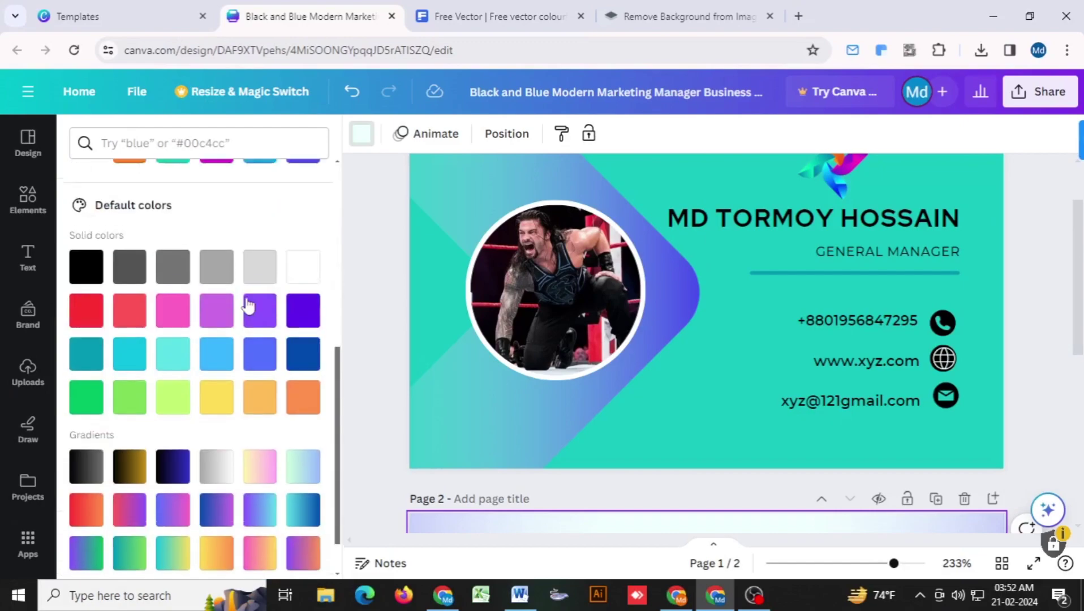
scroll(573, 443, "down", 1)
scroll(624, 424, "down", 3)
scroll(632, 428, "down", 2)
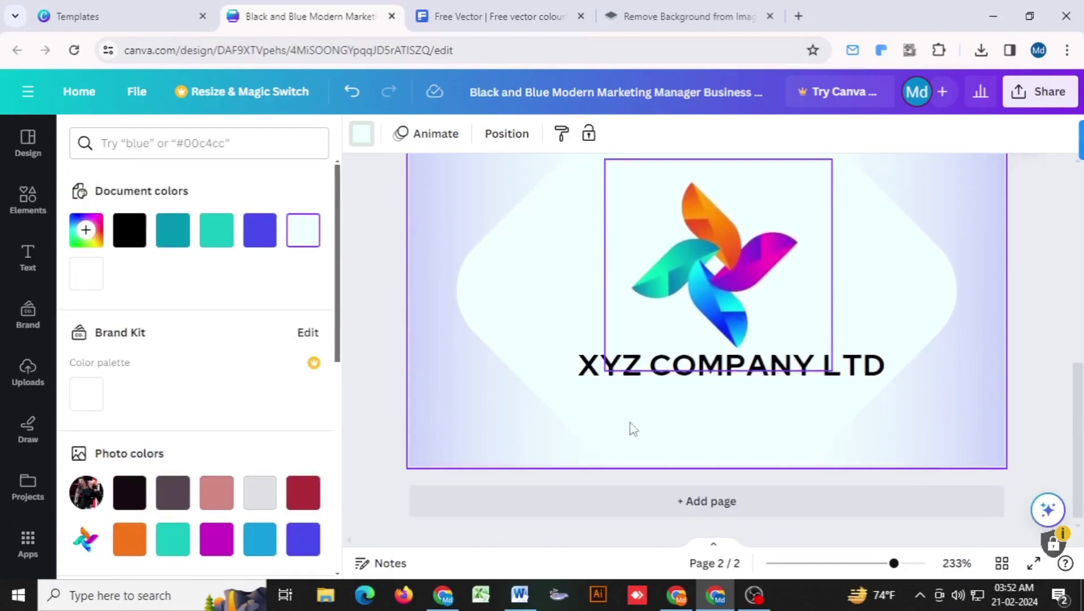
left_click(215, 242)
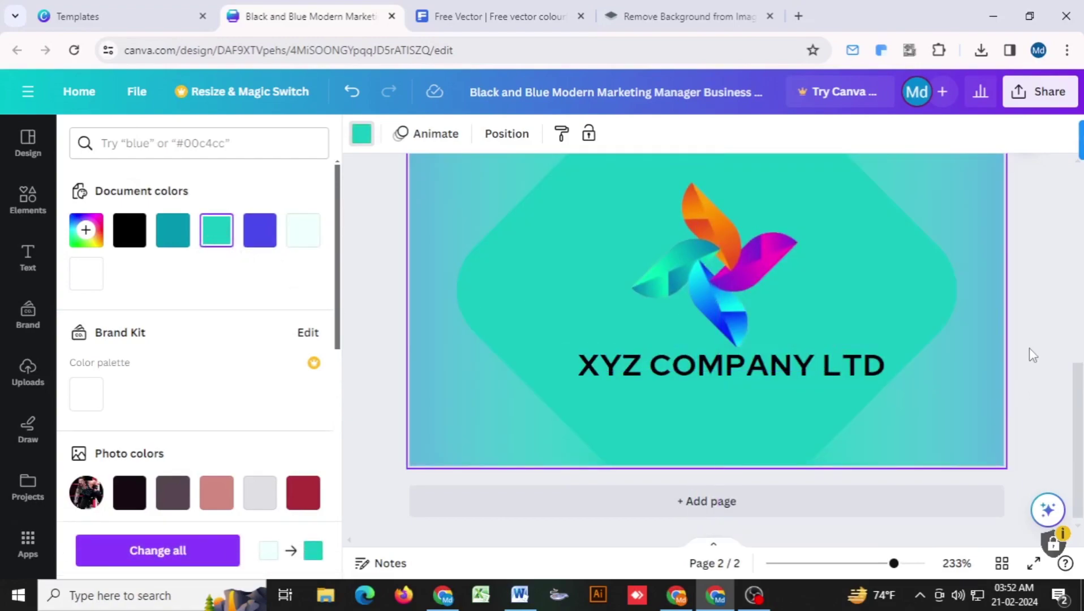
Close the colour choices and scroll back up the canvas.
left_click(1043, 298)
scroll(1010, 438, "up", 3)
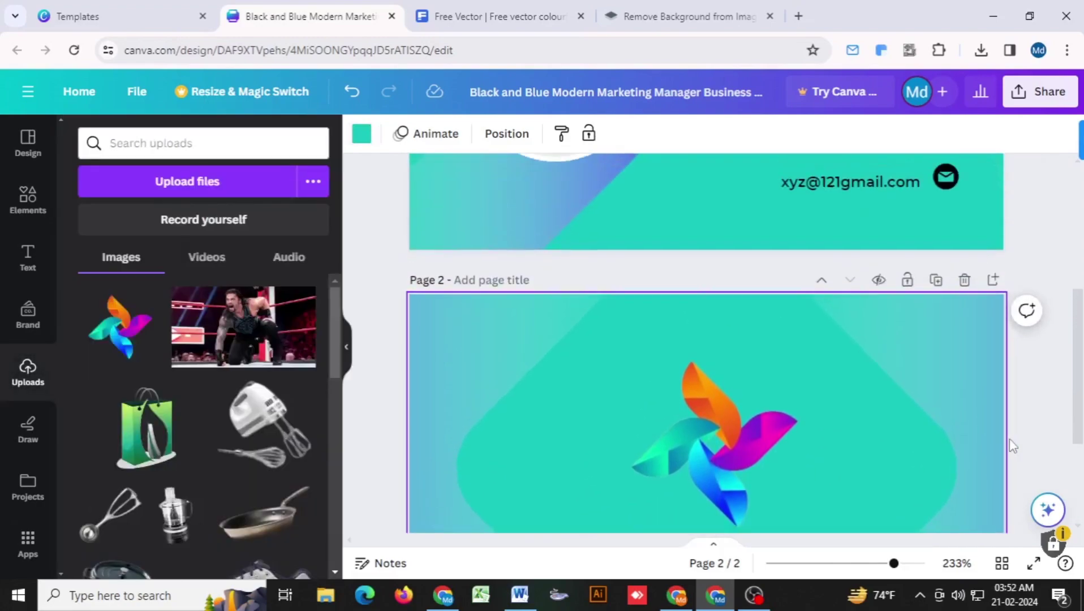
scroll(1009, 439, "up", 1)
scroll(1012, 446, "up", 3)
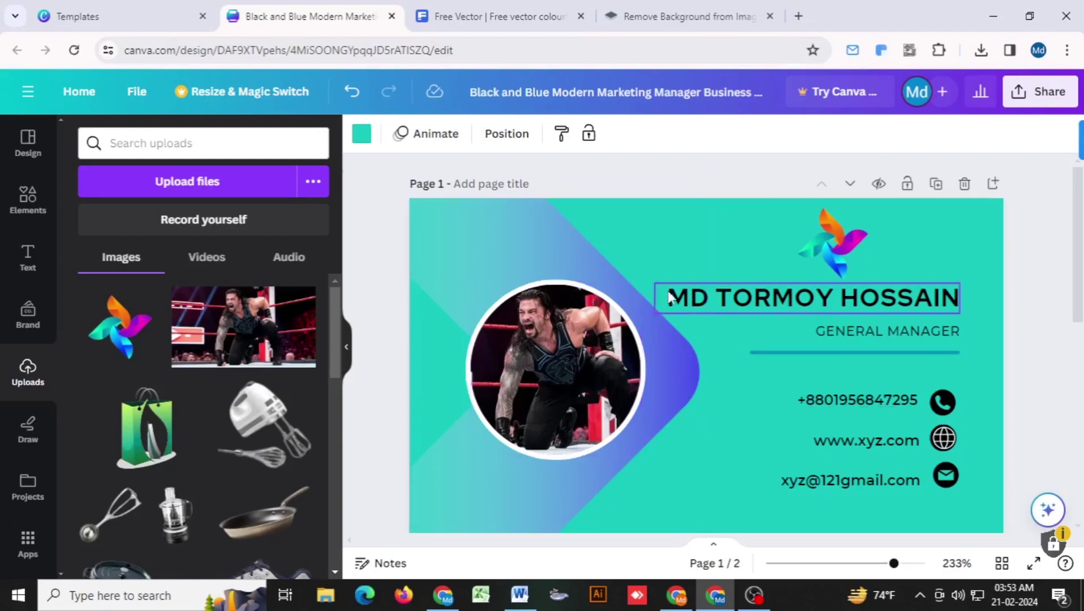
scroll(707, 374, "down", 3)
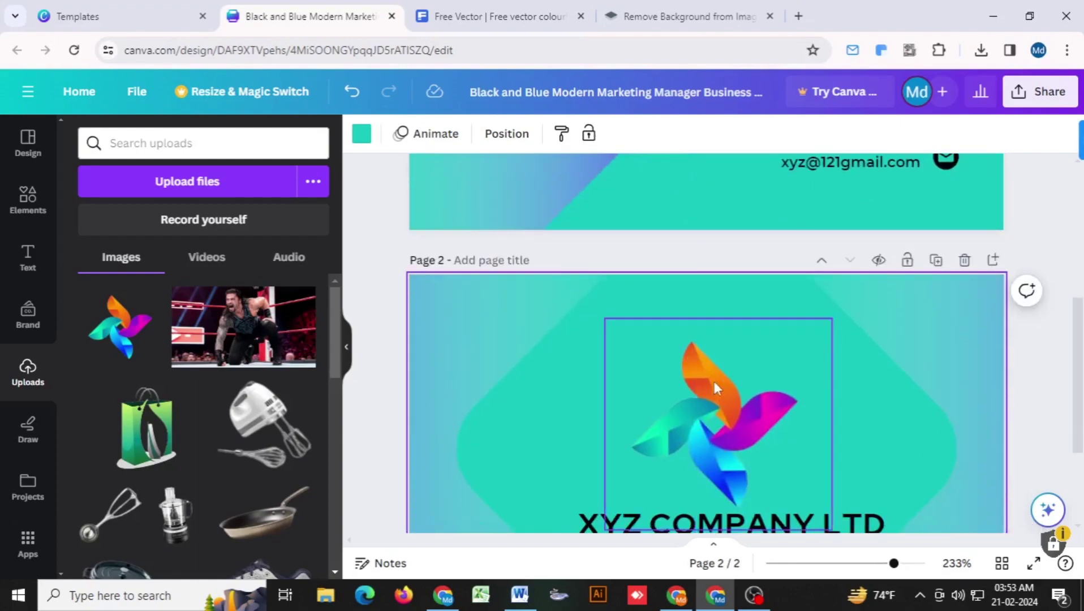
scroll(713, 382, "down", 3)
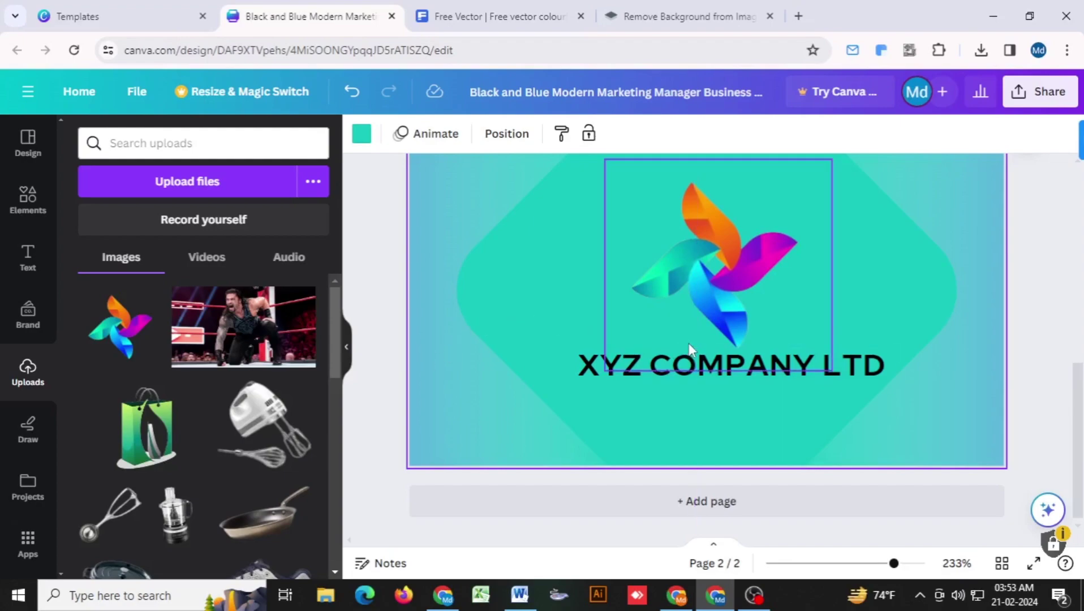
scroll(697, 340, "up", 2)
scroll(697, 340, "up", 2)
scroll(697, 353, "up", 4)
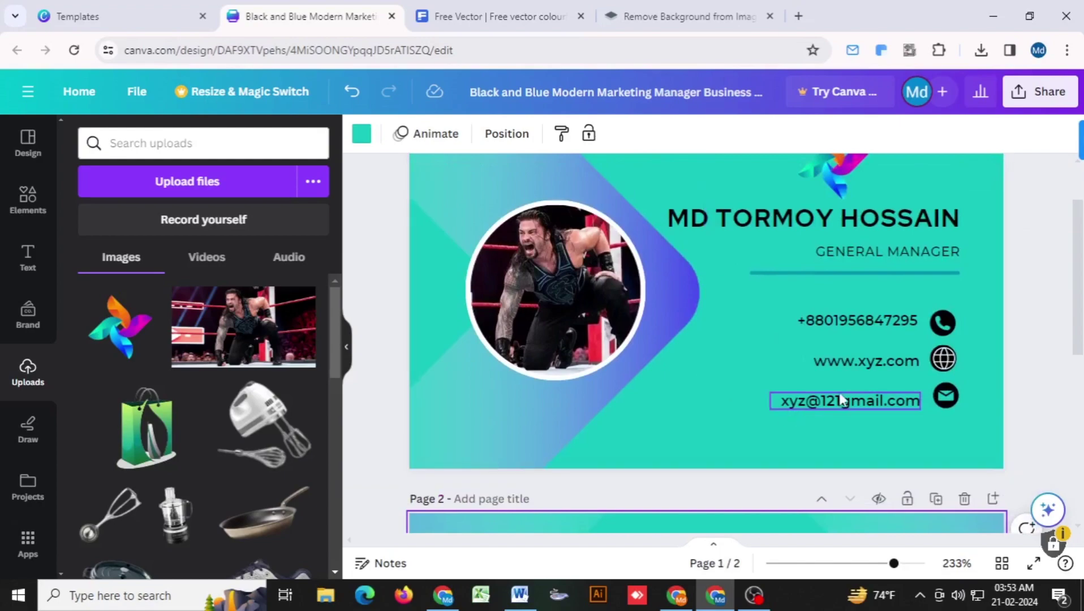
left_click(947, 364)
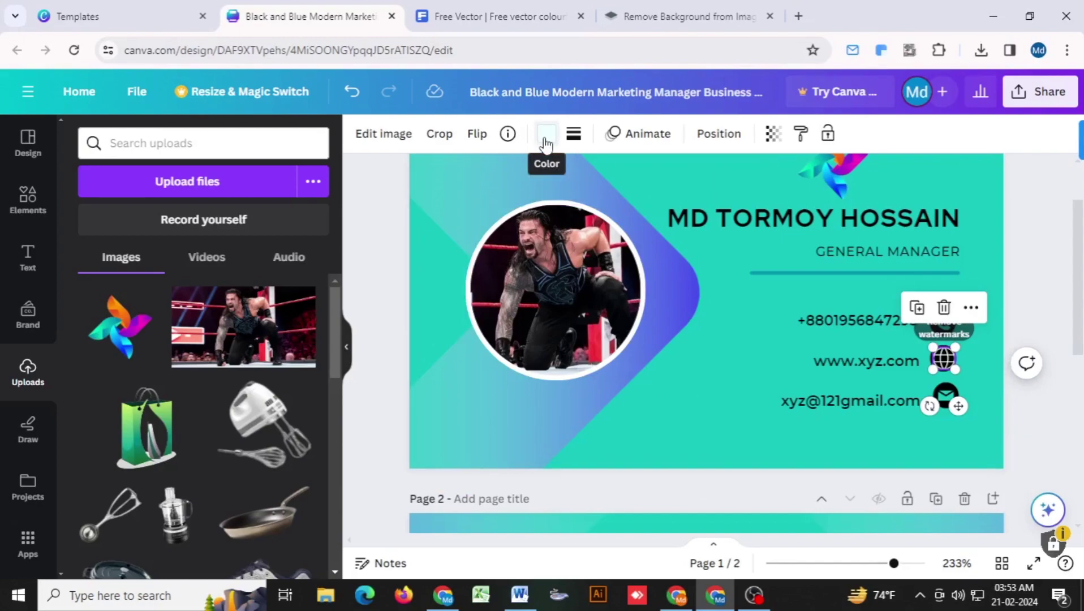
left_click(1036, 317)
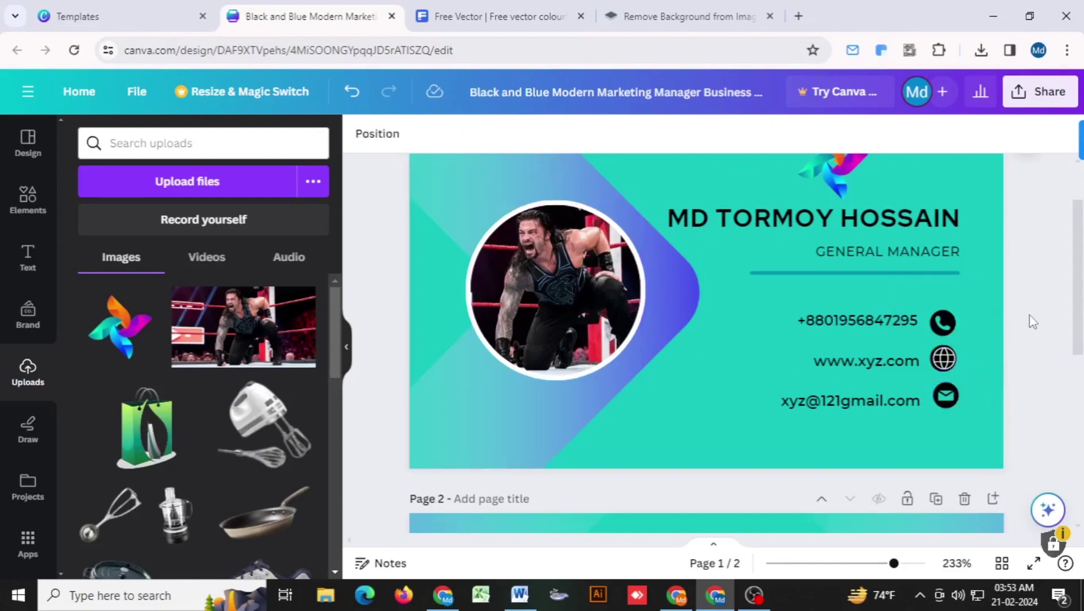
scroll(1018, 407, "up", 2)
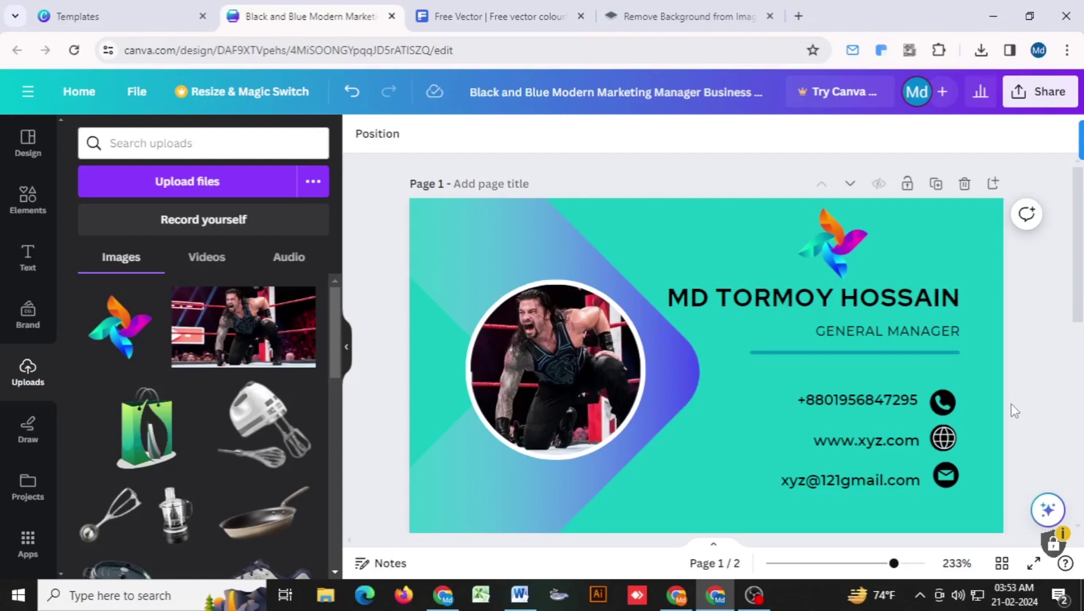
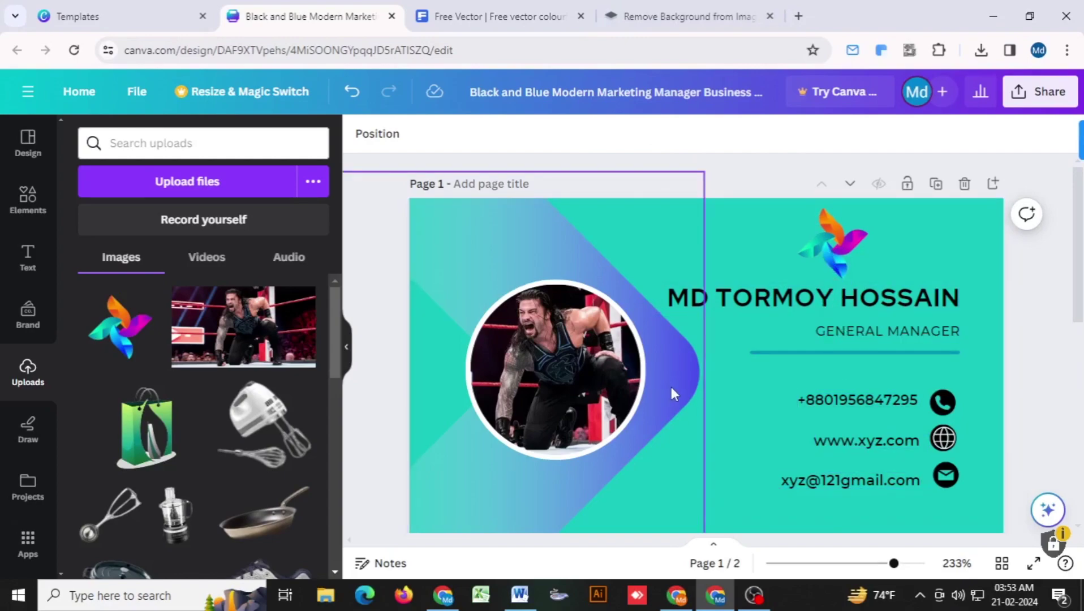
Scroll through the finished two-page business card to review it.
scroll(673, 396, "down", 3)
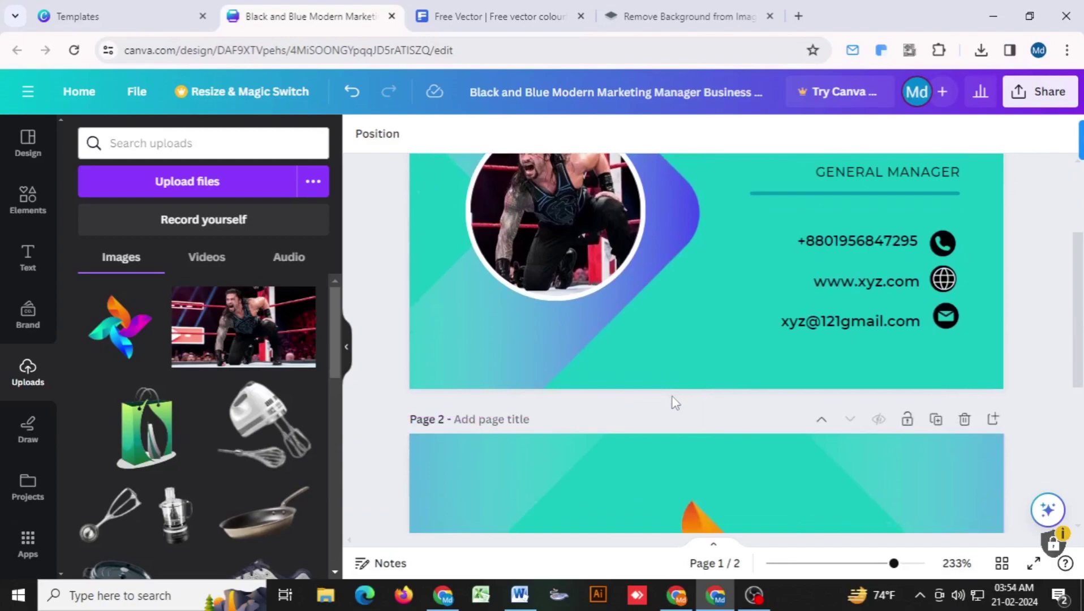
scroll(592, 437, "down", 5)
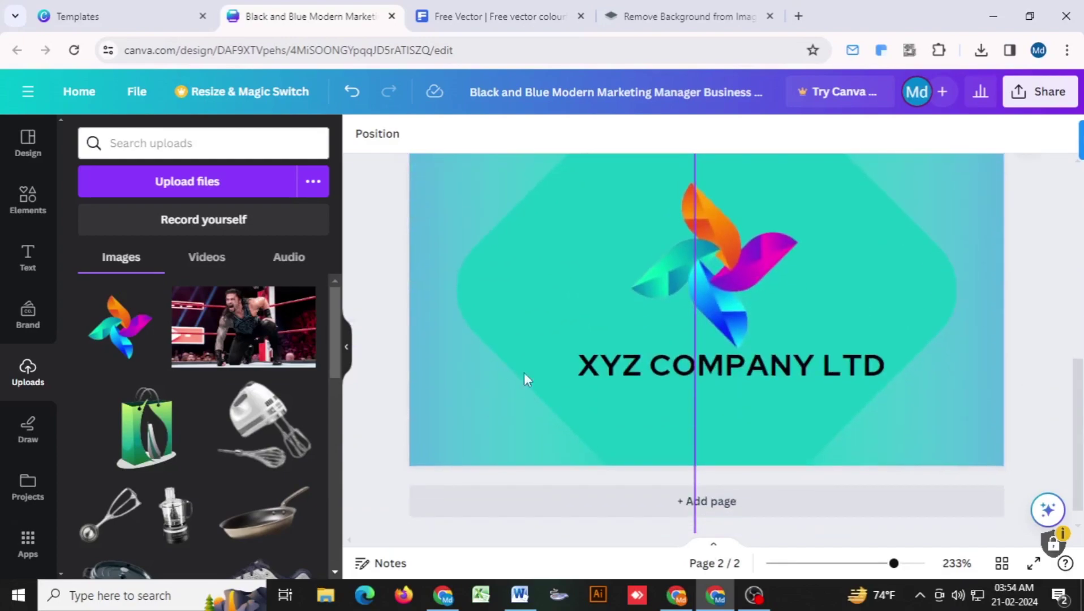
scroll(629, 387, "down", 1)
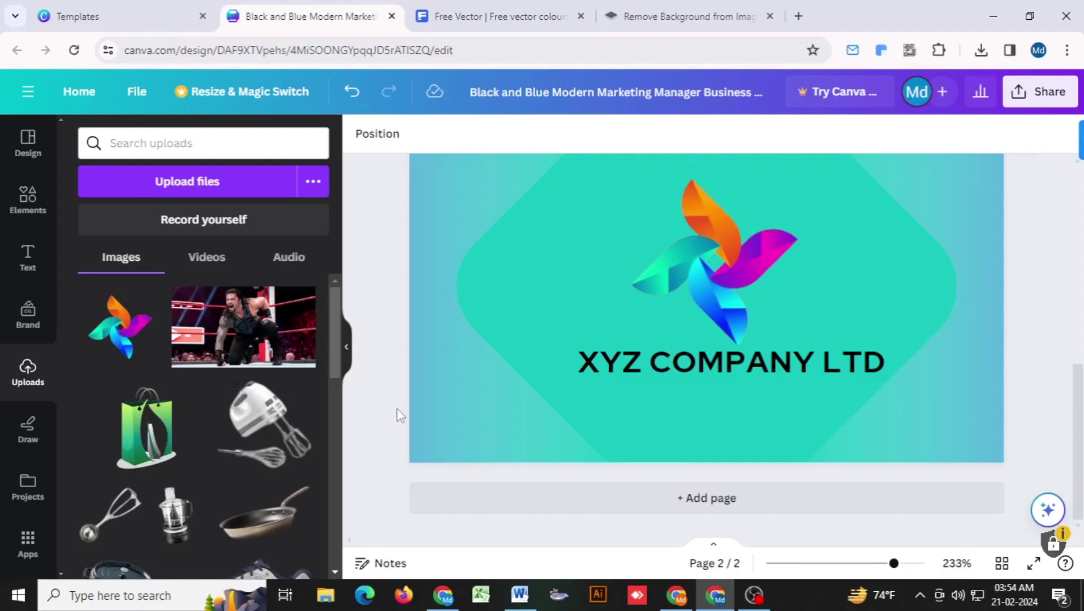
scroll(409, 417, "down", 1)
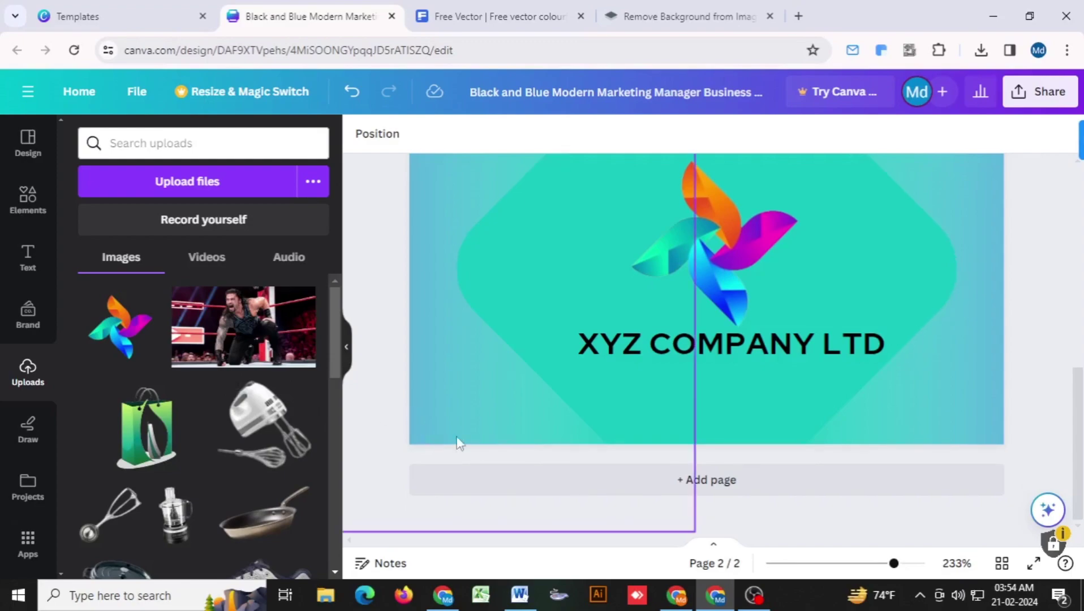
scroll(714, 436, "up", 1)
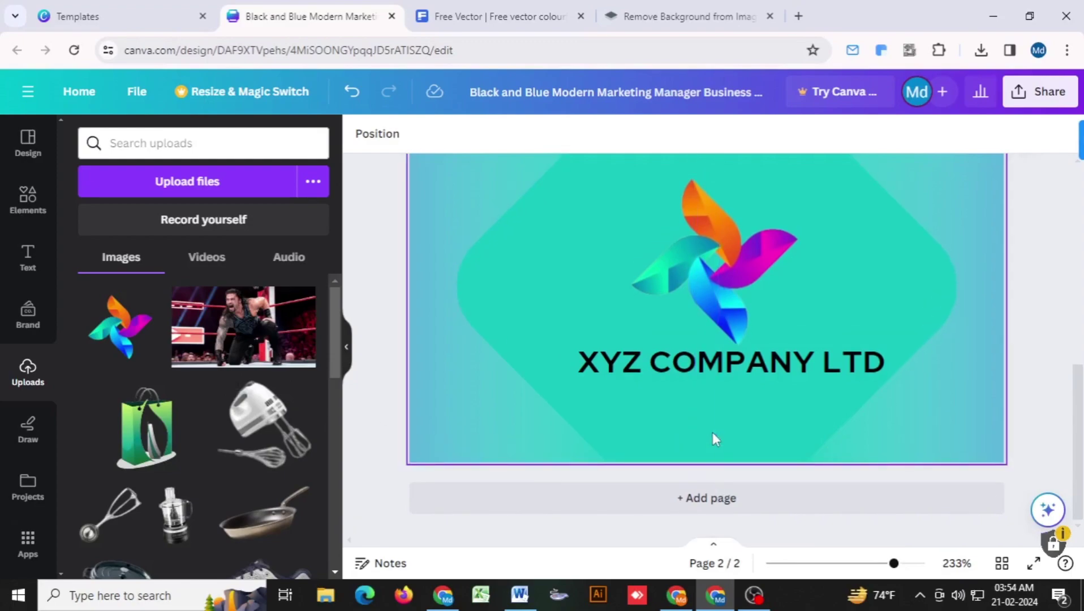
scroll(714, 436, "up", 3)
scroll(715, 434, "up", 3)
scroll(717, 433, "up", 3)
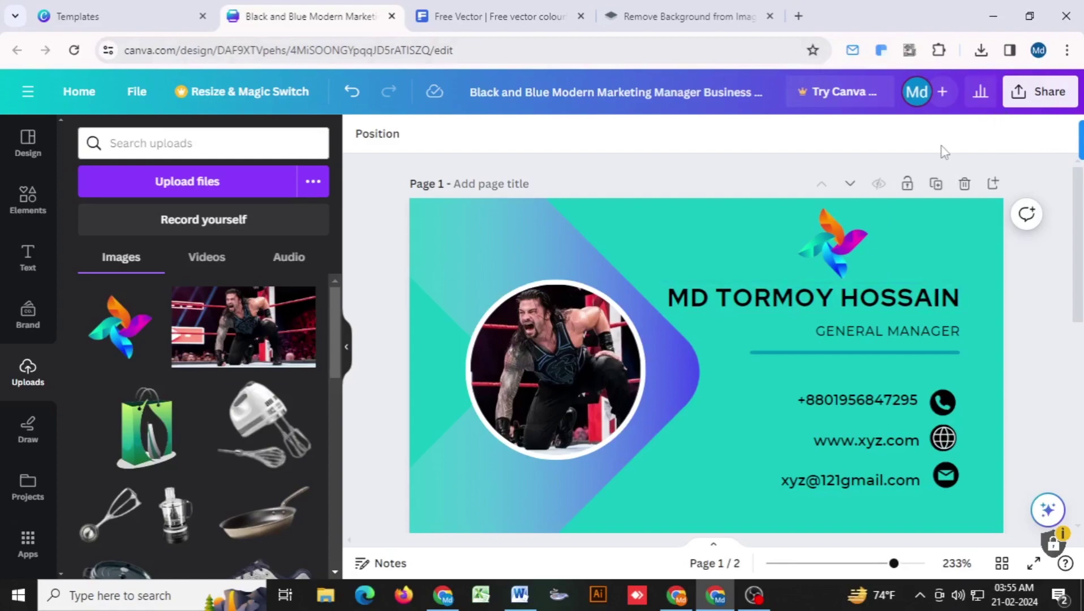
Download all 2 pages with the file type changed from PNG to JPG.
left_click(1041, 100)
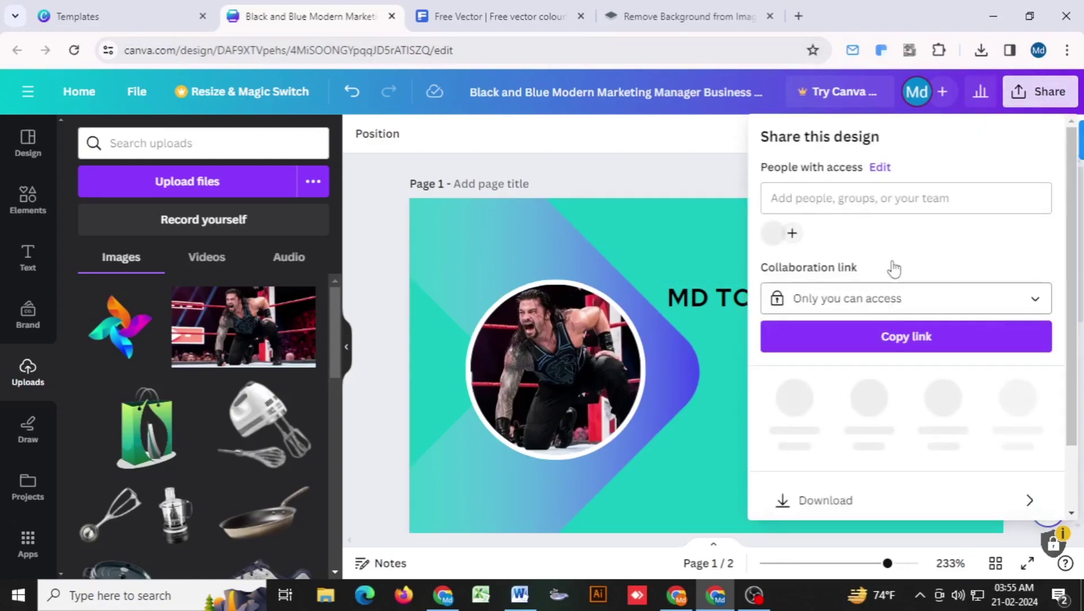
left_click(903, 502)
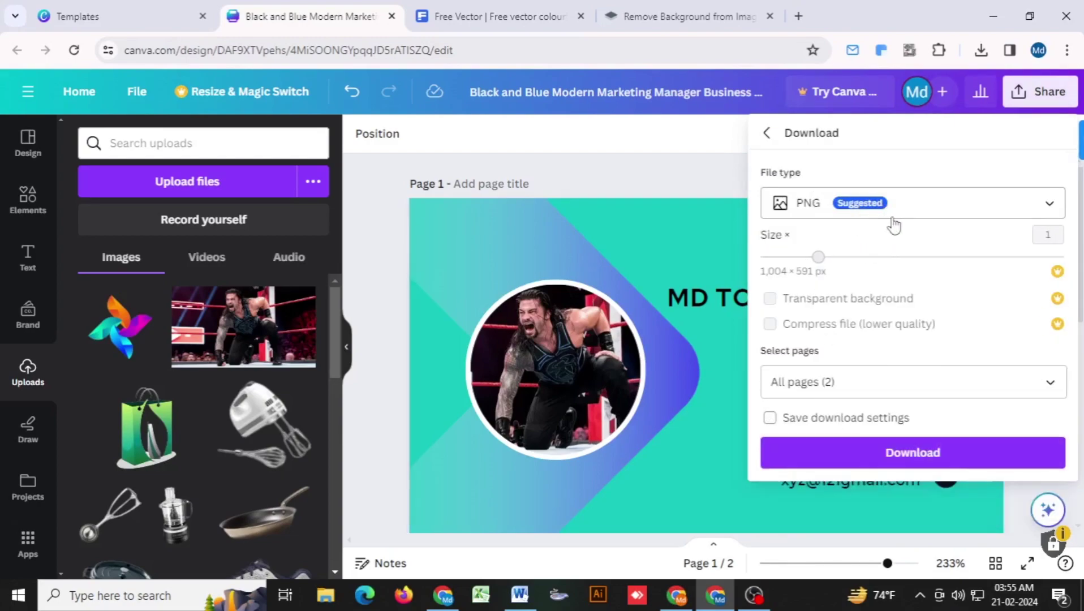
left_click(946, 212)
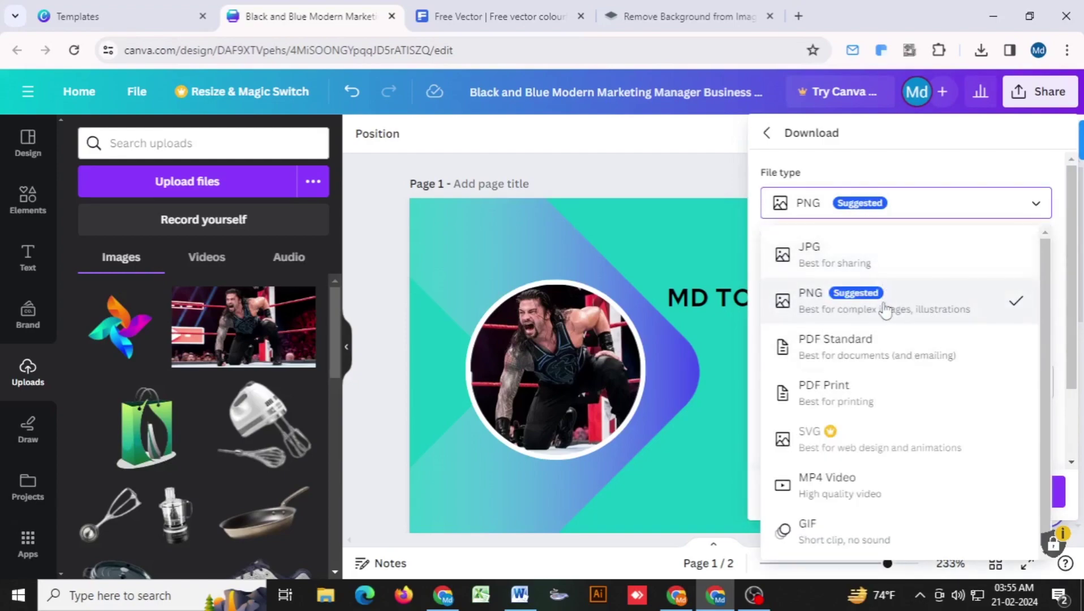
left_click(896, 271)
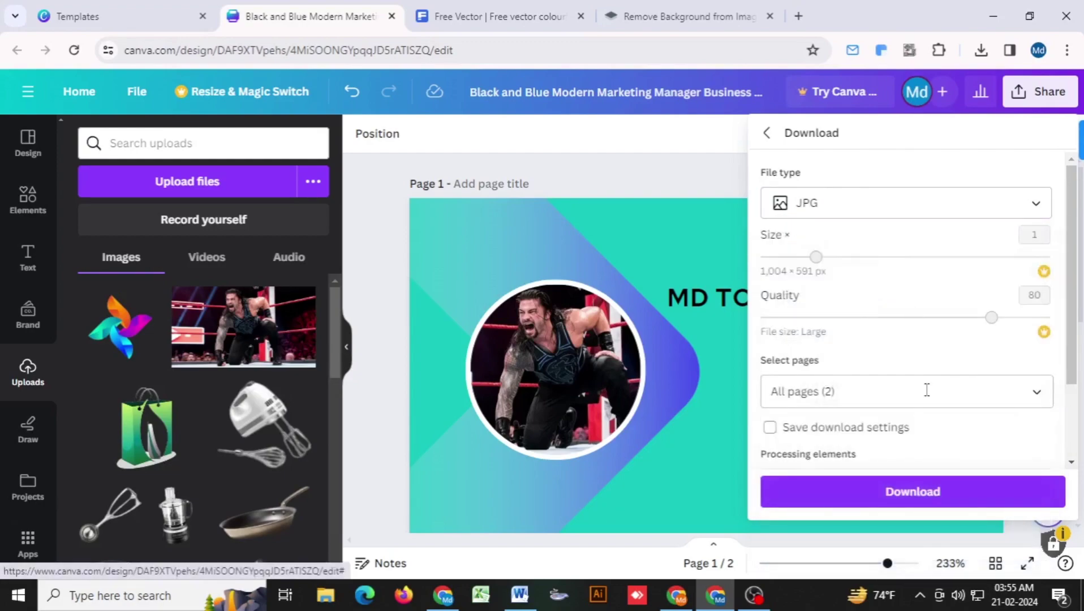
left_click(948, 491)
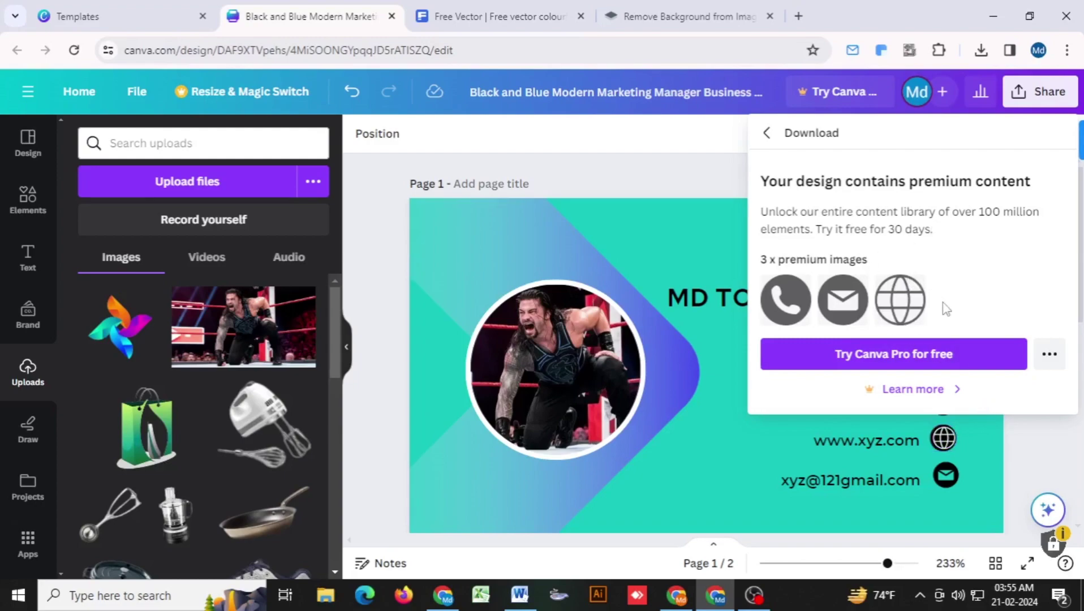
Download the free watermarked JPG draft, then minimise Chrome to show the desktop.
left_click(1051, 356)
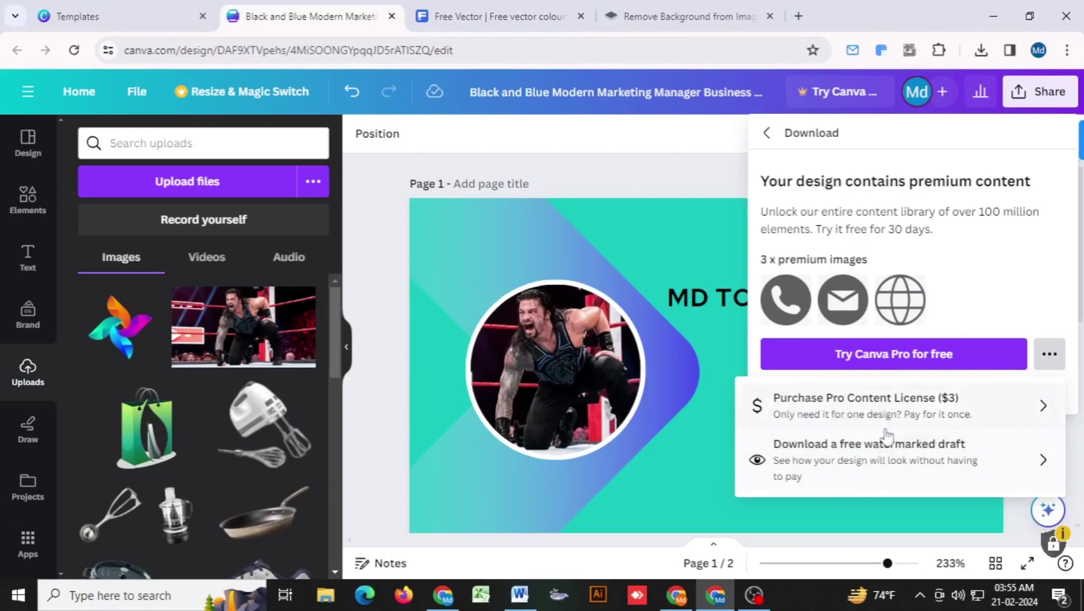
left_click(886, 463)
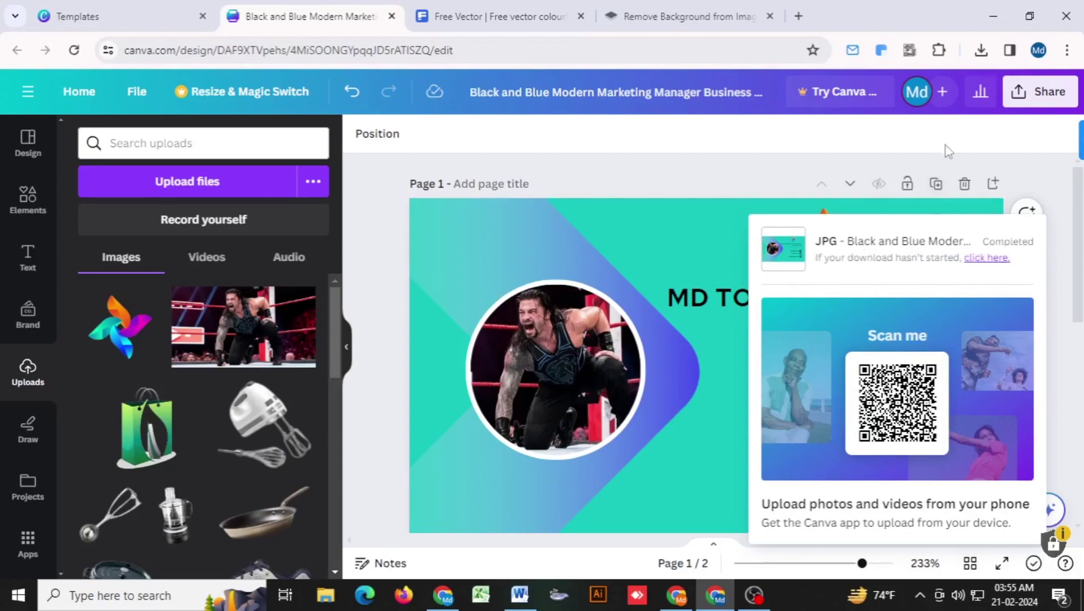
left_click(987, 32)
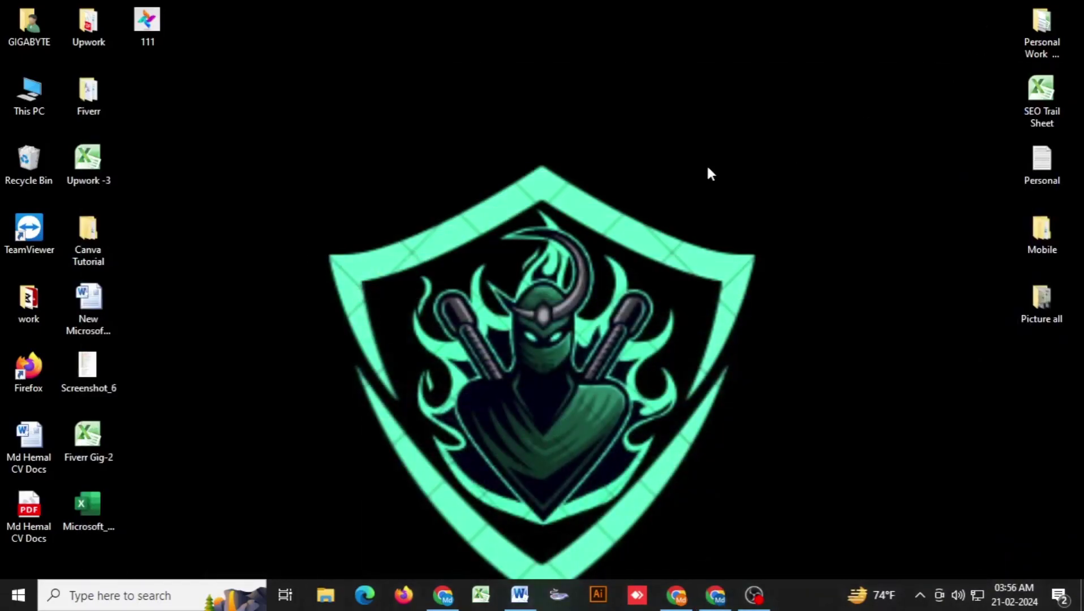
Open the business card zip in Downloads, show large icons, and open 1.jpg.
double_click(30, 97)
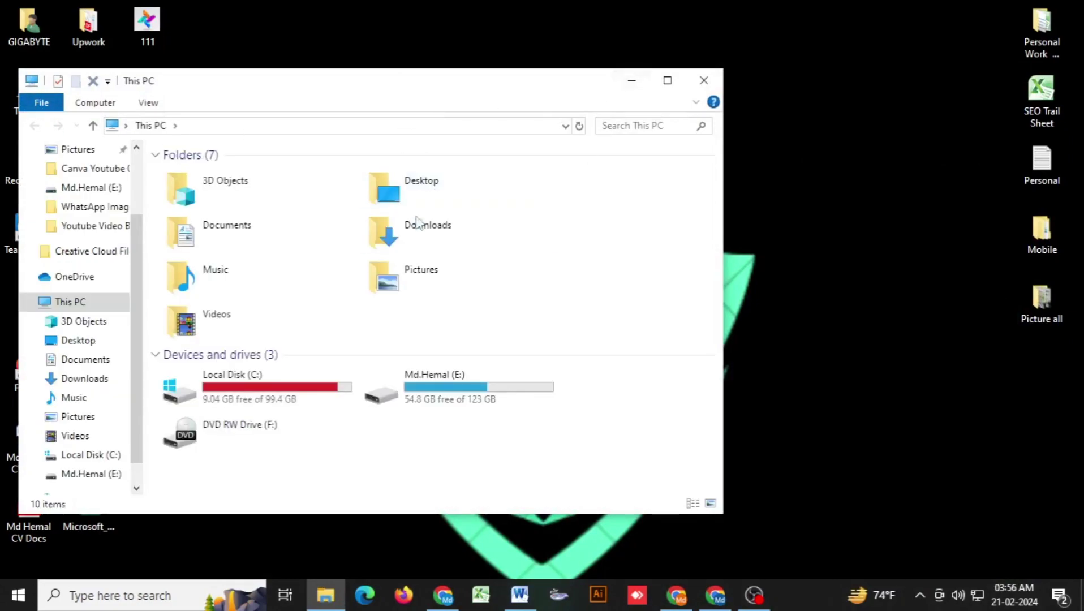
double_click(445, 230)
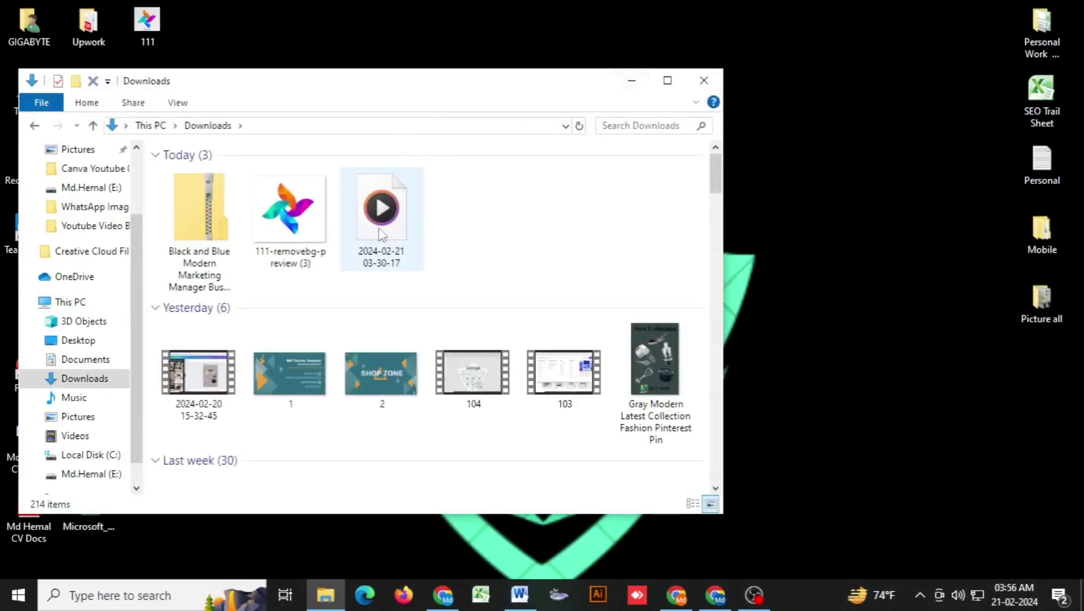
left_click(668, 80)
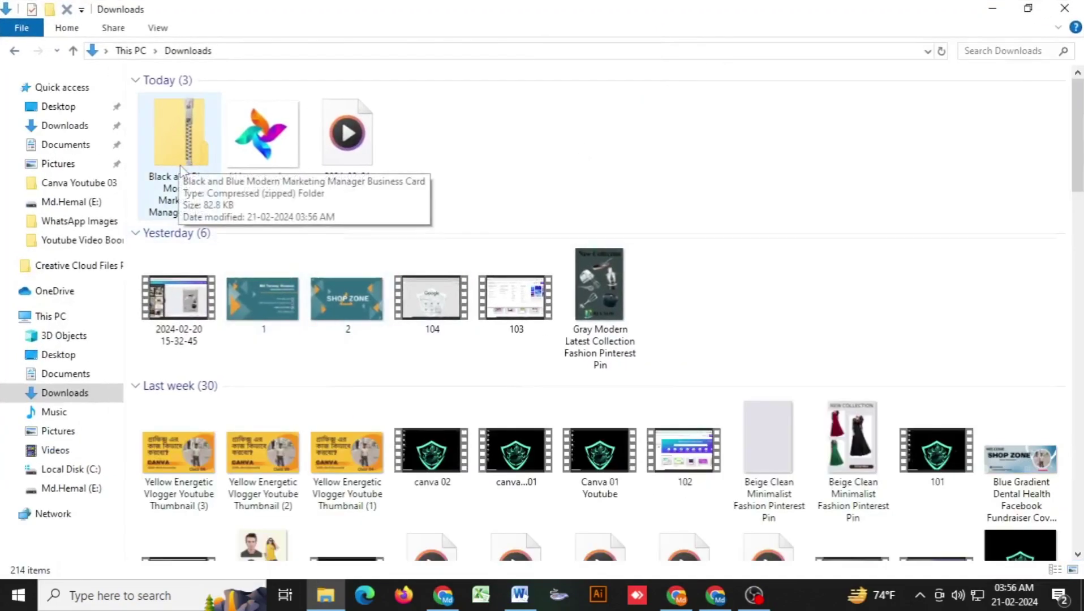
scroll(192, 163, "up", 1, "ctrl")
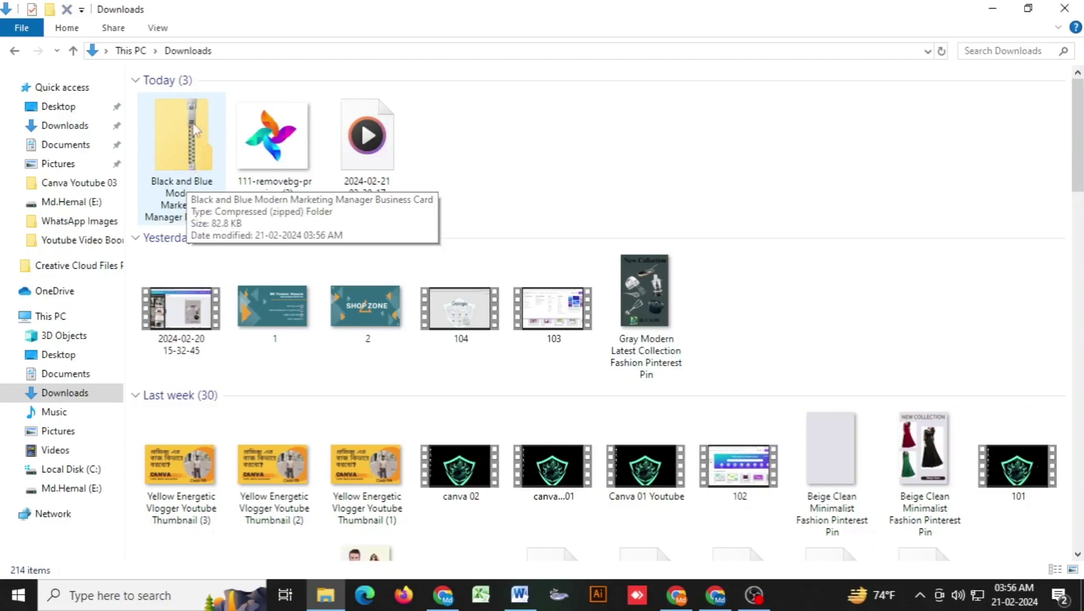
double_click(193, 135)
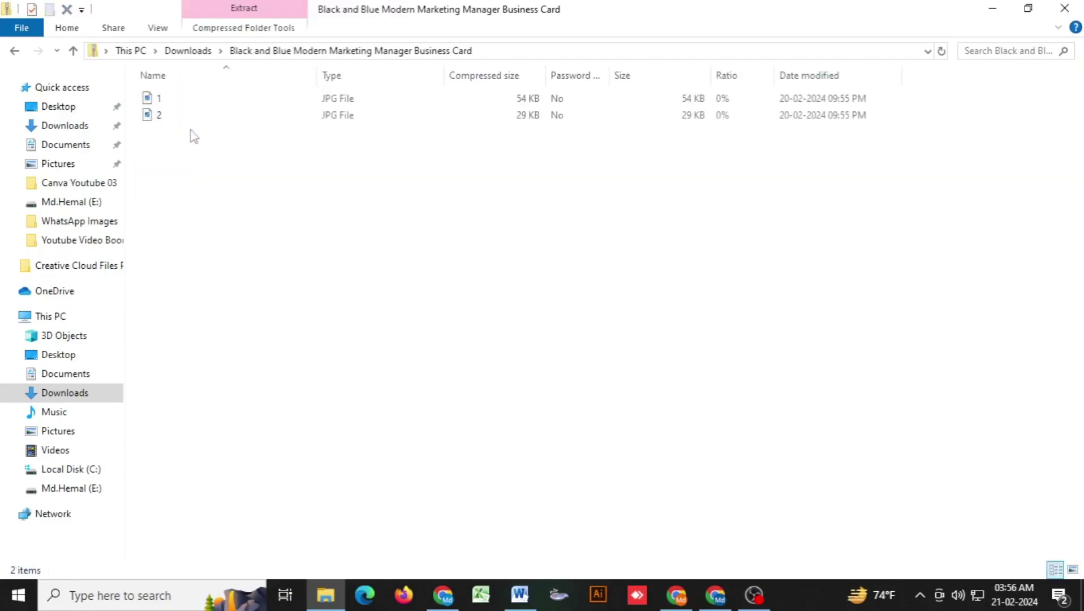
left_click(1072, 569)
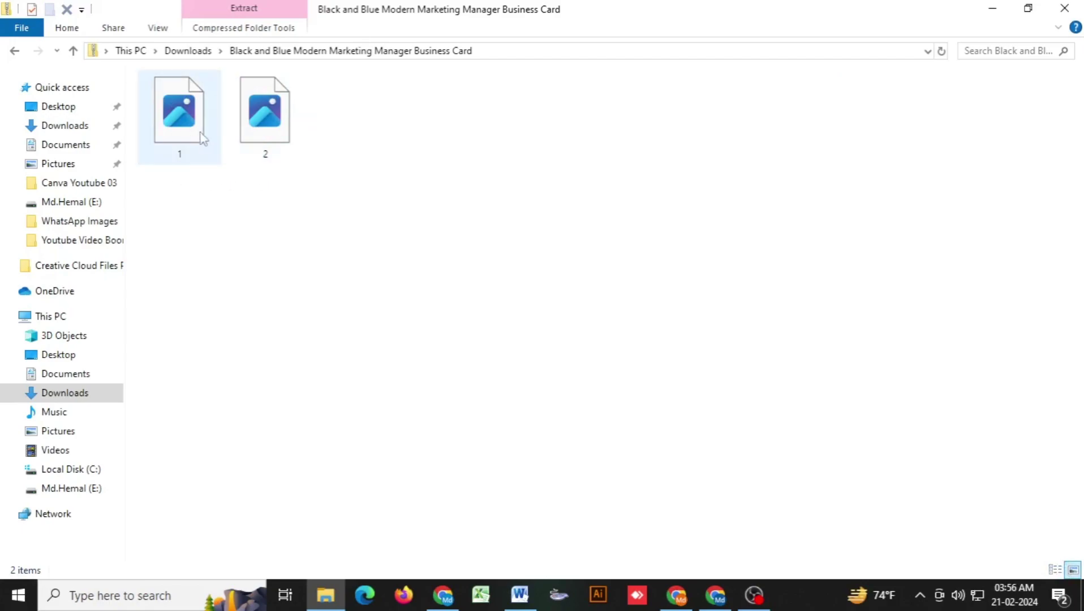
double_click(202, 137)
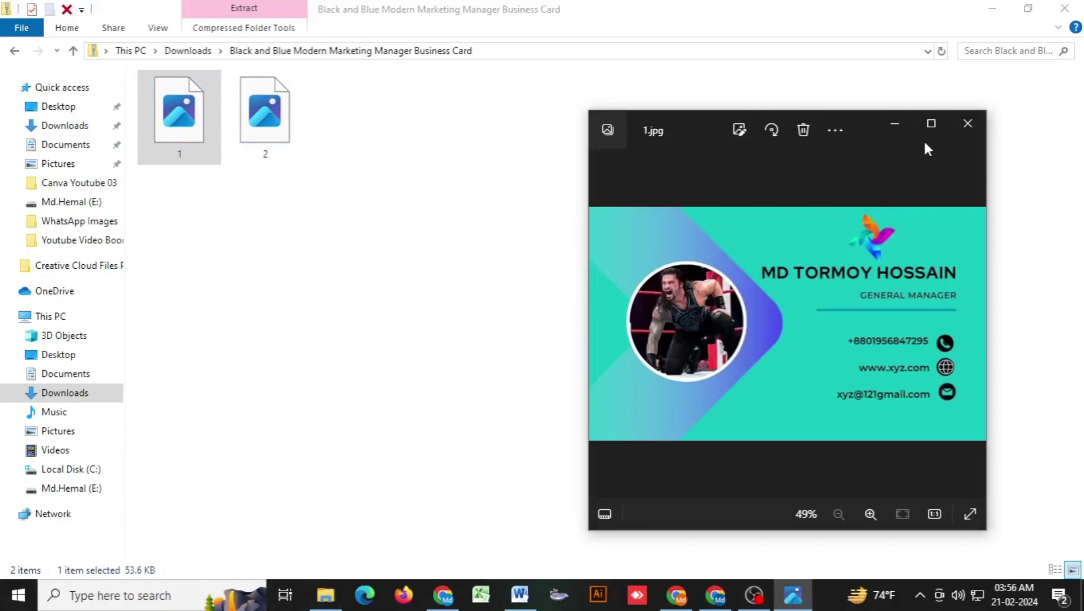
View the card front maximised in Photos, close it, and open 2.jpg.
left_click(931, 124)
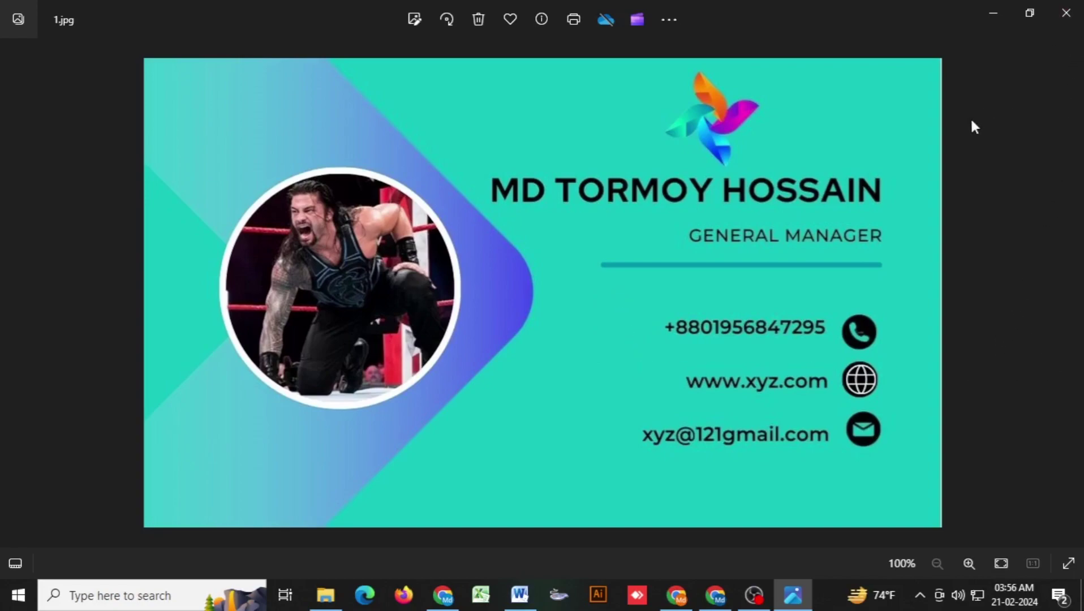
left_click(1065, 12)
double_click(271, 131)
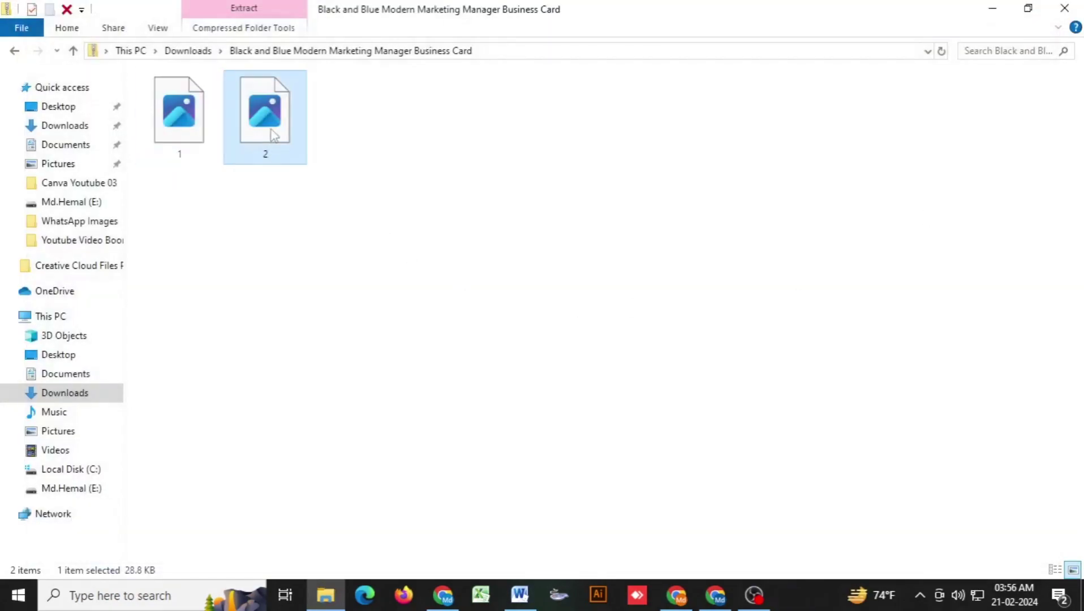